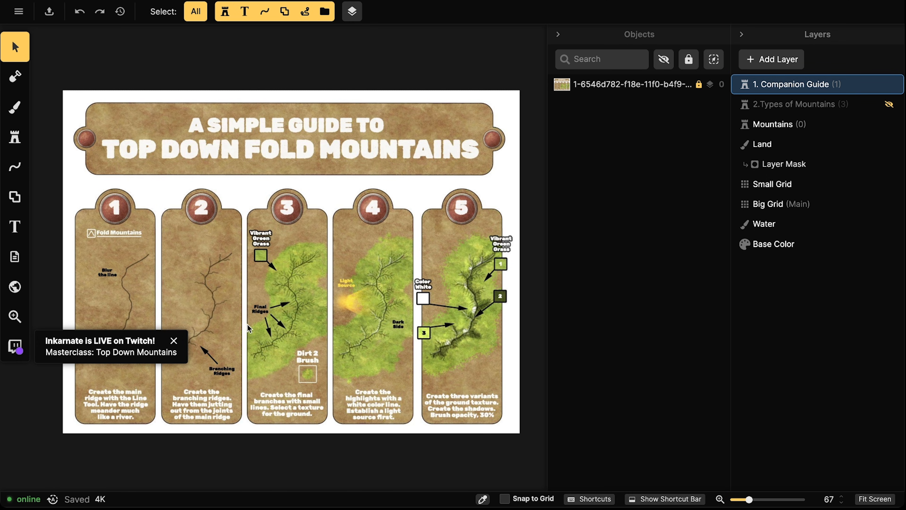
- Dismiss the Twitch livestream notification
{"action": "left_click", "coordinate": [174, 341]}
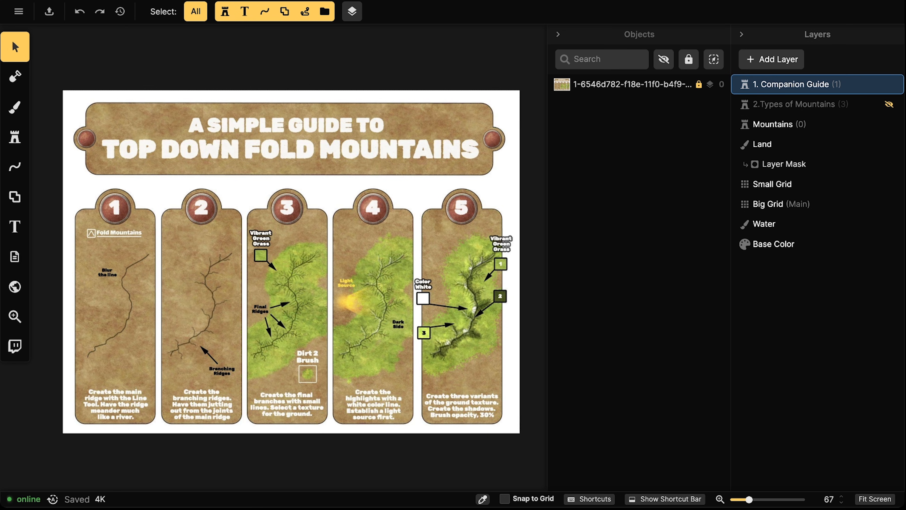
{"action": "left_click", "coordinate": [21, 136]}
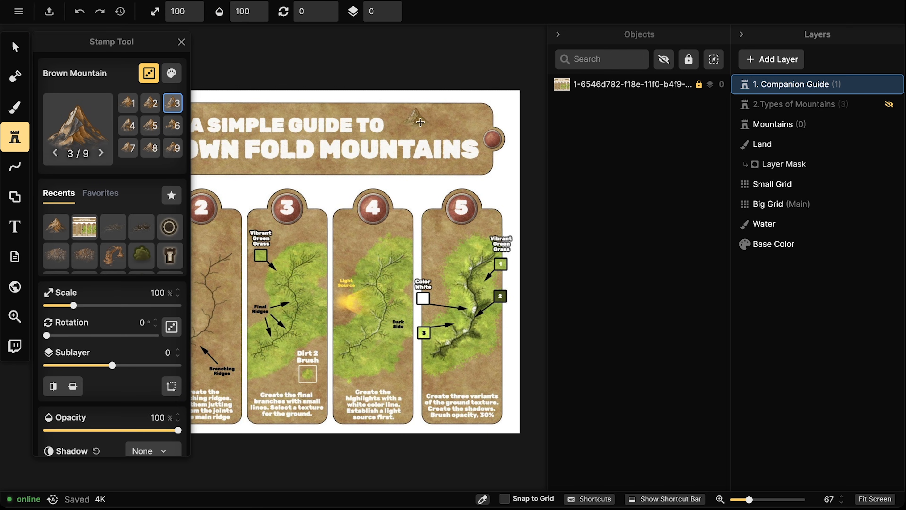
{"action": "left_click", "coordinate": [361, 199]}
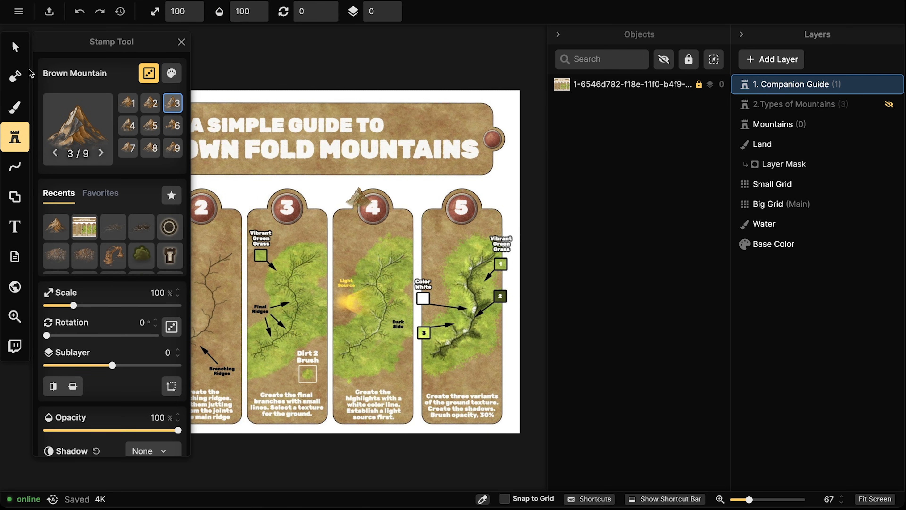
{"action": "left_click", "coordinate": [15, 46]}
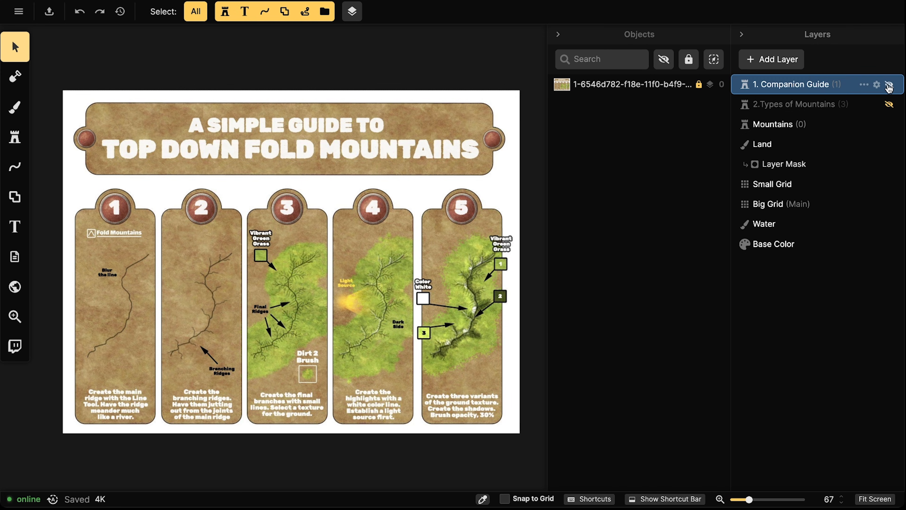
- Hide the Companion Guide layer and make the Mountains layer active
{"action": "left_click", "coordinate": [889, 85]}
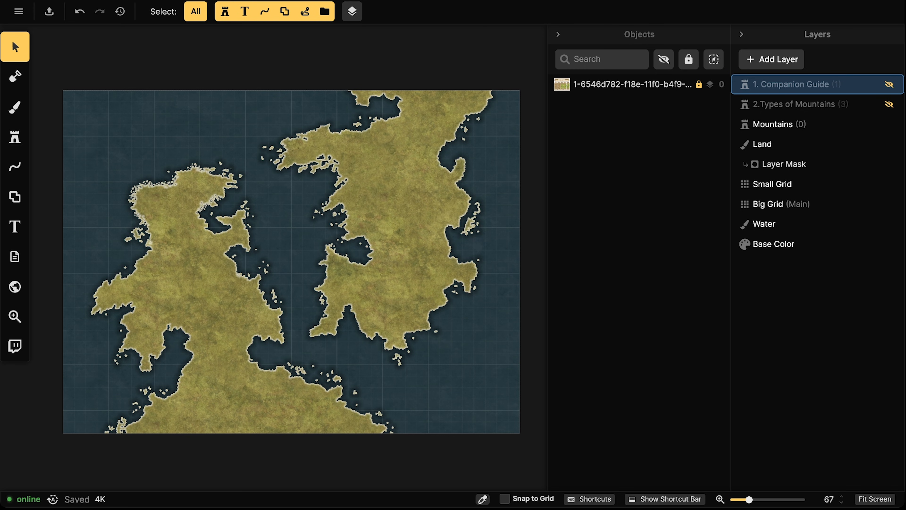
{"action": "key", "text": "ctrl+z"}
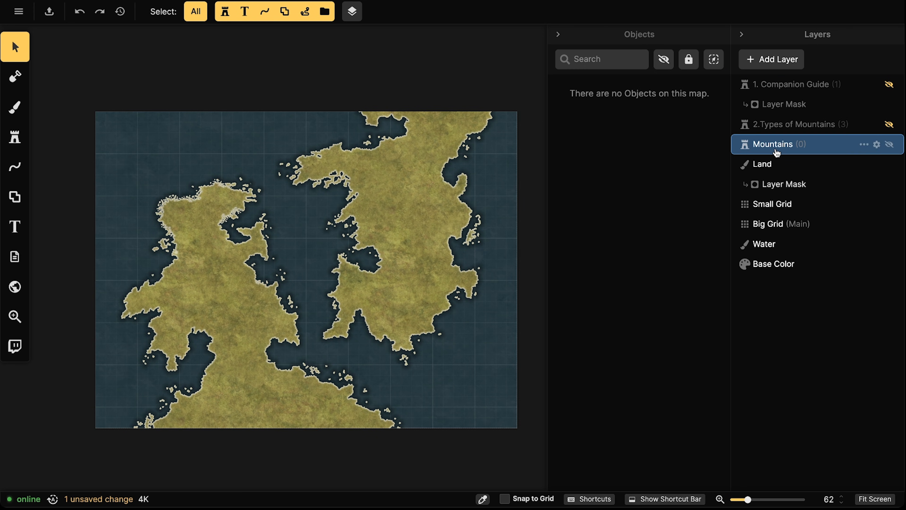
- Show the Types of Mountains layer and examine its list of fold, block, volcanic and dome mountains
{"action": "left_click", "coordinate": [890, 124]}
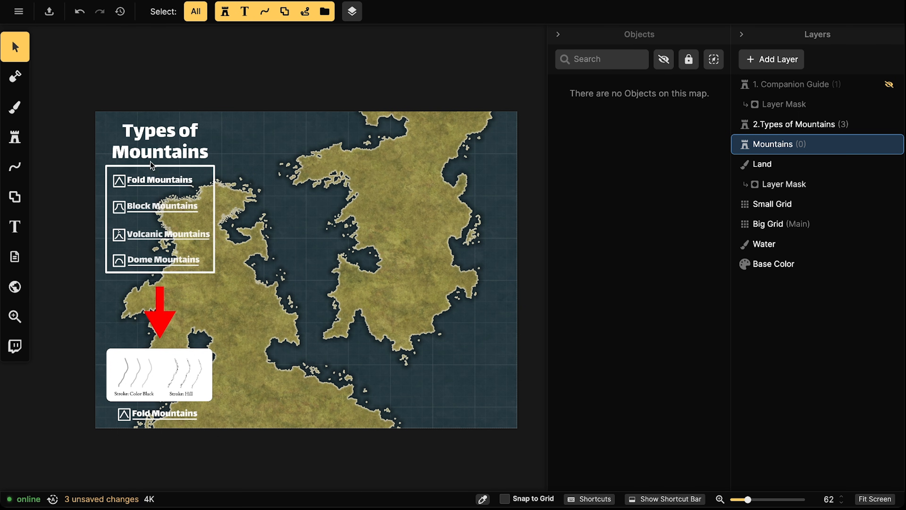
{"action": "scroll", "coordinate": [138, 167], "scroll_direction": "up", "scroll_amount": 5}
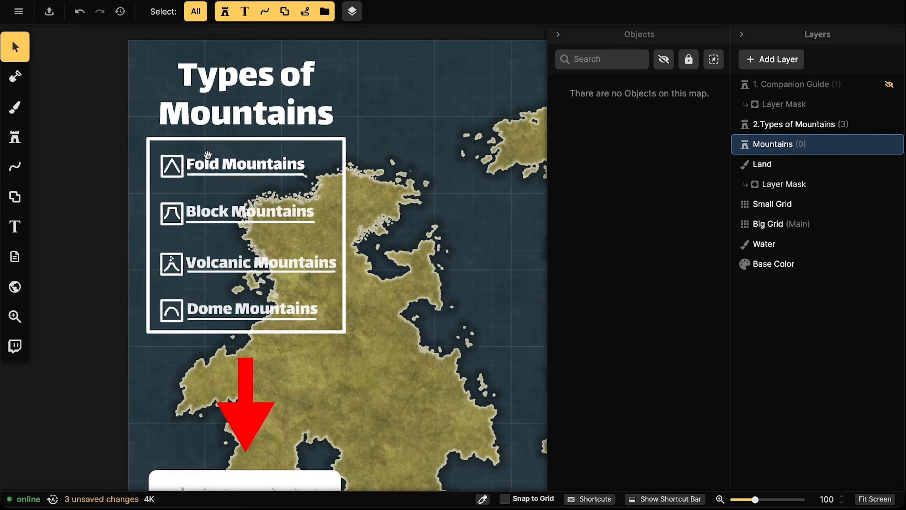
{"action": "scroll", "coordinate": [208, 155], "scroll_direction": "up", "scroll_amount": 5}
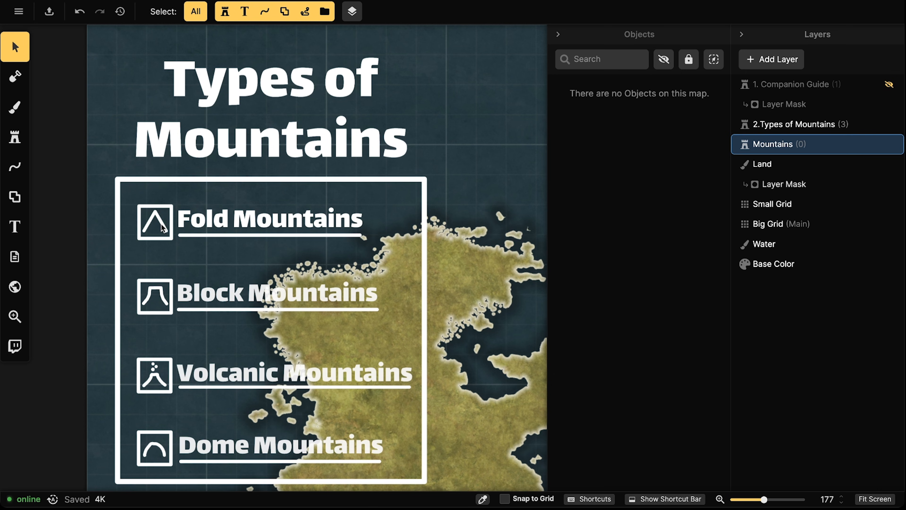
{"action": "scroll", "coordinate": [154, 248], "scroll_direction": "down", "scroll_amount": 3}
{"action": "scroll", "coordinate": [240, 286], "scroll_direction": "up", "scroll_amount": 1}
{"action": "scroll", "coordinate": [238, 295], "scroll_direction": "down", "scroll_amount": 1}
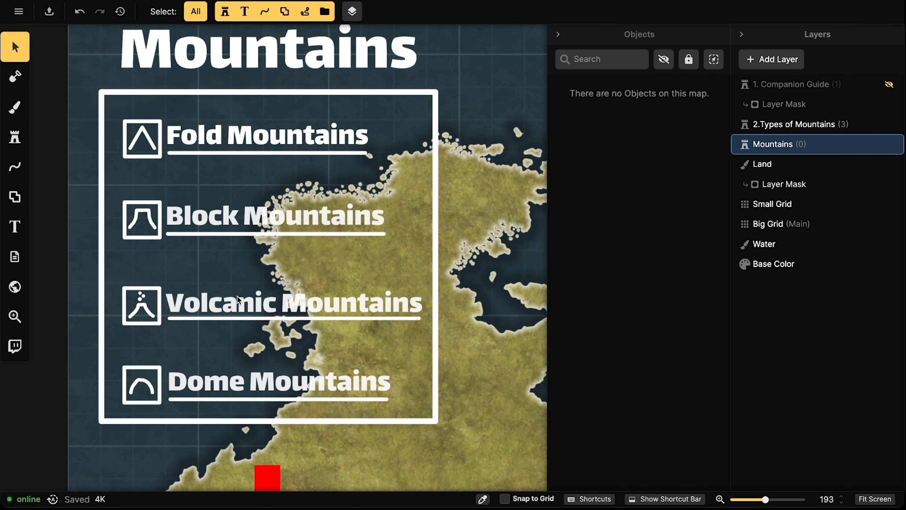
{"action": "scroll", "coordinate": [217, 262], "scroll_direction": "down", "scroll_amount": 5}
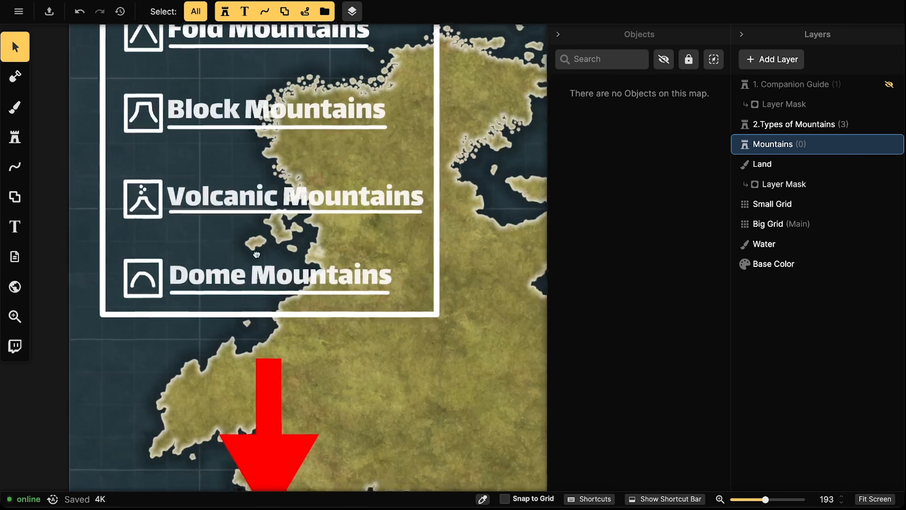
- Examine the Fold Mountains reference comparing the Color Black and Hill strokes, and hide the Types of Mountains layer
{"action": "scroll", "coordinate": [256, 254], "scroll_direction": "down", "scroll_amount": 15}
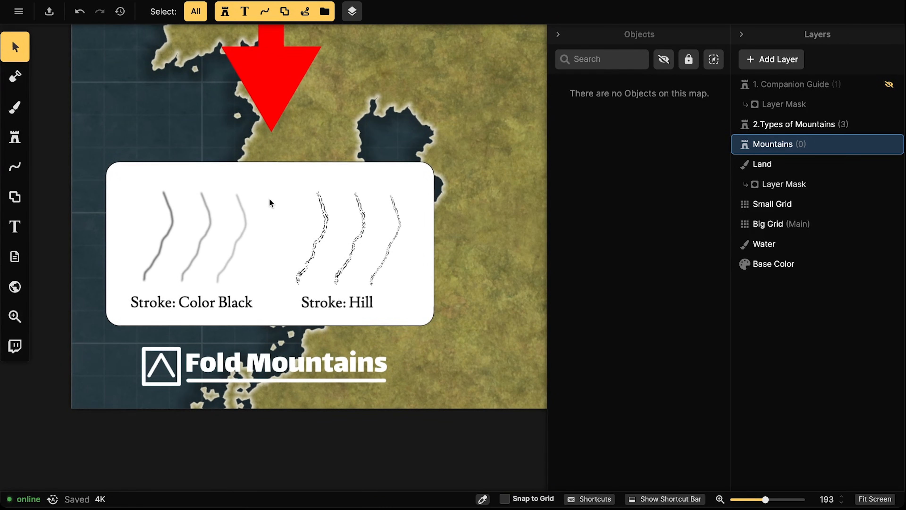
{"action": "scroll", "coordinate": [270, 203], "scroll_direction": "up", "scroll_amount": 5}
{"action": "scroll", "coordinate": [269, 189], "scroll_direction": "down", "scroll_amount": 2}
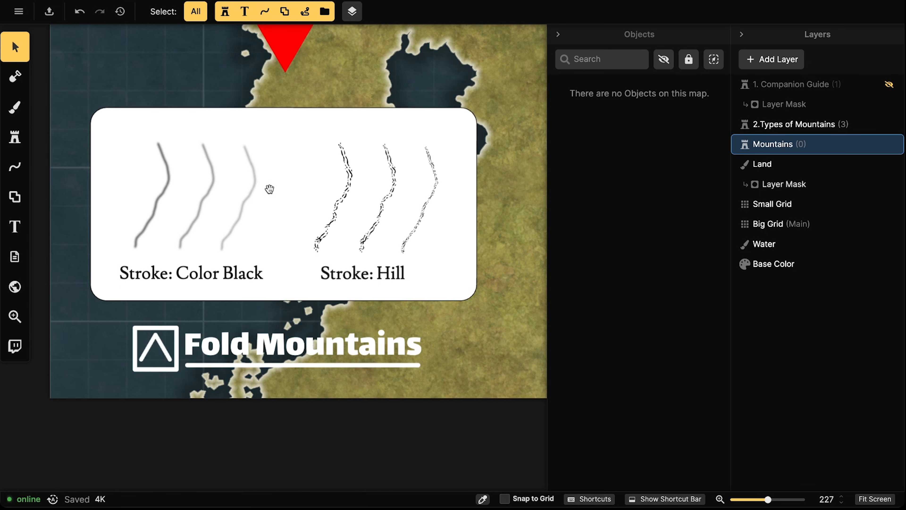
{"action": "scroll", "coordinate": [269, 189], "scroll_direction": "up", "scroll_amount": 1}
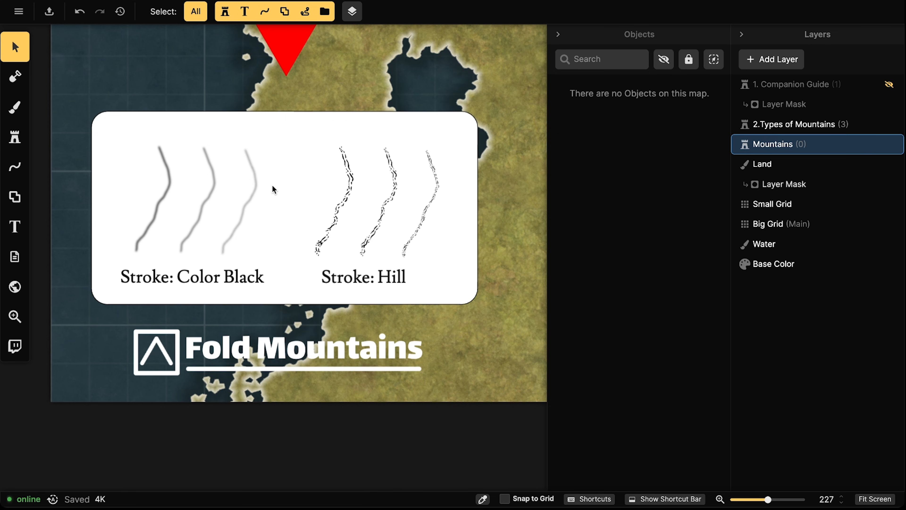
{"action": "scroll", "coordinate": [321, 195], "scroll_direction": "up", "scroll_amount": 5}
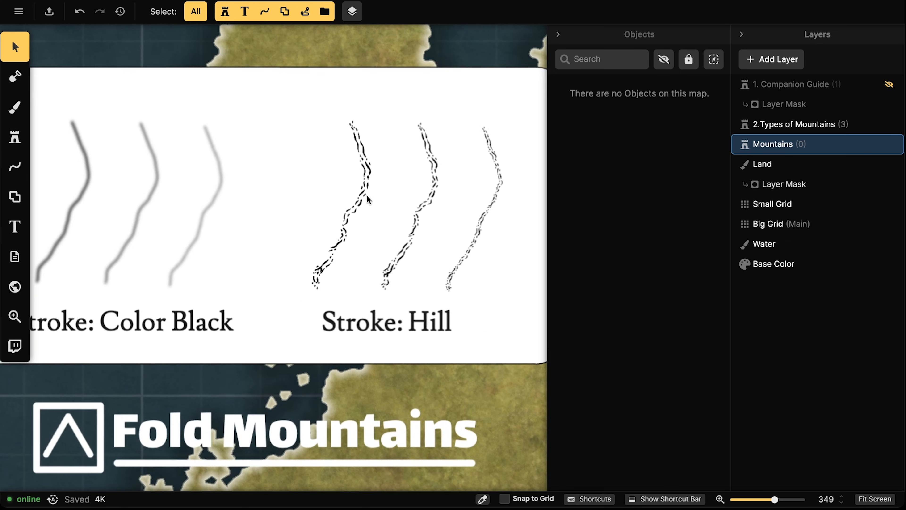
{"action": "left_click_drag", "start_coordinate": [372, 196], "coordinate": [303, 192]}
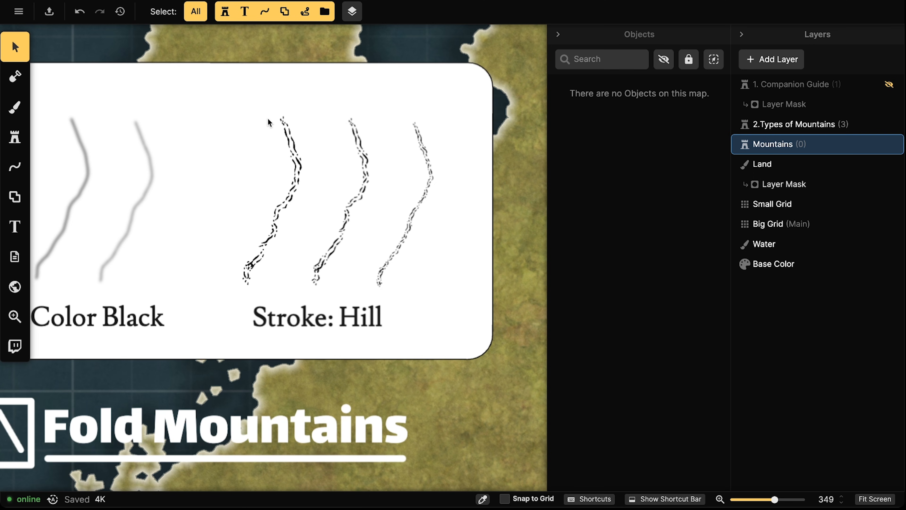
{"action": "scroll", "coordinate": [265, 192], "scroll_direction": "down", "scroll_amount": 5}
{"action": "scroll", "coordinate": [266, 193], "scroll_direction": "down", "scroll_amount": 8}
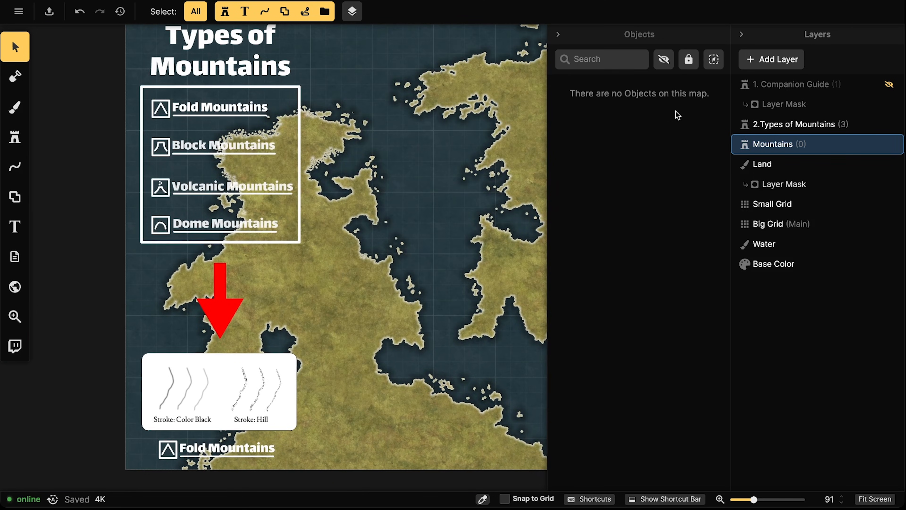
{"action": "left_click", "coordinate": [889, 126]}
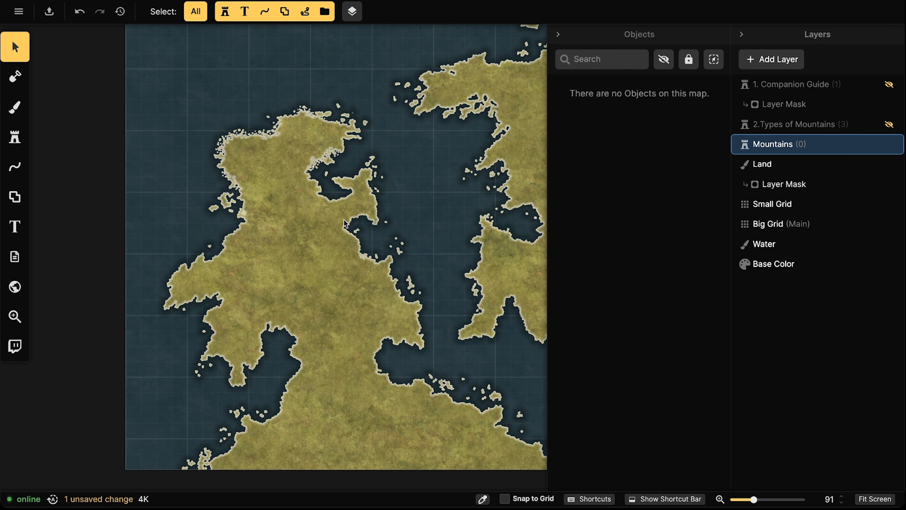
- Set up the free-draw Line tool with the favorite solid black line of size 68 and blur 5
{"action": "scroll", "coordinate": [343, 219], "scroll_direction": "up", "scroll_amount": 5}
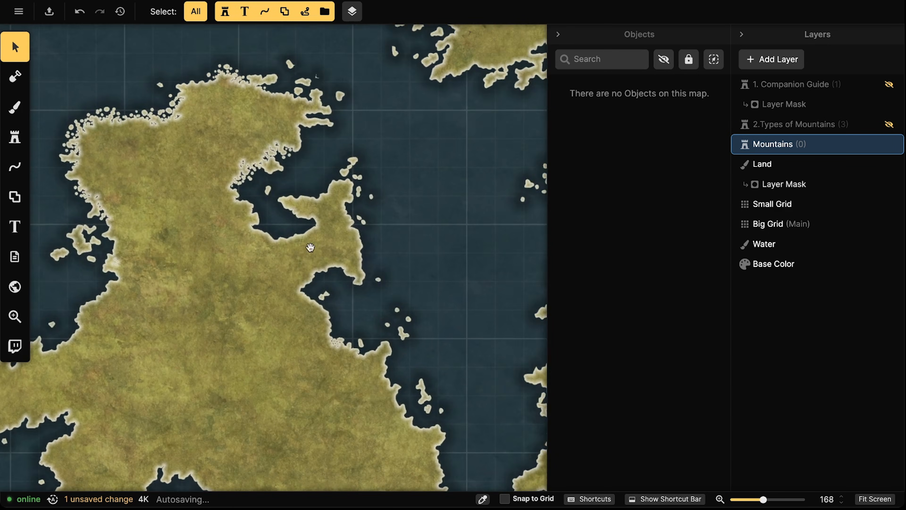
{"action": "scroll", "coordinate": [310, 249], "scroll_direction": "up", "scroll_amount": 8}
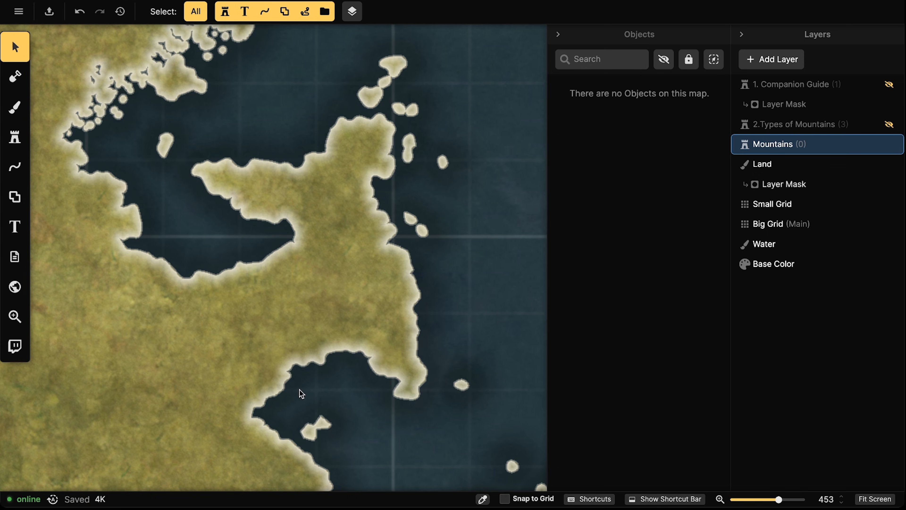
{"action": "left_click_drag", "start_coordinate": [267, 331], "coordinate": [268, 324]}
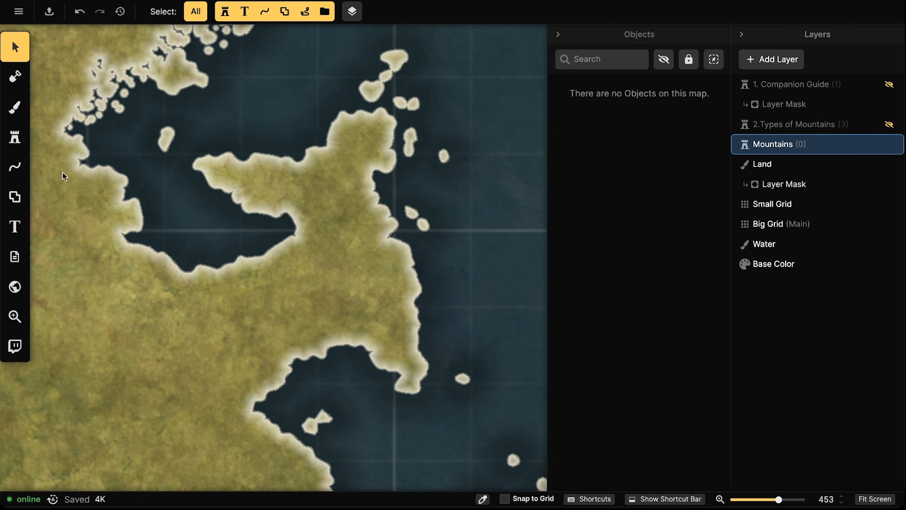
{"action": "left_click", "coordinate": [14, 166]}
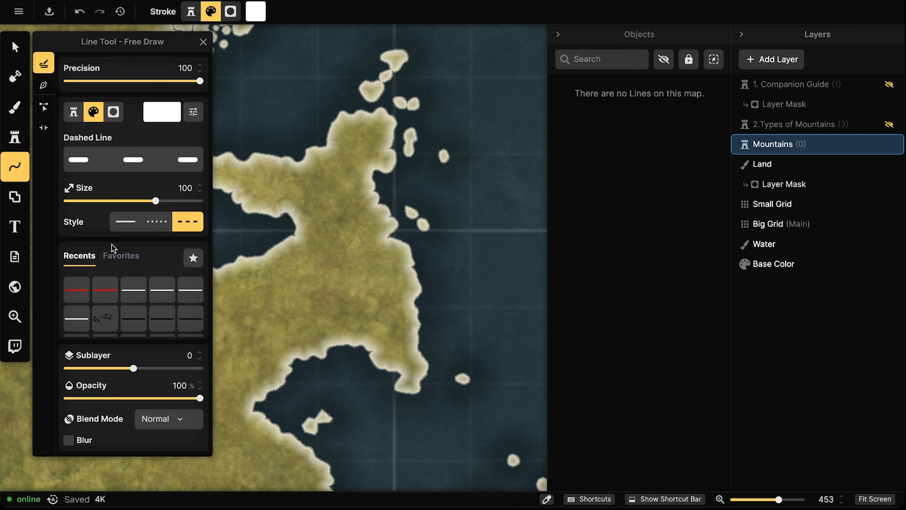
{"action": "left_click", "coordinate": [115, 255]}
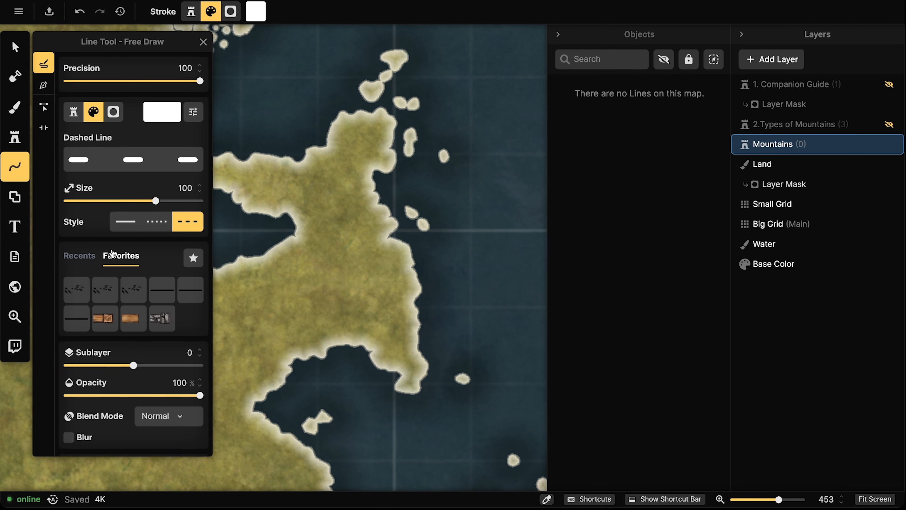
{"action": "left_click", "coordinate": [77, 318]}
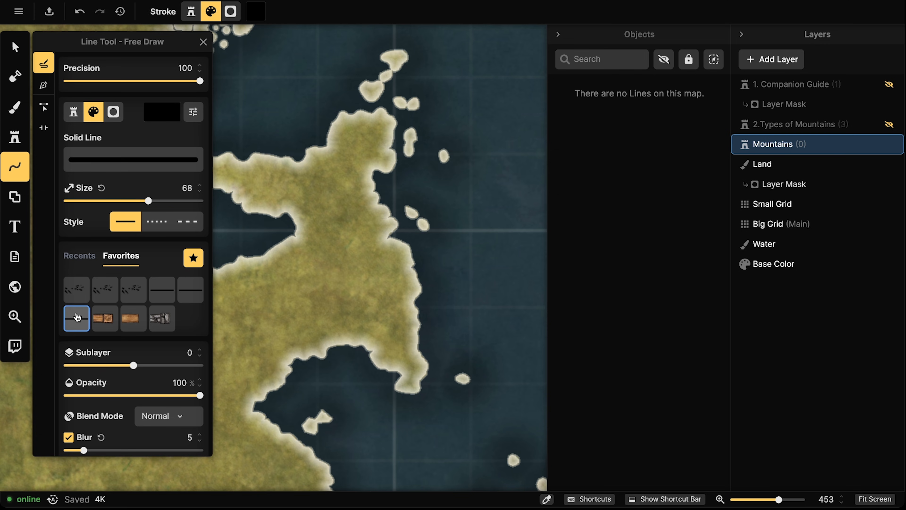
{"action": "left_click", "coordinate": [190, 289]}
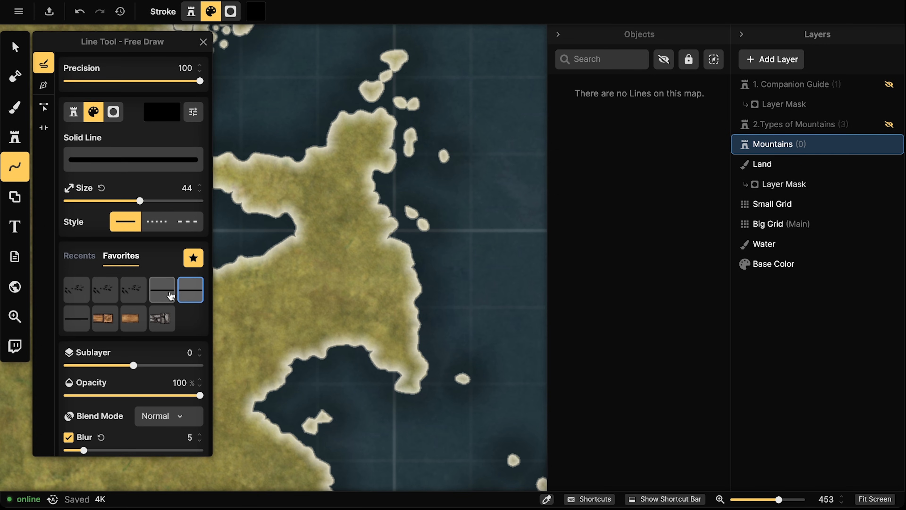
{"action": "left_click", "coordinate": [167, 294]}
{"action": "left_click", "coordinate": [75, 319]}
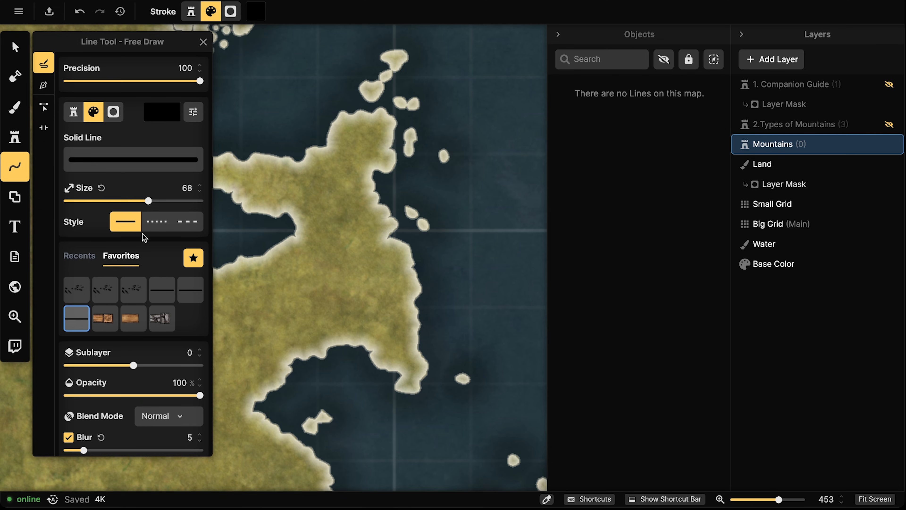
{"action": "left_click", "coordinate": [190, 436]}
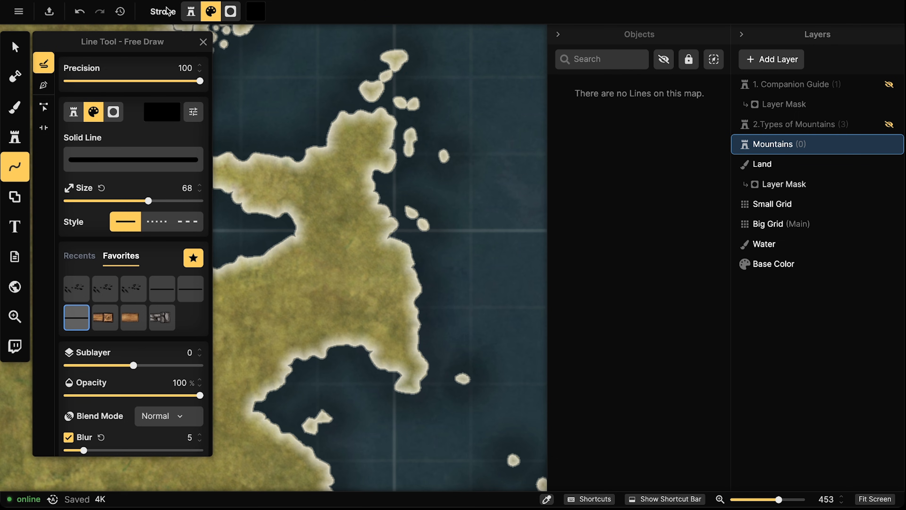
- Draw a meandering main ridge line along the northeastern peninsula, from its western tip down to its southeastern end
{"action": "left_click", "coordinate": [203, 42]}
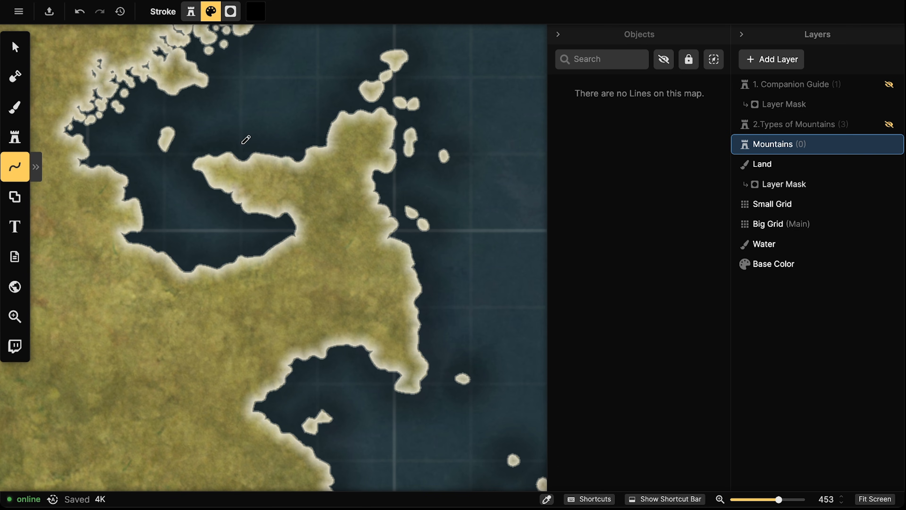
{"action": "mouse_move", "coordinate": [228, 173]}
{"action": "left_mouse_down"}
{"action": "mouse_move", "coordinate": [329, 198]}
{"action": "mouse_move", "coordinate": [357, 243]}
{"action": "mouse_move", "coordinate": [393, 336]}
{"action": "left_mouse_up"}
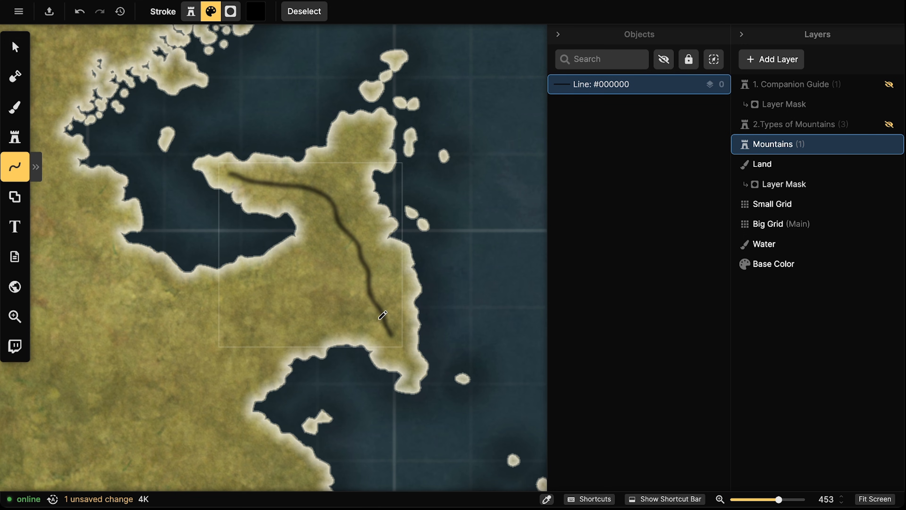
{"action": "scroll", "coordinate": [228, 238], "scroll_direction": "down", "scroll_amount": 1}
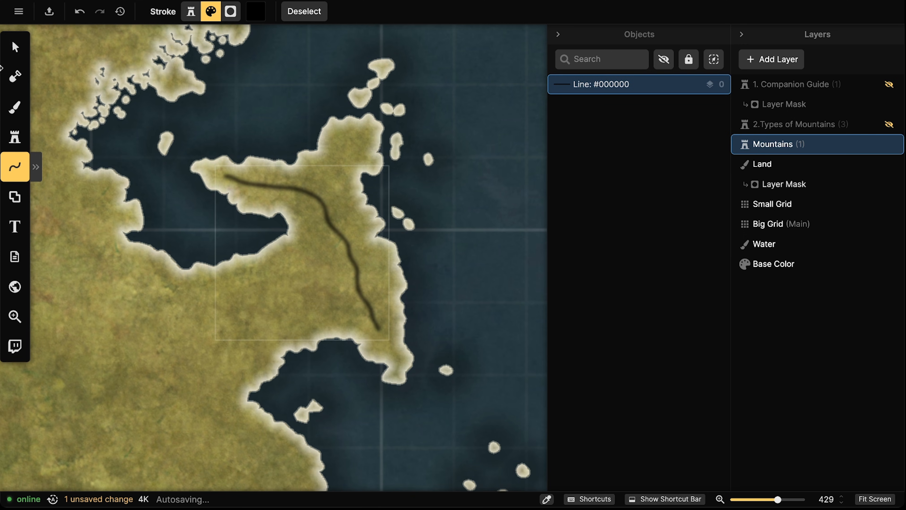
- Select the main ridge line on the peninsula and set its opacity to 61%
{"action": "left_click", "coordinate": [16, 57]}
{"action": "scroll", "coordinate": [333, 222], "scroll_direction": "down", "scroll_amount": 3}
{"action": "left_click_drag", "start_coordinate": [332, 222], "coordinate": [404, 212]}
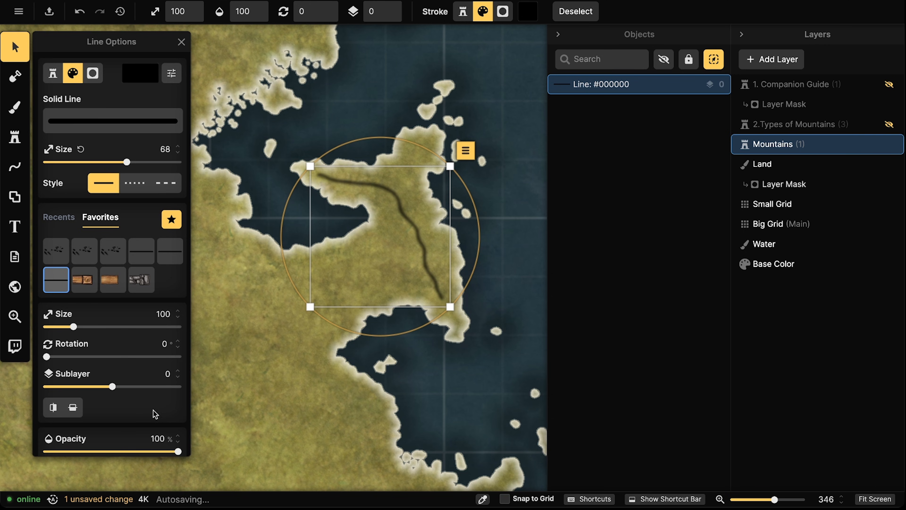
{"action": "scroll", "coordinate": [170, 440], "scroll_direction": "down", "scroll_amount": 1}
{"action": "left_click_drag", "start_coordinate": [171, 435], "coordinate": [127, 434]}
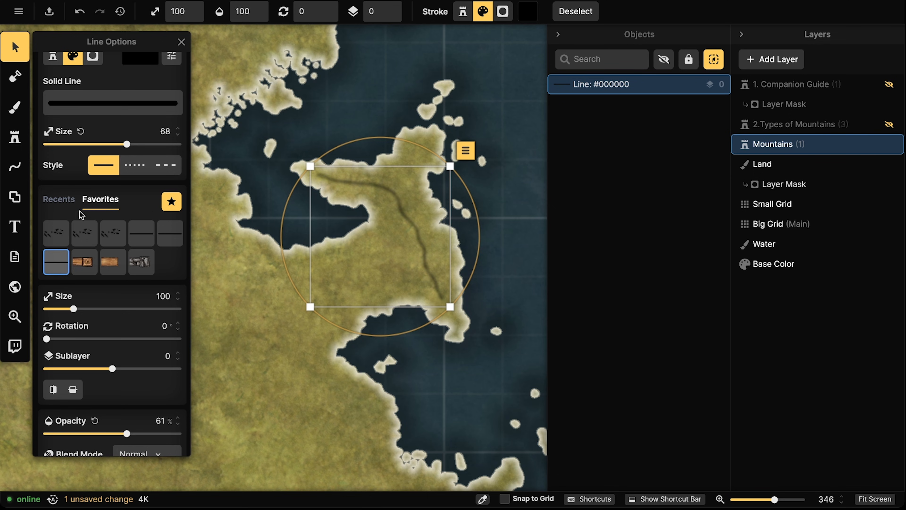
- Set the free-draw Line tool to size 34 and 63% opacity, removing the test strokes drawn on the mainland
{"action": "left_click", "coordinate": [14, 166]}
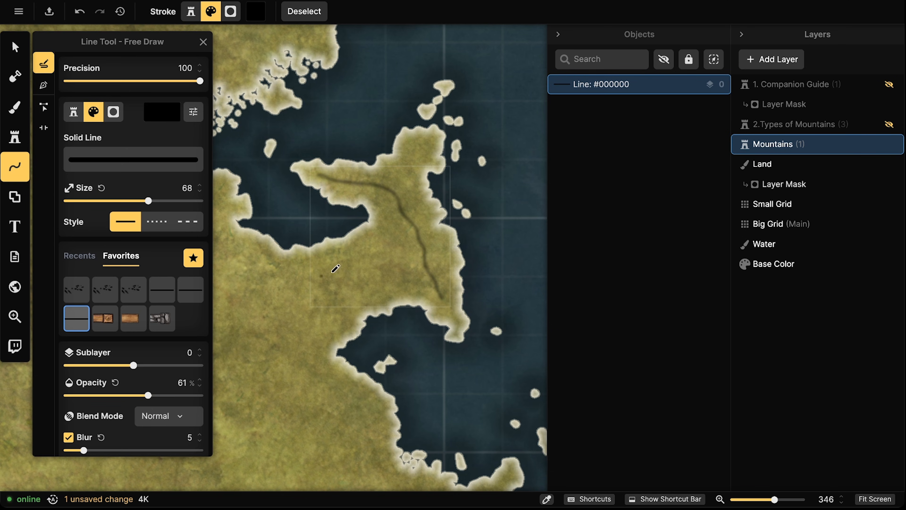
{"action": "left_click_drag", "start_coordinate": [321, 275], "coordinate": [352, 254]}
{"action": "key", "text": "ctrl+z"}
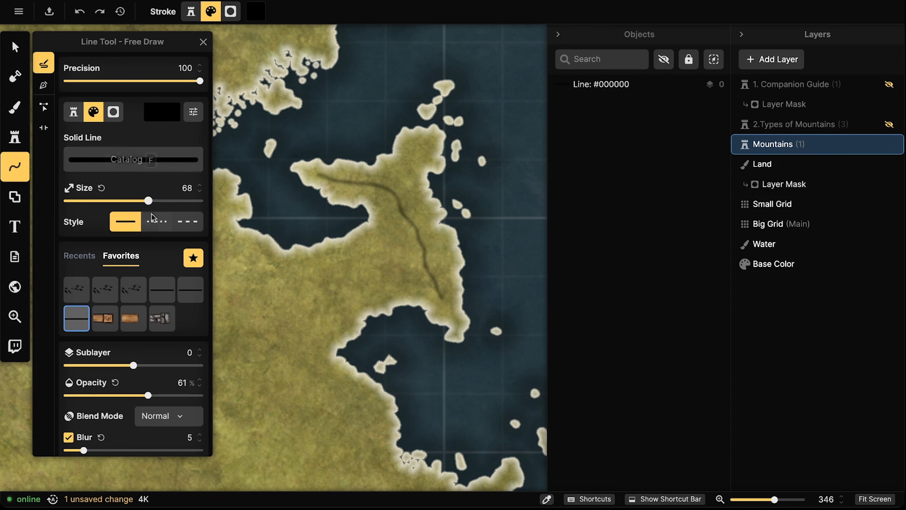
{"action": "left_click", "coordinate": [135, 395]}
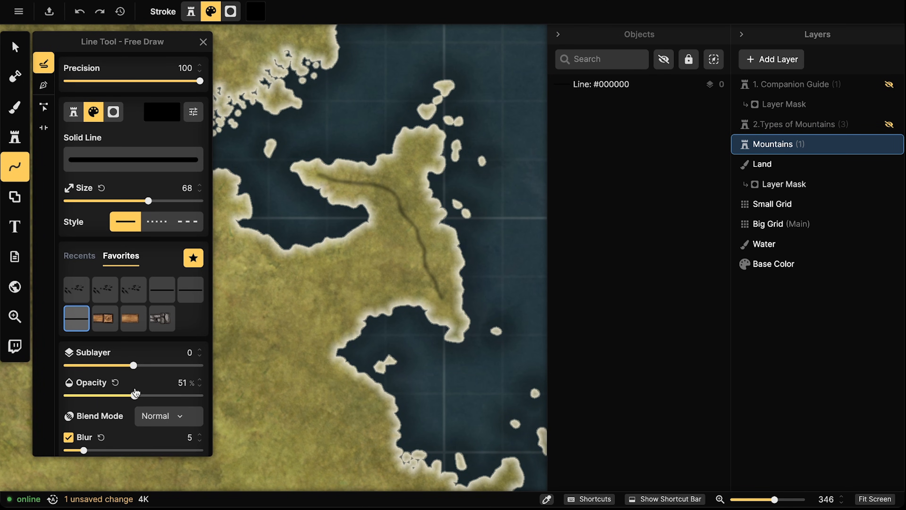
{"action": "left_click", "coordinate": [134, 201]}
{"action": "left_click", "coordinate": [134, 200]}
{"action": "left_click_drag", "start_coordinate": [339, 284], "coordinate": [353, 250]}
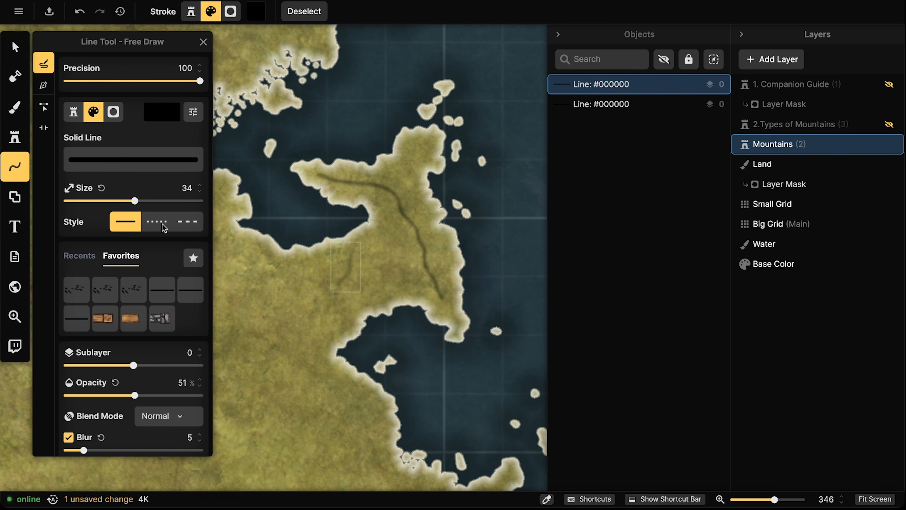
{"action": "left_click_drag", "start_coordinate": [135, 396], "coordinate": [151, 396]}
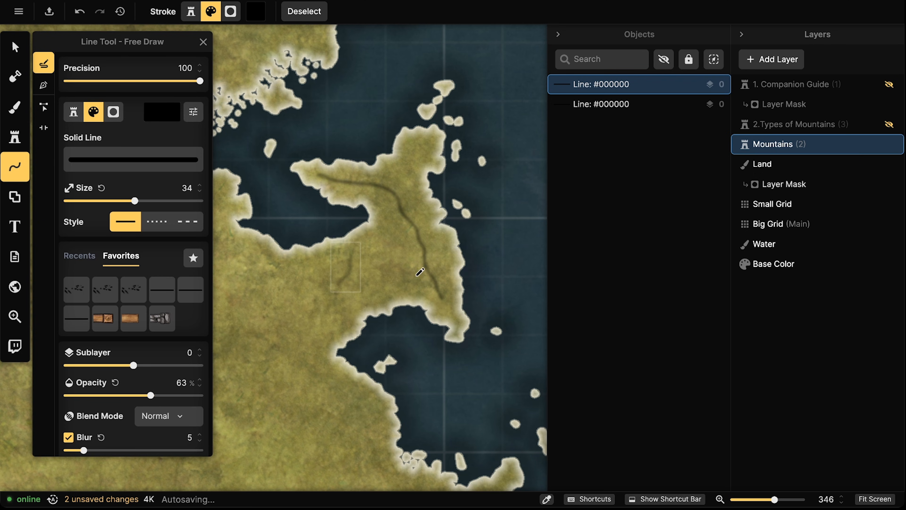
{"action": "key", "text": "Delete"}
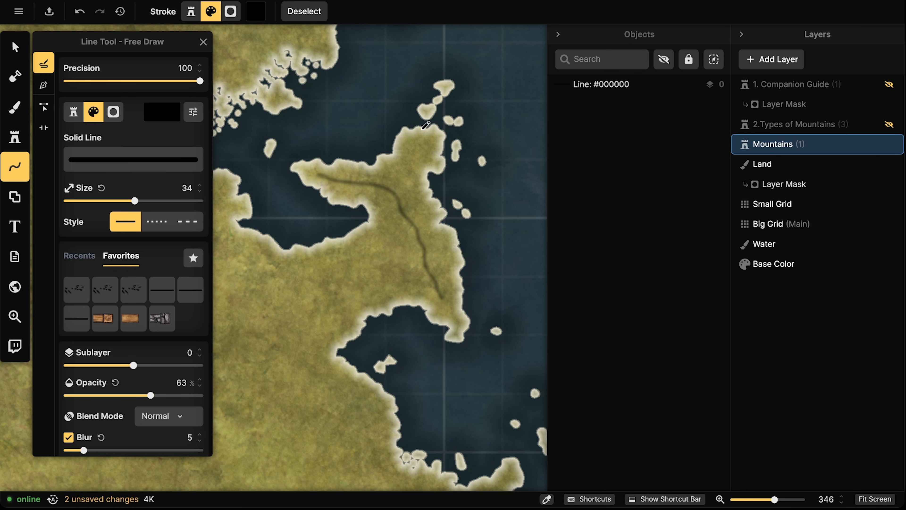
- Draw secondary ridge branches off both sides of the peninsula's main ridge, including one reaching up the northern headland
{"action": "left_click_drag", "start_coordinate": [392, 189], "coordinate": [420, 136]}
{"action": "key", "text": "Escape"}
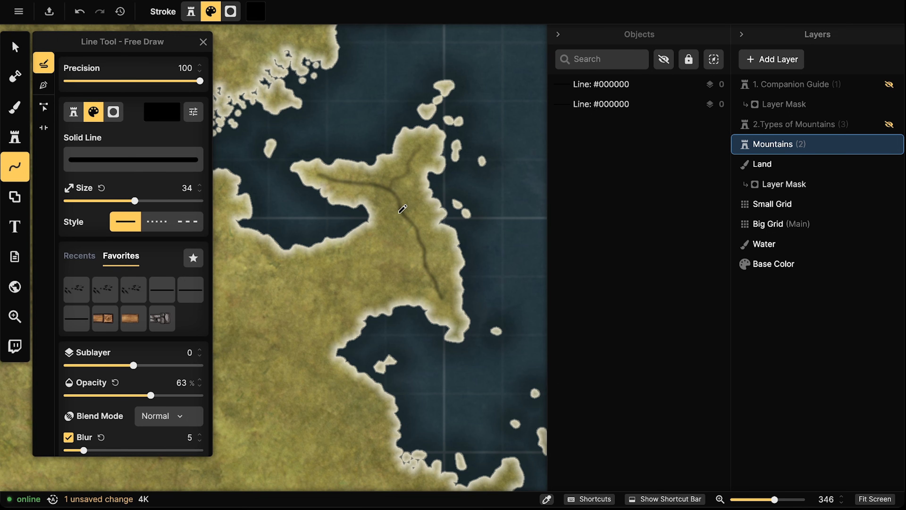
{"action": "mouse_move", "coordinate": [383, 230]}
{"action": "left_mouse_down"}
{"action": "mouse_move", "coordinate": [444, 238]}
{"action": "mouse_move", "coordinate": [425, 252]}
{"action": "mouse_move", "coordinate": [443, 256]}
{"action": "mouse_move", "coordinate": [409, 235]}
{"action": "mouse_move", "coordinate": [417, 240]}
{"action": "mouse_move", "coordinate": [403, 256]}
{"action": "mouse_move", "coordinate": [459, 207]}
{"action": "mouse_move", "coordinate": [434, 266]}
{"action": "mouse_move", "coordinate": [415, 277]}
{"action": "mouse_move", "coordinate": [449, 270]}
{"action": "mouse_move", "coordinate": [434, 277]}
{"action": "mouse_move", "coordinate": [454, 286]}
{"action": "mouse_move", "coordinate": [457, 313]}
{"action": "left_mouse_up"}
{"action": "left_click_drag", "start_coordinate": [435, 280], "coordinate": [432, 299]}
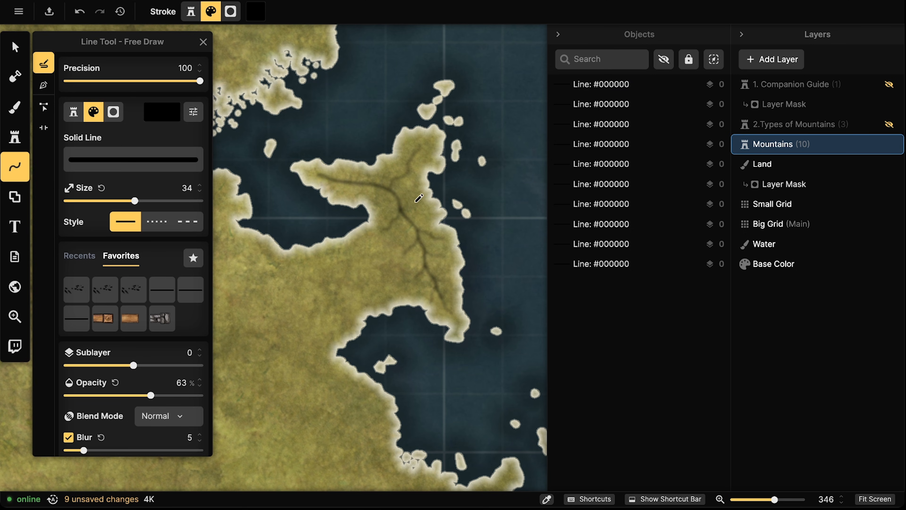
{"action": "left_click_drag", "start_coordinate": [402, 193], "coordinate": [427, 182]}
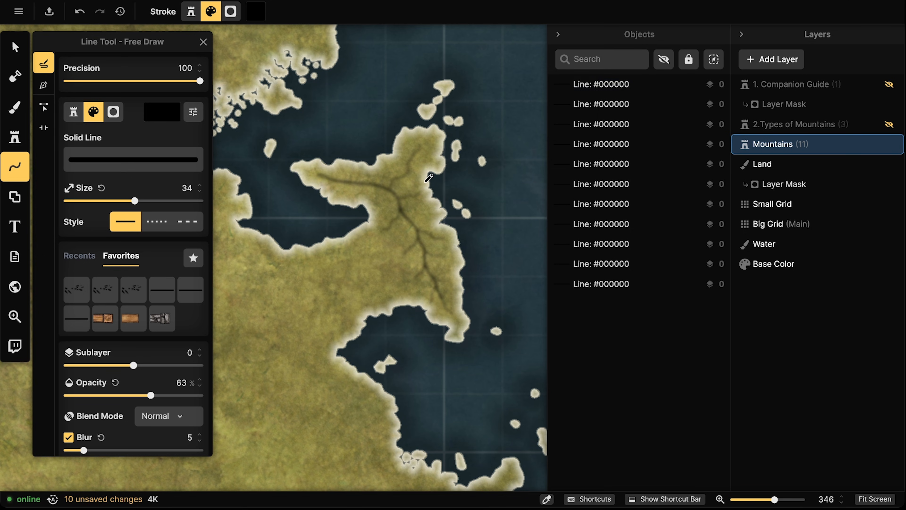
{"action": "mouse_move", "coordinate": [355, 191]}
{"action": "left_mouse_down"}
{"action": "mouse_move", "coordinate": [342, 194]}
{"action": "mouse_move", "coordinate": [342, 167]}
{"action": "mouse_move", "coordinate": [384, 171]}
{"action": "mouse_move", "coordinate": [386, 161]}
{"action": "left_mouse_up"}
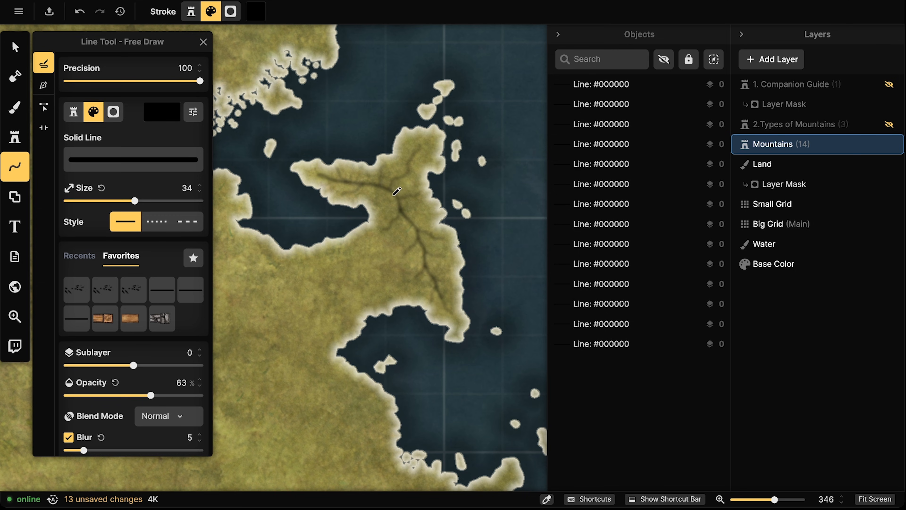
{"action": "left_click_drag", "start_coordinate": [393, 195], "coordinate": [385, 202]}
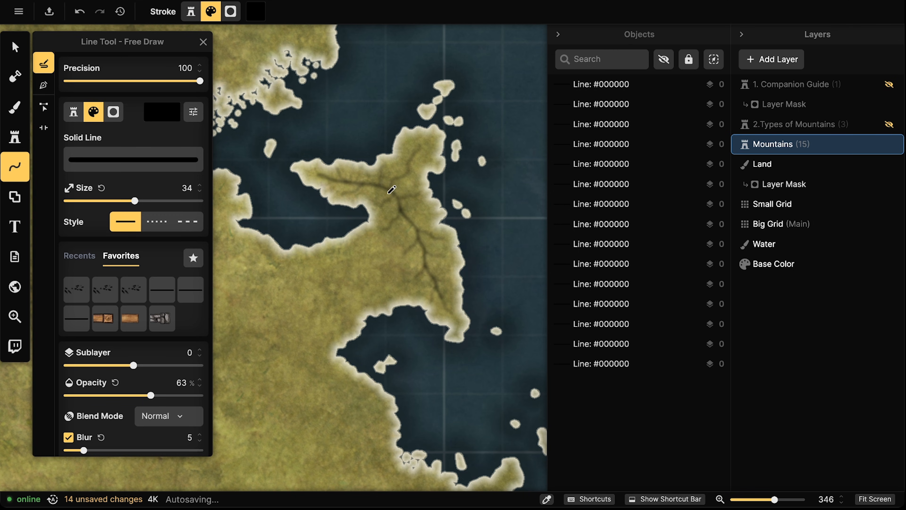
- Reduce the Line tool's size to 26, making and undoing a test stroke on the mainland
{"action": "key", "text": "Tab"}
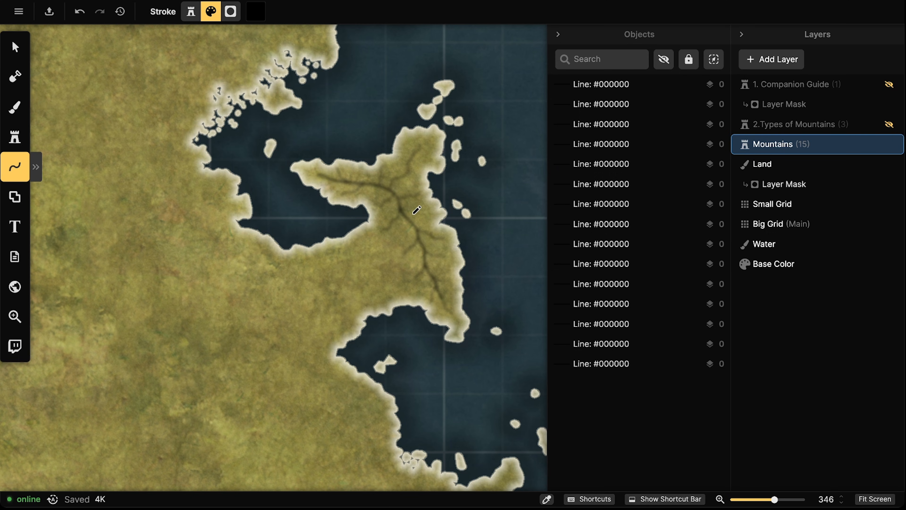
{"action": "left_click", "coordinate": [14, 168]}
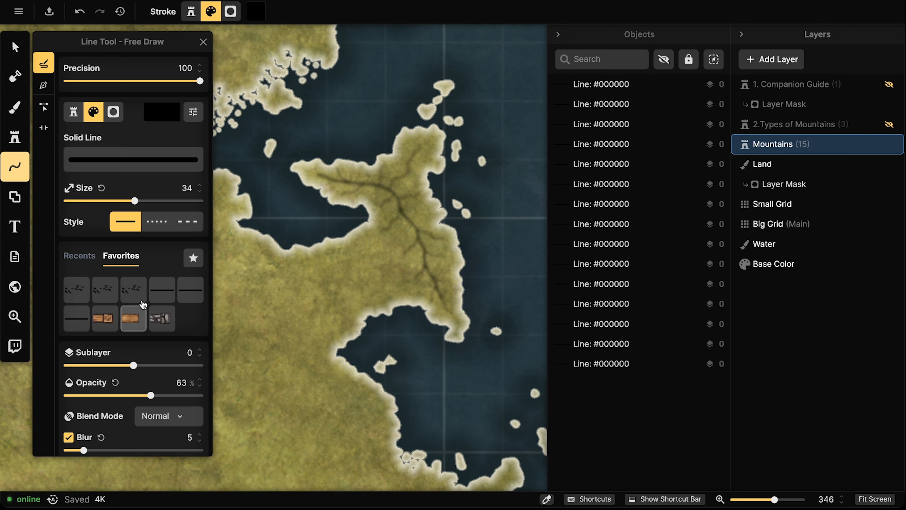
{"action": "left_click_drag", "start_coordinate": [141, 206], "coordinate": [136, 204]}
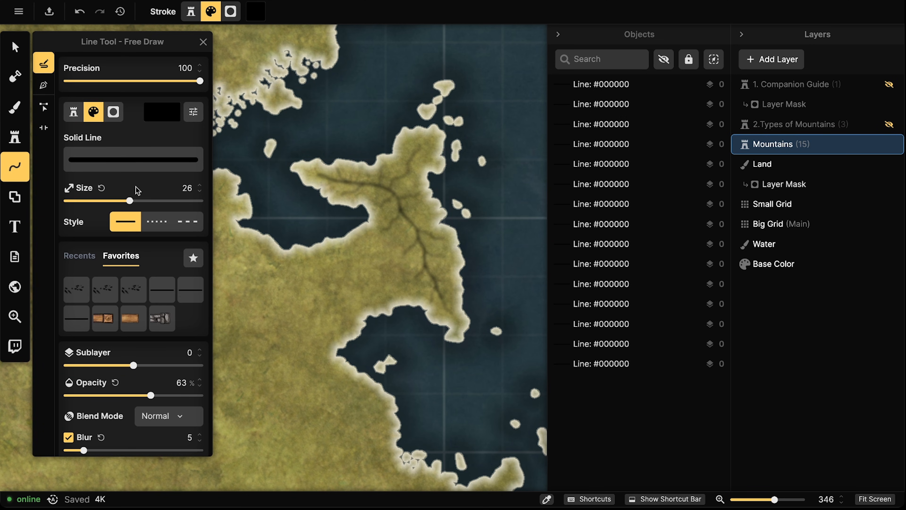
{"action": "left_click_drag", "start_coordinate": [299, 300], "coordinate": [313, 286]}
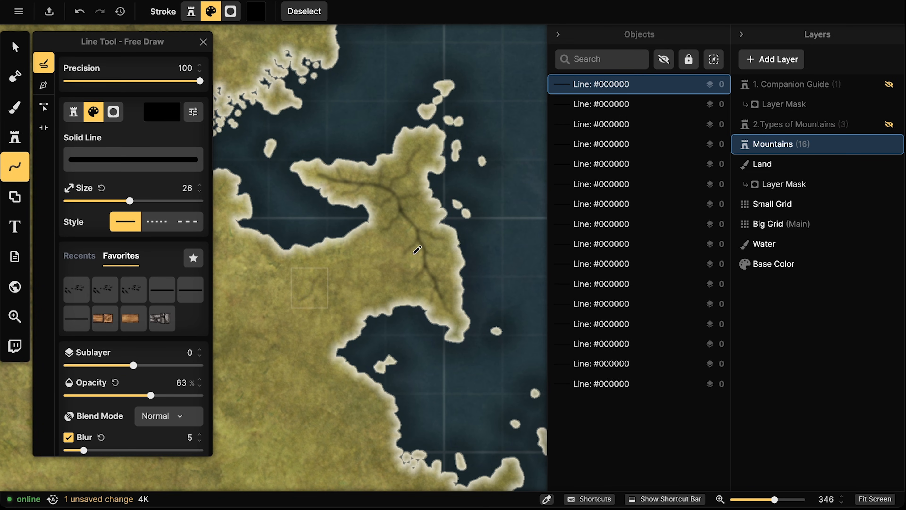
{"action": "key", "text": "ctrl+z"}
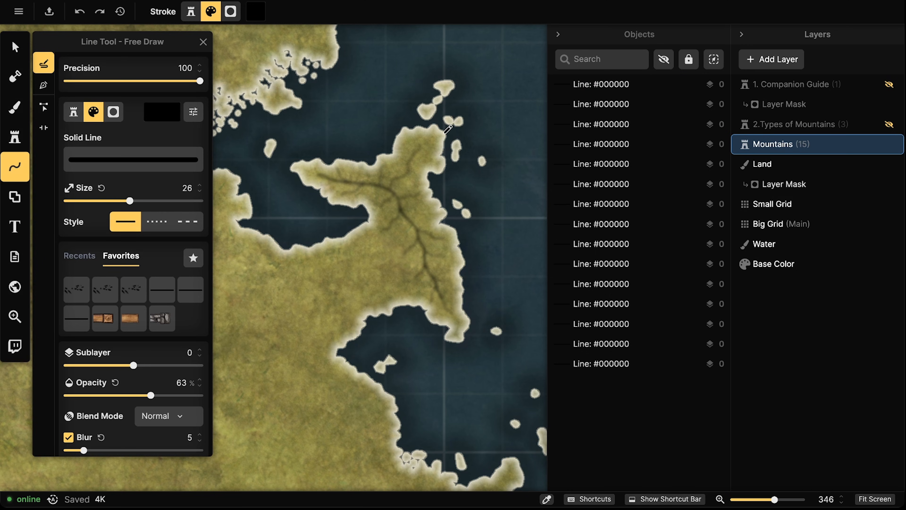
- Draw short fine ridge lines branching off both sides of the secondary ridge on the northern headland
{"action": "scroll", "coordinate": [443, 139], "scroll_direction": "up", "scroll_amount": 5}
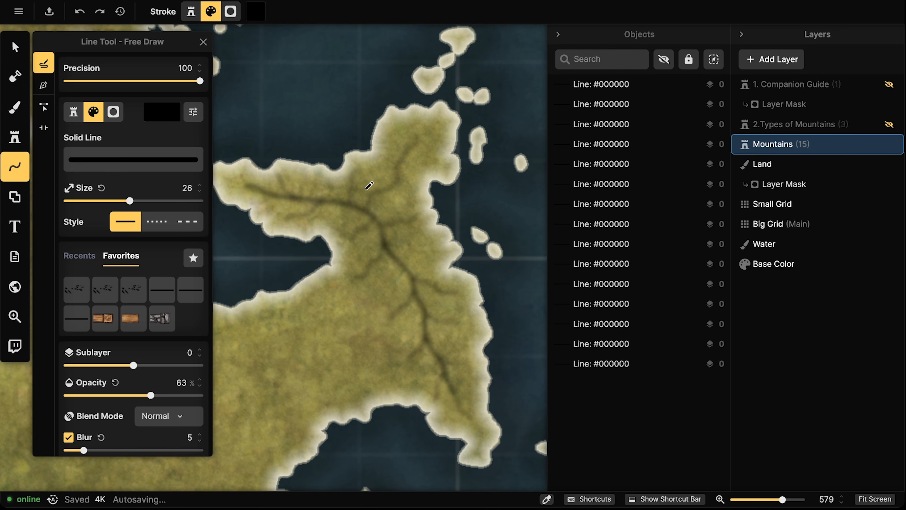
{"action": "mouse_move", "coordinate": [361, 191]}
{"action": "left_mouse_down"}
{"action": "mouse_move", "coordinate": [367, 204]}
{"action": "mouse_move", "coordinate": [375, 190]}
{"action": "left_mouse_up"}
{"action": "left_click_drag", "start_coordinate": [375, 172], "coordinate": [389, 182]}
{"action": "left_click_drag", "start_coordinate": [389, 167], "coordinate": [394, 180]}
{"action": "mouse_move", "coordinate": [389, 154]}
{"action": "left_mouse_down"}
{"action": "mouse_move", "coordinate": [400, 167]}
{"action": "mouse_move", "coordinate": [403, 159]}
{"action": "left_mouse_up"}
{"action": "mouse_move", "coordinate": [398, 134]}
{"action": "left_mouse_down"}
{"action": "mouse_move", "coordinate": [409, 153]}
{"action": "mouse_move", "coordinate": [413, 146]}
{"action": "left_mouse_up"}
{"action": "left_click_drag", "start_coordinate": [414, 124], "coordinate": [420, 139]}
{"action": "left_click_drag", "start_coordinate": [436, 126], "coordinate": [419, 145]}
{"action": "mouse_move", "coordinate": [436, 135]}
{"action": "left_mouse_down"}
{"action": "mouse_move", "coordinate": [419, 147]}
{"action": "mouse_move", "coordinate": [428, 147]}
{"action": "left_mouse_up"}
{"action": "mouse_move", "coordinate": [409, 153]}
{"action": "left_mouse_down"}
{"action": "mouse_move", "coordinate": [425, 156]}
{"action": "mouse_move", "coordinate": [421, 166]}
{"action": "left_mouse_up"}
{"action": "mouse_move", "coordinate": [398, 176]}
{"action": "left_mouse_down"}
{"action": "mouse_move", "coordinate": [414, 181]}
{"action": "mouse_move", "coordinate": [404, 199]}
{"action": "left_mouse_up"}
{"action": "left_click_drag", "start_coordinate": [387, 190], "coordinate": [397, 207]}
{"action": "left_click_drag", "start_coordinate": [379, 193], "coordinate": [389, 209]}
{"action": "left_click_drag", "start_coordinate": [370, 198], "coordinate": [380, 215]}
{"action": "key", "text": "Escape"}
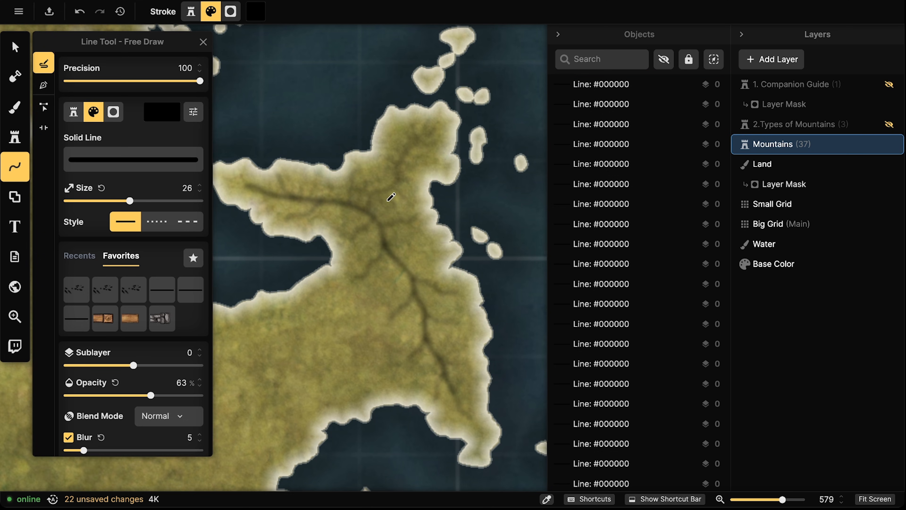
- Select all the ridge lines on the peninsula and set their blur to 3
{"action": "key", "text": "v"}
{"action": "scroll", "coordinate": [255, 130], "scroll_direction": "down", "scroll_amount": 3}
{"action": "mouse_move", "coordinate": [230, 104]}
{"action": "left_mouse_down"}
{"action": "mouse_move", "coordinate": [427, 351]}
{"action": "mouse_move", "coordinate": [501, 372]}
{"action": "left_mouse_up"}
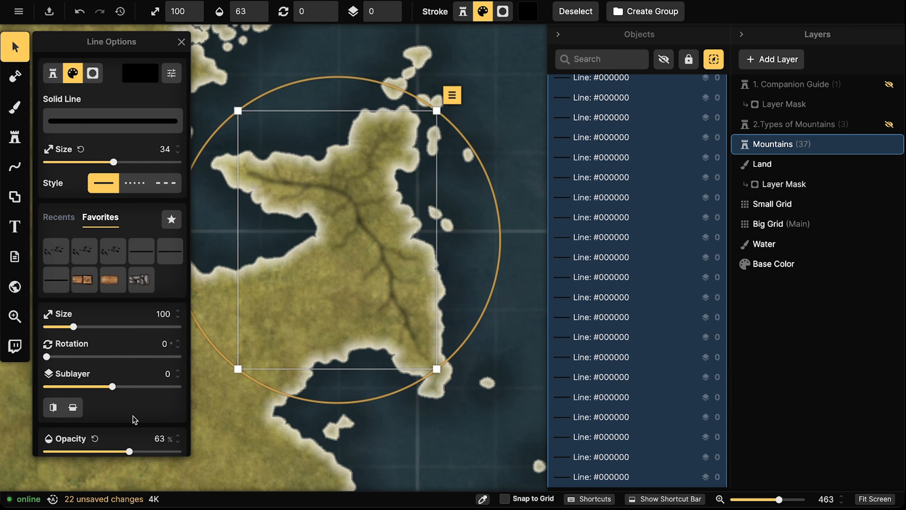
{"action": "scroll", "coordinate": [89, 384], "scroll_direction": "down", "scroll_amount": 3}
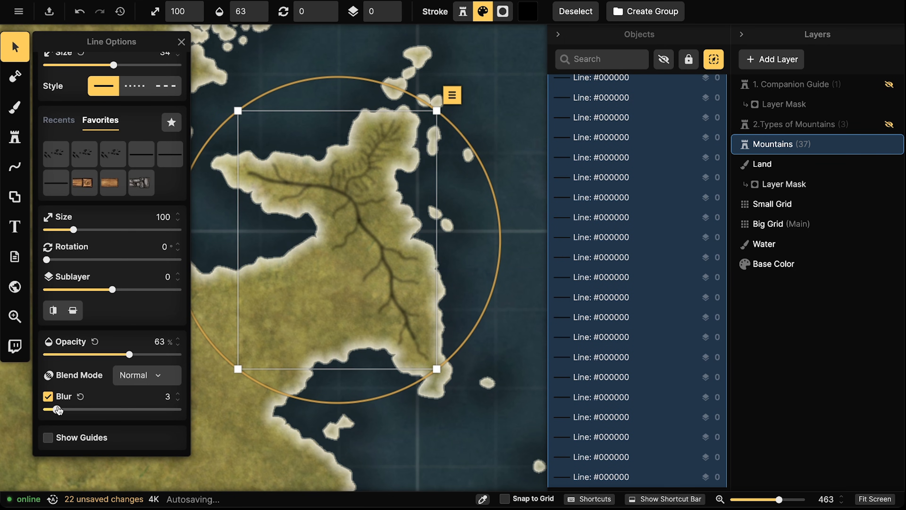
{"action": "left_click", "coordinate": [356, 174]}
- Nudge a short fine line slightly beside the base of the northern ridge branch
{"action": "left_click", "coordinate": [346, 173]}
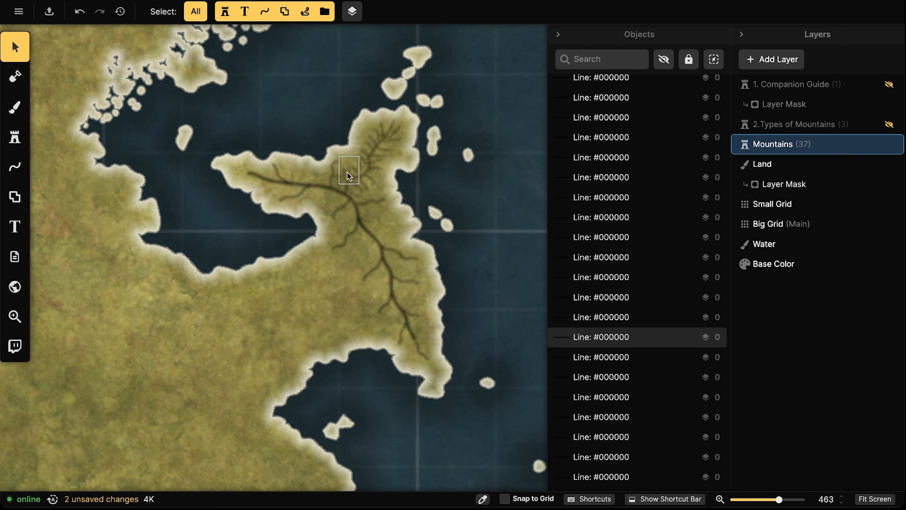
{"action": "left_click", "coordinate": [347, 174]}
{"action": "left_click_drag", "start_coordinate": [331, 175], "coordinate": [333, 179]}
{"action": "left_click", "coordinate": [314, 178]}
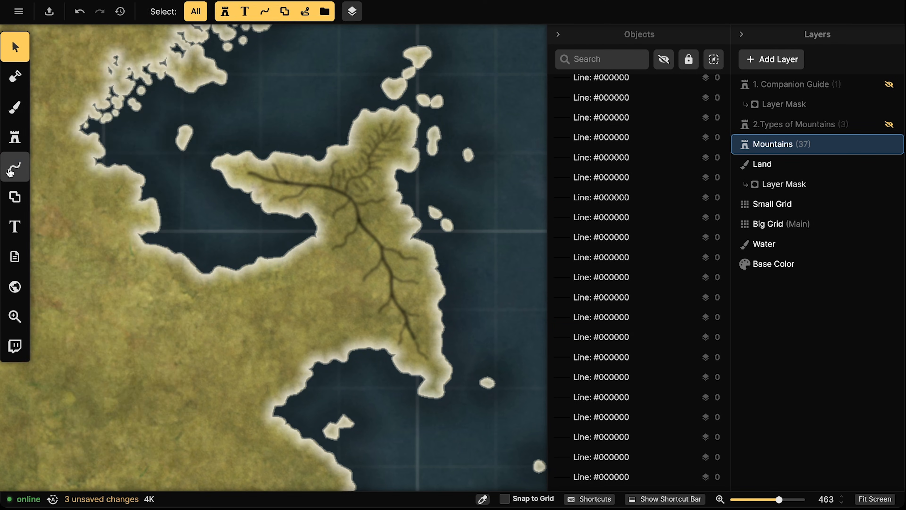
- Draw short fine size-26 lines with blur 3 along the main ridge's eastern flank and its eastern branches
{"action": "left_click", "coordinate": [13, 170]}
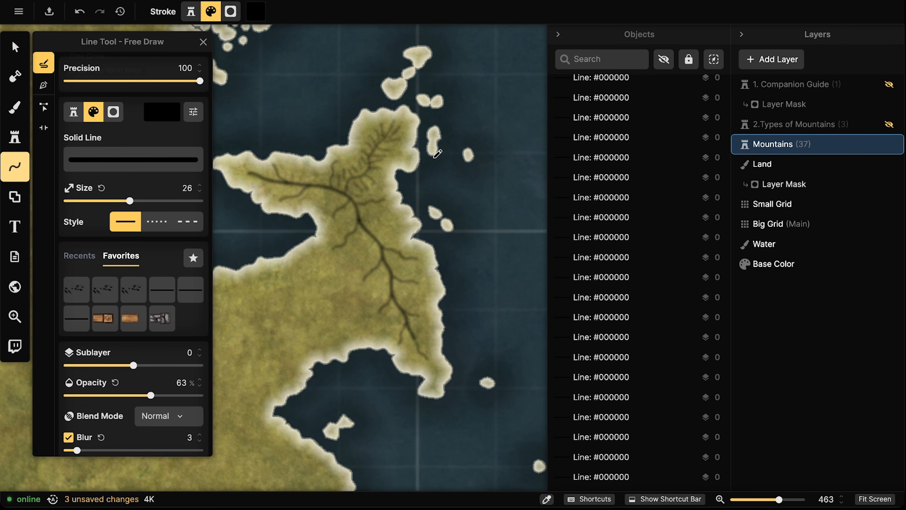
{"action": "left_click_drag", "start_coordinate": [361, 199], "coordinate": [363, 201]}
{"action": "left_click_drag", "start_coordinate": [374, 192], "coordinate": [374, 195]}
{"action": "left_click_drag", "start_coordinate": [386, 186], "coordinate": [388, 210]}
{"action": "left_click_drag", "start_coordinate": [378, 204], "coordinate": [375, 211]}
{"action": "left_click_drag", "start_coordinate": [366, 205], "coordinate": [366, 215]}
{"action": "left_click_drag", "start_coordinate": [360, 219], "coordinate": [375, 222]}
{"action": "left_click_drag", "start_coordinate": [371, 222], "coordinate": [381, 243]}
{"action": "mouse_move", "coordinate": [392, 234]}
{"action": "left_mouse_down"}
{"action": "mouse_move", "coordinate": [384, 248]}
{"action": "mouse_move", "coordinate": [397, 258]}
{"action": "left_mouse_up"}
{"action": "mouse_move", "coordinate": [408, 249]}
{"action": "left_mouse_down"}
{"action": "mouse_move", "coordinate": [400, 262]}
{"action": "mouse_move", "coordinate": [409, 268]}
{"action": "left_mouse_up"}
{"action": "left_click_drag", "start_coordinate": [422, 259], "coordinate": [414, 270]}
{"action": "left_click_drag", "start_coordinate": [408, 257], "coordinate": [407, 265]}
{"action": "mouse_move", "coordinate": [398, 252]}
{"action": "left_mouse_down"}
{"action": "mouse_move", "coordinate": [404, 263]}
{"action": "mouse_move", "coordinate": [396, 260]}
{"action": "left_mouse_up"}
{"action": "left_click_drag", "start_coordinate": [387, 259], "coordinate": [396, 263]}
{"action": "left_click_drag", "start_coordinate": [390, 269], "coordinate": [402, 268]}
{"action": "left_click_drag", "start_coordinate": [393, 273], "coordinate": [411, 276]}
{"action": "left_click_drag", "start_coordinate": [408, 281], "coordinate": [425, 284]}
{"action": "left_click_drag", "start_coordinate": [422, 285], "coordinate": [431, 293]}
{"action": "mouse_move", "coordinate": [424, 288]}
{"action": "left_mouse_down"}
{"action": "mouse_move", "coordinate": [429, 297]}
{"action": "mouse_move", "coordinate": [419, 292]}
{"action": "left_mouse_up"}
{"action": "left_click_drag", "start_coordinate": [407, 280], "coordinate": [409, 287]}
{"action": "left_click_drag", "start_coordinate": [397, 277], "coordinate": [398, 285]}
{"action": "mouse_move", "coordinate": [386, 282]}
{"action": "left_mouse_down"}
{"action": "mouse_move", "coordinate": [413, 306]}
{"action": "mouse_move", "coordinate": [425, 302]}
{"action": "mouse_move", "coordinate": [419, 310]}
{"action": "mouse_move", "coordinate": [431, 316]}
{"action": "left_mouse_up"}
{"action": "left_click_drag", "start_coordinate": [414, 311], "coordinate": [430, 327]}
{"action": "left_click_drag", "start_coordinate": [401, 309], "coordinate": [427, 334]}
{"action": "left_click_drag", "start_coordinate": [411, 332], "coordinate": [430, 349]}
- Draw short fine ridge lines up the main ridge's western flank, from the southeastern end to the central bend
{"action": "mouse_move", "coordinate": [414, 341]}
{"action": "left_mouse_down"}
{"action": "mouse_move", "coordinate": [434, 348]}
{"action": "mouse_move", "coordinate": [441, 365]}
{"action": "mouse_move", "coordinate": [408, 354]}
{"action": "left_mouse_up"}
{"action": "left_click_drag", "start_coordinate": [410, 333], "coordinate": [404, 352]}
{"action": "mouse_move", "coordinate": [400, 342]}
{"action": "left_mouse_down"}
{"action": "mouse_move", "coordinate": [409, 311]}
{"action": "mouse_move", "coordinate": [389, 350]}
{"action": "left_mouse_up"}
{"action": "mouse_move", "coordinate": [403, 325]}
{"action": "left_mouse_down"}
{"action": "mouse_move", "coordinate": [398, 344]}
{"action": "mouse_move", "coordinate": [402, 333]}
{"action": "left_mouse_up"}
{"action": "mouse_move", "coordinate": [404, 304]}
{"action": "left_mouse_down"}
{"action": "mouse_move", "coordinate": [397, 325]}
{"action": "mouse_move", "coordinate": [390, 320]}
{"action": "left_mouse_up"}
{"action": "mouse_move", "coordinate": [392, 293]}
{"action": "left_mouse_down"}
{"action": "mouse_move", "coordinate": [385, 320]}
{"action": "mouse_move", "coordinate": [385, 293]}
{"action": "mouse_move", "coordinate": [375, 328]}
{"action": "mouse_move", "coordinate": [385, 302]}
{"action": "left_mouse_up"}
{"action": "mouse_move", "coordinate": [399, 257]}
{"action": "left_mouse_down"}
{"action": "mouse_move", "coordinate": [382, 292]}
{"action": "mouse_move", "coordinate": [382, 270]}
{"action": "mouse_move", "coordinate": [380, 288]}
{"action": "left_mouse_up"}
{"action": "left_click_drag", "start_coordinate": [375, 275], "coordinate": [363, 299]}
{"action": "left_click_drag", "start_coordinate": [362, 279], "coordinate": [351, 297]}
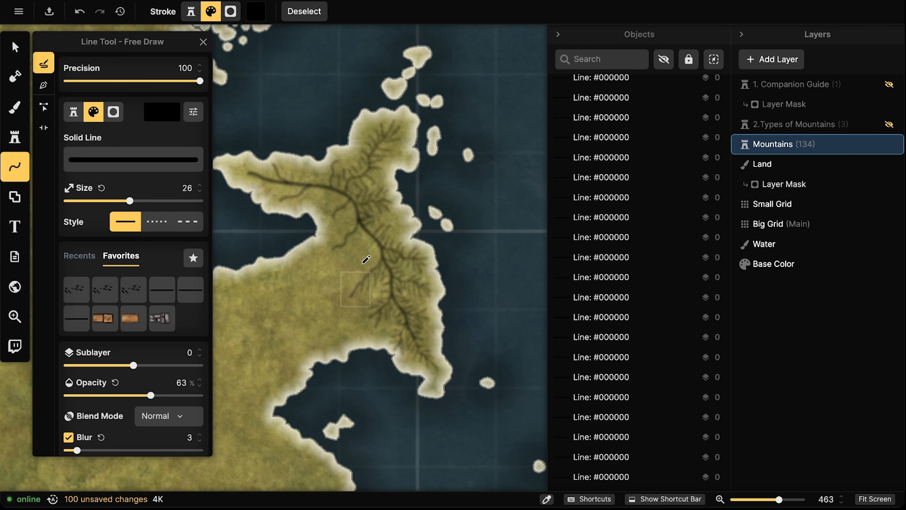
{"action": "mouse_move", "coordinate": [373, 266]}
{"action": "left_mouse_down"}
{"action": "mouse_move", "coordinate": [366, 287]}
{"action": "mouse_move", "coordinate": [371, 278]}
{"action": "left_mouse_up"}
{"action": "mouse_move", "coordinate": [371, 263]}
{"action": "left_mouse_down"}
{"action": "mouse_move", "coordinate": [363, 283]}
{"action": "mouse_move", "coordinate": [379, 264]}
{"action": "left_mouse_up"}
{"action": "mouse_move", "coordinate": [382, 236]}
{"action": "left_mouse_down"}
{"action": "mouse_move", "coordinate": [374, 257]}
{"action": "mouse_move", "coordinate": [358, 240]}
{"action": "left_mouse_up"}
{"action": "left_click_drag", "start_coordinate": [361, 223], "coordinate": [350, 240]}
{"action": "left_click_drag", "start_coordinate": [353, 225], "coordinate": [342, 263]}
{"action": "left_click_drag", "start_coordinate": [346, 246], "coordinate": [334, 267]}
{"action": "mouse_move", "coordinate": [336, 248]}
{"action": "left_mouse_down"}
{"action": "mouse_move", "coordinate": [329, 269]}
{"action": "mouse_move", "coordinate": [321, 266]}
{"action": "mouse_move", "coordinate": [332, 255]}
{"action": "left_mouse_up"}
{"action": "left_click_drag", "start_coordinate": [344, 233], "coordinate": [341, 247]}
{"action": "left_click_drag", "start_coordinate": [351, 223], "coordinate": [348, 238]}
{"action": "left_click_drag", "start_coordinate": [359, 213], "coordinate": [354, 229]}
{"action": "mouse_move", "coordinate": [363, 205]}
{"action": "left_mouse_down"}
{"action": "mouse_move", "coordinate": [356, 225]}
{"action": "mouse_move", "coordinate": [352, 219]}
{"action": "left_mouse_up"}
{"action": "left_click_drag", "start_coordinate": [355, 198], "coordinate": [339, 225]}
{"action": "mouse_move", "coordinate": [342, 210]}
{"action": "left_mouse_down"}
{"action": "mouse_move", "coordinate": [329, 231]}
{"action": "mouse_move", "coordinate": [315, 222]}
{"action": "mouse_move", "coordinate": [321, 216]}
{"action": "left_mouse_up"}
{"action": "mouse_move", "coordinate": [346, 201]}
{"action": "left_mouse_down"}
{"action": "mouse_move", "coordinate": [323, 212]}
{"action": "mouse_move", "coordinate": [334, 200]}
{"action": "mouse_move", "coordinate": [307, 200]}
{"action": "left_mouse_up"}
- Draw short fine ridge lines along both sides of the main ridge on the peninsula's western arm
{"action": "mouse_move", "coordinate": [323, 181]}
{"action": "left_mouse_down"}
{"action": "mouse_move", "coordinate": [304, 201]}
{"action": "mouse_move", "coordinate": [274, 207]}
{"action": "left_mouse_up"}
{"action": "mouse_move", "coordinate": [290, 197]}
{"action": "left_mouse_down"}
{"action": "mouse_move", "coordinate": [273, 197]}
{"action": "mouse_move", "coordinate": [294, 197]}
{"action": "left_mouse_up"}
{"action": "left_click_drag", "start_coordinate": [303, 189], "coordinate": [294, 193]}
{"action": "left_click_drag", "start_coordinate": [335, 172], "coordinate": [323, 186]}
{"action": "mouse_move", "coordinate": [346, 160]}
{"action": "left_mouse_down"}
{"action": "mouse_move", "coordinate": [332, 178]}
{"action": "mouse_move", "coordinate": [334, 171]}
{"action": "left_mouse_up"}
{"action": "left_click_drag", "start_coordinate": [353, 143], "coordinate": [339, 161]}
{"action": "left_click_drag", "start_coordinate": [342, 145], "coordinate": [319, 178]}
{"action": "left_click_drag", "start_coordinate": [339, 157], "coordinate": [324, 176]}
{"action": "left_click_drag", "start_coordinate": [322, 186], "coordinate": [311, 178]}
{"action": "left_click_drag", "start_coordinate": [309, 184], "coordinate": [300, 175]}
{"action": "left_click_drag", "start_coordinate": [299, 183], "coordinate": [286, 172]}
{"action": "left_click_drag", "start_coordinate": [286, 179], "coordinate": [279, 163]}
{"action": "mouse_move", "coordinate": [280, 167]}
{"action": "left_mouse_down"}
{"action": "mouse_move", "coordinate": [275, 157]}
{"action": "mouse_move", "coordinate": [278, 166]}
{"action": "left_mouse_up"}
{"action": "left_click_drag", "start_coordinate": [279, 178], "coordinate": [276, 176]}
{"action": "left_click_drag", "start_coordinate": [275, 183], "coordinate": [268, 168]}
{"action": "left_click_drag", "start_coordinate": [267, 177], "coordinate": [259, 166]}
{"action": "mouse_move", "coordinate": [259, 173]}
{"action": "left_mouse_down"}
{"action": "mouse_move", "coordinate": [253, 163]}
{"action": "mouse_move", "coordinate": [237, 170]}
{"action": "mouse_move", "coordinate": [263, 178]}
{"action": "left_mouse_up"}
{"action": "left_click_drag", "start_coordinate": [265, 177], "coordinate": [292, 187]}
{"action": "left_click_drag", "start_coordinate": [297, 185], "coordinate": [292, 188]}
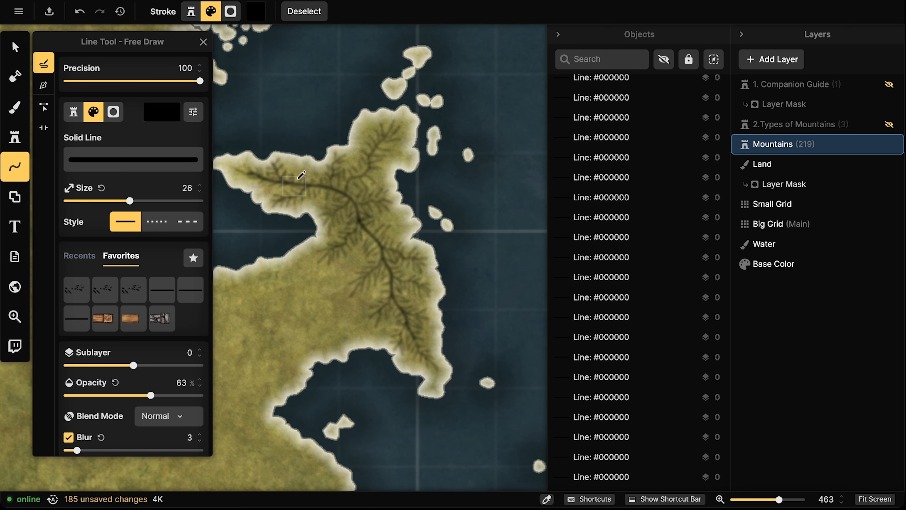
- Select all the ridge lines on the peninsula and group them as "Linework"
{"action": "key", "text": "Escape"}
{"action": "left_click", "coordinate": [15, 47]}
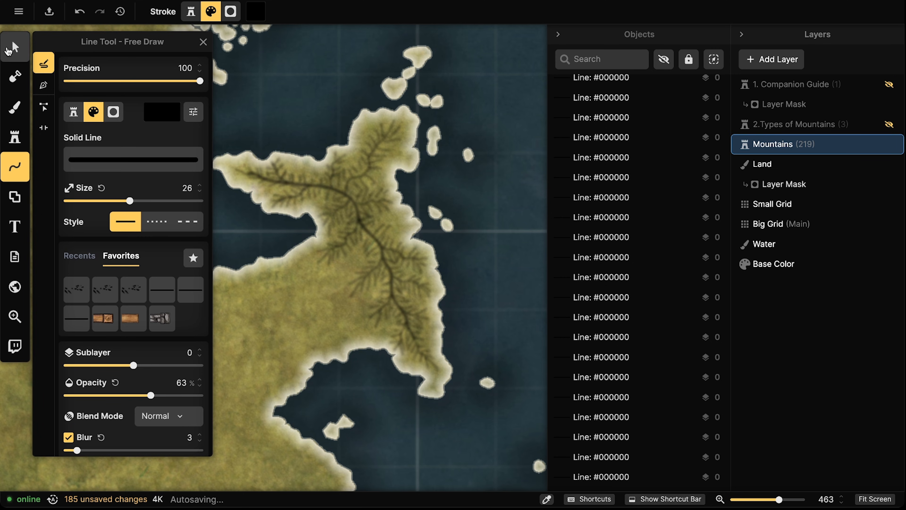
{"action": "scroll", "coordinate": [396, 200], "scroll_direction": "down", "scroll_amount": 3}
{"action": "left_click_drag", "start_coordinate": [273, 129], "coordinate": [439, 325]}
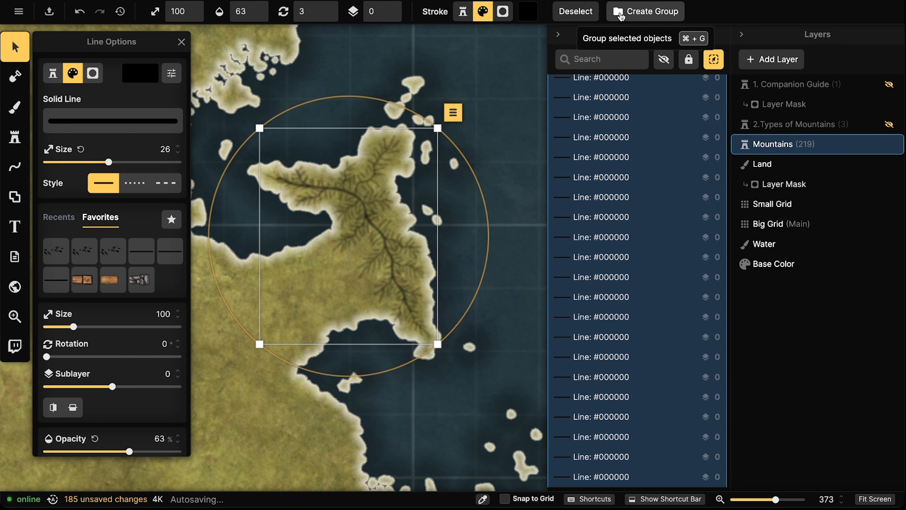
{"action": "left_click", "coordinate": [636, 12]}
{"action": "type", "text": "Linework"}
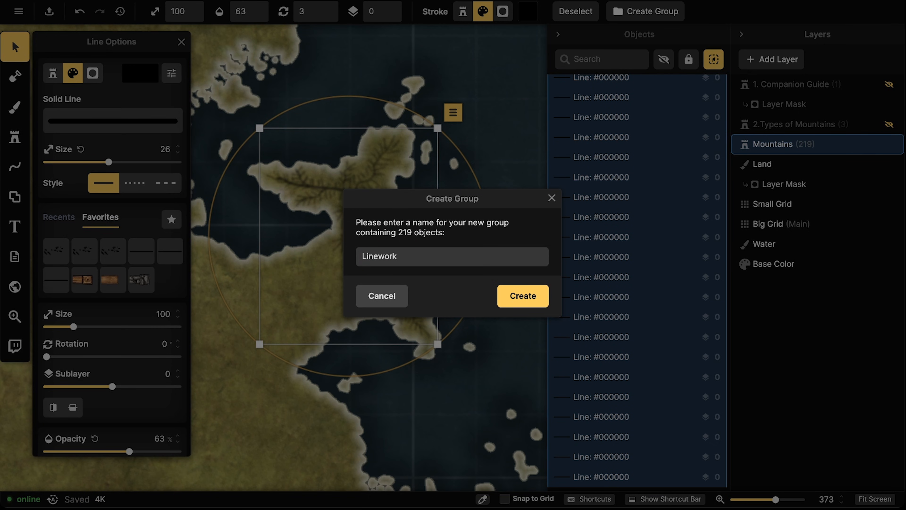
{"action": "key", "text": "Return"}
{"action": "left_click", "coordinate": [434, 191]}
{"action": "left_click", "coordinate": [416, 238]}
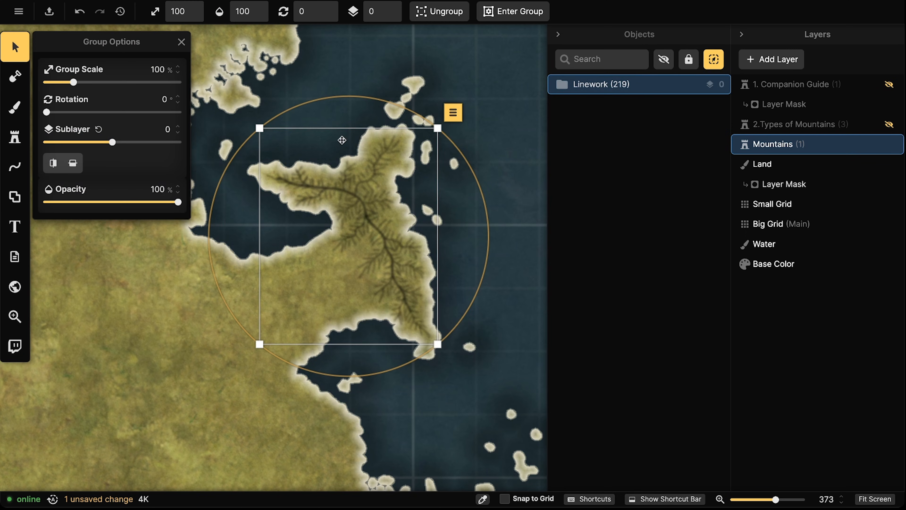
{"action": "key", "text": "Escape"}
{"action": "left_click", "coordinate": [355, 192]}
{"action": "key", "text": "Escape"}
{"action": "scroll", "coordinate": [343, 206], "scroll_direction": "down", "scroll_amount": 4}
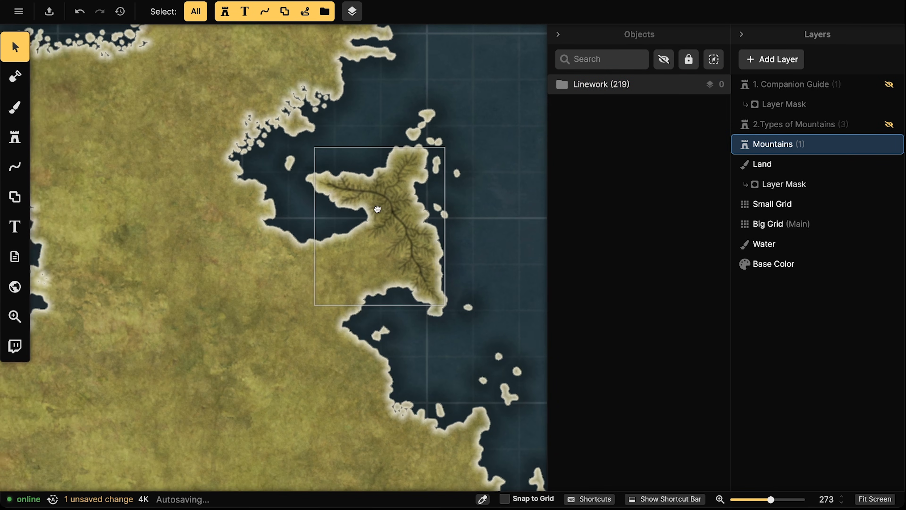
{"action": "left_click_drag", "start_coordinate": [369, 205], "coordinate": [367, 211]}
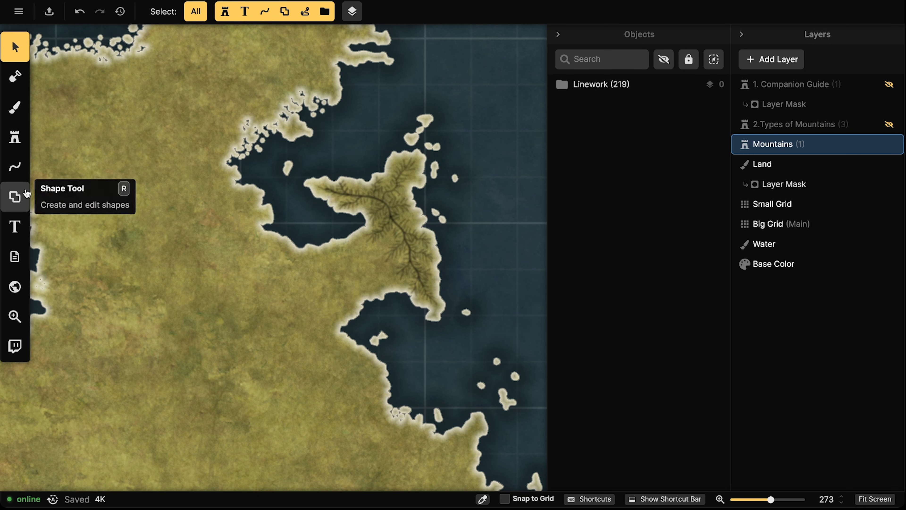
- Stamp a Human Village Icon at 160% scale and 270° rotation on the mainland, and move it closer to the peninsula
{"action": "left_click", "coordinate": [14, 137]}
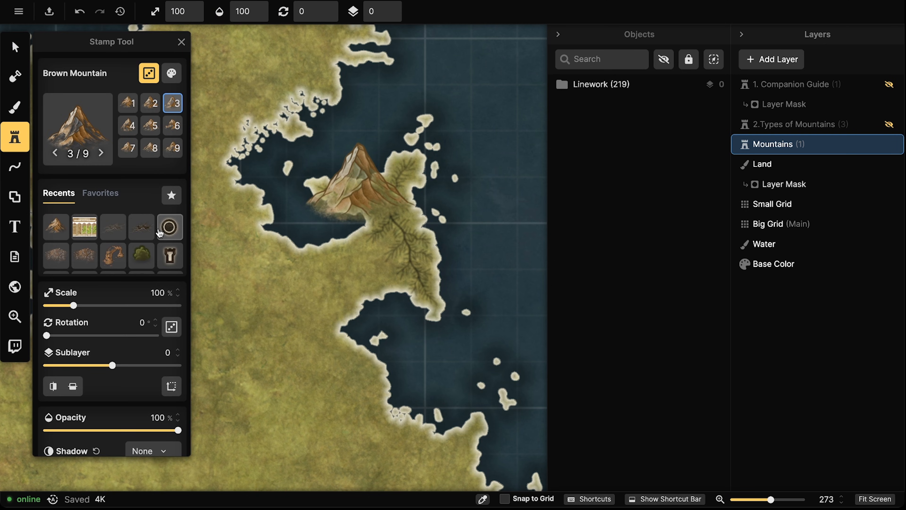
{"action": "left_click", "coordinate": [167, 231]}
{"action": "left_click_drag", "start_coordinate": [279, 268], "coordinate": [446, 257]}
{"action": "scroll", "coordinate": [315, 232], "scroll_direction": "down", "scroll_amount": 6}
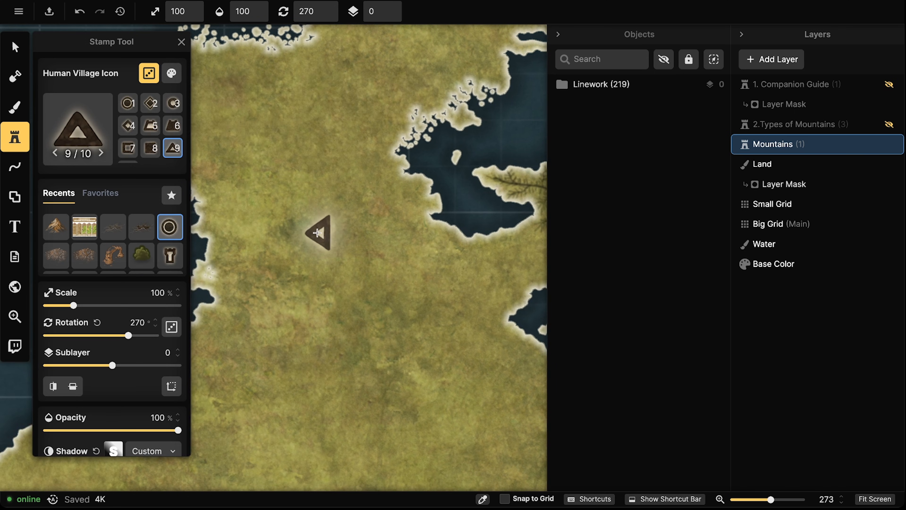
{"action": "scroll", "coordinate": [323, 232], "scroll_direction": "up", "scroll_amount": 6}
{"action": "left_click", "coordinate": [322, 229]}
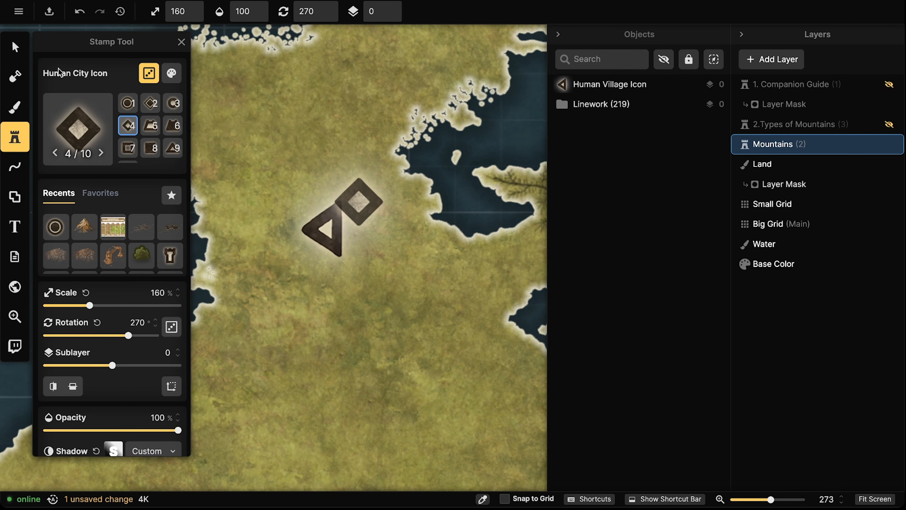
{"action": "left_click", "coordinate": [15, 47]}
{"action": "mouse_move", "coordinate": [287, 235]}
{"action": "left_mouse_down"}
{"action": "mouse_move", "coordinate": [329, 234]}
{"action": "mouse_move", "coordinate": [202, 235]}
{"action": "mouse_move", "coordinate": [414, 237]}
{"action": "mouse_move", "coordinate": [271, 234]}
{"action": "left_mouse_up"}
{"action": "scroll", "coordinate": [275, 234], "scroll_direction": "down", "scroll_amount": 2}
- Add size 9 text labels "Light" west of the peninsula and "Dark" in the sea east of it
{"action": "left_click", "coordinate": [15, 226]}
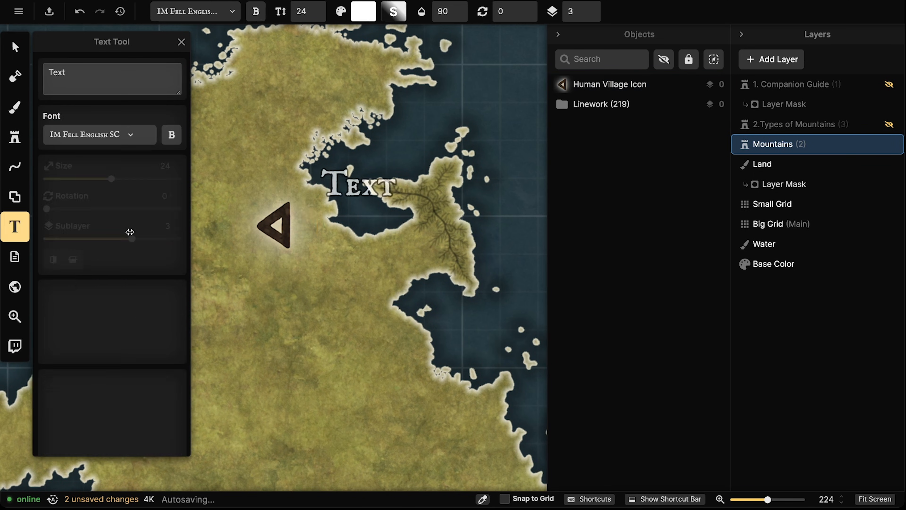
{"action": "scroll", "coordinate": [331, 246], "scroll_direction": "up", "scroll_amount": 2}
{"action": "left_click", "coordinate": [385, 250]}
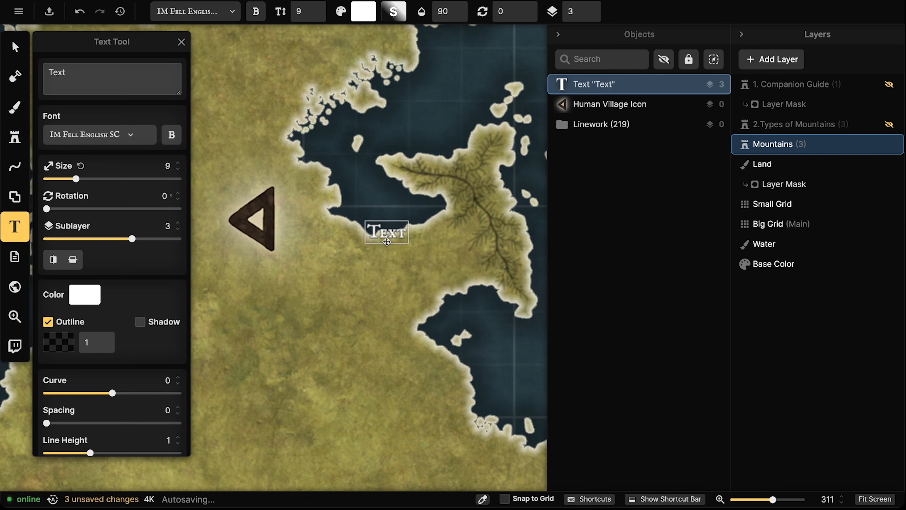
{"action": "type", "text": "Light"}
{"action": "left_click_drag", "start_coordinate": [482, 248], "coordinate": [314, 253]}
{"action": "left_click", "coordinate": [407, 235]}
{"action": "type", "text": "Dark"}
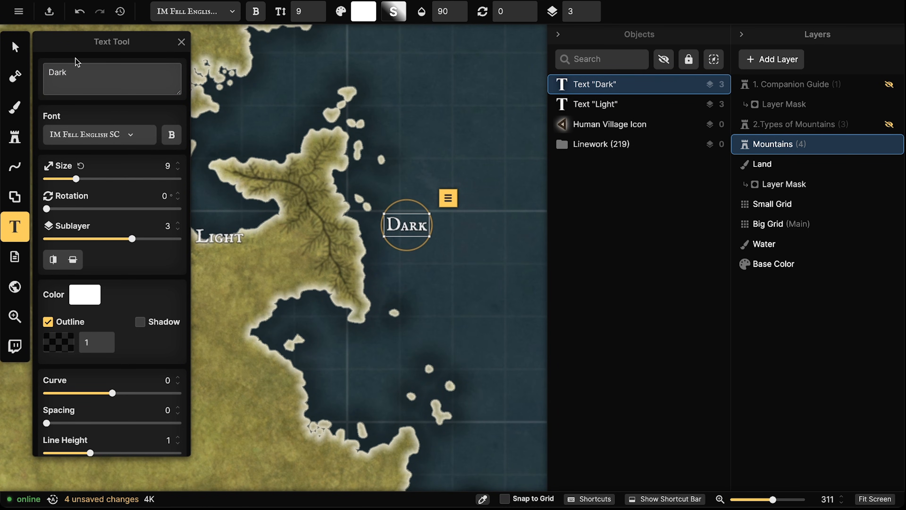
- Move the "Light" label into the bay west of the ridge and the "Dark" label slightly down off the eastern coast
{"action": "left_click", "coordinate": [15, 47]}
{"action": "left_click_drag", "start_coordinate": [199, 238], "coordinate": [210, 212]}
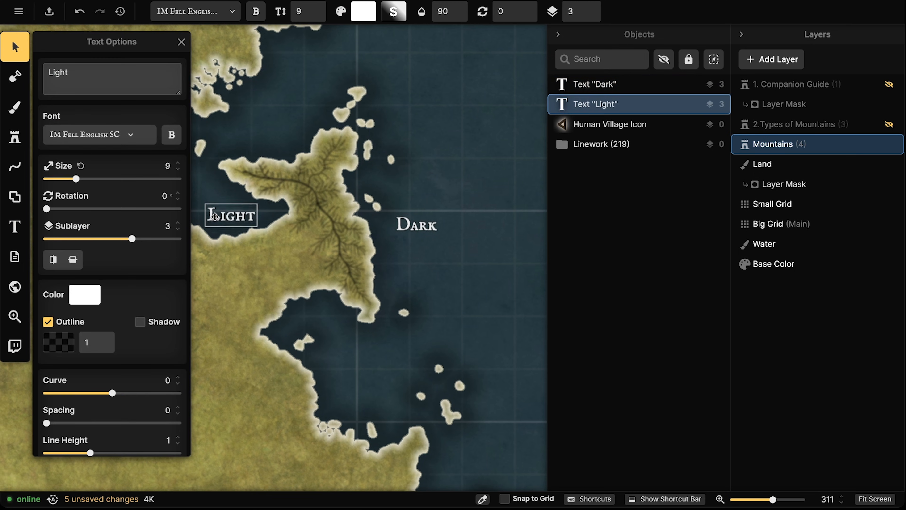
{"action": "left_click", "coordinate": [412, 224]}
{"action": "left_click_drag", "start_coordinate": [412, 224], "coordinate": [408, 235]}
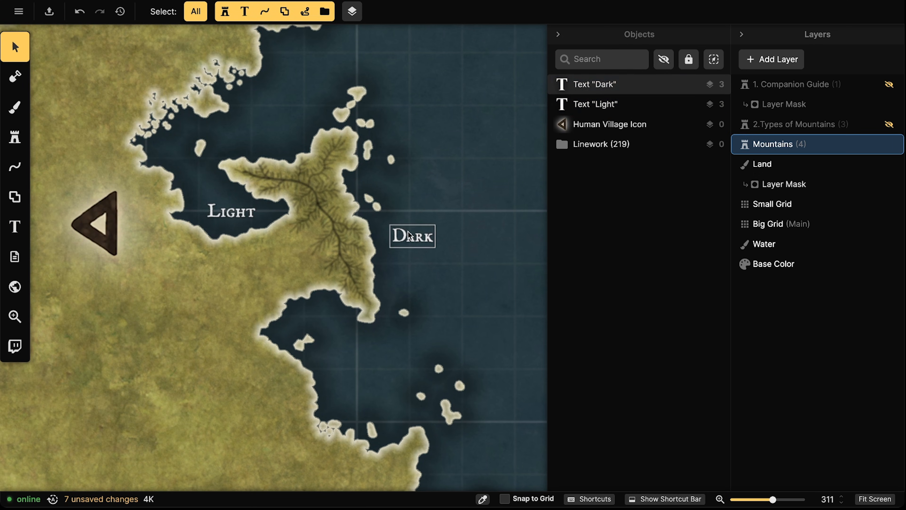
{"action": "left_click_drag", "start_coordinate": [315, 230], "coordinate": [388, 234]}
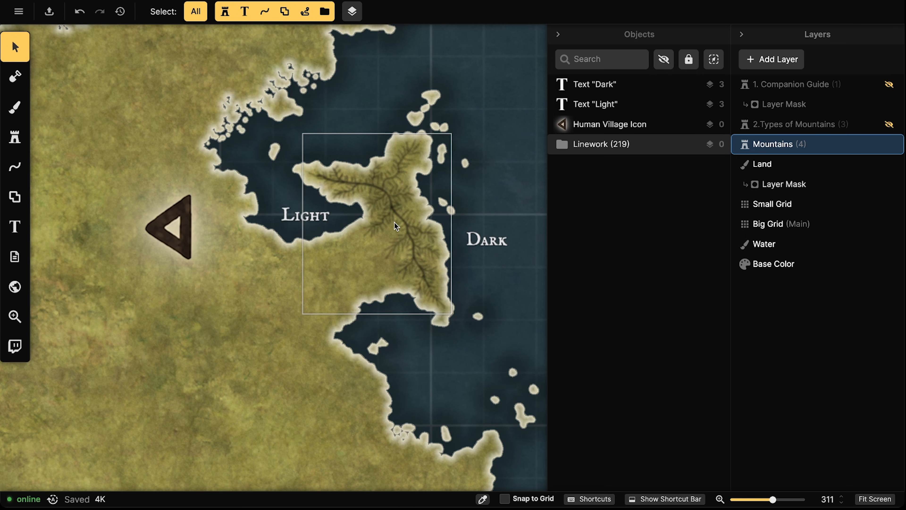
{"action": "left_click", "coordinate": [296, 217]}
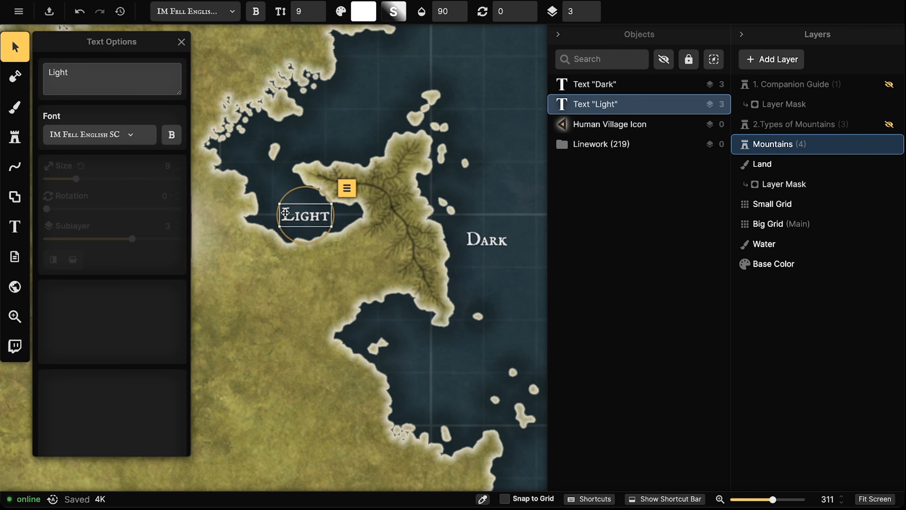
{"action": "key", "text": "Escape"}
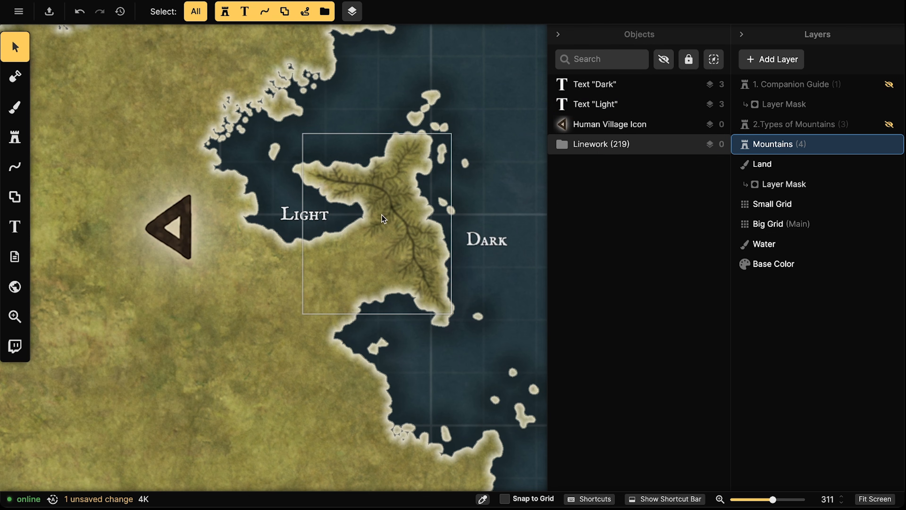
{"action": "left_click", "coordinate": [160, 215]}
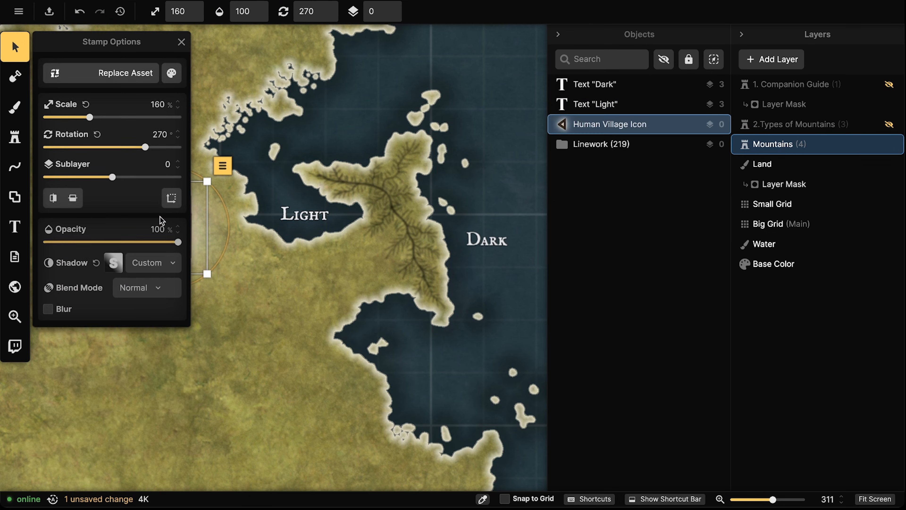
- Set the free-draw line's colour to white and its blur to 4.5
{"action": "left_click", "coordinate": [22, 168]}
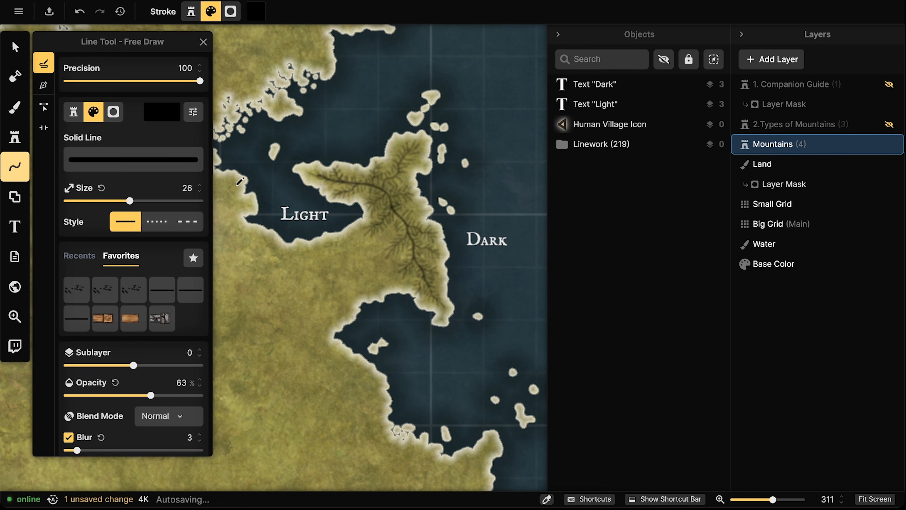
{"action": "left_click", "coordinate": [101, 163]}
{"action": "key", "text": "Escape"}
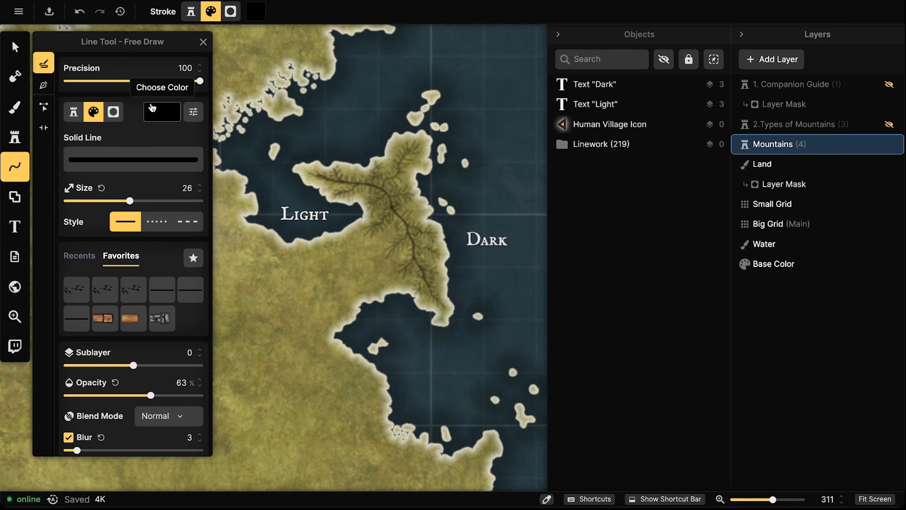
{"action": "left_click", "coordinate": [160, 114]}
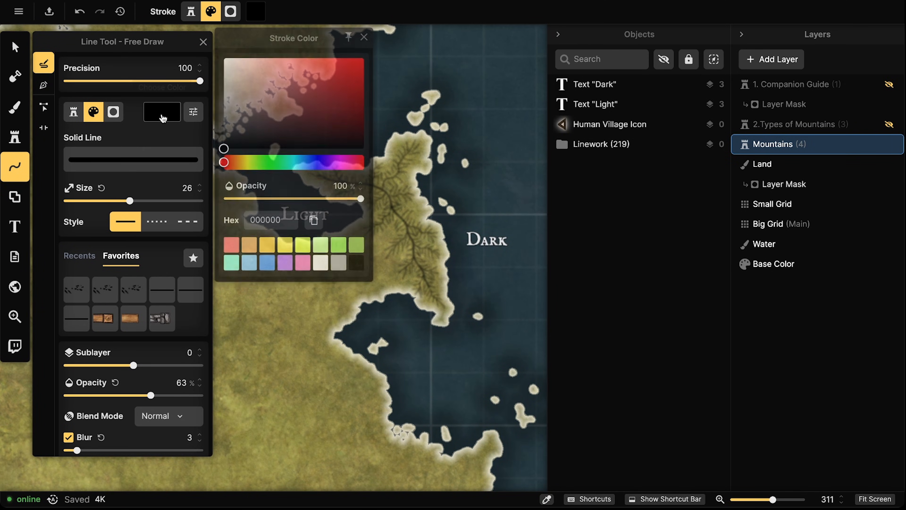
{"action": "left_click_drag", "start_coordinate": [253, 114], "coordinate": [218, 53]}
{"action": "left_click", "coordinate": [162, 112]}
{"action": "left_click_drag", "start_coordinate": [77, 450], "coordinate": [82, 451]}
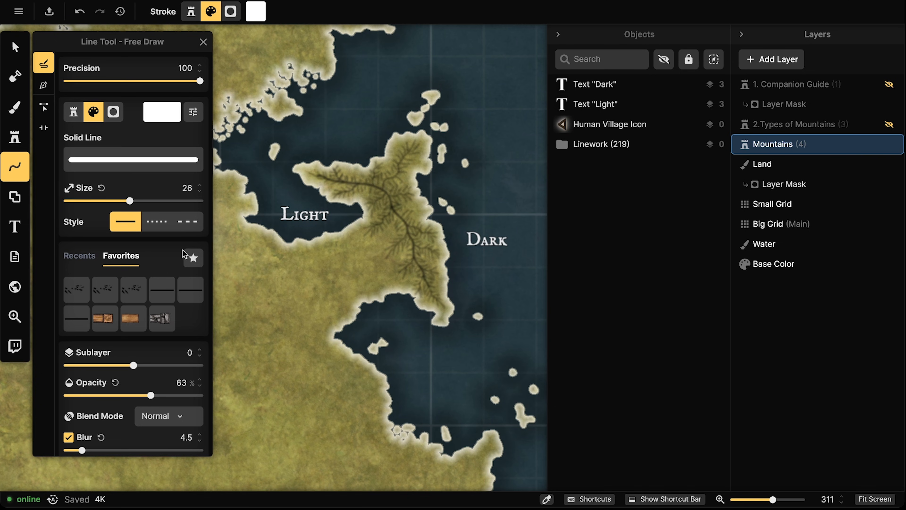
- Set the line size to 92 and opacity to 65%, trying short strokes on the western ridge and undoing them
{"action": "left_click_drag", "start_coordinate": [137, 202], "coordinate": [138, 201]}
{"action": "left_click_drag", "start_coordinate": [341, 179], "coordinate": [349, 173]}
{"action": "key", "text": "ctrl+z"}
{"action": "left_click_drag", "start_coordinate": [151, 396], "coordinate": [164, 395]}
{"action": "left_click_drag", "start_coordinate": [143, 203], "coordinate": [153, 199]}
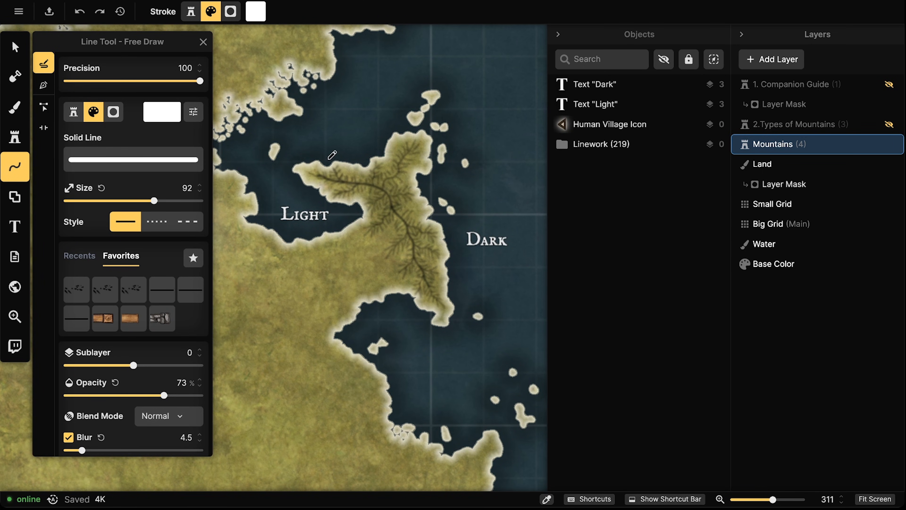
{"action": "left_click_drag", "start_coordinate": [325, 175], "coordinate": [353, 175]}
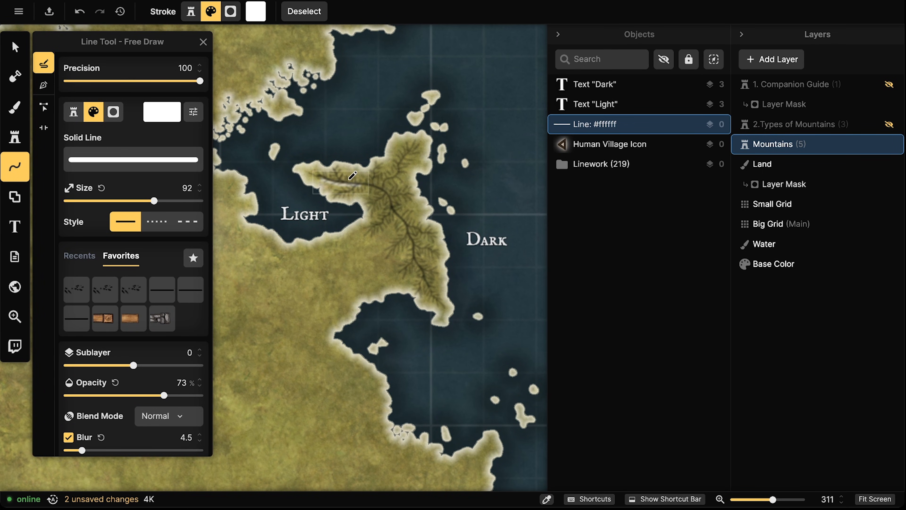
{"action": "key", "text": "ctrl+z"}
{"action": "left_click_drag", "start_coordinate": [164, 394], "coordinate": [154, 388]}
- Draw white highlight lines along the light-facing western side of the main ridge and its larger branches
{"action": "mouse_move", "coordinate": [326, 174]}
{"action": "left_mouse_down"}
{"action": "mouse_move", "coordinate": [351, 184]}
{"action": "mouse_move", "coordinate": [345, 195]}
{"action": "mouse_move", "coordinate": [381, 191]}
{"action": "mouse_move", "coordinate": [389, 208]}
{"action": "mouse_move", "coordinate": [368, 224]}
{"action": "mouse_move", "coordinate": [402, 226]}
{"action": "mouse_move", "coordinate": [390, 248]}
{"action": "mouse_move", "coordinate": [413, 248]}
{"action": "mouse_move", "coordinate": [402, 267]}
{"action": "left_mouse_up"}
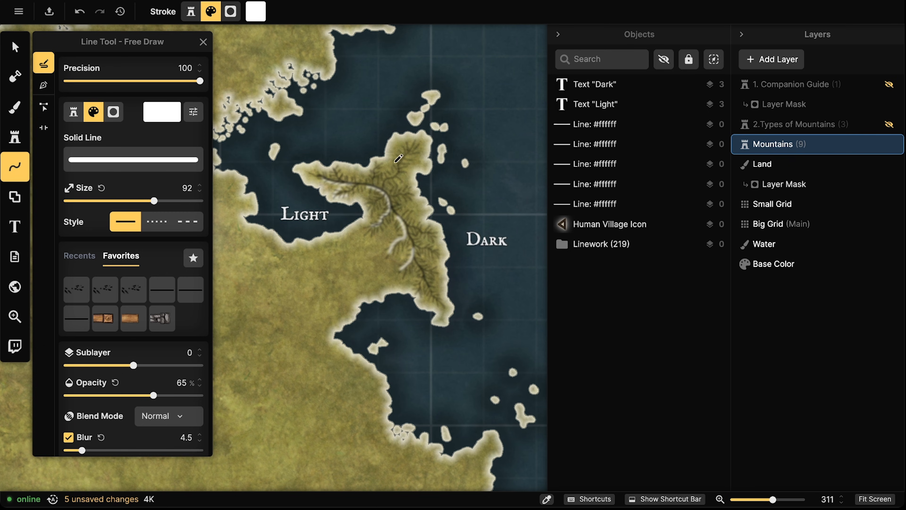
{"action": "left_click_drag", "start_coordinate": [332, 171], "coordinate": [320, 168]}
{"action": "left_click_drag", "start_coordinate": [420, 282], "coordinate": [438, 282]}
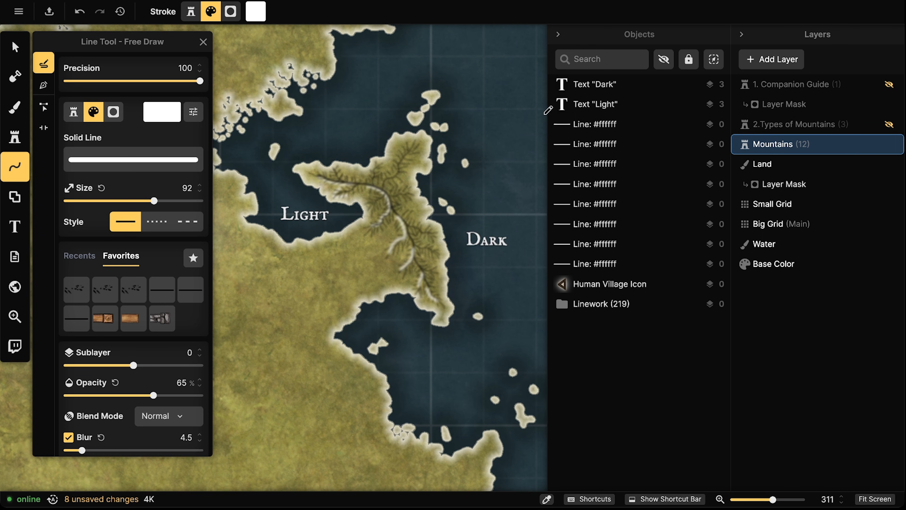
- Select all the white highlight lines and lower their opacity to 39%
{"action": "left_click", "coordinate": [595, 124]}
{"action": "left_click", "coordinate": [607, 263], "text": "shift"}
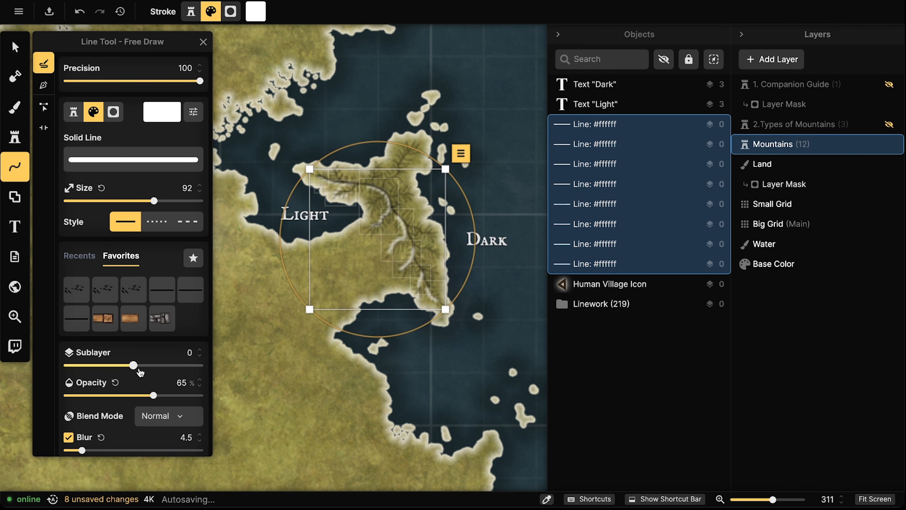
{"action": "left_click_drag", "start_coordinate": [153, 395], "coordinate": [118, 395]}
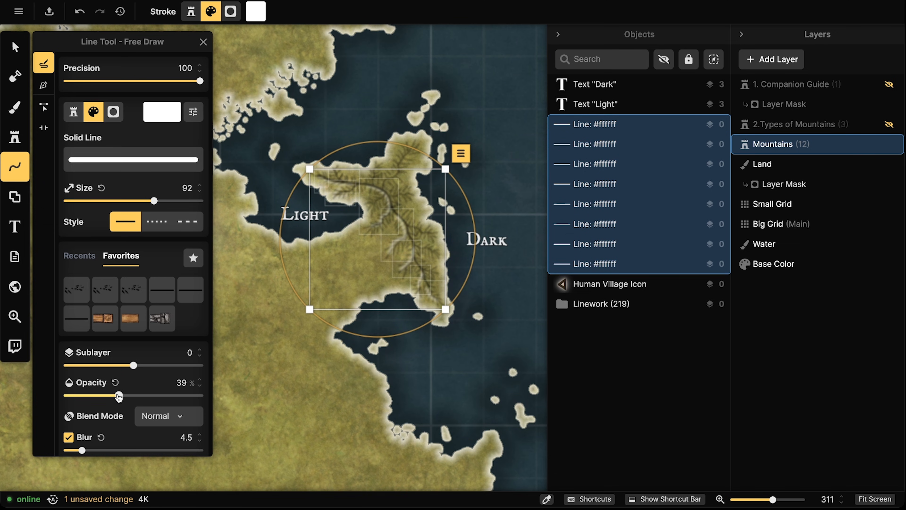
{"action": "left_click", "coordinate": [239, 217]}
{"action": "left_click", "coordinate": [203, 42]}
- Select the highlight lines and the Linework group on the peninsula and group them as "Fold Mountain 1"
{"action": "key", "text": "v"}
{"action": "left_click_drag", "start_coordinate": [300, 136], "coordinate": [453, 310]}
{"action": "left_click", "coordinate": [453, 14]}
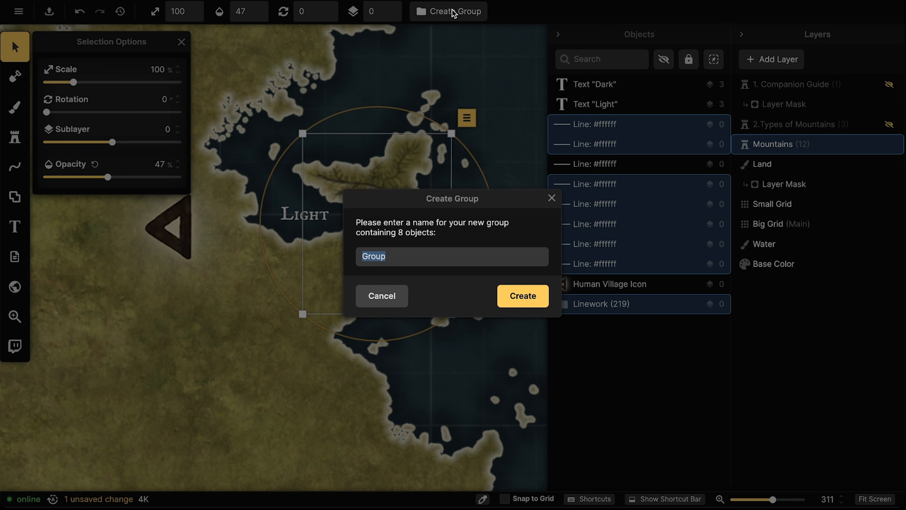
{"action": "type", "text": "Mountain1"}
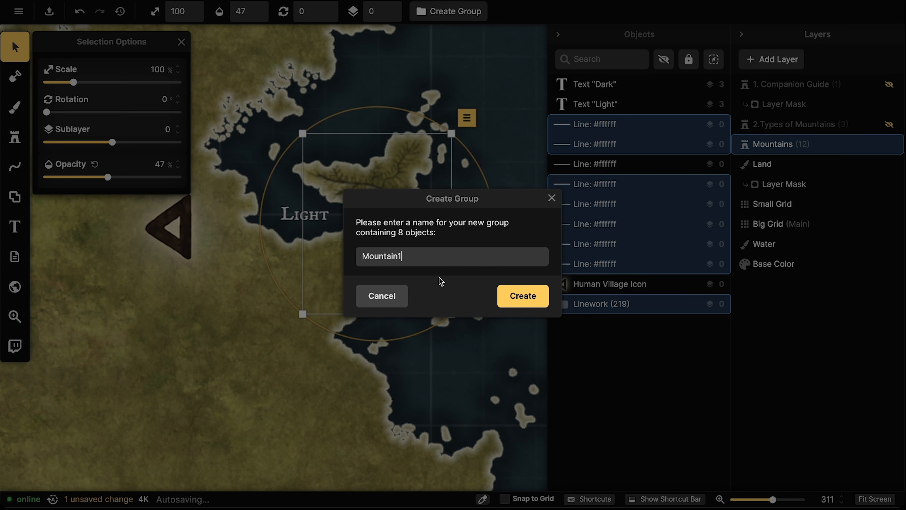
{"action": "left_click", "coordinate": [399, 255]}
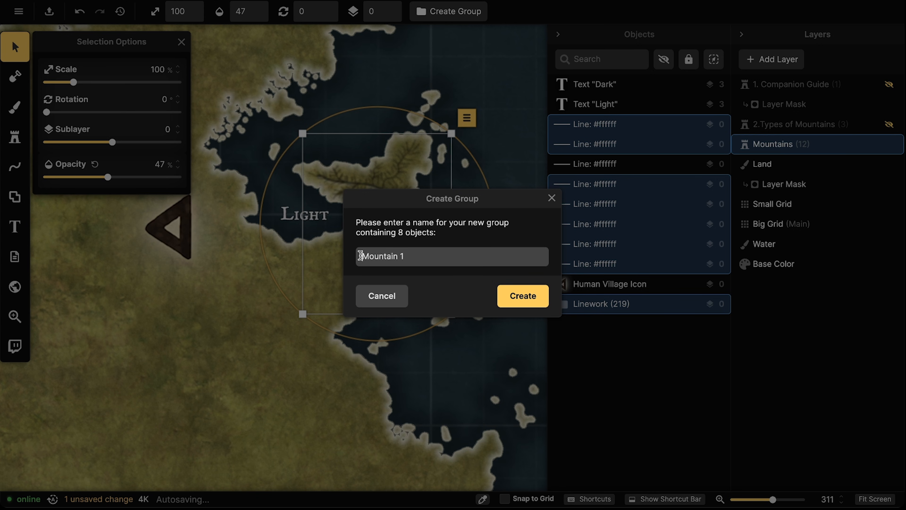
{"action": "left_click", "coordinate": [362, 255]}
{"action": "type", "text": "Fold"}
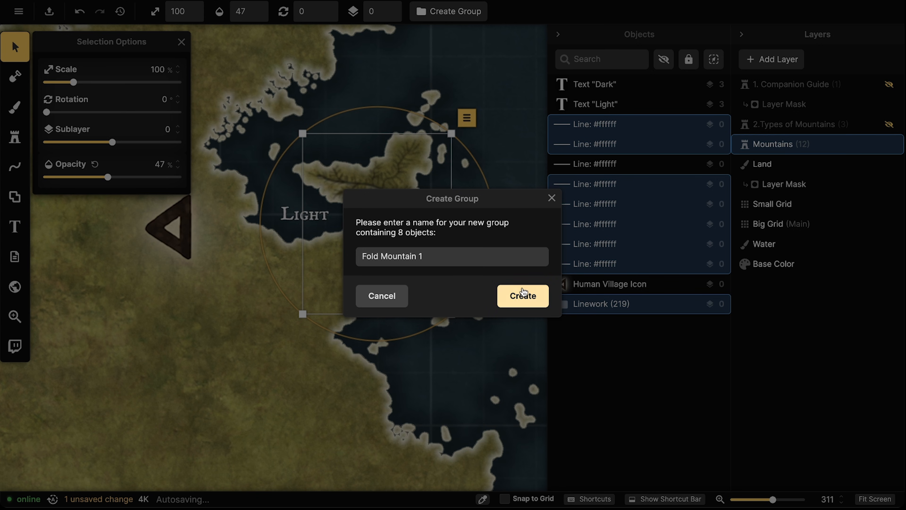
{"action": "left_click", "coordinate": [523, 295]}
- Check the Fold Mountain 1 group on the peninsula, and delete the Human Village Icon from the mainland
{"action": "left_click", "coordinate": [341, 126]}
{"action": "scroll", "coordinate": [323, 148], "scroll_direction": "down", "scroll_amount": 5}
{"action": "mouse_move", "coordinate": [370, 174]}
{"action": "left_mouse_down"}
{"action": "mouse_move", "coordinate": [310, 234]}
{"action": "mouse_move", "coordinate": [198, 259]}
{"action": "mouse_move", "coordinate": [248, 300]}
{"action": "mouse_move", "coordinate": [340, 182]}
{"action": "mouse_move", "coordinate": [377, 173]}
{"action": "left_mouse_up"}
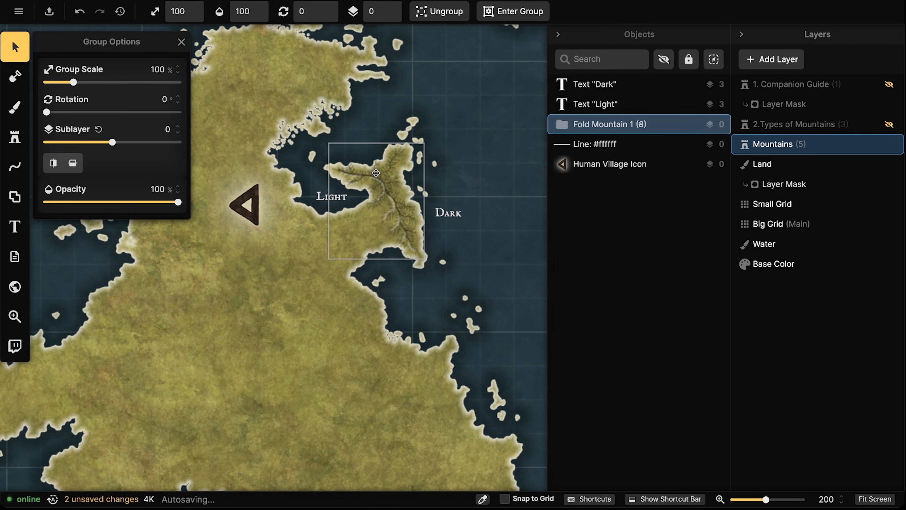
{"action": "left_click_drag", "start_coordinate": [377, 173], "coordinate": [376, 174]}
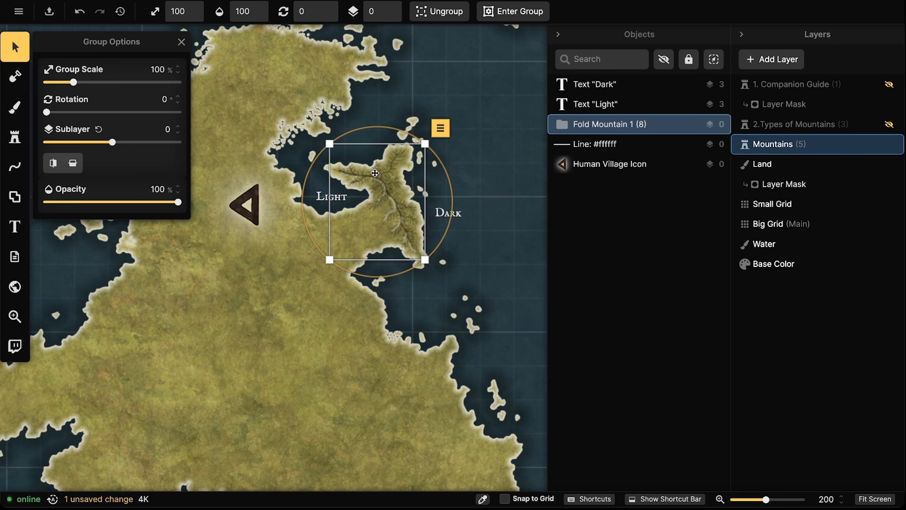
{"action": "key", "text": "Escape"}
{"action": "left_click", "coordinate": [239, 218]}
{"action": "key", "text": "Delete"}
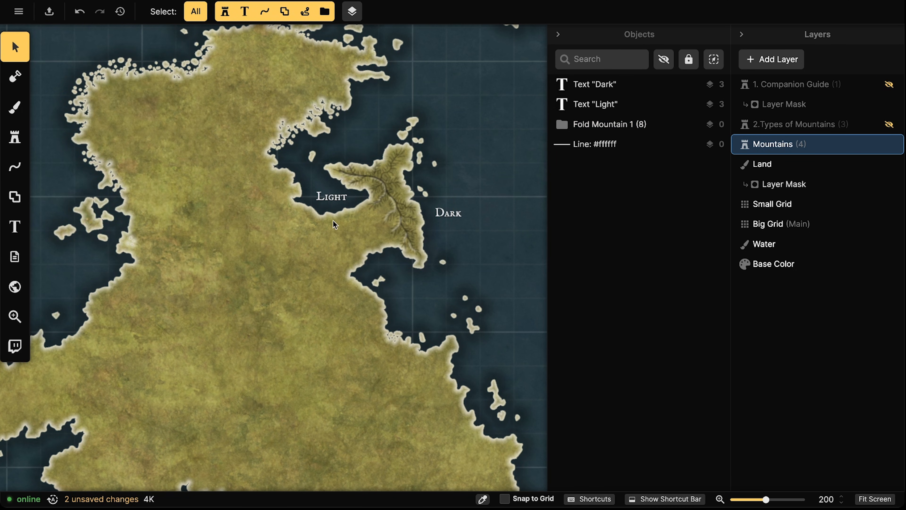
- Move the "Light" label west onto the mainland and the "Dark" label farther east into the sea
{"action": "left_click_drag", "start_coordinate": [337, 200], "coordinate": [270, 200]}
{"action": "mouse_move", "coordinate": [461, 212]}
{"action": "left_mouse_down"}
{"action": "mouse_move", "coordinate": [496, 223]}
{"action": "mouse_move", "coordinate": [458, 213]}
{"action": "left_mouse_up"}
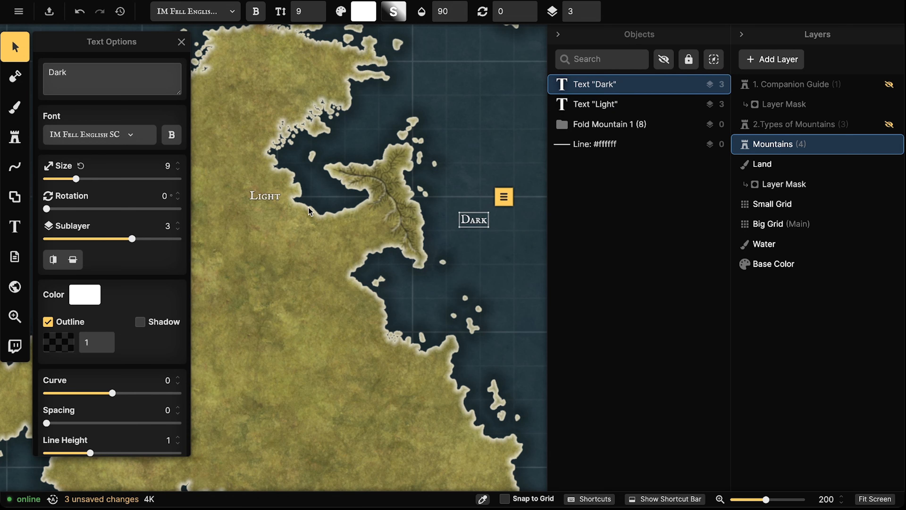
{"action": "left_click", "coordinate": [275, 203]}
{"action": "left_click_drag", "start_coordinate": [267, 196], "coordinate": [270, 203]}
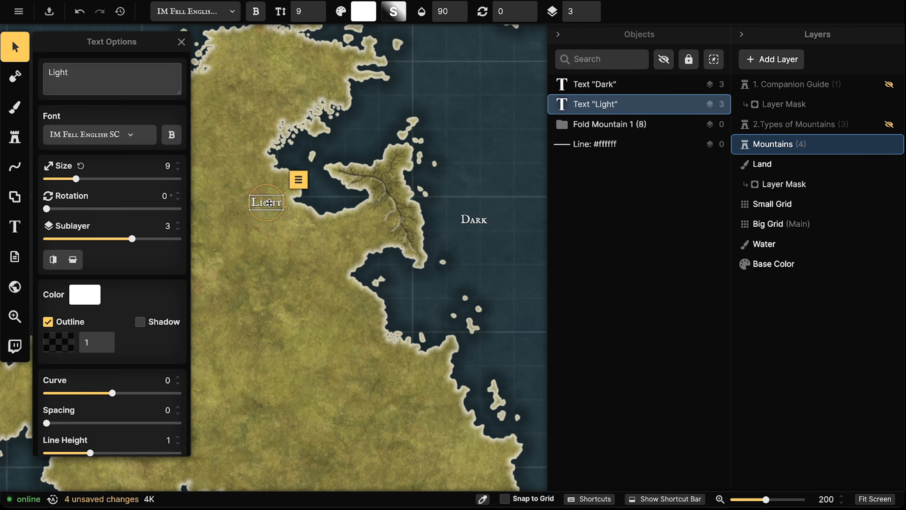
{"action": "left_click", "coordinate": [184, 189]}
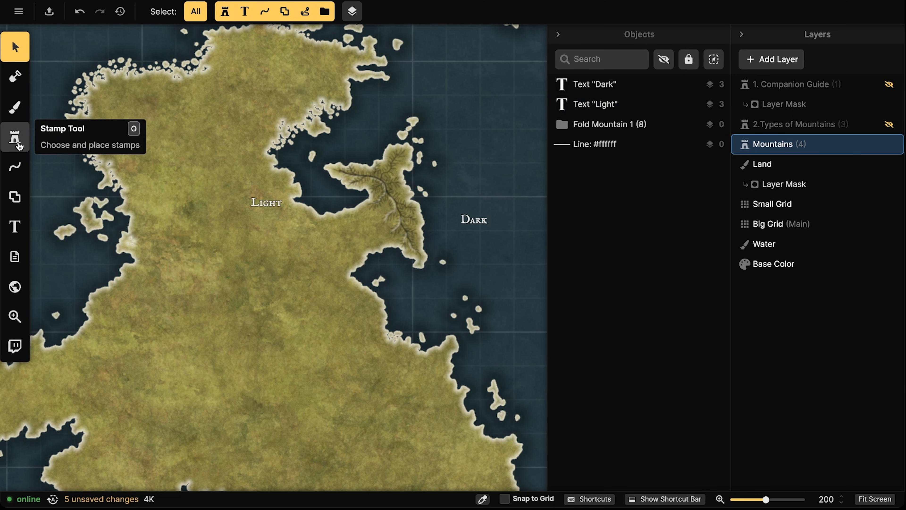
- Set up the Green Grass brush on the Land layer and darken its texture to a brightness of about 44
{"action": "left_click", "coordinate": [14, 107]}
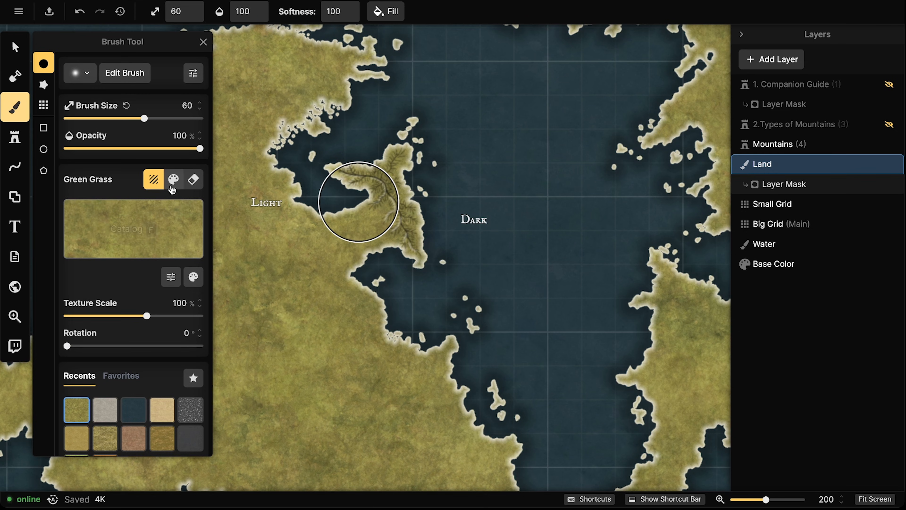
{"action": "left_click", "coordinate": [193, 277]}
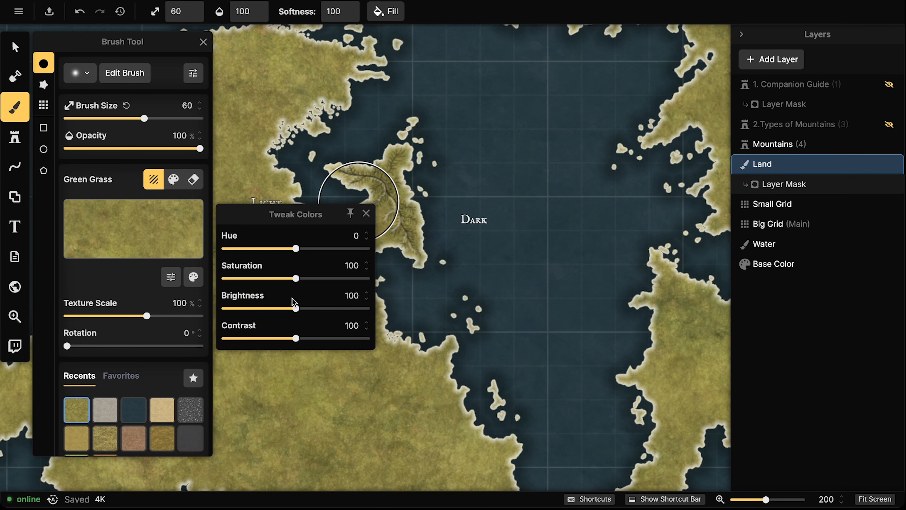
{"action": "left_click_drag", "start_coordinate": [298, 311], "coordinate": [263, 312]}
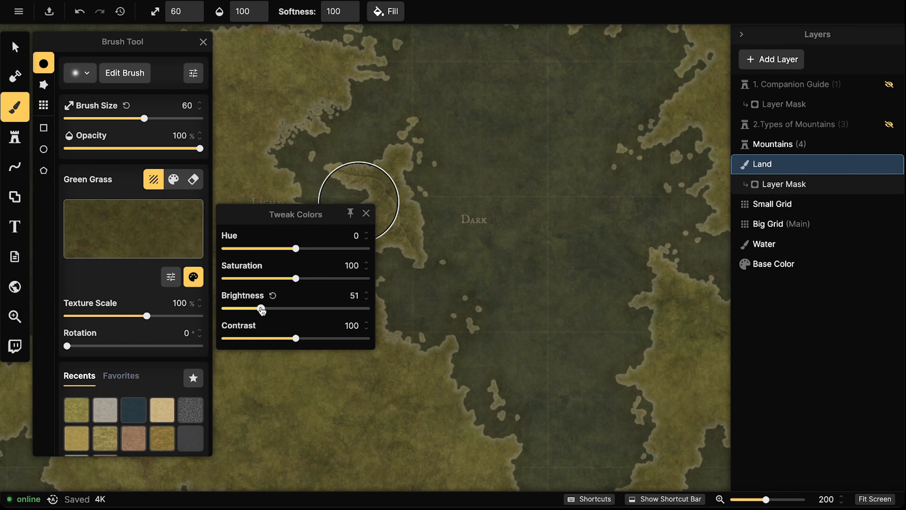
{"action": "left_click_drag", "start_coordinate": [262, 311], "coordinate": [257, 310]}
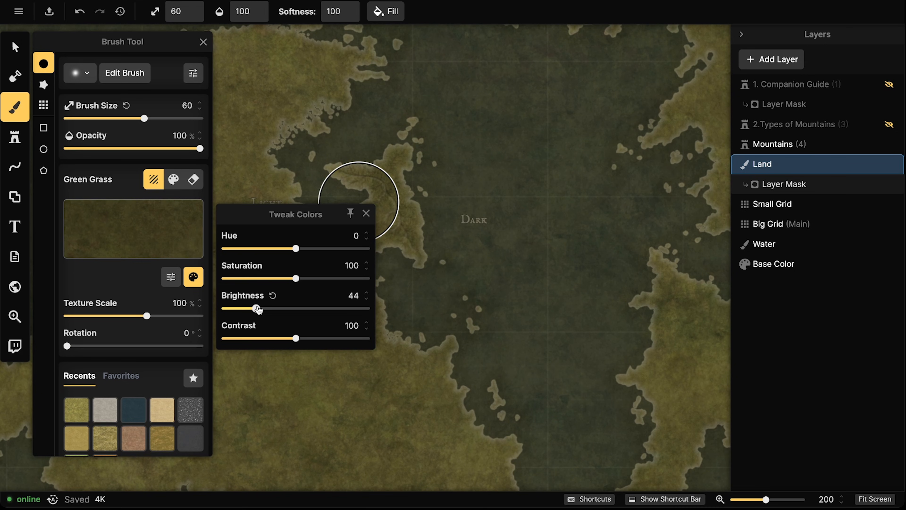
{"action": "left_click", "coordinate": [366, 302]}
{"action": "left_click", "coordinate": [366, 301]}
{"action": "left_click", "coordinate": [366, 302]}
- Try a stroke with the darkened grass brush over the peninsula's ridge and undo it
{"action": "left_click", "coordinate": [422, 227]}
{"action": "mouse_move", "coordinate": [401, 213]}
{"action": "left_mouse_down"}
{"action": "mouse_move", "coordinate": [411, 190]}
{"action": "mouse_move", "coordinate": [358, 202]}
{"action": "left_mouse_up"}
{"action": "key", "text": "ctrl+z"}
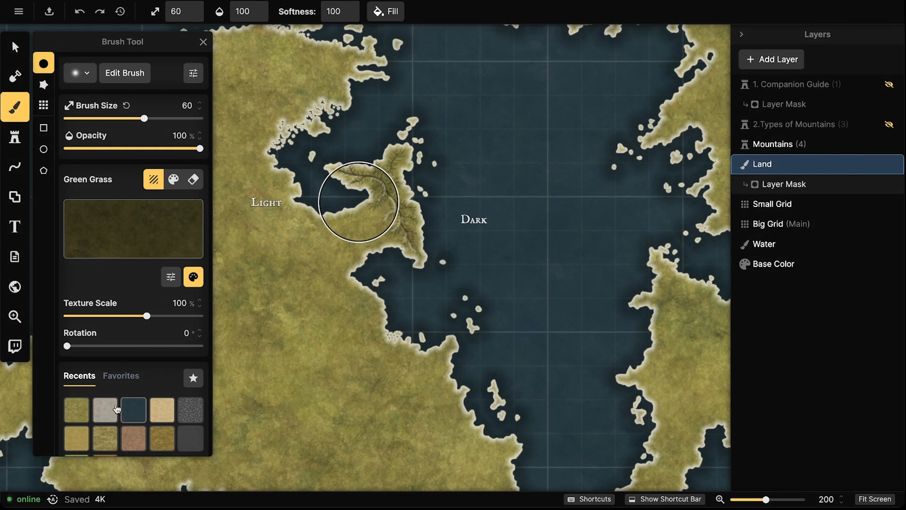
{"action": "scroll", "coordinate": [134, 392], "scroll_direction": "down", "scroll_amount": 1}
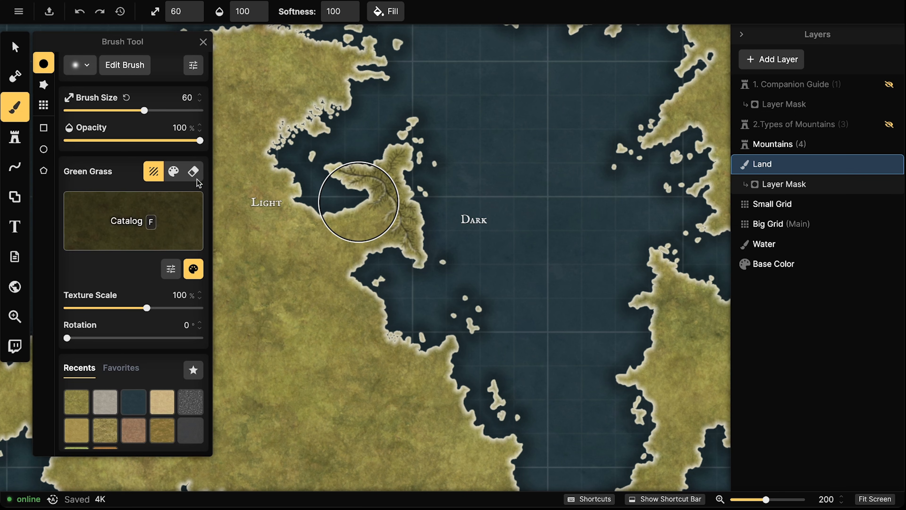
- Save the darkened Green Grass texture to favorites, and save a second Green Grass version with brightness raised to about 132
{"action": "left_click", "coordinate": [193, 370]}
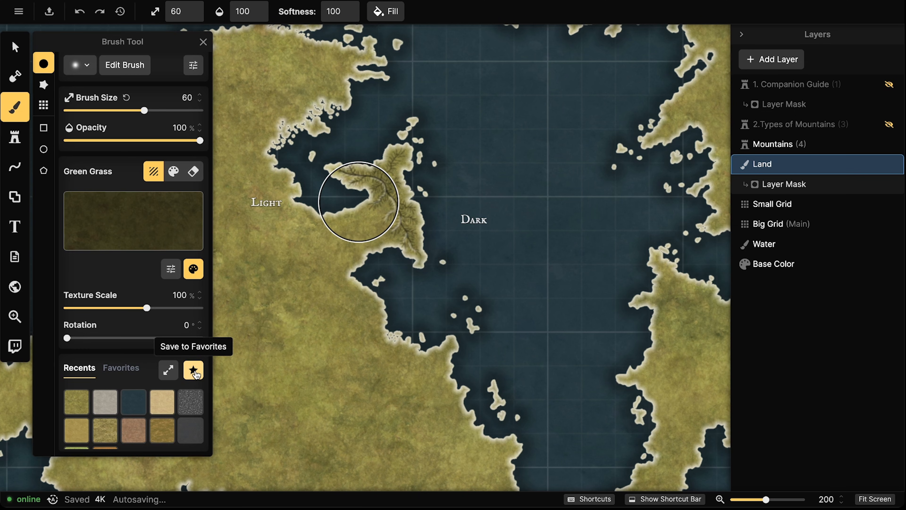
{"action": "left_click", "coordinate": [65, 406]}
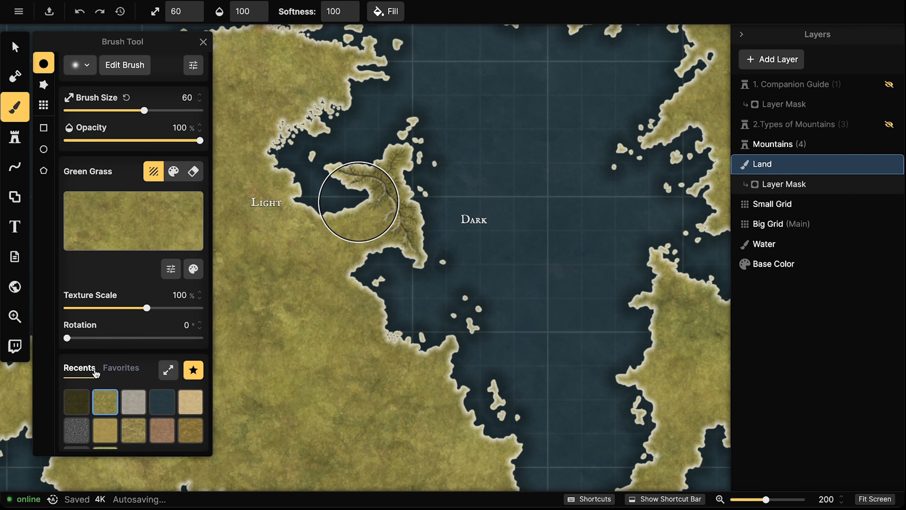
{"action": "left_click", "coordinate": [193, 268]}
{"action": "left_click_drag", "start_coordinate": [303, 300], "coordinate": [319, 303]}
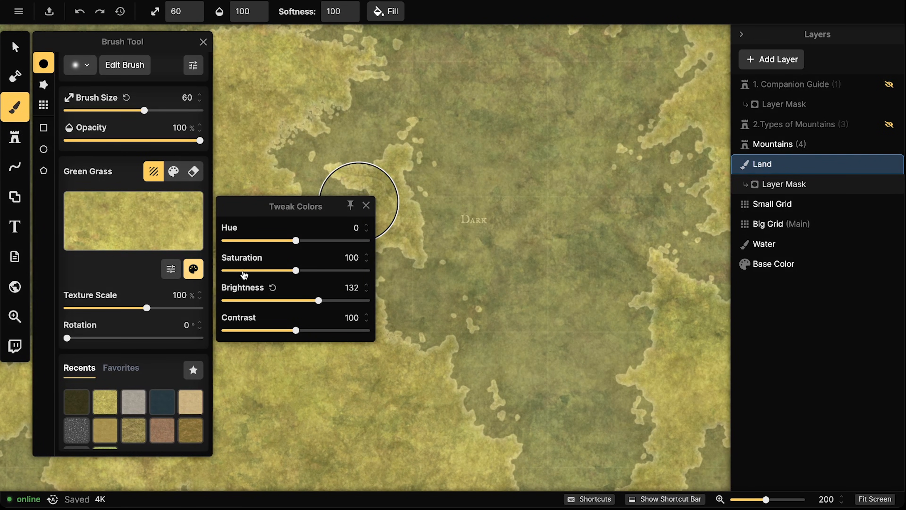
{"action": "left_click", "coordinate": [171, 272]}
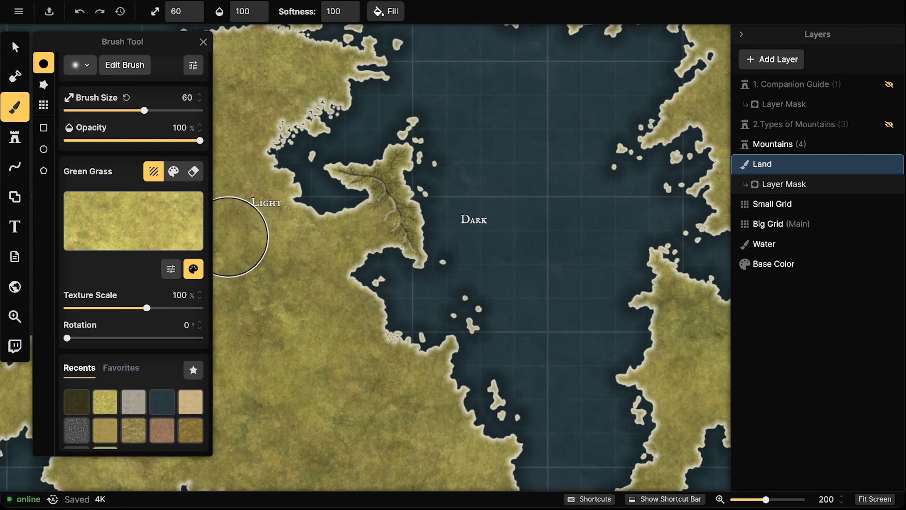
{"action": "left_click", "coordinate": [193, 372]}
- Load the darkened grass from the favorite textures and switch to the Dirt 2 brush
{"action": "left_click", "coordinate": [128, 372]}
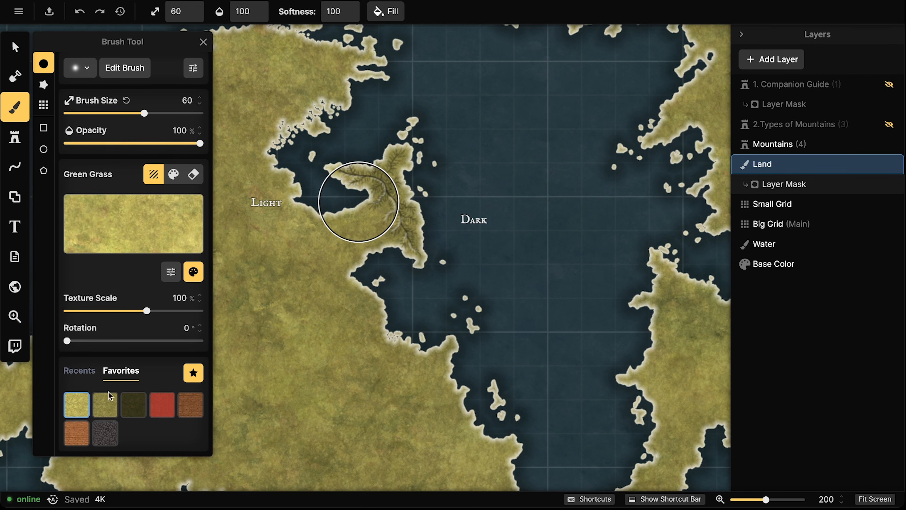
{"action": "left_click", "coordinate": [137, 407]}
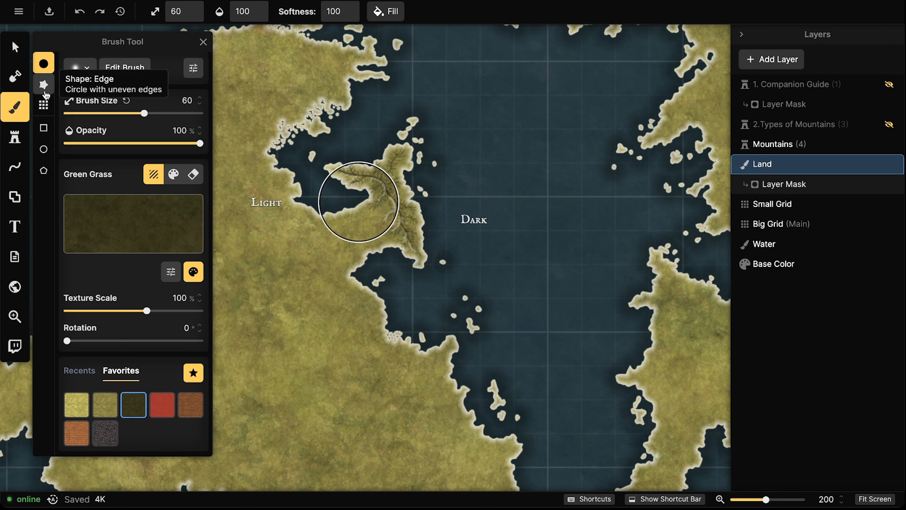
{"action": "scroll", "coordinate": [76, 138], "scroll_direction": "up", "scroll_amount": 1}
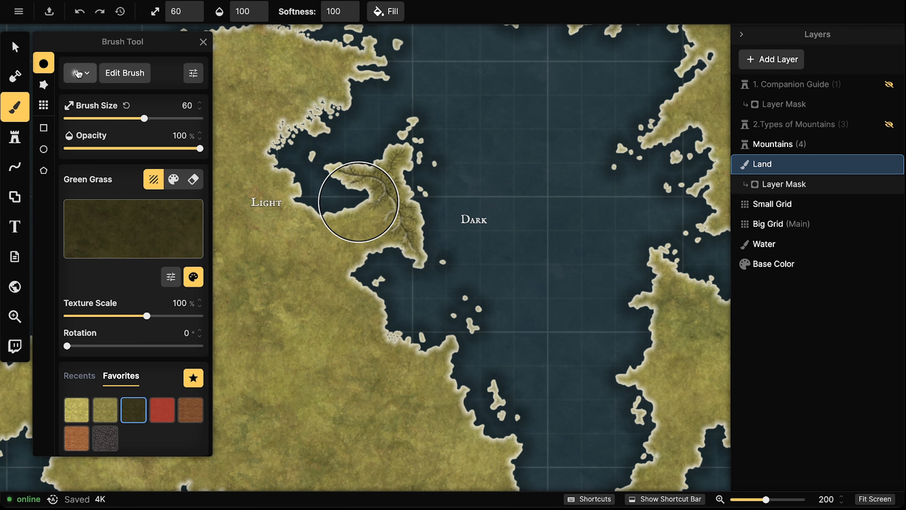
{"action": "left_click", "coordinate": [85, 74]}
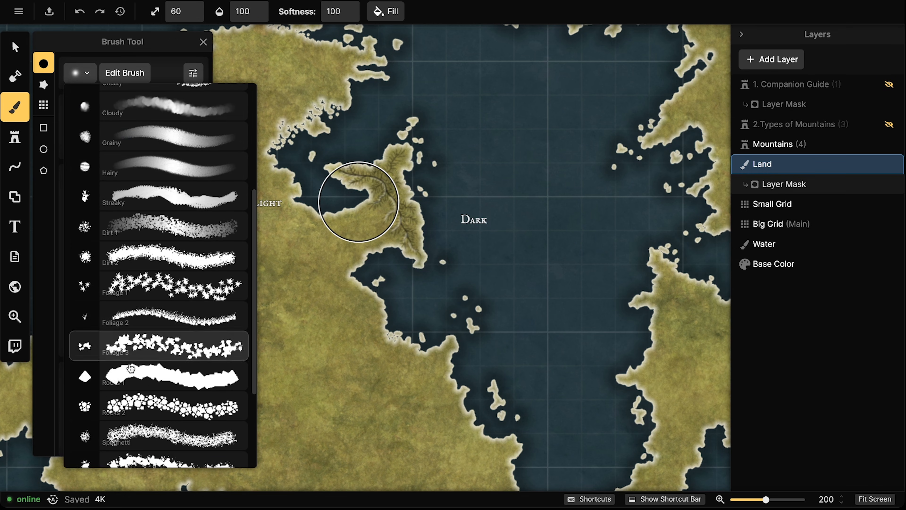
{"action": "scroll", "coordinate": [135, 436], "scroll_direction": "down", "scroll_amount": 5}
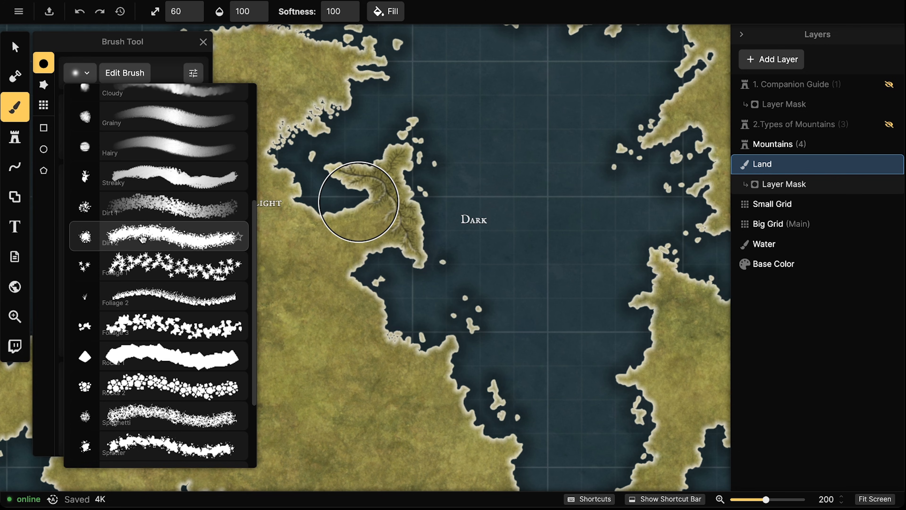
{"action": "left_click", "coordinate": [175, 234]}
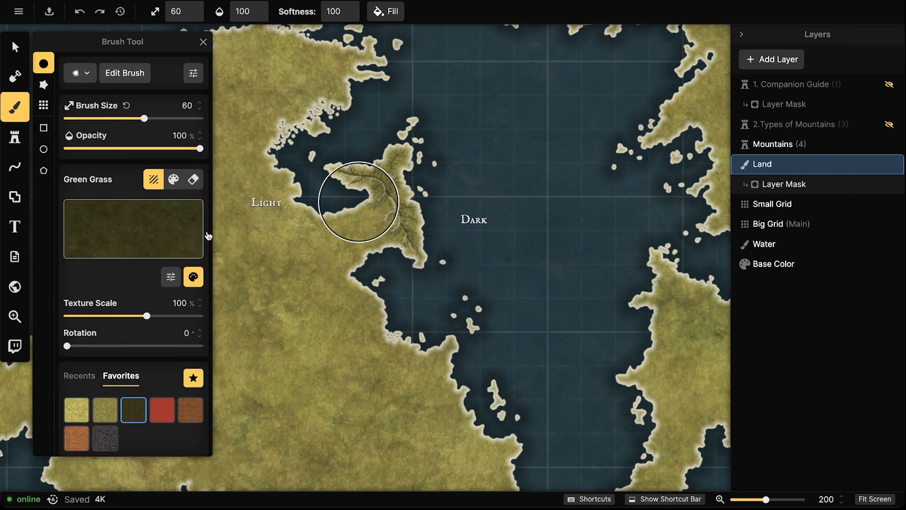
- Set the brush to size 8 and opacity 25%, trying a stroke on the peninsula's northern ridge along the way
{"action": "left_click_drag", "start_coordinate": [128, 118], "coordinate": [89, 120]}
{"action": "scroll", "coordinate": [446, 230], "scroll_direction": "up", "scroll_amount": 5}
{"action": "scroll", "coordinate": [368, 207], "scroll_direction": "up", "scroll_amount": 3}
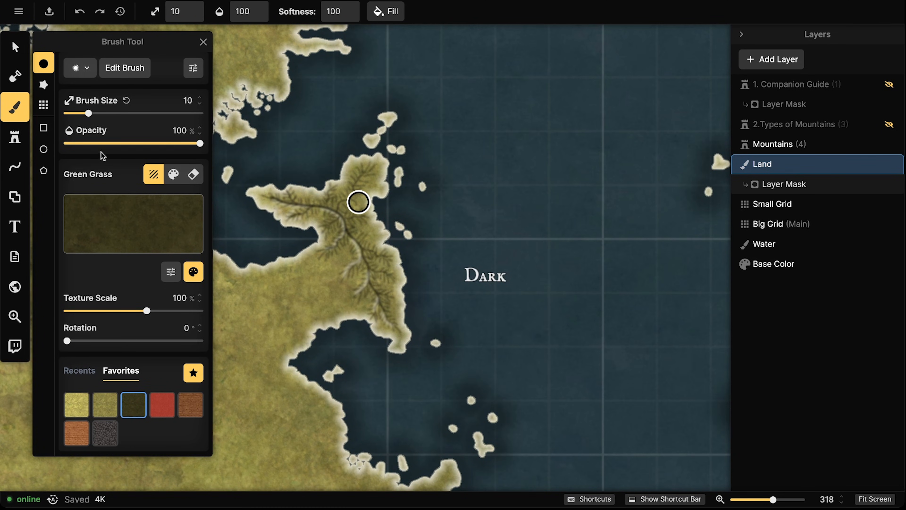
{"action": "left_click_drag", "start_coordinate": [103, 143], "coordinate": [98, 145]}
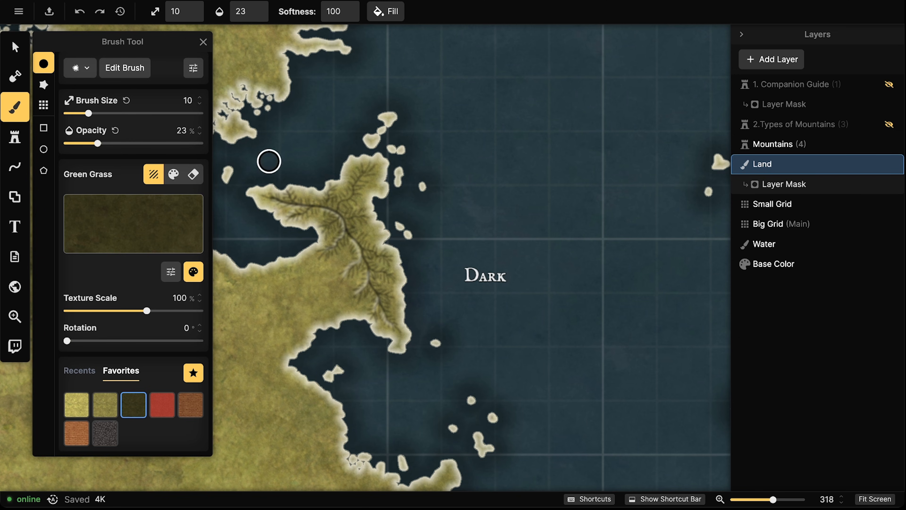
{"action": "left_click_drag", "start_coordinate": [100, 144], "coordinate": [103, 145]}
{"action": "scroll", "coordinate": [375, 236], "scroll_direction": "up", "scroll_amount": 2}
{"action": "scroll", "coordinate": [373, 235], "scroll_direction": "up", "scroll_amount": 2}
{"action": "key", "text": "["}
{"action": "key", "text": "bracketright"}
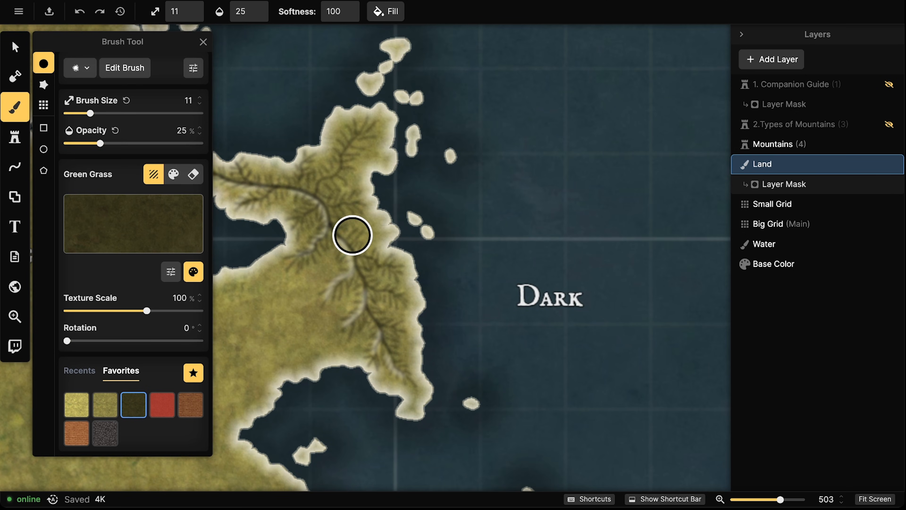
{"action": "mouse_move", "coordinate": [360, 146]}
{"action": "left_mouse_down"}
{"action": "mouse_move", "coordinate": [367, 133]}
{"action": "mouse_move", "coordinate": [356, 155]}
{"action": "left_mouse_up"}
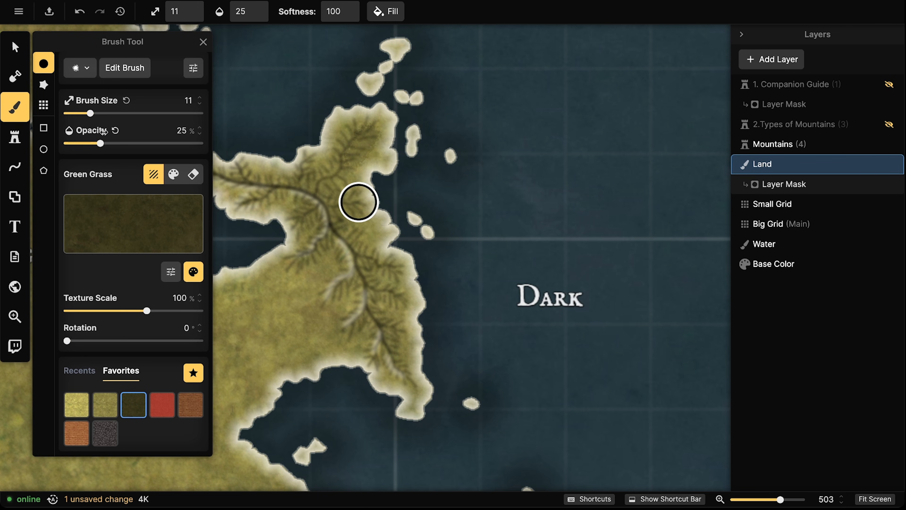
{"action": "left_click_drag", "start_coordinate": [92, 113], "coordinate": [87, 115]}
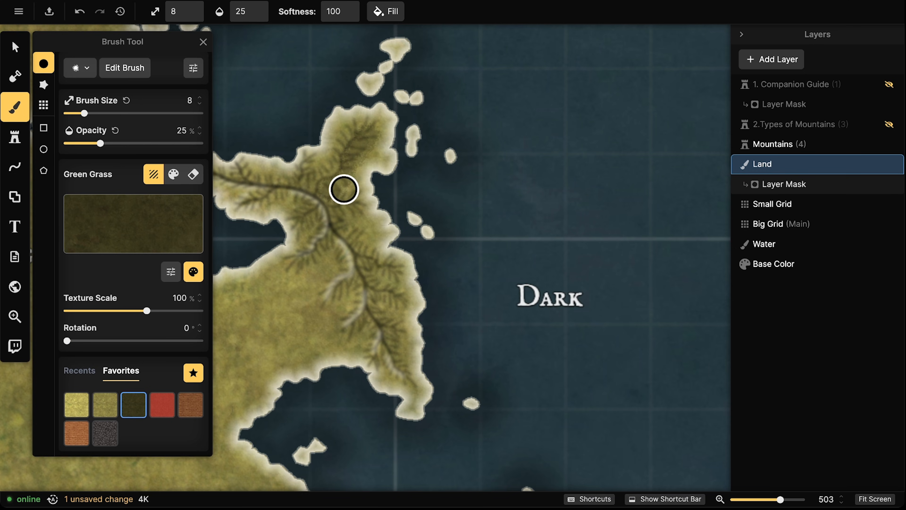
- Paint darkened grass shading along the eastern side of the peninsula's main ridge and beside its spurs
{"action": "left_click_drag", "start_coordinate": [351, 190], "coordinate": [367, 143]}
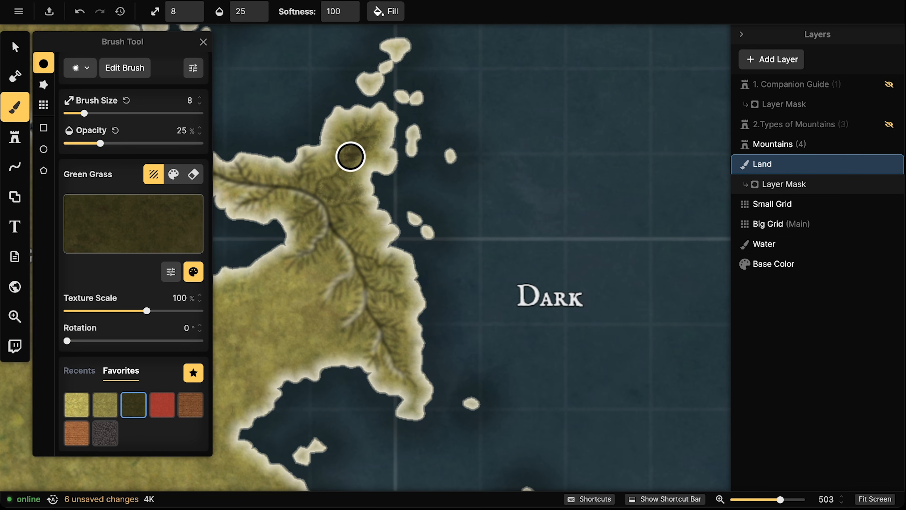
{"action": "mouse_move", "coordinate": [326, 189]}
{"action": "left_mouse_down"}
{"action": "mouse_move", "coordinate": [367, 188]}
{"action": "mouse_move", "coordinate": [340, 199]}
{"action": "mouse_move", "coordinate": [324, 186]}
{"action": "mouse_move", "coordinate": [339, 196]}
{"action": "mouse_move", "coordinate": [343, 223]}
{"action": "mouse_move", "coordinate": [352, 218]}
{"action": "mouse_move", "coordinate": [349, 230]}
{"action": "mouse_move", "coordinate": [349, 167]}
{"action": "mouse_move", "coordinate": [367, 158]}
{"action": "mouse_move", "coordinate": [375, 131]}
{"action": "mouse_move", "coordinate": [351, 210]}
{"action": "mouse_move", "coordinate": [373, 222]}
{"action": "mouse_move", "coordinate": [360, 250]}
{"action": "mouse_move", "coordinate": [375, 245]}
{"action": "mouse_move", "coordinate": [365, 274]}
{"action": "mouse_move", "coordinate": [375, 282]}
{"action": "mouse_move", "coordinate": [392, 278]}
{"action": "mouse_move", "coordinate": [380, 307]}
{"action": "mouse_move", "coordinate": [399, 303]}
{"action": "mouse_move", "coordinate": [384, 332]}
{"action": "mouse_move", "coordinate": [403, 332]}
{"action": "mouse_move", "coordinate": [416, 375]}
{"action": "mouse_move", "coordinate": [344, 179]}
{"action": "mouse_move", "coordinate": [376, 151]}
{"action": "mouse_move", "coordinate": [379, 128]}
{"action": "mouse_move", "coordinate": [353, 167]}
{"action": "mouse_move", "coordinate": [366, 221]}
{"action": "mouse_move", "coordinate": [362, 257]}
{"action": "mouse_move", "coordinate": [366, 221]}
{"action": "mouse_move", "coordinate": [394, 292]}
{"action": "mouse_move", "coordinate": [391, 338]}
{"action": "mouse_move", "coordinate": [392, 288]}
{"action": "mouse_move", "coordinate": [340, 196]}
{"action": "mouse_move", "coordinate": [380, 129]}
{"action": "mouse_move", "coordinate": [371, 148]}
{"action": "mouse_move", "coordinate": [362, 144]}
{"action": "mouse_move", "coordinate": [353, 174]}
{"action": "mouse_move", "coordinate": [332, 183]}
{"action": "mouse_move", "coordinate": [342, 218]}
{"action": "mouse_move", "coordinate": [364, 208]}
{"action": "mouse_move", "coordinate": [353, 228]}
{"action": "mouse_move", "coordinate": [359, 251]}
{"action": "mouse_move", "coordinate": [371, 249]}
{"action": "mouse_move", "coordinate": [338, 227]}
{"action": "mouse_move", "coordinate": [347, 141]}
{"action": "mouse_move", "coordinate": [355, 147]}
{"action": "mouse_move", "coordinate": [328, 197]}
{"action": "mouse_move", "coordinate": [358, 232]}
{"action": "mouse_move", "coordinate": [348, 241]}
{"action": "mouse_move", "coordinate": [332, 206]}
{"action": "mouse_move", "coordinate": [327, 226]}
{"action": "mouse_move", "coordinate": [354, 244]}
{"action": "mouse_move", "coordinate": [363, 264]}
{"action": "mouse_move", "coordinate": [330, 203]}
{"action": "mouse_move", "coordinate": [383, 324]}
{"action": "mouse_move", "coordinate": [404, 300]}
{"action": "mouse_move", "coordinate": [399, 352]}
{"action": "mouse_move", "coordinate": [403, 298]}
{"action": "mouse_move", "coordinate": [368, 251]}
{"action": "mouse_move", "coordinate": [398, 253]}
{"action": "left_mouse_up"}
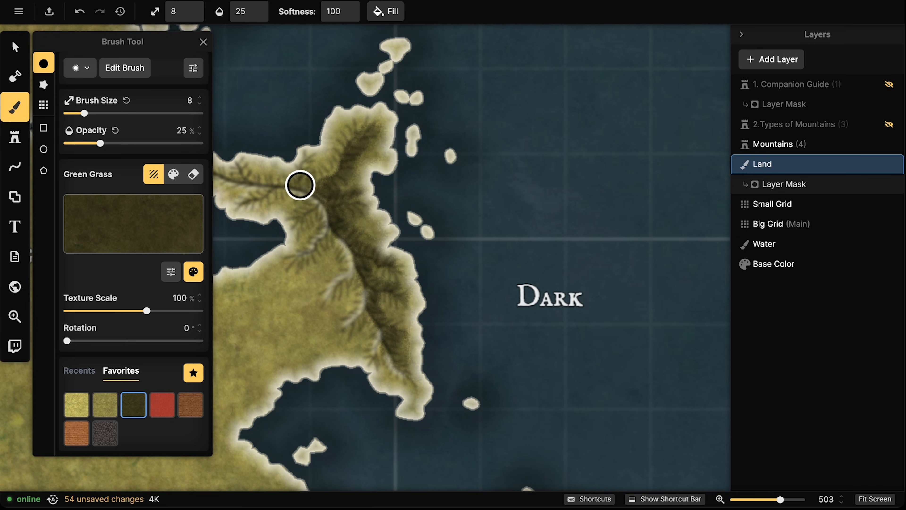
{"action": "mouse_move", "coordinate": [290, 180]}
{"action": "left_mouse_down"}
{"action": "mouse_move", "coordinate": [323, 153]}
{"action": "mouse_move", "coordinate": [306, 183]}
{"action": "mouse_move", "coordinate": [335, 161]}
{"action": "mouse_move", "coordinate": [312, 184]}
{"action": "mouse_move", "coordinate": [246, 170]}
{"action": "mouse_move", "coordinate": [279, 165]}
{"action": "mouse_move", "coordinate": [254, 206]}
{"action": "mouse_move", "coordinate": [330, 184]}
{"action": "mouse_move", "coordinate": [306, 224]}
{"action": "mouse_move", "coordinate": [320, 209]}
{"action": "mouse_move", "coordinate": [338, 242]}
{"action": "mouse_move", "coordinate": [324, 250]}
{"action": "mouse_move", "coordinate": [336, 227]}
{"action": "left_mouse_up"}
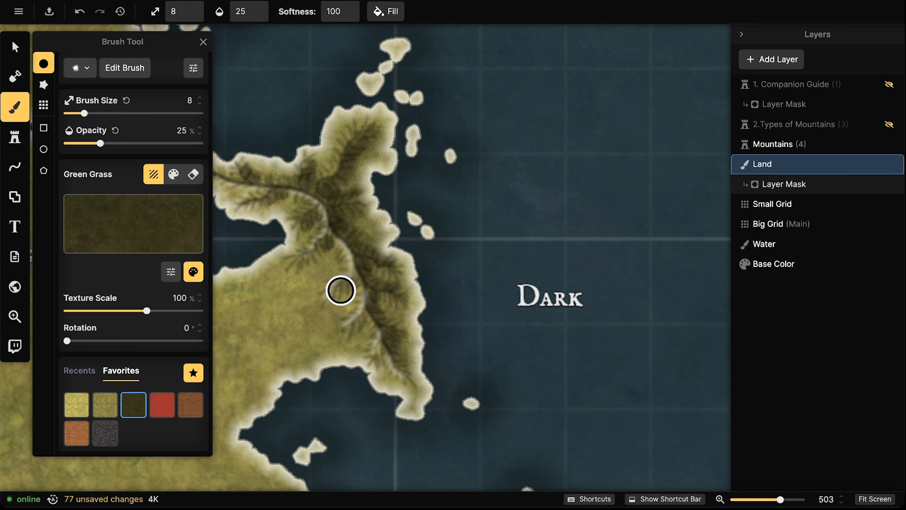
{"action": "mouse_move", "coordinate": [341, 288]}
{"action": "left_mouse_down"}
{"action": "mouse_move", "coordinate": [375, 312]}
{"action": "mouse_move", "coordinate": [352, 326]}
{"action": "mouse_move", "coordinate": [363, 306]}
{"action": "left_mouse_up"}
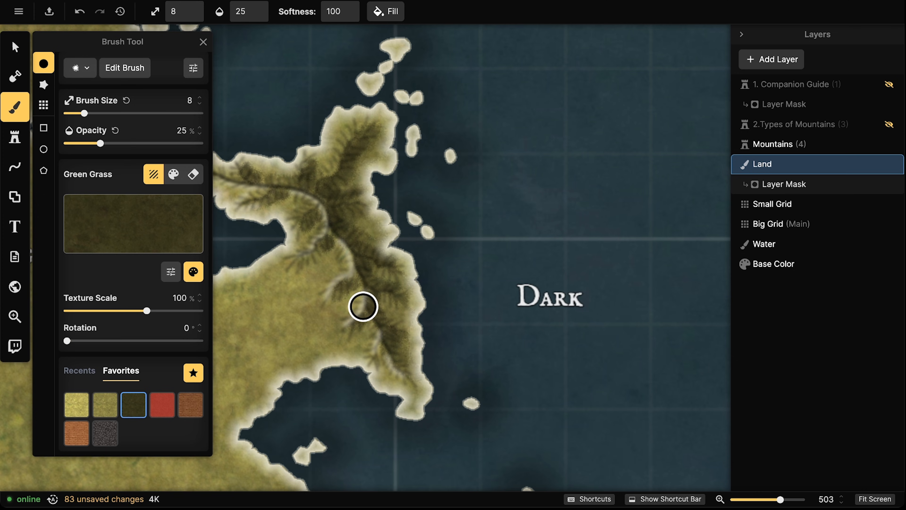
- Paint the brightened favorite grass over the ridge's western slopes and the peninsula's lowland as highlights
{"action": "left_click", "coordinate": [82, 407]}
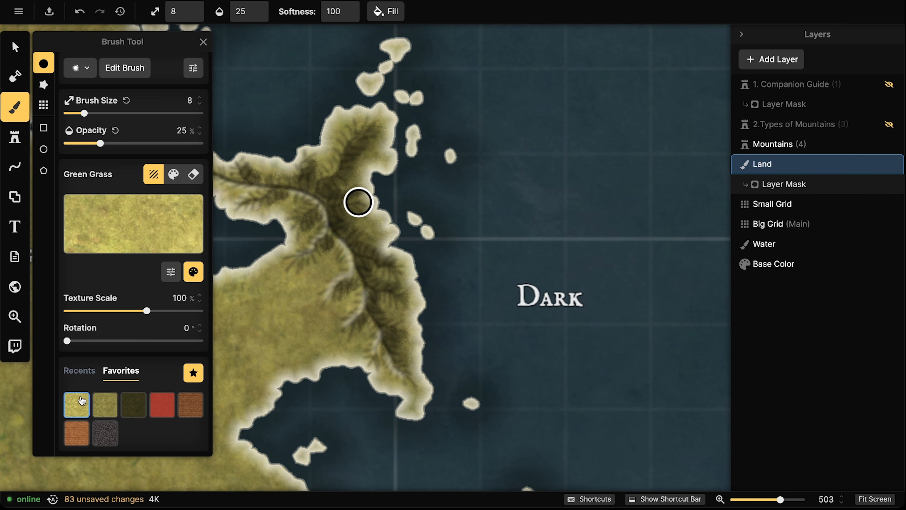
{"action": "mouse_move", "coordinate": [337, 252]}
{"action": "left_mouse_down"}
{"action": "mouse_move", "coordinate": [349, 285]}
{"action": "mouse_move", "coordinate": [342, 303]}
{"action": "left_mouse_up"}
{"action": "mouse_move", "coordinate": [303, 200]}
{"action": "left_mouse_down"}
{"action": "mouse_move", "coordinate": [347, 260]}
{"action": "mouse_move", "coordinate": [338, 251]}
{"action": "mouse_move", "coordinate": [347, 237]}
{"action": "mouse_move", "coordinate": [346, 303]}
{"action": "mouse_move", "coordinate": [379, 309]}
{"action": "mouse_move", "coordinate": [349, 345]}
{"action": "mouse_move", "coordinate": [361, 316]}
{"action": "mouse_move", "coordinate": [346, 292]}
{"action": "mouse_move", "coordinate": [344, 259]}
{"action": "mouse_move", "coordinate": [309, 272]}
{"action": "mouse_move", "coordinate": [327, 257]}
{"action": "mouse_move", "coordinate": [304, 285]}
{"action": "mouse_move", "coordinate": [311, 277]}
{"action": "mouse_move", "coordinate": [330, 327]}
{"action": "mouse_move", "coordinate": [293, 285]}
{"action": "mouse_move", "coordinate": [301, 277]}
{"action": "mouse_move", "coordinate": [272, 275]}
{"action": "mouse_move", "coordinate": [324, 322]}
{"action": "mouse_move", "coordinate": [312, 334]}
{"action": "mouse_move", "coordinate": [337, 331]}
{"action": "mouse_move", "coordinate": [330, 351]}
{"action": "mouse_move", "coordinate": [337, 345]}
{"action": "mouse_move", "coordinate": [320, 345]}
{"action": "mouse_move", "coordinate": [307, 318]}
{"action": "left_mouse_up"}
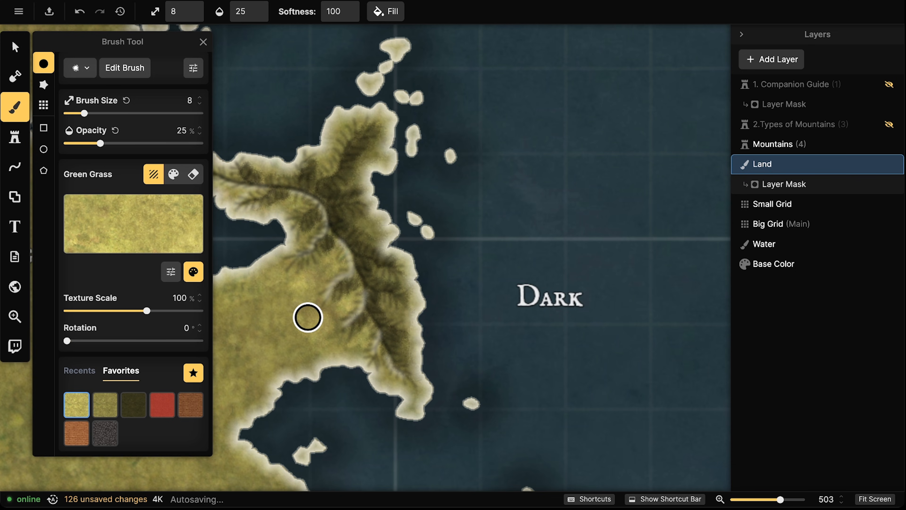
{"action": "left_click_drag", "start_coordinate": [309, 317], "coordinate": [304, 343]}
{"action": "left_click_drag", "start_coordinate": [311, 269], "coordinate": [289, 288]}
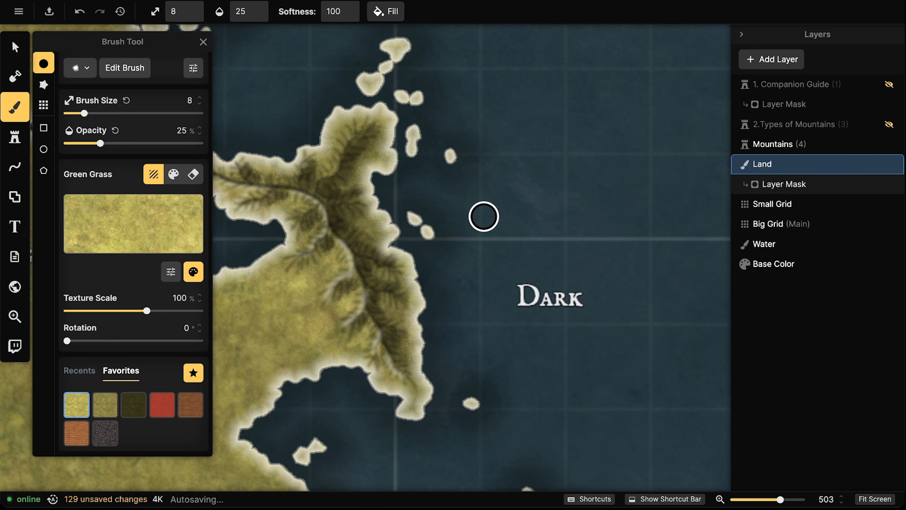
{"action": "mouse_move", "coordinate": [229, 322]}
{"action": "left_mouse_down"}
{"action": "mouse_move", "coordinate": [269, 361]}
{"action": "mouse_move", "coordinate": [265, 336]}
{"action": "left_mouse_up"}
- Dab the darkened favorite grass in patches over the lowland west of the ridge and along the peninsula's eastern coast
{"action": "left_click", "coordinate": [131, 406]}
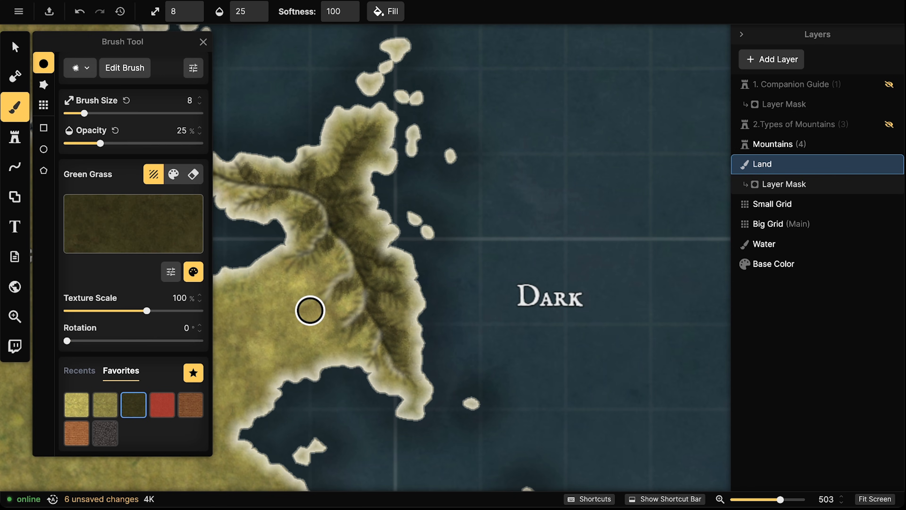
{"action": "mouse_move", "coordinate": [308, 310]}
{"action": "left_mouse_down"}
{"action": "mouse_move", "coordinate": [334, 318]}
{"action": "mouse_move", "coordinate": [318, 299]}
{"action": "mouse_move", "coordinate": [320, 271]}
{"action": "mouse_move", "coordinate": [315, 284]}
{"action": "mouse_move", "coordinate": [285, 275]}
{"action": "left_mouse_up"}
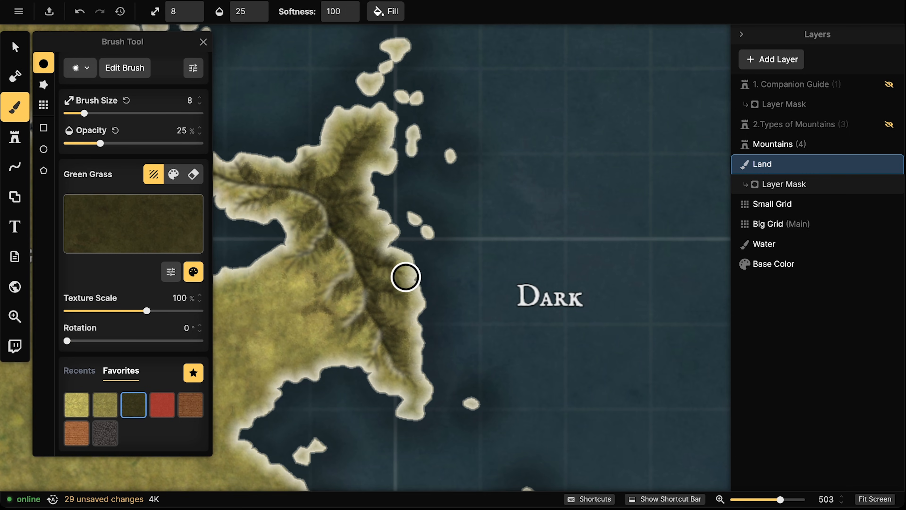
{"action": "left_click_drag", "start_coordinate": [405, 278], "coordinate": [409, 266]}
{"action": "mouse_move", "coordinate": [303, 333]}
{"action": "left_mouse_down"}
{"action": "mouse_move", "coordinate": [330, 342]}
{"action": "mouse_move", "coordinate": [279, 339]}
{"action": "mouse_move", "coordinate": [267, 330]}
{"action": "mouse_move", "coordinate": [283, 328]}
{"action": "mouse_move", "coordinate": [268, 335]}
{"action": "mouse_move", "coordinate": [279, 324]}
{"action": "left_mouse_up"}
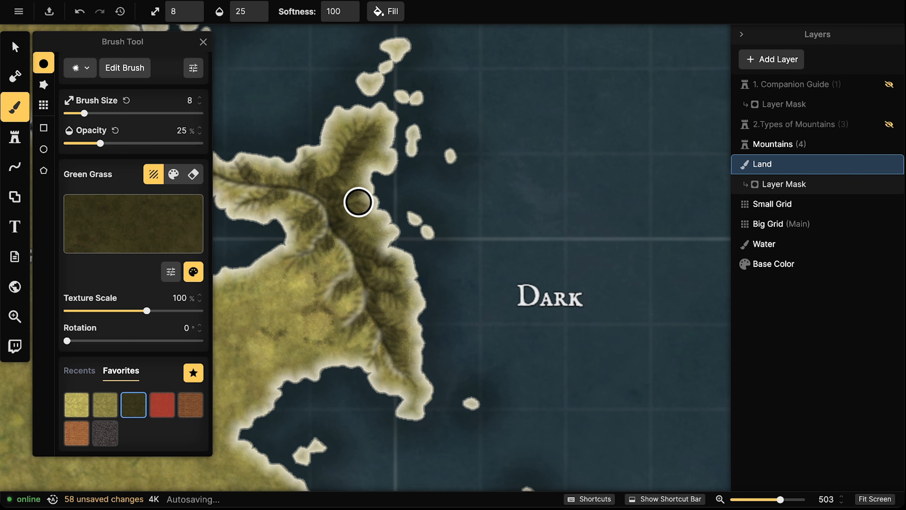
- Try moving the Fold Mountain 1 group southwest onto the mainland, undo the move, and inspect the shaded peninsula
{"action": "key", "text": "v"}
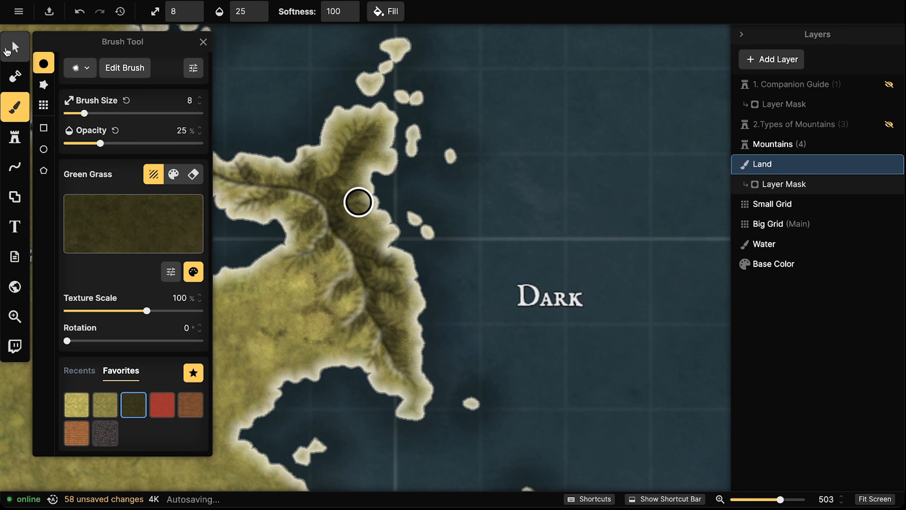
{"action": "scroll", "coordinate": [375, 225], "scroll_direction": "down", "scroll_amount": 6}
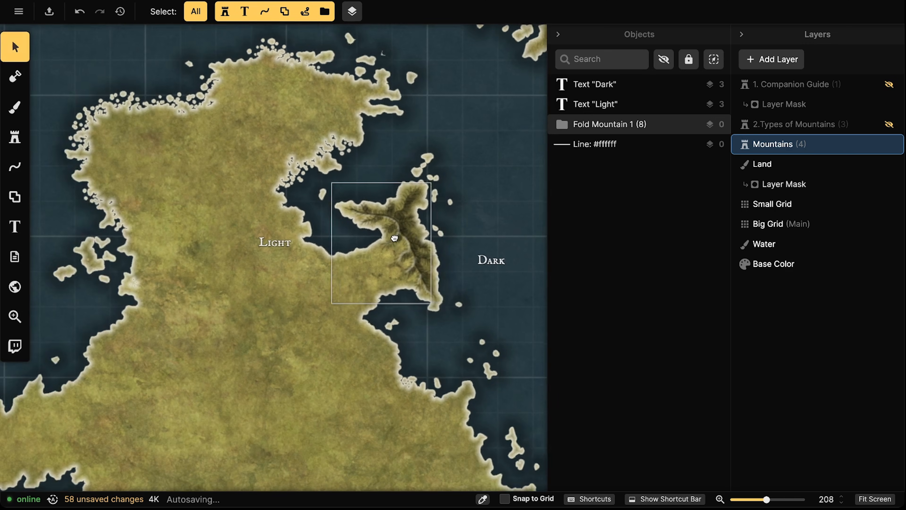
{"action": "left_click", "coordinate": [404, 236]}
{"action": "left_click_drag", "start_coordinate": [403, 236], "coordinate": [282, 319]}
{"action": "key", "text": "ctrl+z"}
{"action": "left_click", "coordinate": [323, 215]}
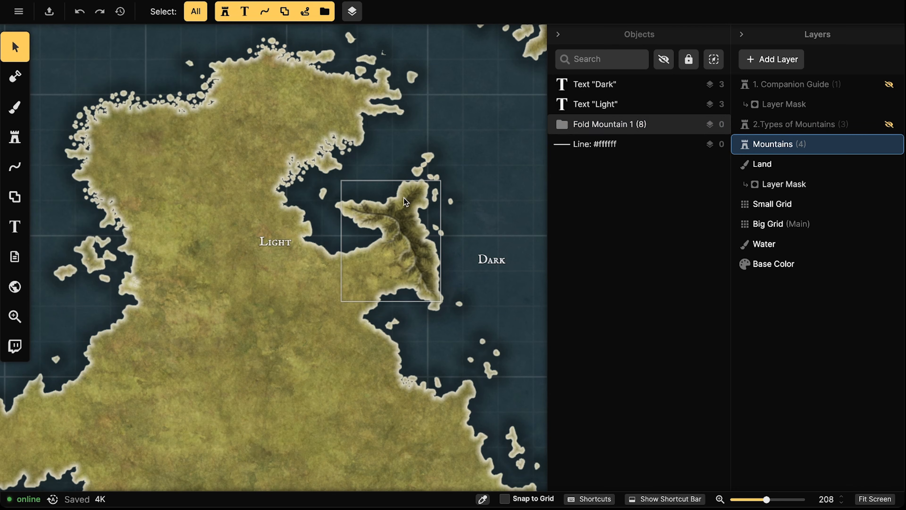
{"action": "left_click_drag", "start_coordinate": [418, 198], "coordinate": [303, 178]}
{"action": "left_click_drag", "start_coordinate": [255, 244], "coordinate": [306, 219]}
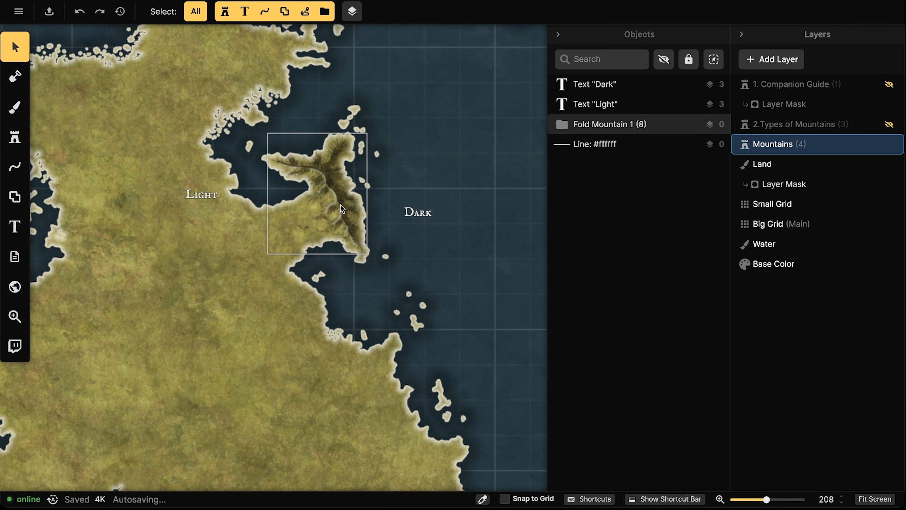
{"action": "scroll", "coordinate": [344, 211], "scroll_direction": "up", "scroll_amount": 6}
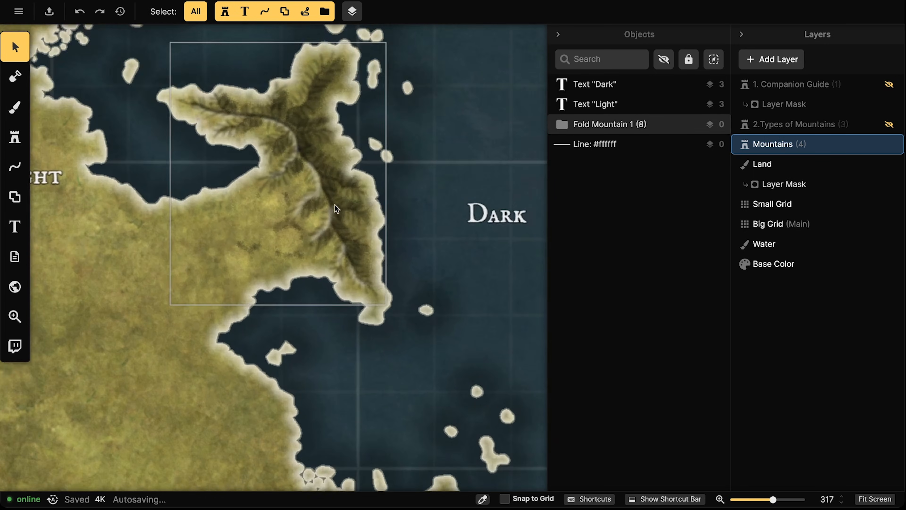
{"action": "left_click_drag", "start_coordinate": [331, 242], "coordinate": [330, 254]}
- Search the texture catalog for "snow" and load the speckled Snow texture from the Fantasy Battlemaps pack into the Land layer's brush
{"action": "left_click", "coordinate": [10, 110]}
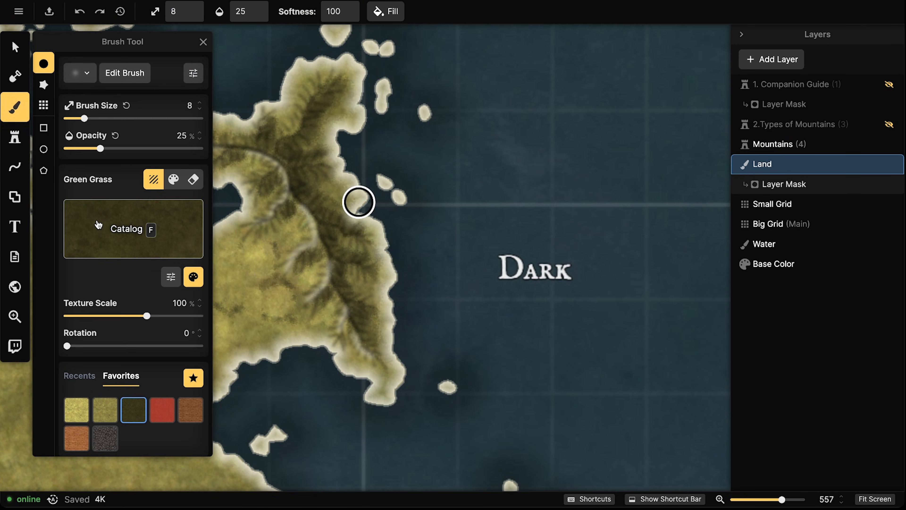
{"action": "left_click", "coordinate": [98, 229]}
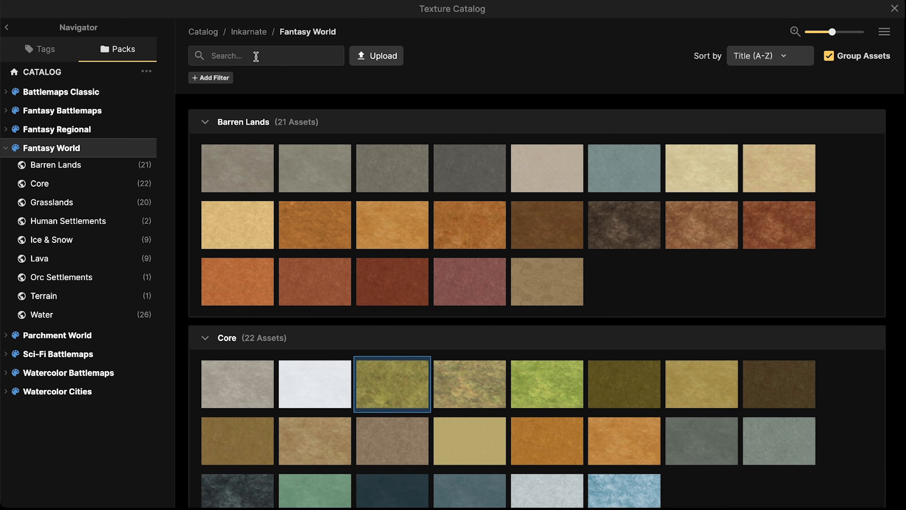
{"action": "type", "text": "snow"}
{"action": "key", "text": "Return"}
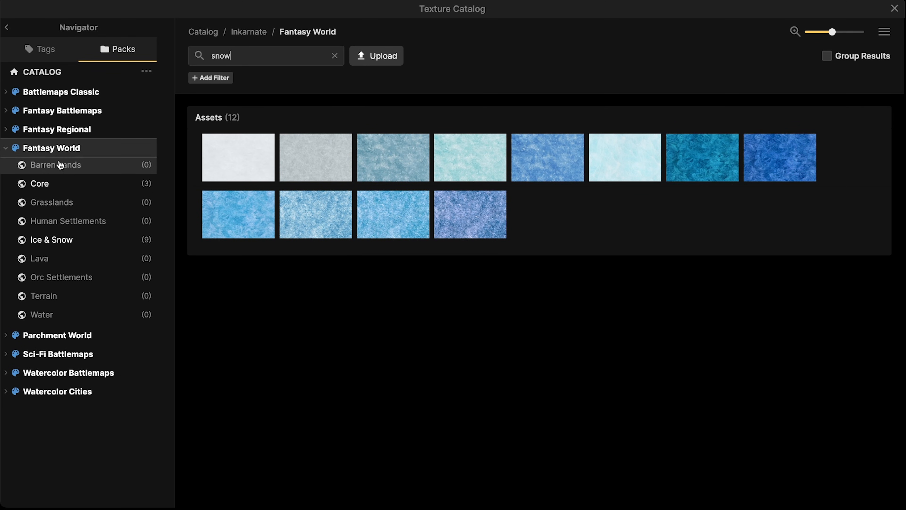
{"action": "left_click", "coordinate": [62, 118]}
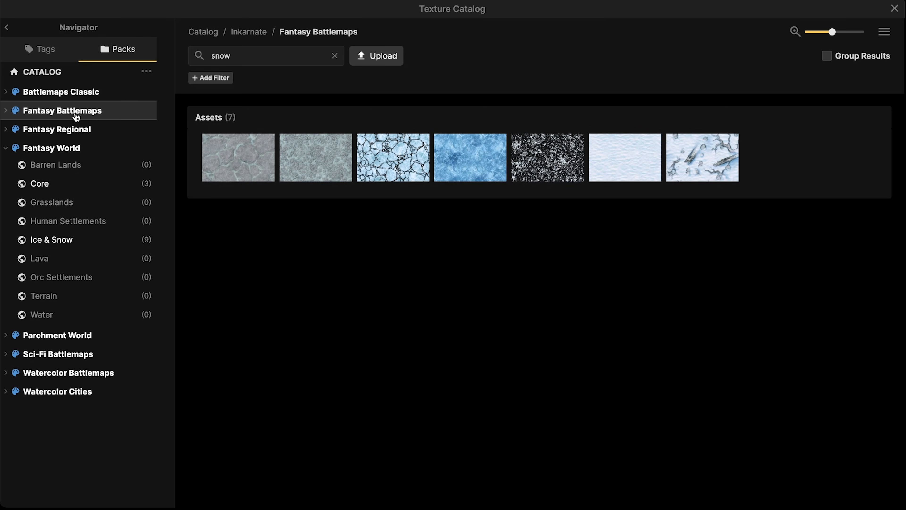
{"action": "left_click", "coordinate": [548, 158]}
{"action": "scroll", "coordinate": [232, 223], "scroll_direction": "up", "scroll_amount": 2}
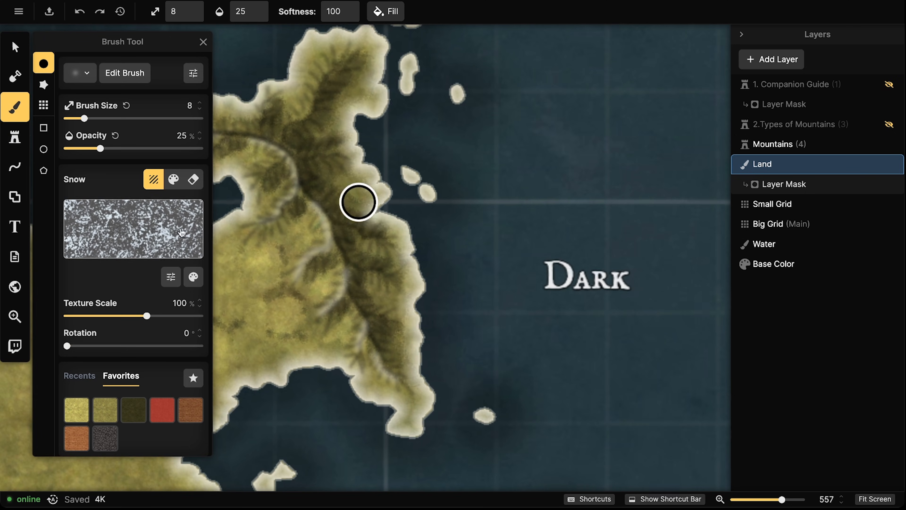
- Set the Snow texture's scale to 8.18%, the brush opacity to 70% and the brush size to 7
{"action": "left_click_drag", "start_coordinate": [147, 316], "coordinate": [85, 317]}
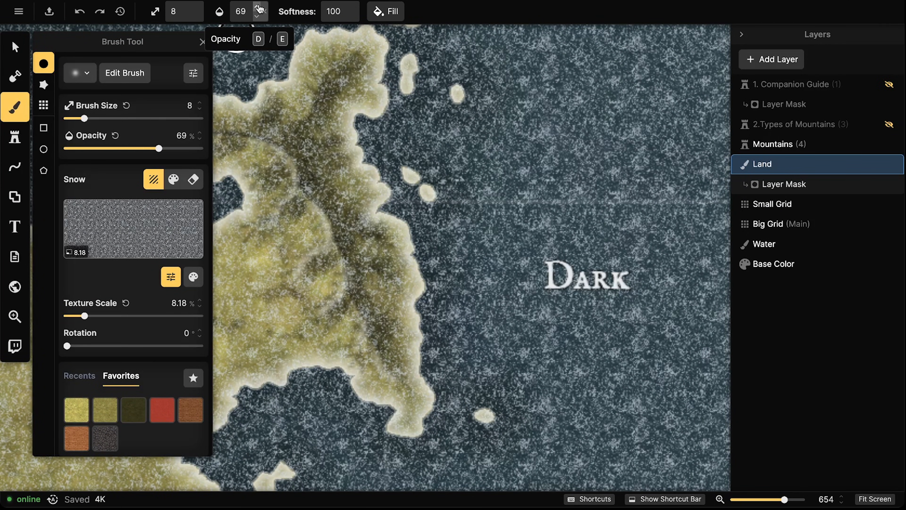
{"action": "left_click", "coordinate": [259, 8]}
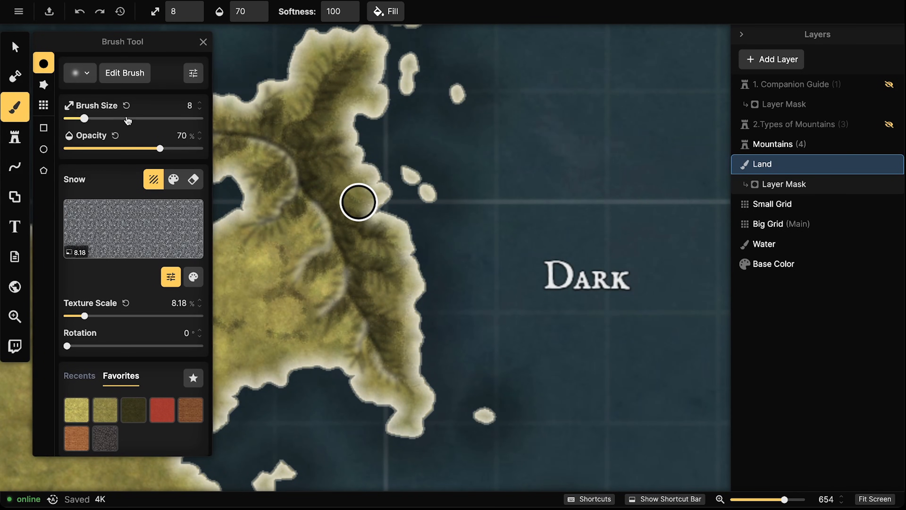
{"action": "left_click_drag", "start_coordinate": [87, 122], "coordinate": [85, 120]}
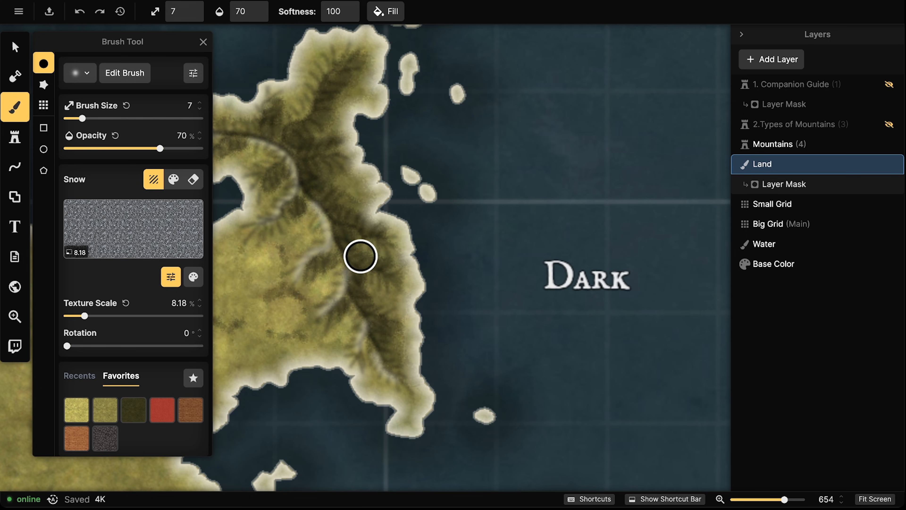
- Dab snow onto the ridge's central peaks and along its northern bend
{"action": "left_click_drag", "start_coordinate": [348, 287], "coordinate": [343, 296]}
{"action": "left_click_drag", "start_coordinate": [346, 293], "coordinate": [346, 292]}
{"action": "left_click_drag", "start_coordinate": [346, 294], "coordinate": [345, 291]}
{"action": "left_click_drag", "start_coordinate": [346, 295], "coordinate": [345, 293]}
{"action": "left_click_drag", "start_coordinate": [326, 227], "coordinate": [326, 229]}
{"action": "left_click_drag", "start_coordinate": [327, 228], "coordinate": [328, 233]}
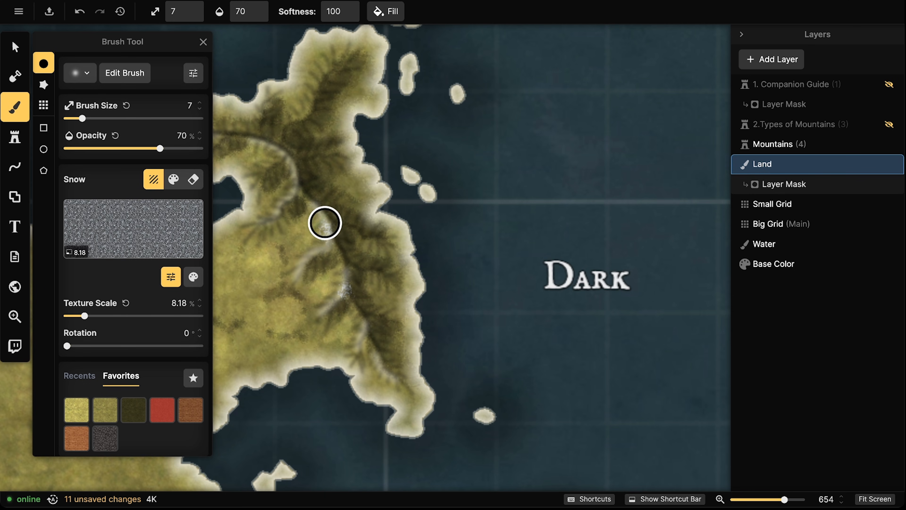
{"action": "left_click_drag", "start_coordinate": [291, 172], "coordinate": [293, 173]}
{"action": "left_click_drag", "start_coordinate": [293, 173], "coordinate": [290, 175]}
{"action": "left_click_drag", "start_coordinate": [292, 175], "coordinate": [273, 148]}
{"action": "left_click_drag", "start_coordinate": [272, 147], "coordinate": [274, 146]}
{"action": "left_click_drag", "start_coordinate": [273, 146], "coordinate": [275, 147]}
- Try snow on the ridge's shaded eastern side, undo those dabs, and paint snow along the ridge line toward its southern end
{"action": "left_click_drag", "start_coordinate": [334, 221], "coordinate": [334, 217]}
{"action": "left_click_drag", "start_coordinate": [334, 216], "coordinate": [334, 210]}
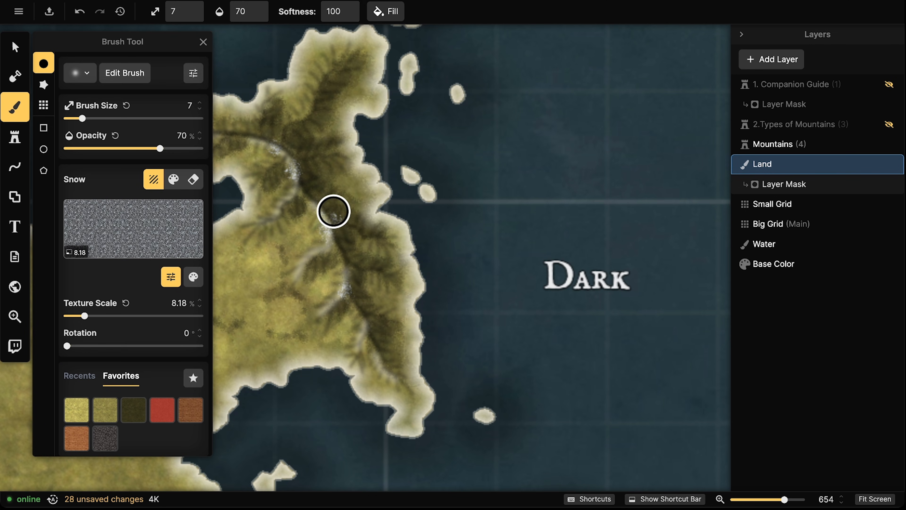
{"action": "key", "text": "ctrl+z"}
{"action": "key", "text": "ctrl+z"}
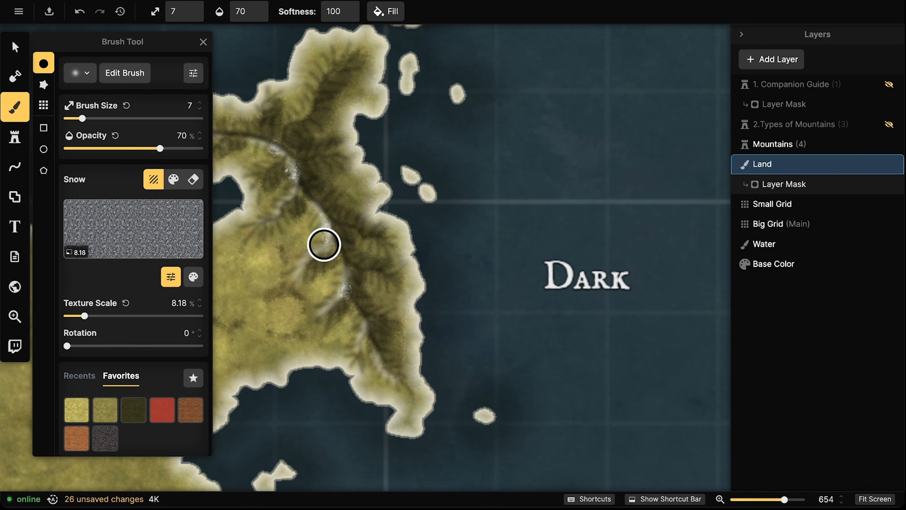
{"action": "mouse_move", "coordinate": [324, 245]}
{"action": "left_mouse_down"}
{"action": "mouse_move", "coordinate": [333, 234]}
{"action": "mouse_move", "coordinate": [326, 221]}
{"action": "mouse_move", "coordinate": [366, 326]}
{"action": "mouse_move", "coordinate": [358, 334]}
{"action": "mouse_move", "coordinate": [374, 356]}
{"action": "mouse_move", "coordinate": [376, 334]}
{"action": "left_mouse_up"}
{"action": "left_click", "coordinate": [141, 234]}
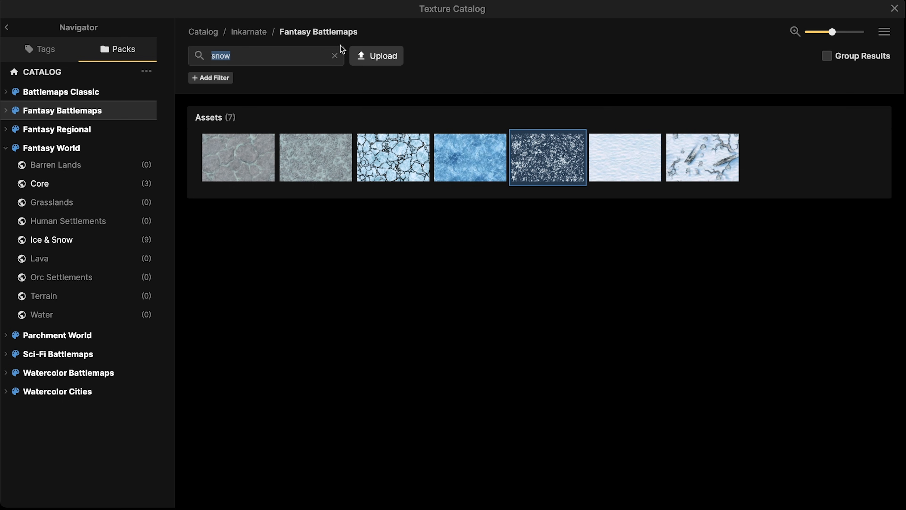
{"action": "left_click", "coordinate": [336, 54]}
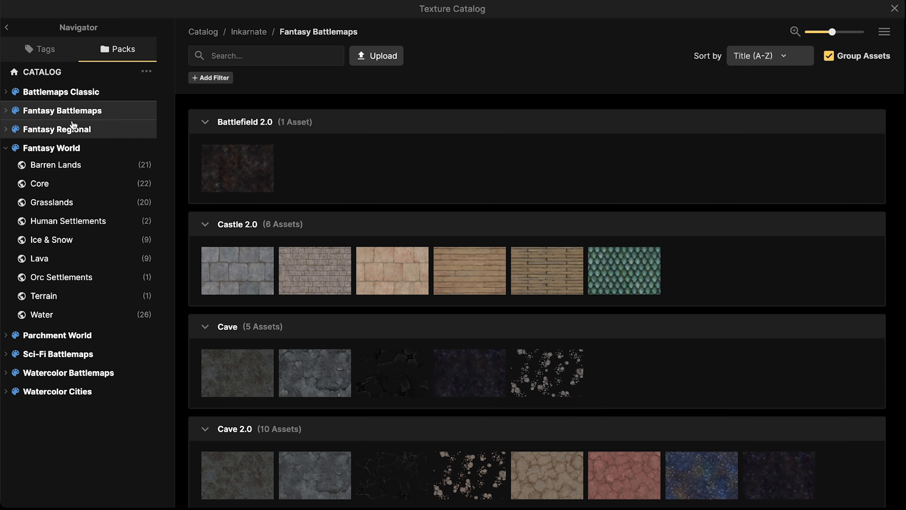
{"action": "key", "text": "Escape"}
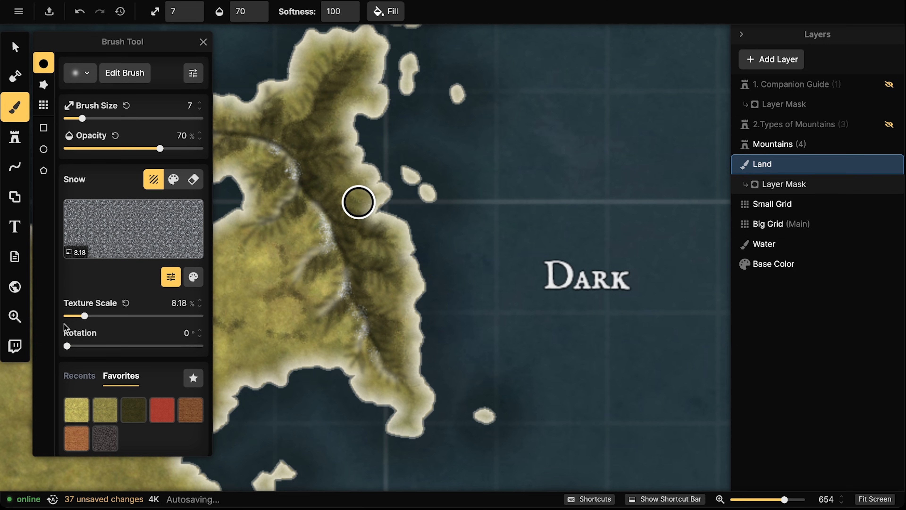
- Switch the brush to solid white at size 6 and paint snowcaps on the ridge's peaks and northern bend
{"action": "left_click", "coordinate": [170, 181]}
{"action": "left_click", "coordinate": [154, 230]}
{"action": "left_click_drag", "start_coordinate": [214, 217], "coordinate": [195, 103]}
{"action": "left_click", "coordinate": [117, 156]}
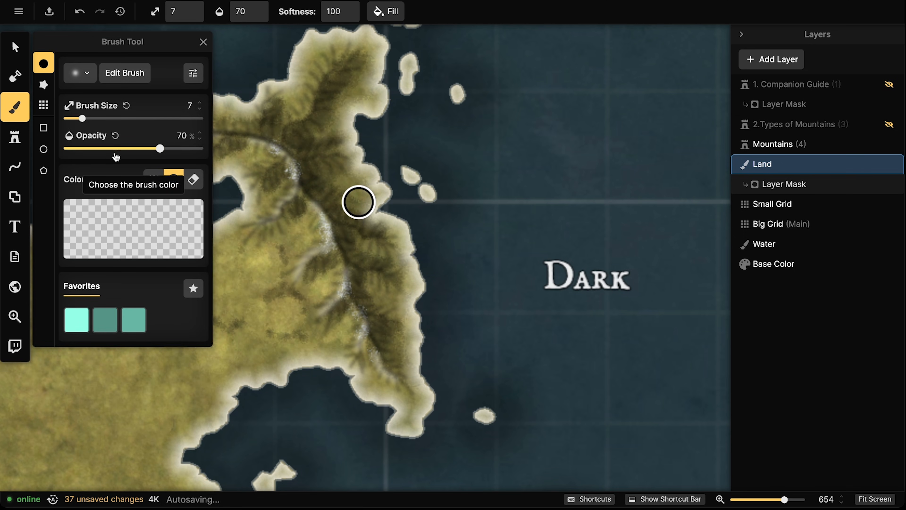
{"action": "left_click_drag", "start_coordinate": [81, 119], "coordinate": [78, 119]}
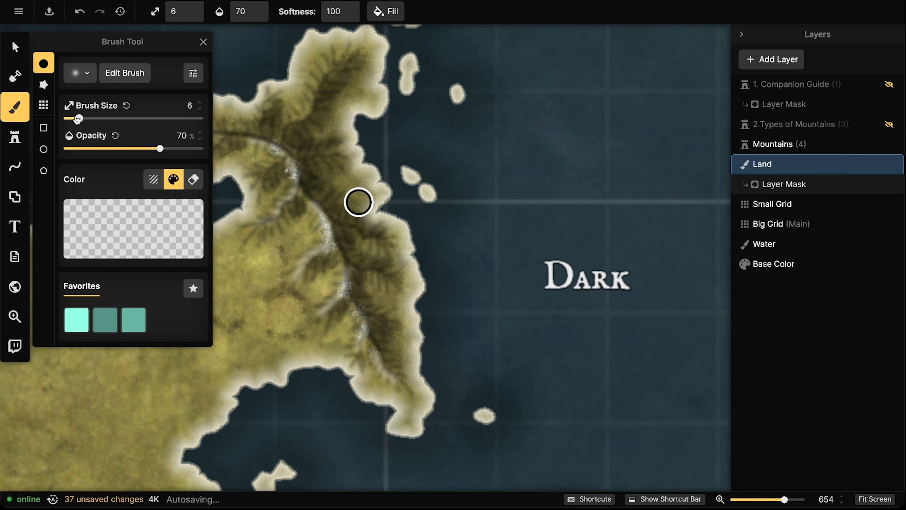
{"action": "mouse_move", "coordinate": [326, 222]}
{"action": "left_mouse_down"}
{"action": "mouse_move", "coordinate": [346, 269]}
{"action": "mouse_move", "coordinate": [341, 291]}
{"action": "mouse_move", "coordinate": [344, 282]}
{"action": "mouse_move", "coordinate": [360, 320]}
{"action": "left_mouse_up"}
{"action": "left_click_drag", "start_coordinate": [291, 162], "coordinate": [282, 138]}
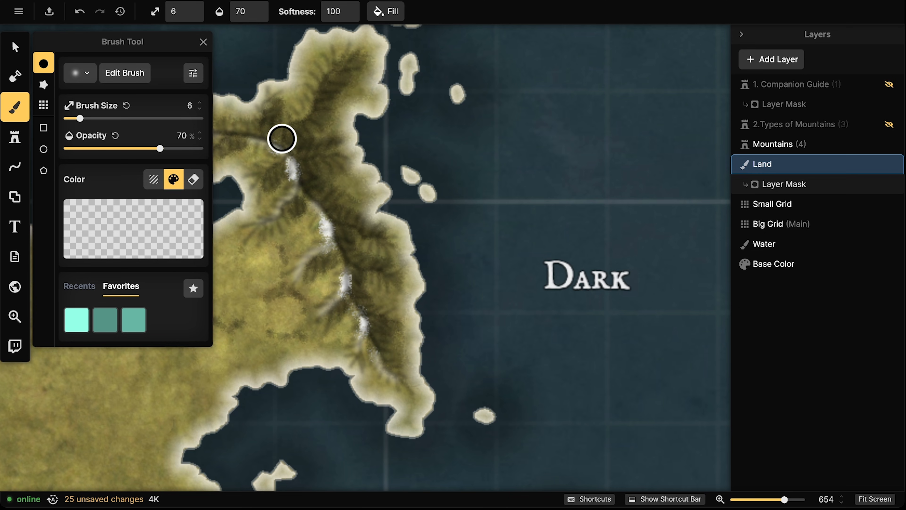
- Examine the snow-capped fold mountains from the wide map view and from closer up
{"action": "left_click", "coordinate": [14, 47]}
{"action": "scroll", "coordinate": [256, 216], "scroll_direction": "down", "scroll_amount": 8}
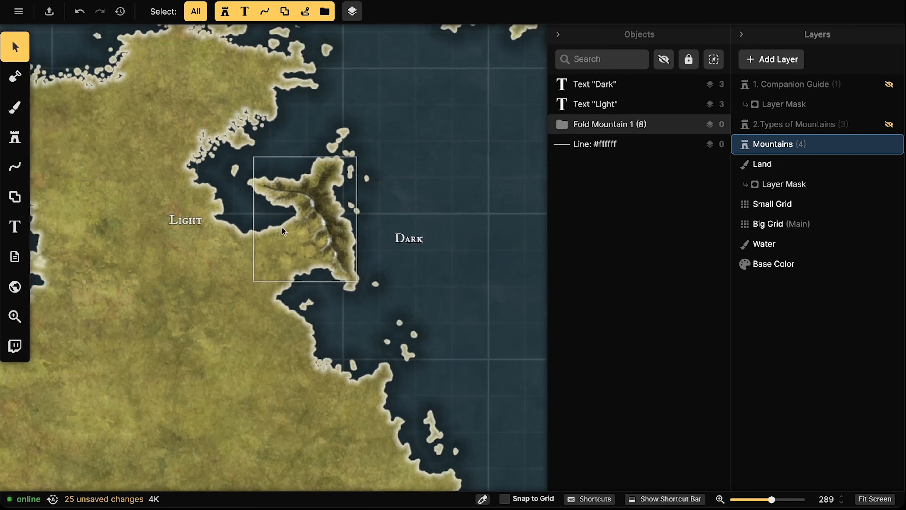
{"action": "scroll", "coordinate": [281, 211], "scroll_direction": "down", "scroll_amount": 4}
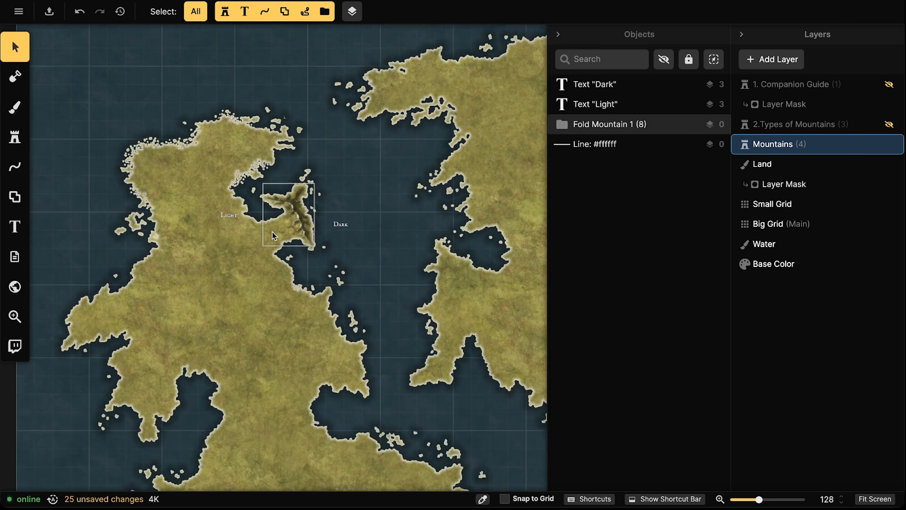
{"action": "scroll", "coordinate": [248, 215], "scroll_direction": "up", "scroll_amount": 2}
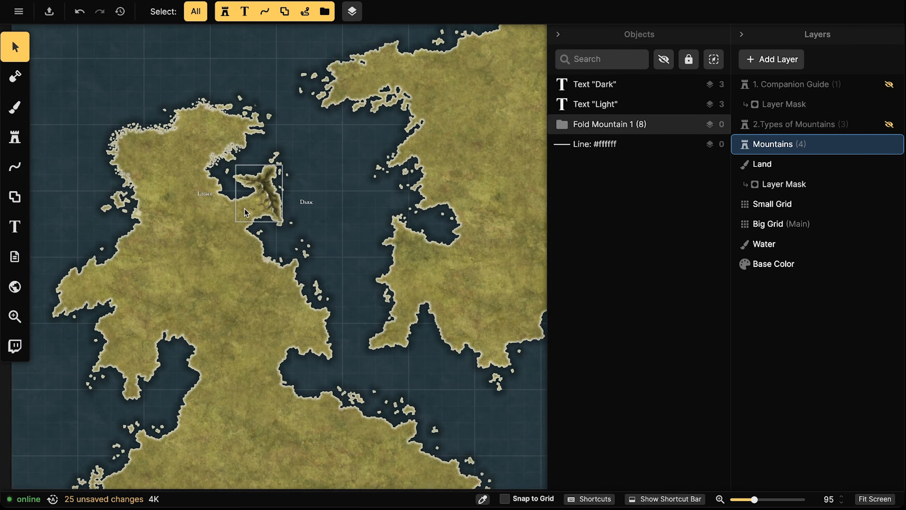
{"action": "scroll", "coordinate": [247, 207], "scroll_direction": "up", "scroll_amount": 8}
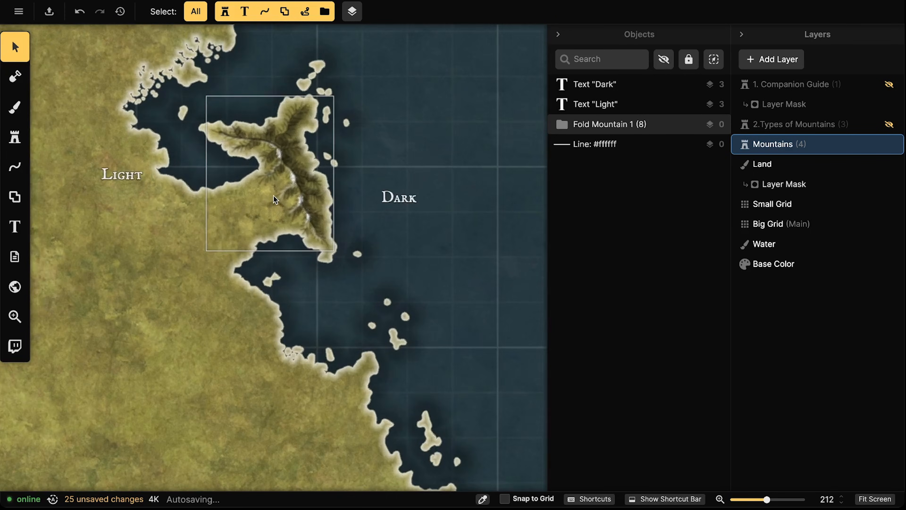
{"action": "scroll", "coordinate": [275, 198], "scroll_direction": "up", "scroll_amount": 2}
{"action": "scroll", "coordinate": [274, 200], "scroll_direction": "down", "scroll_amount": 4}
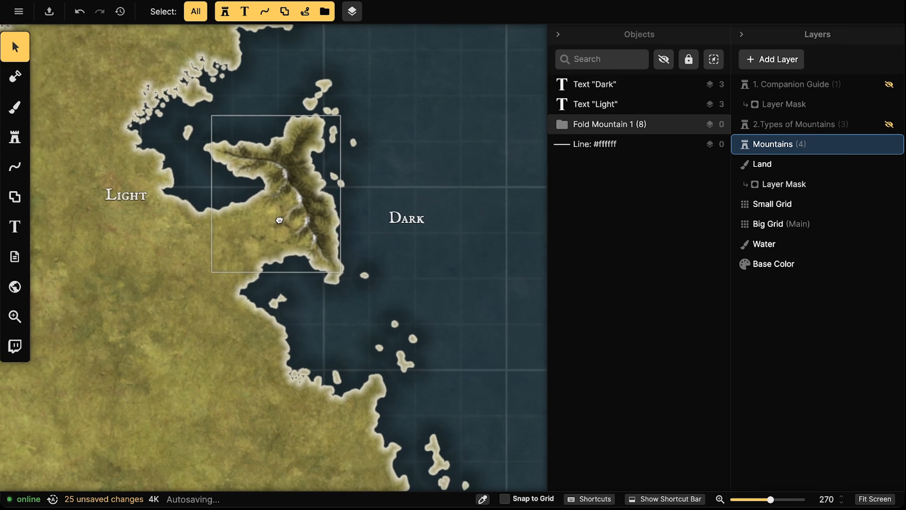
- Move the "Light" label east into the bay beside the mountain peninsula
{"action": "left_click", "coordinate": [123, 204]}
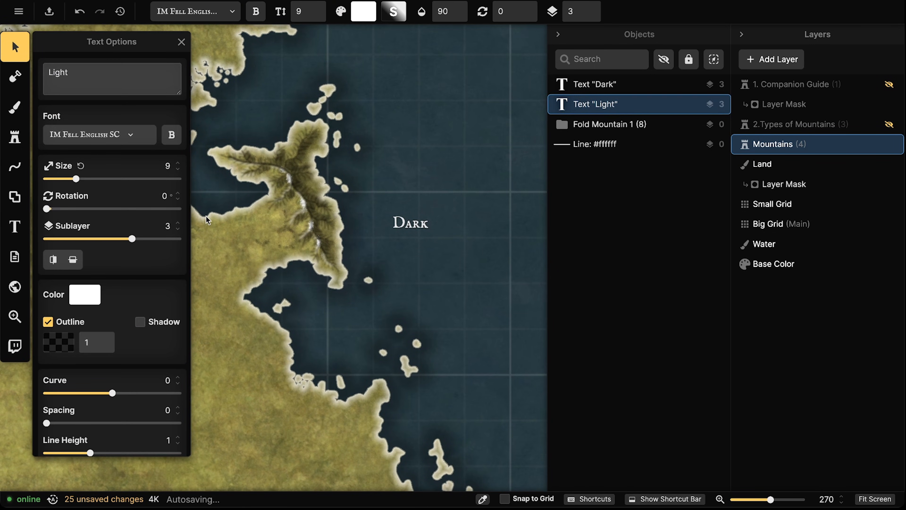
{"action": "left_click", "coordinate": [204, 219]}
{"action": "left_click", "coordinate": [117, 200]}
{"action": "left_click", "coordinate": [225, 193]}
{"action": "left_click_drag", "start_coordinate": [162, 220], "coordinate": [232, 219]}
{"action": "left_click", "coordinate": [306, 220]}
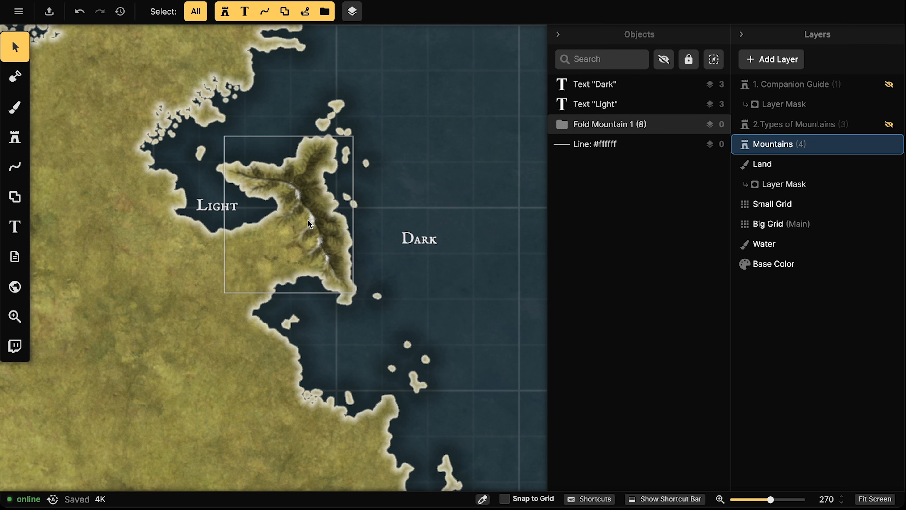
- Delete the "Light" and "Dark" text labels beside the peninsula
{"action": "scroll", "coordinate": [242, 180], "scroll_direction": "down", "scroll_amount": 4}
{"action": "left_click_drag", "start_coordinate": [243, 180], "coordinate": [322, 180]}
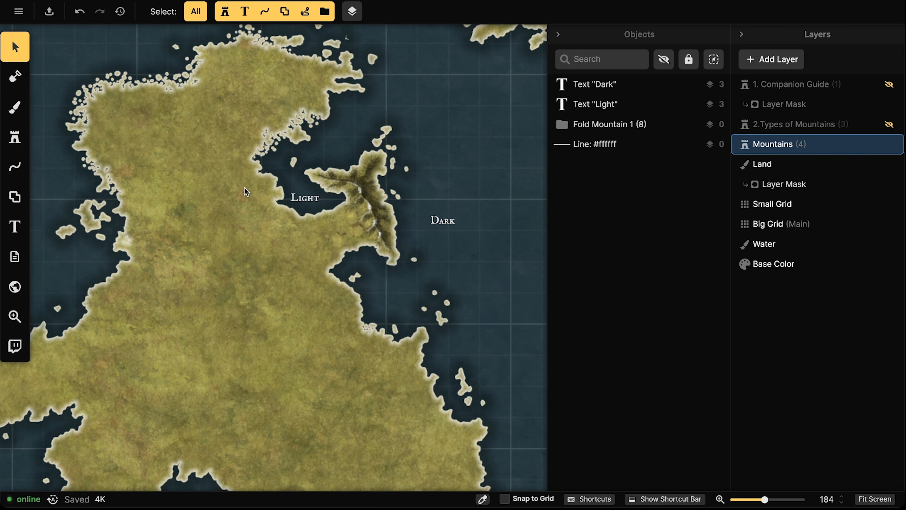
{"action": "left_click", "coordinate": [300, 196]}
{"action": "key", "text": "Delete"}
{"action": "left_click", "coordinate": [443, 221]}
{"action": "key", "text": "Delete"}
{"action": "scroll", "coordinate": [181, 188], "scroll_direction": "down", "scroll_amount": 5}
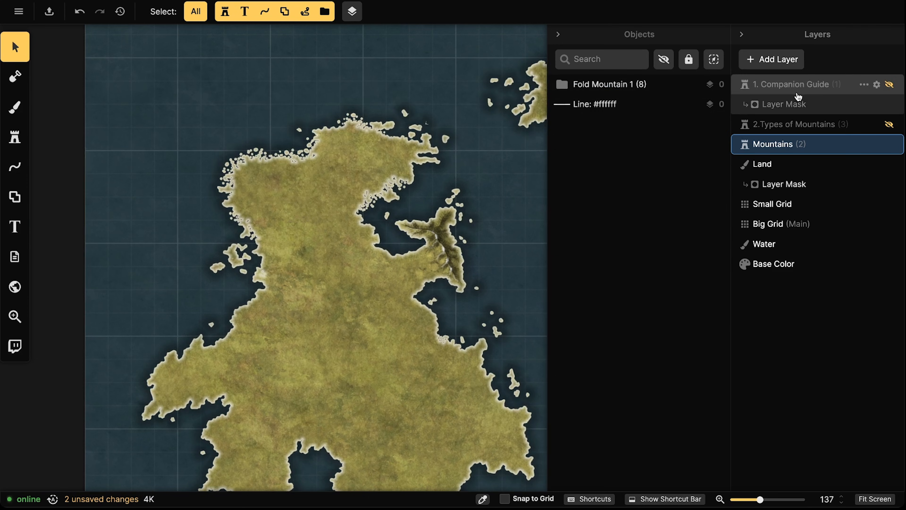
- Show the 2.Types of Mountains layer to review the mountain types, and hide it again
{"action": "left_click", "coordinate": [803, 124]}
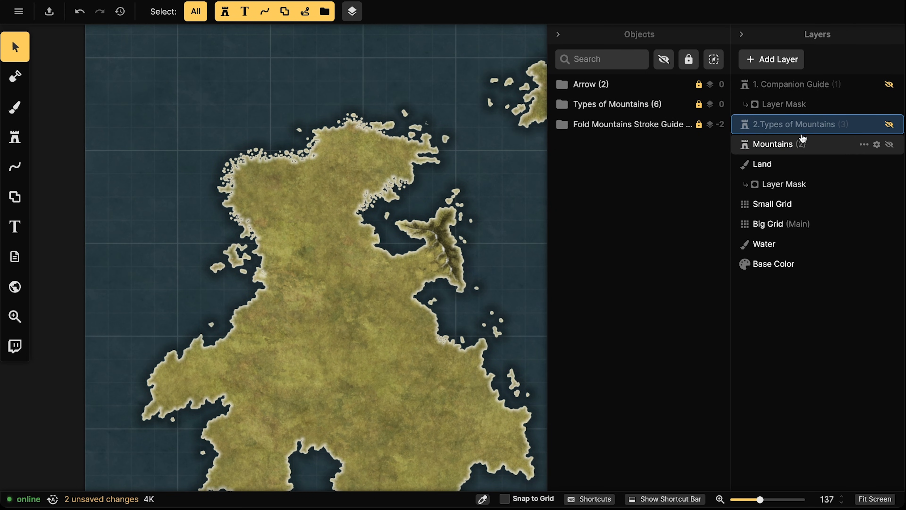
{"action": "left_click", "coordinate": [890, 124]}
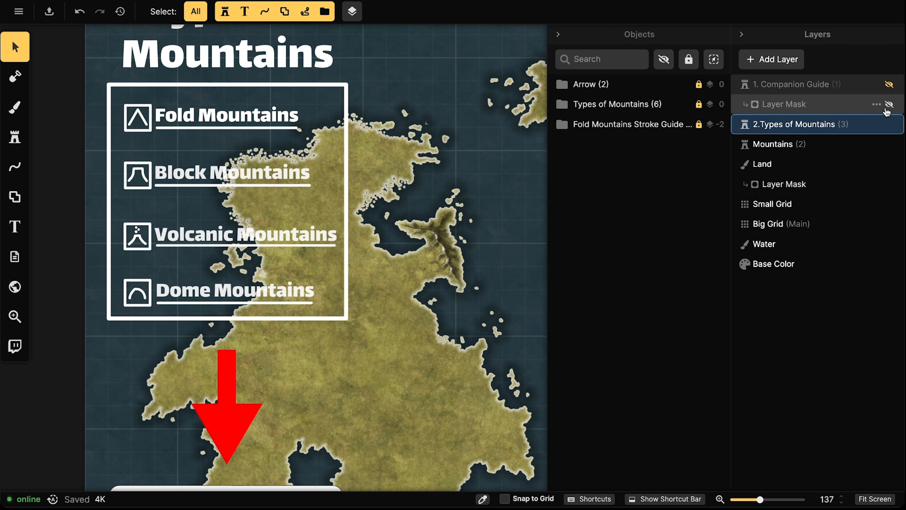
{"action": "left_click", "coordinate": [889, 123]}
- Load the Orange Desert texture from the Fantasy World pack's Barren Lands set into the Land layer's brush
{"action": "left_click", "coordinate": [15, 107]}
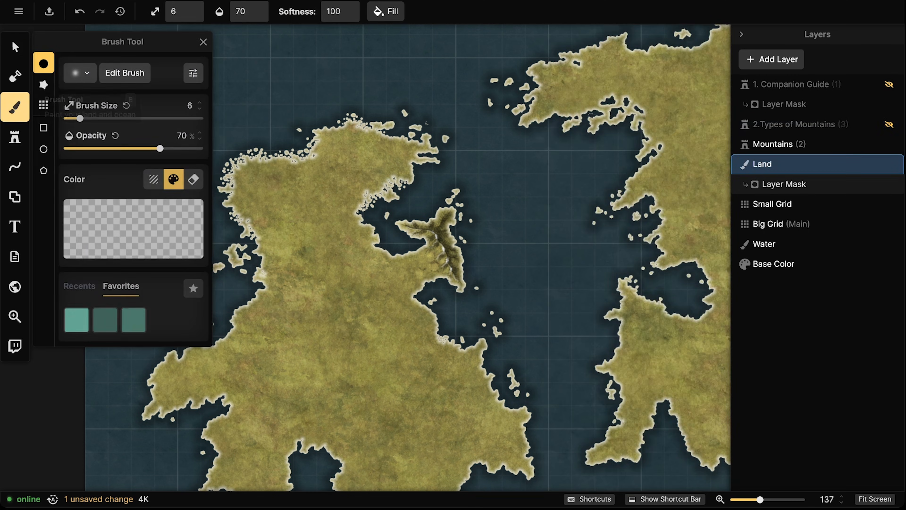
{"action": "left_click", "coordinate": [111, 212]}
{"action": "left_click", "coordinate": [199, 166]}
{"action": "left_click", "coordinate": [150, 181]}
{"action": "left_click", "coordinate": [133, 225]}
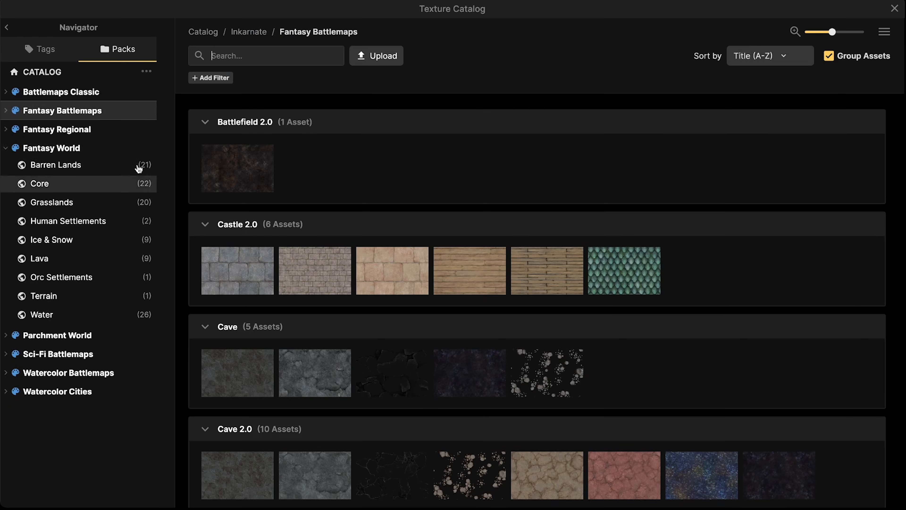
{"action": "left_click", "coordinate": [65, 148]}
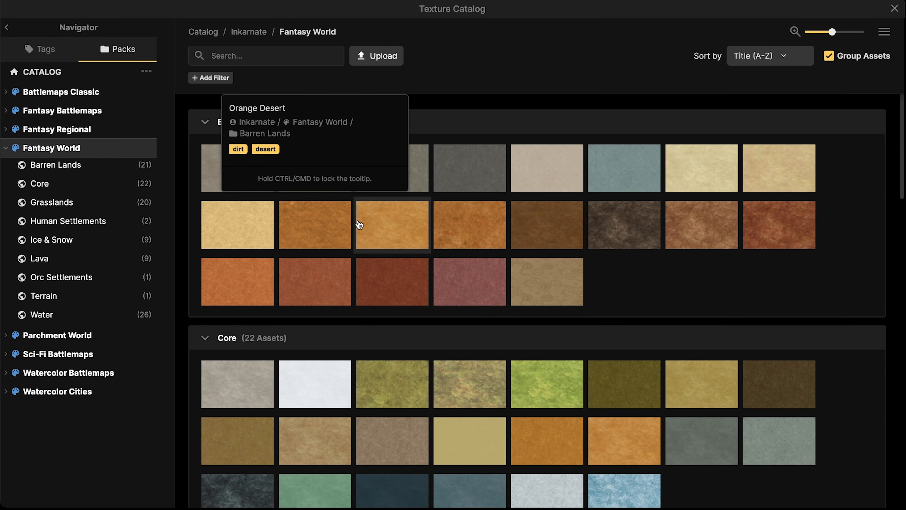
{"action": "left_click", "coordinate": [329, 225]}
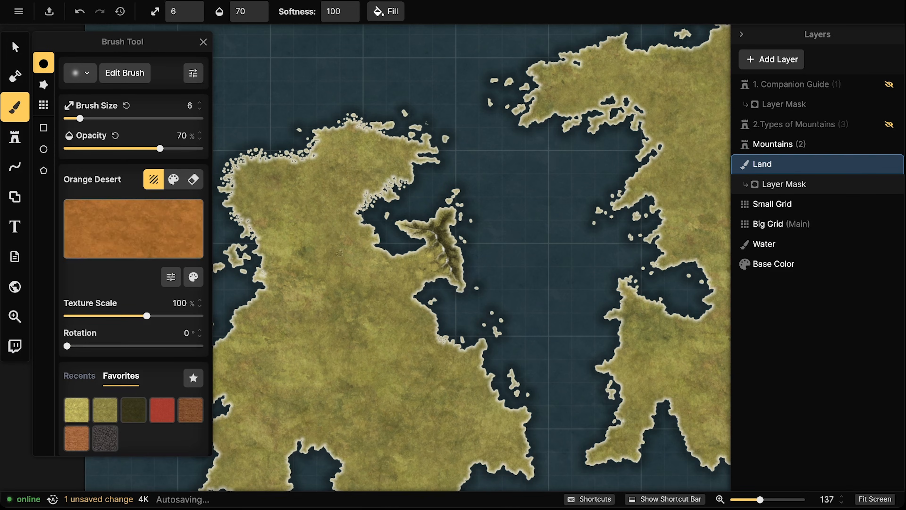
- Set the brush size to 46 and the opacity to 43%
{"action": "key", "text": "bracketright"}
{"action": "key", "text": "bracketright"}
{"action": "key", "text": "bracketright"}
{"action": "key", "text": "bracketright"}
{"action": "left_click", "coordinate": [124, 149]}
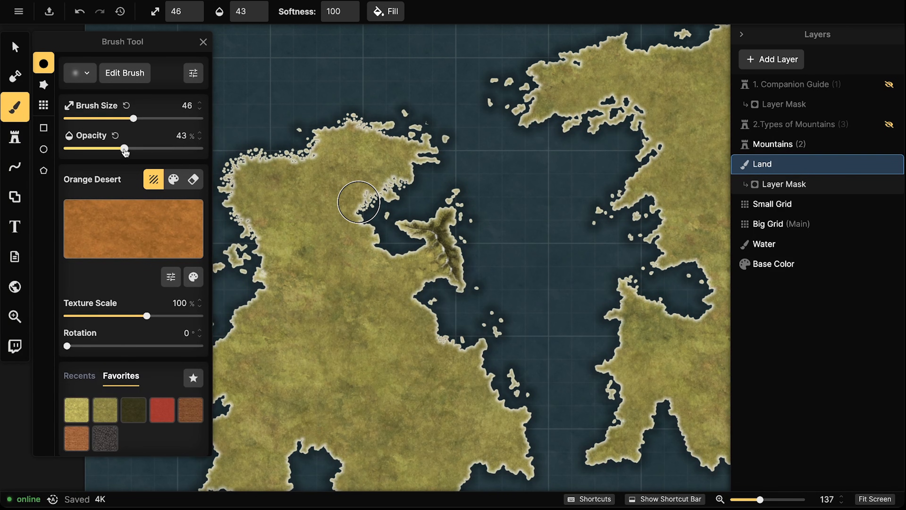
- Lower the brush opacity to 31% and paint an Orange Desert patch on the mainland south of the mountain peninsula
{"action": "scroll", "coordinate": [217, 199], "scroll_direction": "right", "scroll_amount": 6}
{"action": "scroll", "coordinate": [218, 198], "scroll_direction": "down", "scroll_amount": 2}
{"action": "scroll", "coordinate": [218, 198], "scroll_direction": "down", "scroll_amount": 1}
{"action": "scroll", "coordinate": [447, 265], "scroll_direction": "left", "scroll_amount": 2}
{"action": "scroll", "coordinate": [498, 282], "scroll_direction": "down", "scroll_amount": 3}
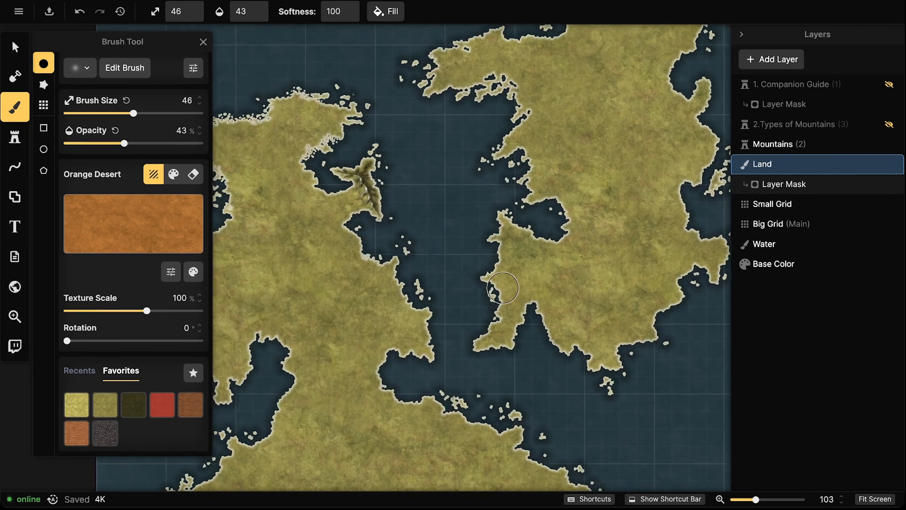
{"action": "scroll", "coordinate": [499, 282], "scroll_direction": "left", "scroll_amount": 2}
{"action": "scroll", "coordinate": [499, 282], "scroll_direction": "left", "scroll_amount": 3}
{"action": "scroll", "coordinate": [361, 297], "scroll_direction": "up", "scroll_amount": 2}
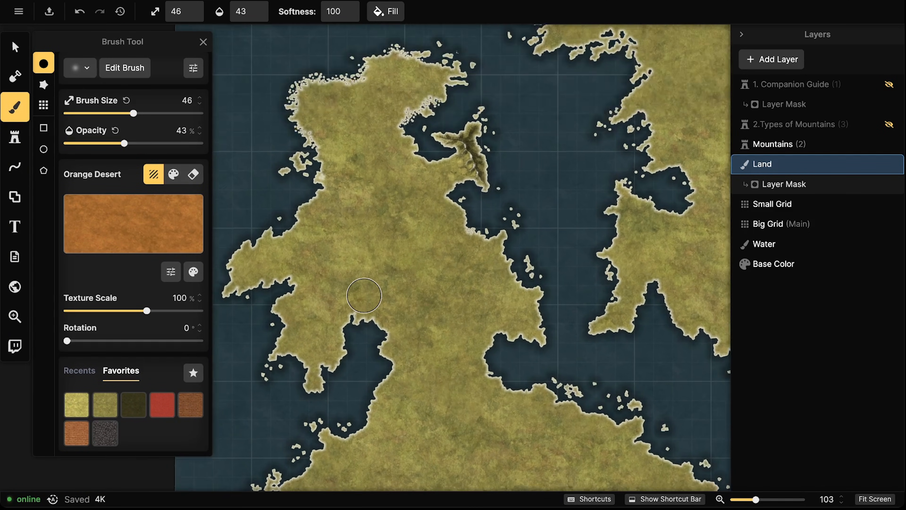
{"action": "scroll", "coordinate": [402, 321], "scroll_direction": "up", "scroll_amount": 2}
{"action": "scroll", "coordinate": [406, 286], "scroll_direction": "right", "scroll_amount": 1}
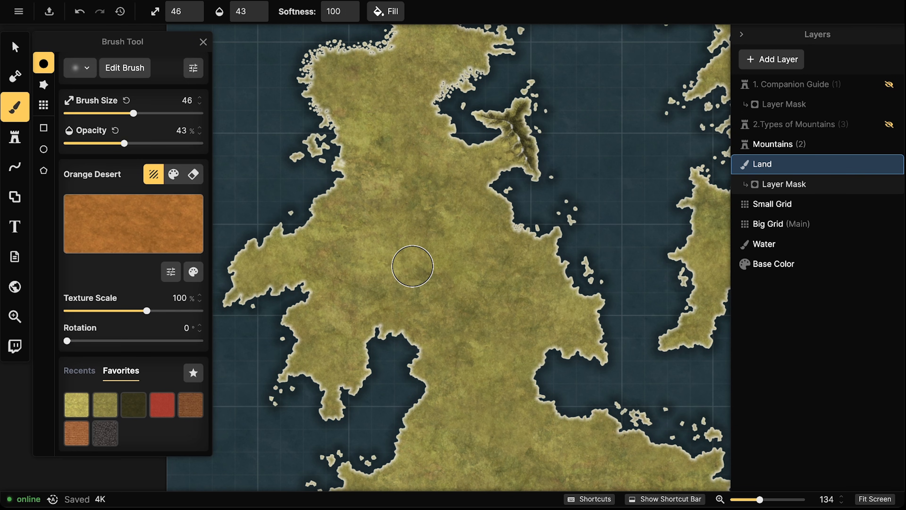
{"action": "left_click", "coordinate": [108, 144]}
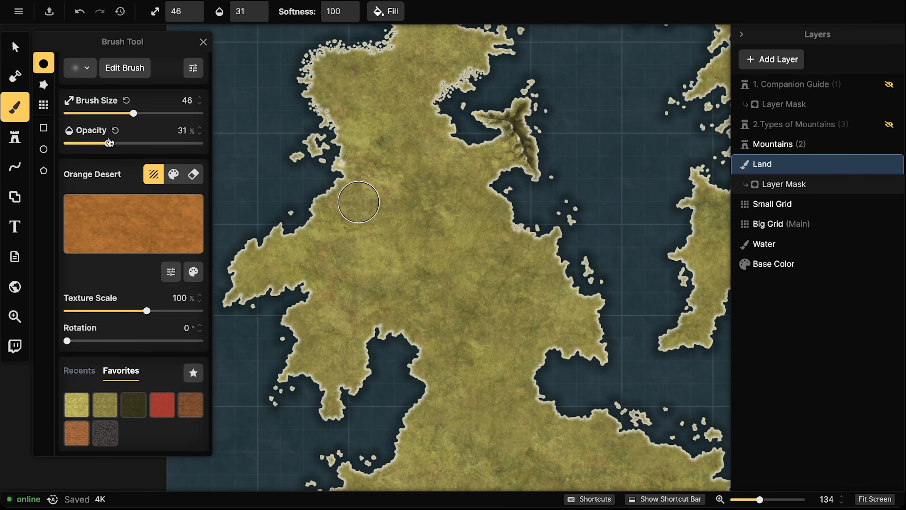
{"action": "mouse_move", "coordinate": [486, 275]}
{"action": "left_mouse_down"}
{"action": "mouse_move", "coordinate": [498, 273]}
{"action": "mouse_move", "coordinate": [488, 267]}
{"action": "mouse_move", "coordinate": [463, 279]}
{"action": "mouse_move", "coordinate": [469, 286]}
{"action": "mouse_move", "coordinate": [506, 262]}
{"action": "mouse_move", "coordinate": [499, 312]}
{"action": "mouse_move", "coordinate": [508, 290]}
{"action": "mouse_move", "coordinate": [531, 281]}
{"action": "mouse_move", "coordinate": [508, 257]}
{"action": "mouse_move", "coordinate": [499, 265]}
{"action": "mouse_move", "coordinate": [517, 296]}
{"action": "mouse_move", "coordinate": [508, 325]}
{"action": "mouse_move", "coordinate": [487, 325]}
{"action": "mouse_move", "coordinate": [473, 349]}
{"action": "mouse_move", "coordinate": [507, 324]}
{"action": "mouse_move", "coordinate": [471, 303]}
{"action": "mouse_move", "coordinate": [449, 267]}
{"action": "mouse_move", "coordinate": [450, 278]}
{"action": "mouse_move", "coordinate": [478, 263]}
{"action": "mouse_move", "coordinate": [503, 293]}
{"action": "mouse_move", "coordinate": [459, 290]}
{"action": "mouse_move", "coordinate": [473, 326]}
{"action": "mouse_move", "coordinate": [530, 287]}
{"action": "mouse_move", "coordinate": [505, 280]}
{"action": "mouse_move", "coordinate": [500, 338]}
{"action": "mouse_move", "coordinate": [535, 309]}
{"action": "mouse_move", "coordinate": [500, 302]}
{"action": "mouse_move", "coordinate": [520, 306]}
{"action": "left_mouse_up"}
- Paint the Orange Desert patch at 43% opacity and trim its eastern edge with the Green Grass texture
{"action": "left_click", "coordinate": [124, 143]}
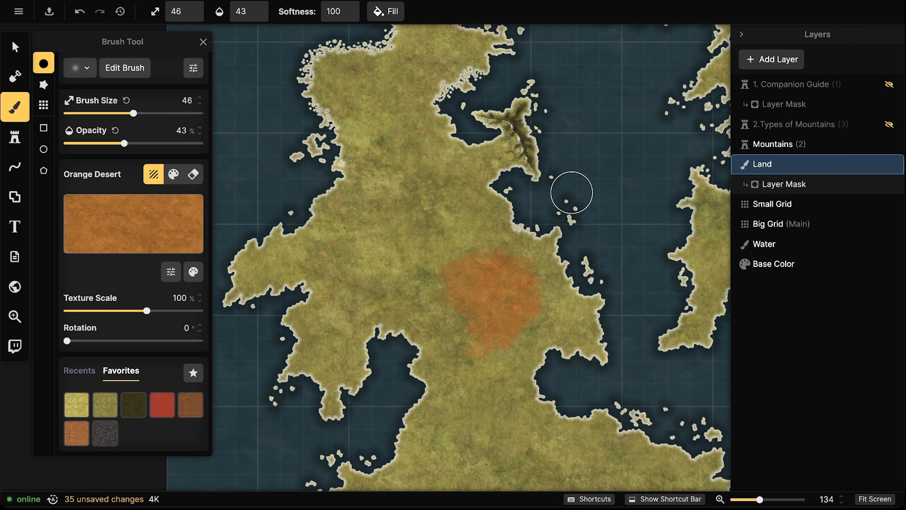
{"action": "left_click", "coordinate": [101, 405]}
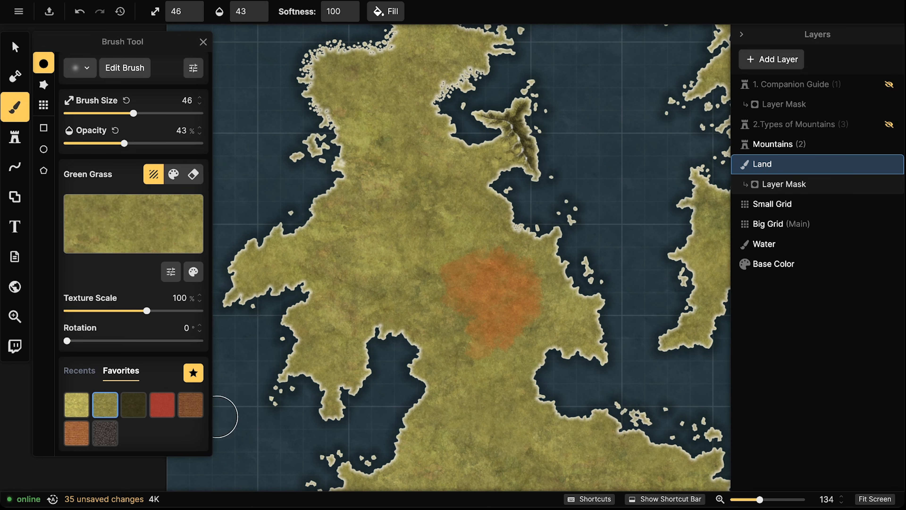
{"action": "mouse_move", "coordinate": [512, 257]}
{"action": "left_mouse_down"}
{"action": "mouse_move", "coordinate": [498, 257]}
{"action": "mouse_move", "coordinate": [530, 276]}
{"action": "mouse_move", "coordinate": [529, 301]}
{"action": "mouse_move", "coordinate": [538, 296]}
{"action": "mouse_move", "coordinate": [528, 314]}
{"action": "mouse_move", "coordinate": [539, 289]}
{"action": "mouse_move", "coordinate": [490, 245]}
{"action": "mouse_move", "coordinate": [437, 266]}
{"action": "mouse_move", "coordinate": [441, 252]}
{"action": "mouse_move", "coordinate": [516, 253]}
{"action": "mouse_move", "coordinate": [530, 344]}
{"action": "left_mouse_up"}
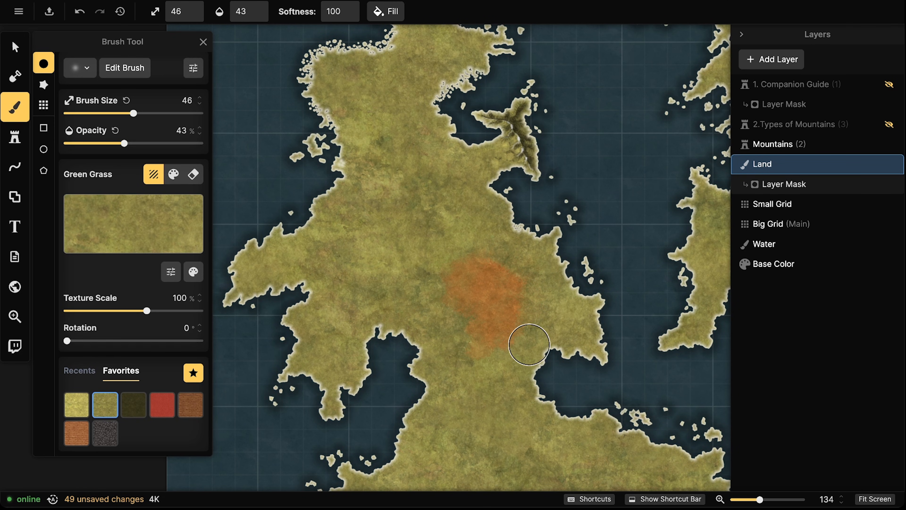
{"action": "left_click", "coordinate": [86, 425]}
{"action": "mouse_move", "coordinate": [505, 304]}
{"action": "left_mouse_down"}
{"action": "mouse_move", "coordinate": [468, 293]}
{"action": "mouse_move", "coordinate": [473, 278]}
{"action": "mouse_move", "coordinate": [453, 283]}
{"action": "mouse_move", "coordinate": [482, 262]}
{"action": "left_mouse_up"}
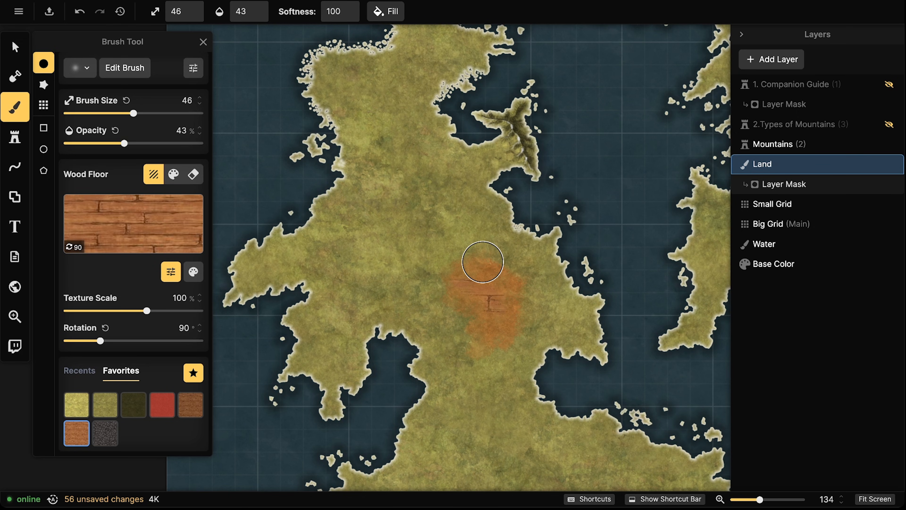
{"action": "key", "text": "ctrl+z"}
{"action": "key", "text": "ctrl+z"}
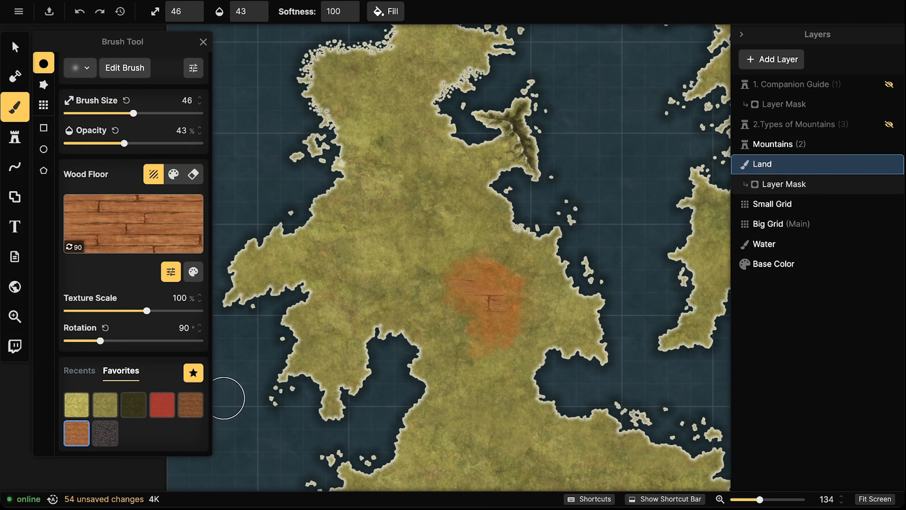
{"action": "key", "text": "ctrl+z"}
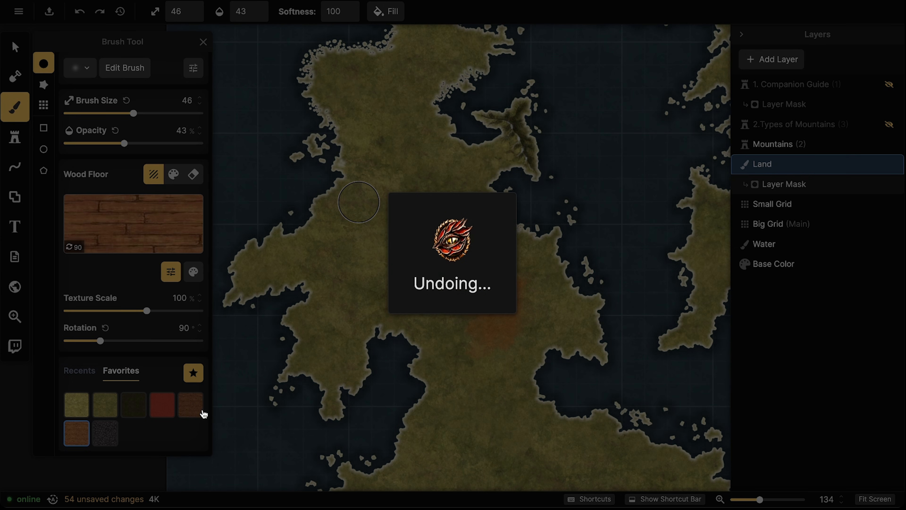
{"action": "key", "text": "ctrl+z"}
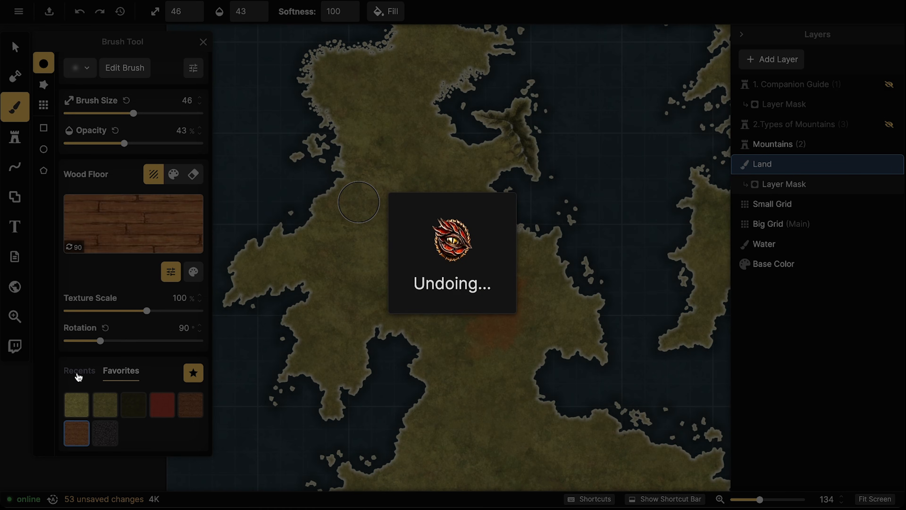
{"action": "key", "text": "ctrl+z"}
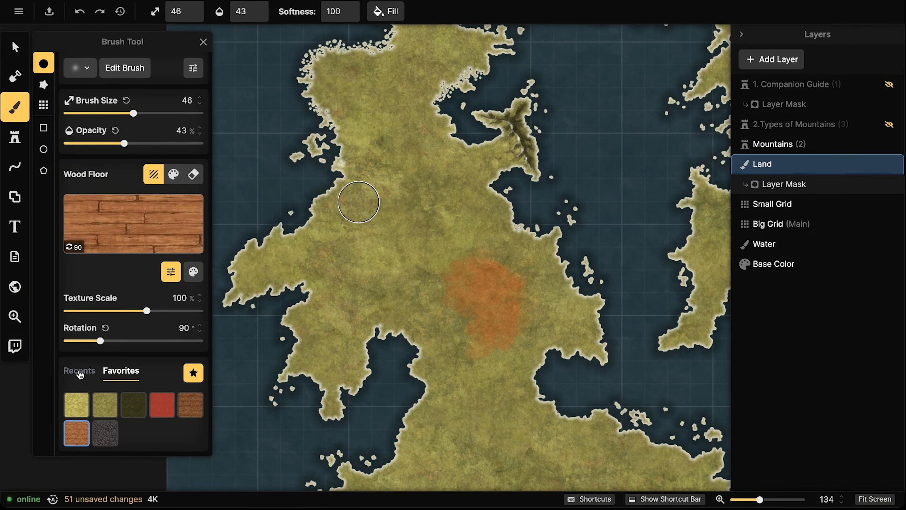
- Reload the recently used Orange Desert texture and extend the desert patch along its western side
{"action": "left_click", "coordinate": [80, 371]}
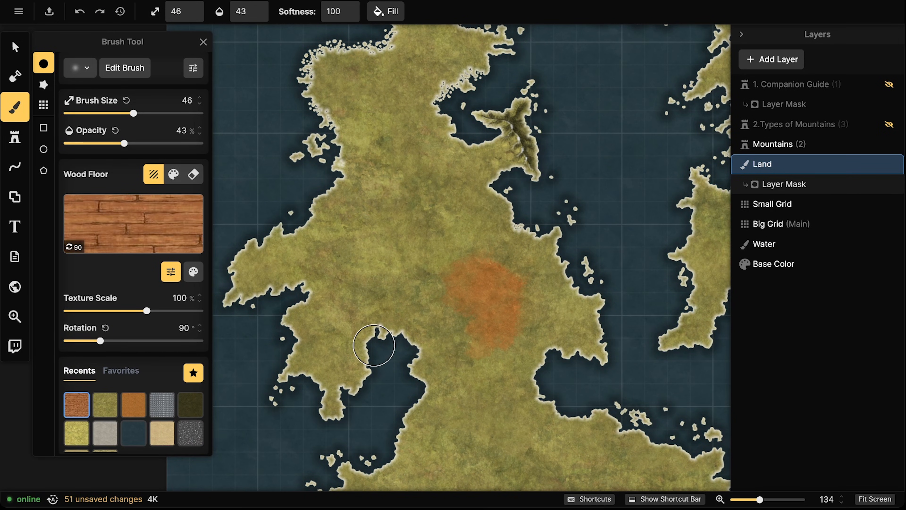
{"action": "left_click", "coordinate": [134, 404]}
{"action": "mouse_move", "coordinate": [500, 314]}
{"action": "left_mouse_down"}
{"action": "mouse_move", "coordinate": [511, 297]}
{"action": "mouse_move", "coordinate": [523, 311]}
{"action": "mouse_move", "coordinate": [457, 319]}
{"action": "mouse_move", "coordinate": [464, 291]}
{"action": "mouse_move", "coordinate": [448, 281]}
{"action": "mouse_move", "coordinate": [444, 292]}
{"action": "mouse_move", "coordinate": [469, 274]}
{"action": "left_mouse_up"}
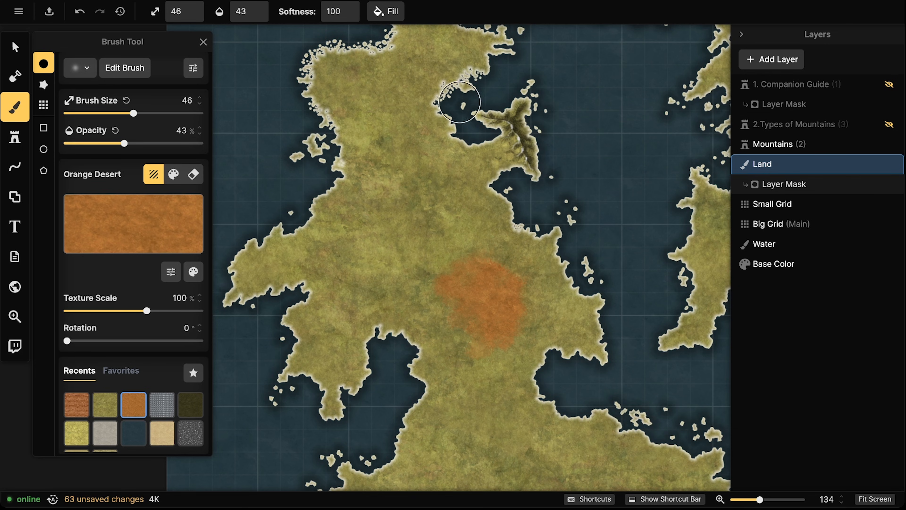
- Select the Mountains layer and draw a test outline on the desert patch with the size 30 black Solid Line
{"action": "left_click", "coordinate": [15, 47]}
{"action": "scroll", "coordinate": [430, 256], "scroll_direction": "up", "scroll_amount": 4}
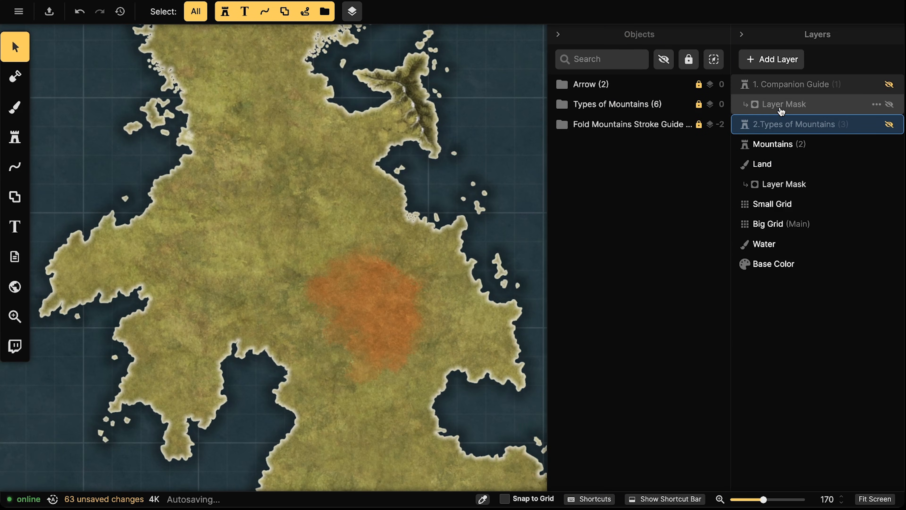
{"action": "left_click", "coordinate": [777, 144]}
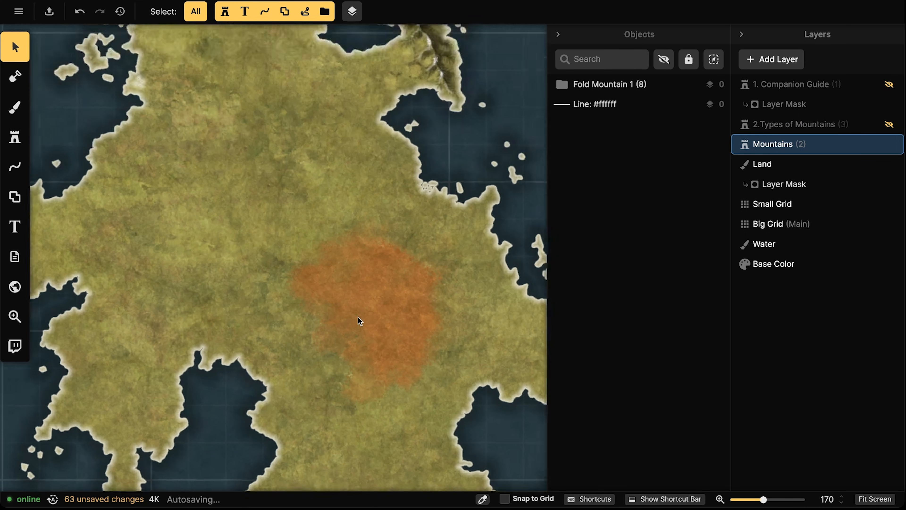
{"action": "scroll", "coordinate": [358, 317], "scroll_direction": "up", "scroll_amount": 6}
{"action": "left_click", "coordinate": [15, 167]}
{"action": "left_click", "coordinate": [162, 291]}
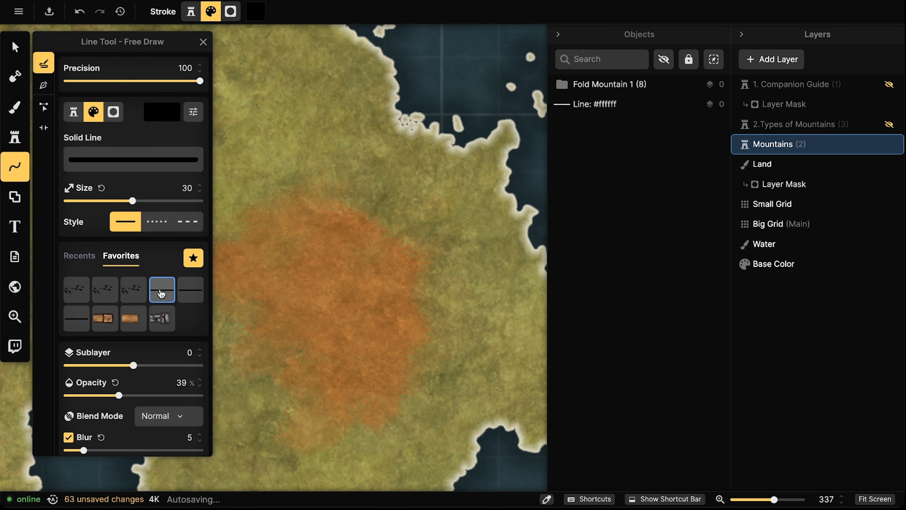
{"action": "mouse_move", "coordinate": [314, 298]}
{"action": "left_mouse_down"}
{"action": "mouse_move", "coordinate": [341, 351]}
{"action": "mouse_move", "coordinate": [356, 313]}
{"action": "left_mouse_up"}
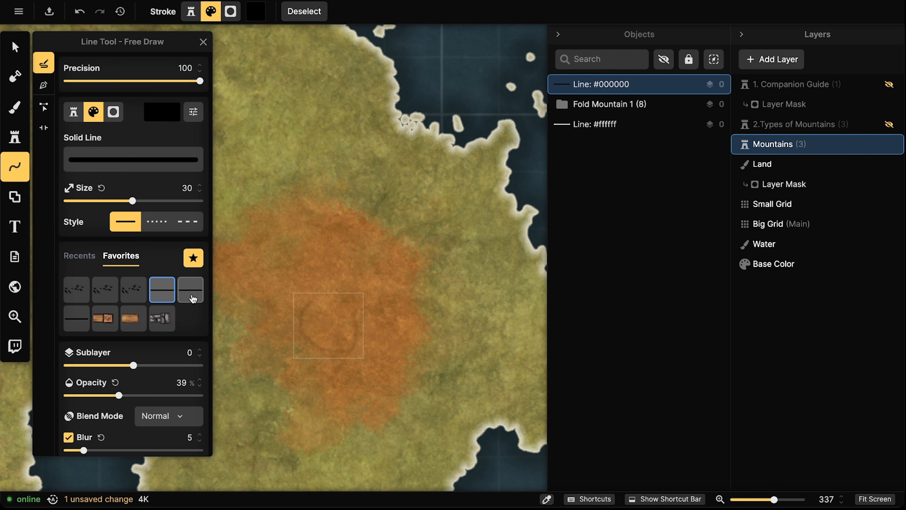
- Switch to the size 68 favourite Solid Line with blur 4 and delete the test outline
{"action": "left_click", "coordinate": [74, 317]}
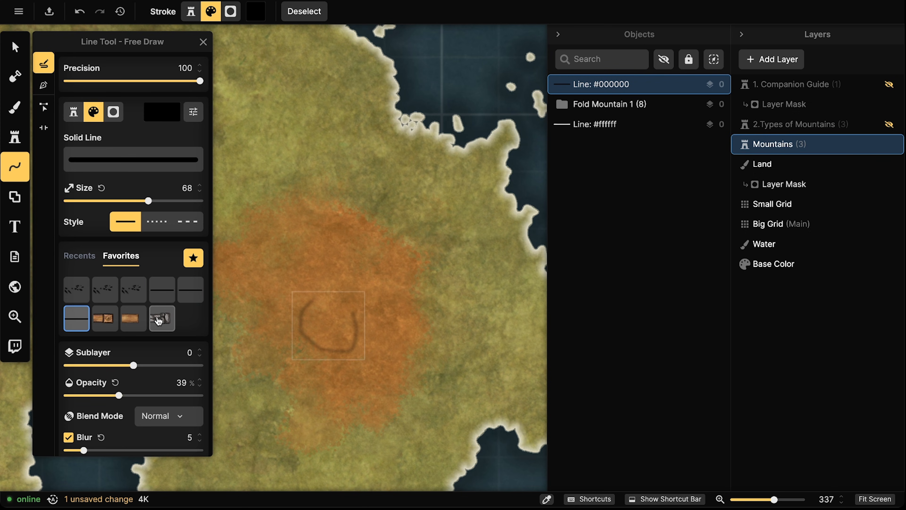
{"action": "scroll", "coordinate": [86, 411], "scroll_direction": "down", "scroll_amount": 1}
{"action": "left_click_drag", "start_coordinate": [84, 429], "coordinate": [81, 426]}
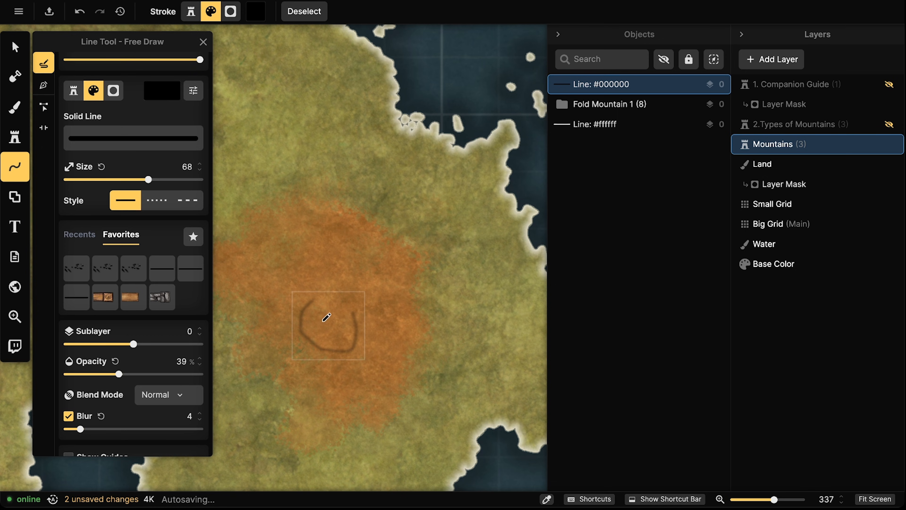
{"action": "key", "text": "Delete"}
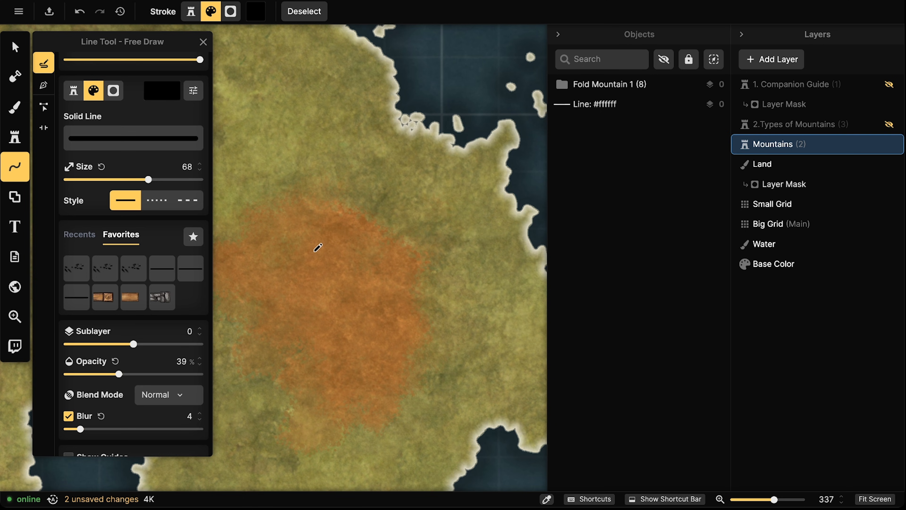
- Draw an irregular closed plateau outline in the northern part of the desert patch and three small closed outlines south of it
{"action": "mouse_move", "coordinate": [290, 268]}
{"action": "left_mouse_down"}
{"action": "mouse_move", "coordinate": [313, 290]}
{"action": "mouse_move", "coordinate": [352, 276]}
{"action": "mouse_move", "coordinate": [356, 236]}
{"action": "mouse_move", "coordinate": [333, 234]}
{"action": "mouse_move", "coordinate": [316, 247]}
{"action": "left_mouse_up"}
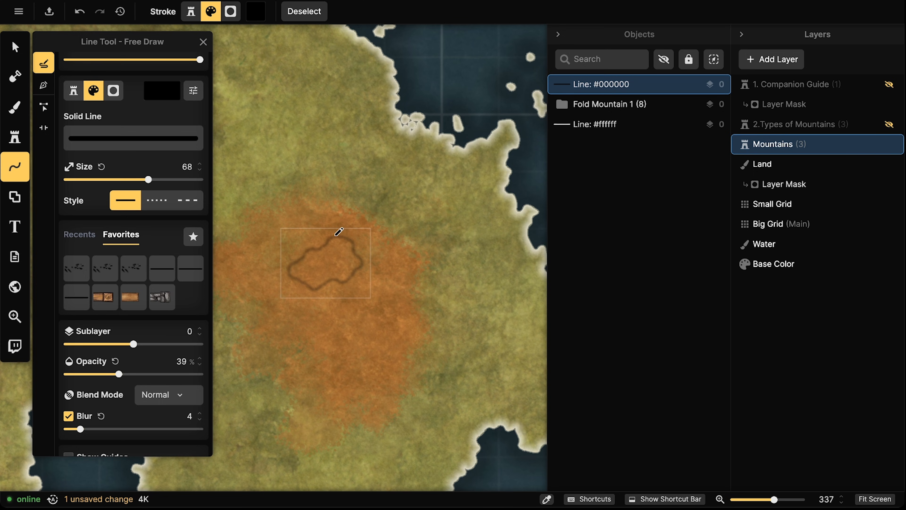
{"action": "key", "text": "Escape"}
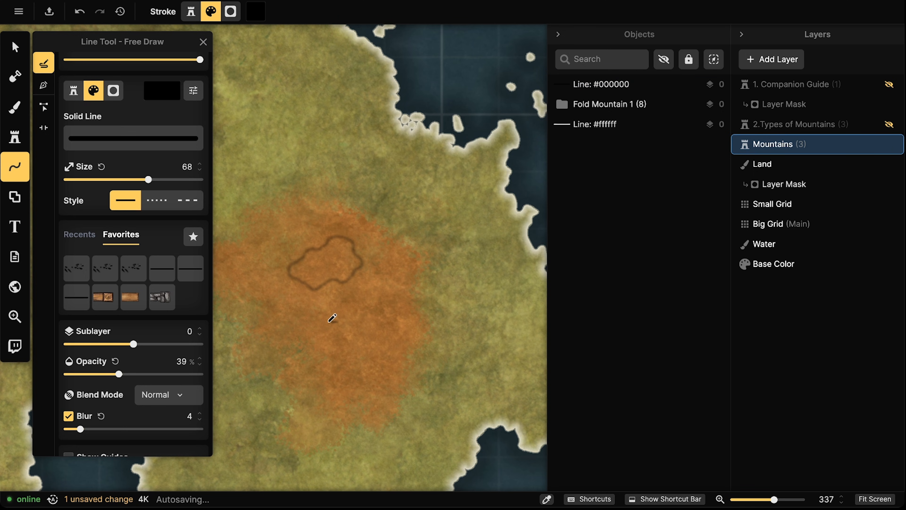
{"action": "mouse_move", "coordinate": [325, 328]}
{"action": "left_mouse_down"}
{"action": "mouse_move", "coordinate": [332, 335]}
{"action": "mouse_move", "coordinate": [337, 321]}
{"action": "left_mouse_up"}
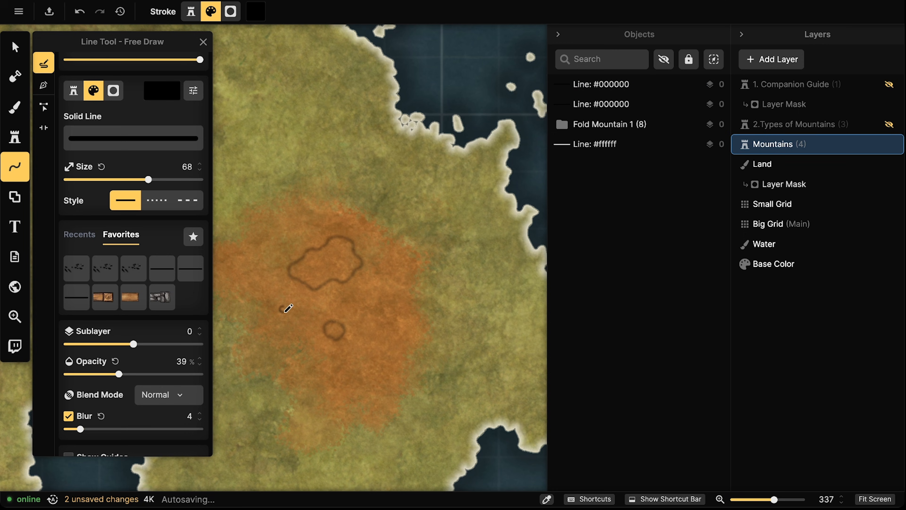
{"action": "left_click_drag", "start_coordinate": [289, 308], "coordinate": [293, 321]}
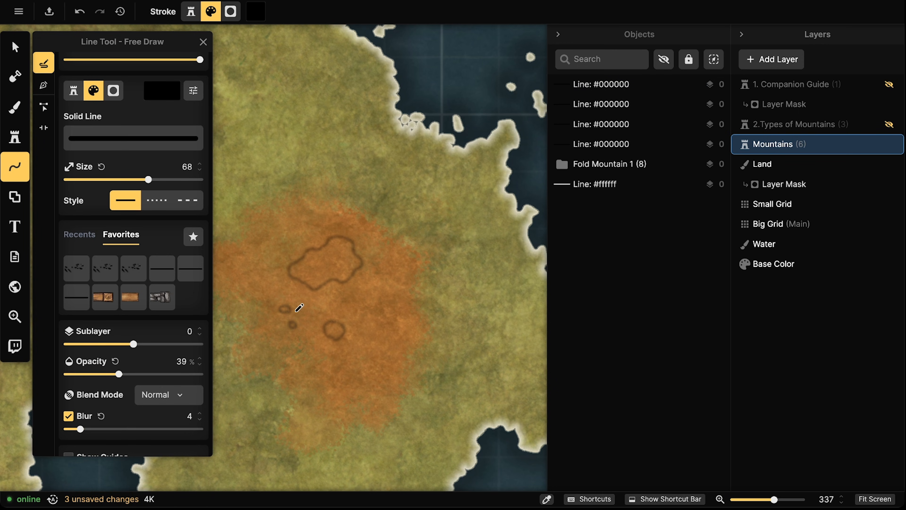
- Move the two smallest outlines on the desert patch slightly farther apart
{"action": "left_click", "coordinate": [15, 47]}
{"action": "scroll", "coordinate": [293, 232], "scroll_direction": "up", "scroll_amount": 3}
{"action": "scroll", "coordinate": [292, 234], "scroll_direction": "up", "scroll_amount": 2}
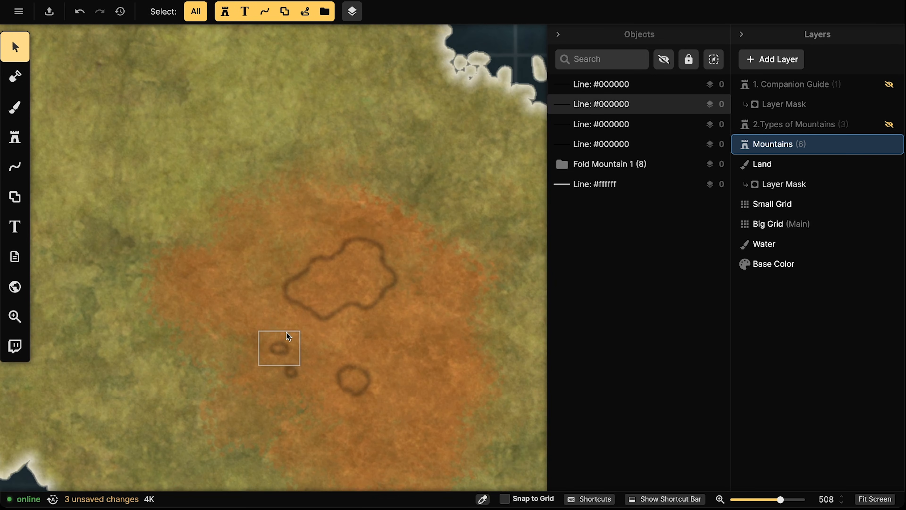
{"action": "left_click", "coordinate": [284, 371]}
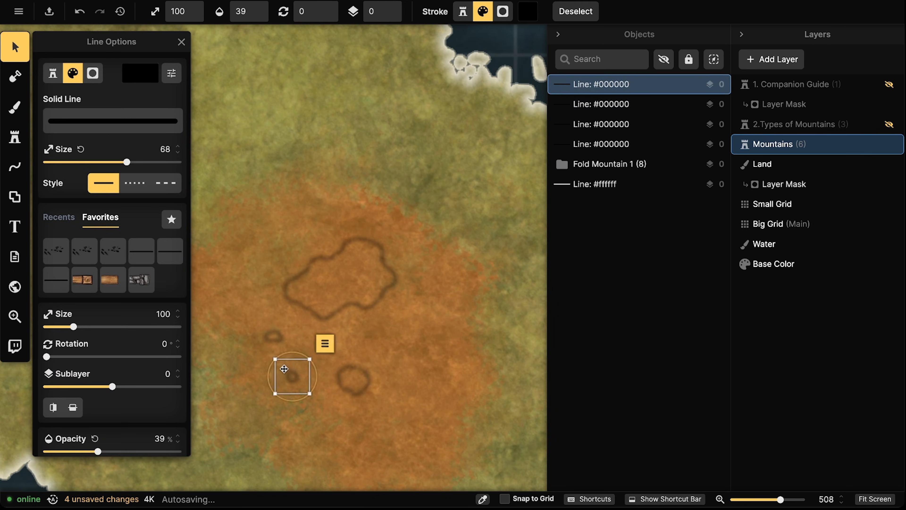
{"action": "key", "text": "Escape"}
- Load the size 44 favourite Solid Line for free drawing and lower its blur to 4
{"action": "left_click", "coordinate": [15, 166]}
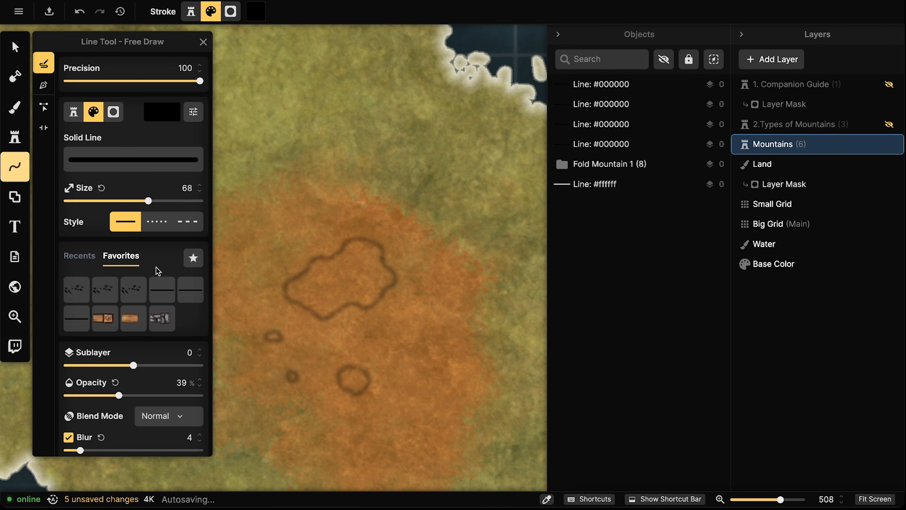
{"action": "left_click", "coordinate": [162, 289]}
{"action": "left_click", "coordinate": [191, 289]}
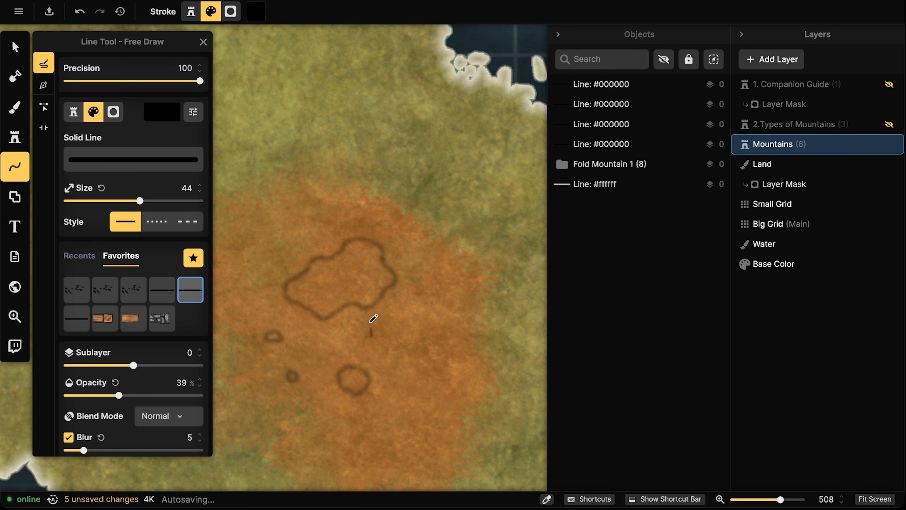
{"action": "left_click_drag", "start_coordinate": [373, 320], "coordinate": [367, 302]}
{"action": "key", "text": "ctrl+z"}
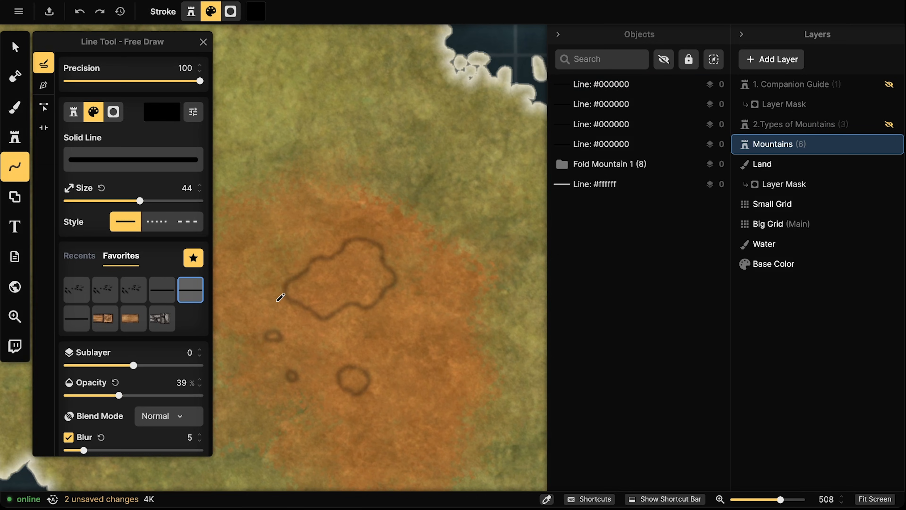
{"action": "left_click", "coordinate": [200, 442]}
{"action": "left_click", "coordinate": [200, 442]}
- Draw short outward hatch strokes all the way around the large plateau outline to suggest its steep slopes
{"action": "mouse_move", "coordinate": [341, 311]}
{"action": "left_mouse_down"}
{"action": "mouse_move", "coordinate": [387, 289]}
{"action": "mouse_move", "coordinate": [364, 317]}
{"action": "left_mouse_up"}
{"action": "left_click_drag", "start_coordinate": [371, 305], "coordinate": [374, 311]}
{"action": "mouse_move", "coordinate": [381, 299]}
{"action": "left_mouse_down"}
{"action": "mouse_move", "coordinate": [379, 309]}
{"action": "mouse_move", "coordinate": [389, 301]}
{"action": "left_mouse_up"}
{"action": "left_click_drag", "start_coordinate": [396, 284], "coordinate": [402, 287]}
{"action": "left_click_drag", "start_coordinate": [396, 275], "coordinate": [402, 275]}
{"action": "mouse_move", "coordinate": [393, 264]}
{"action": "left_mouse_down"}
{"action": "mouse_move", "coordinate": [400, 269]}
{"action": "mouse_move", "coordinate": [391, 253]}
{"action": "left_mouse_up"}
{"action": "left_click_drag", "start_coordinate": [381, 246], "coordinate": [387, 249]}
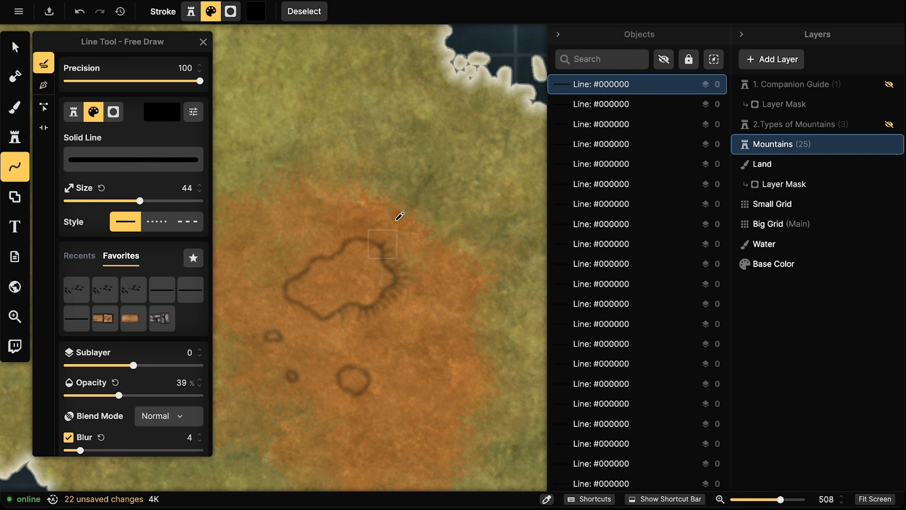
{"action": "key", "text": "Escape"}
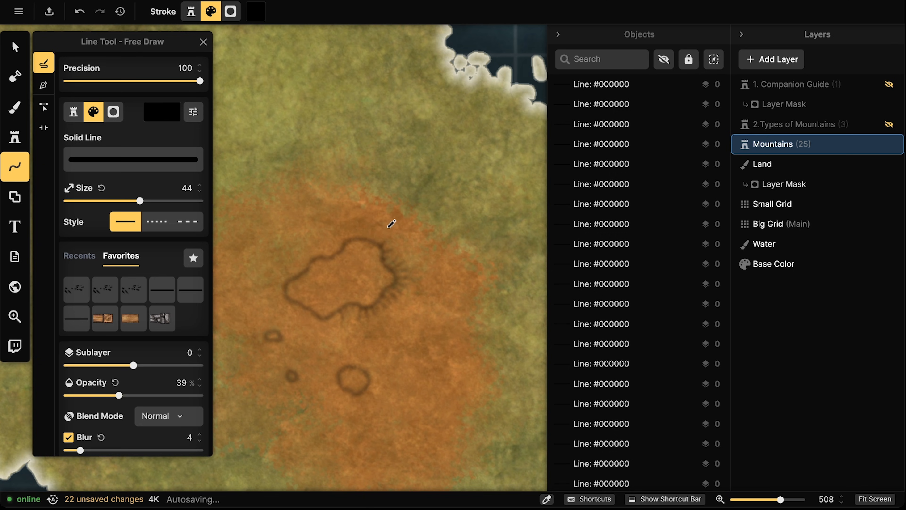
{"action": "mouse_move", "coordinate": [379, 236]}
{"action": "left_mouse_down"}
{"action": "mouse_move", "coordinate": [351, 239]}
{"action": "mouse_move", "coordinate": [348, 226]}
{"action": "mouse_move", "coordinate": [341, 247]}
{"action": "mouse_move", "coordinate": [333, 229]}
{"action": "mouse_move", "coordinate": [340, 249]}
{"action": "mouse_move", "coordinate": [333, 241]}
{"action": "mouse_move", "coordinate": [335, 255]}
{"action": "mouse_move", "coordinate": [330, 243]}
{"action": "mouse_move", "coordinate": [325, 257]}
{"action": "mouse_move", "coordinate": [335, 224]}
{"action": "mouse_move", "coordinate": [321, 254]}
{"action": "mouse_move", "coordinate": [307, 265]}
{"action": "mouse_move", "coordinate": [305, 254]}
{"action": "mouse_move", "coordinate": [304, 272]}
{"action": "mouse_move", "coordinate": [290, 261]}
{"action": "mouse_move", "coordinate": [308, 262]}
{"action": "mouse_move", "coordinate": [286, 282]}
{"action": "mouse_move", "coordinate": [292, 258]}
{"action": "mouse_move", "coordinate": [291, 280]}
{"action": "mouse_move", "coordinate": [266, 286]}
{"action": "mouse_move", "coordinate": [284, 292]}
{"action": "mouse_move", "coordinate": [285, 306]}
{"action": "mouse_move", "coordinate": [296, 302]}
{"action": "mouse_move", "coordinate": [289, 310]}
{"action": "mouse_move", "coordinate": [309, 310]}
{"action": "mouse_move", "coordinate": [307, 320]}
{"action": "mouse_move", "coordinate": [318, 311]}
{"action": "mouse_move", "coordinate": [319, 334]}
{"action": "mouse_move", "coordinate": [330, 316]}
{"action": "left_mouse_up"}
{"action": "left_click_drag", "start_coordinate": [327, 324], "coordinate": [344, 305]}
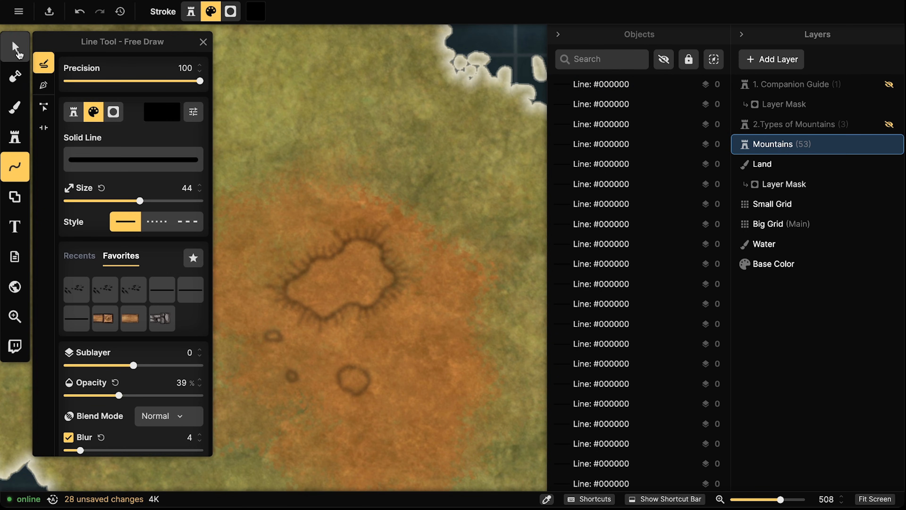
- Select the large plateau outline with its hatch strokes, reduce their blur slightly, and shift them north on the desert patch
{"action": "left_click", "coordinate": [15, 46]}
{"action": "left_click_drag", "start_coordinate": [252, 193], "coordinate": [431, 317]}
{"action": "scroll", "coordinate": [96, 406], "scroll_direction": "down", "scroll_amount": 3}
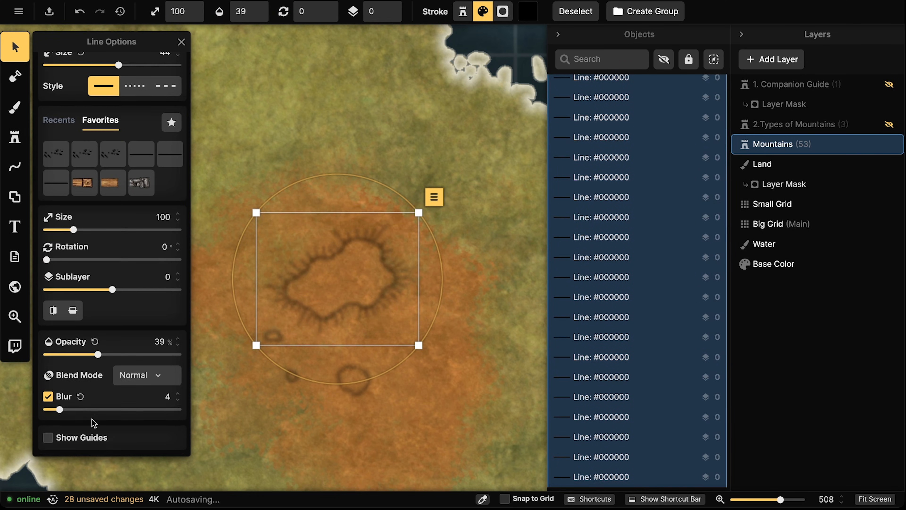
{"action": "left_click_drag", "start_coordinate": [60, 409], "coordinate": [55, 408]}
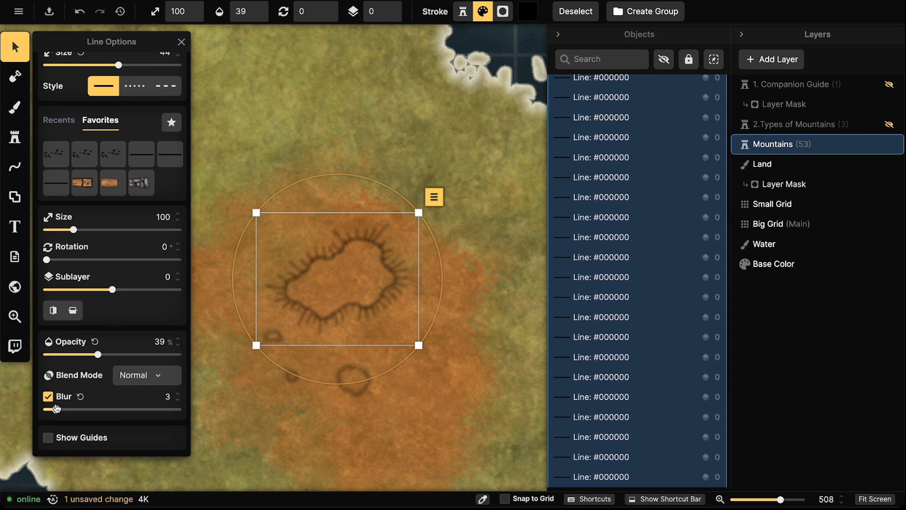
{"action": "left_click_drag", "start_coordinate": [57, 409], "coordinate": [59, 409]}
{"action": "left_click_drag", "start_coordinate": [335, 271], "coordinate": [339, 241]}
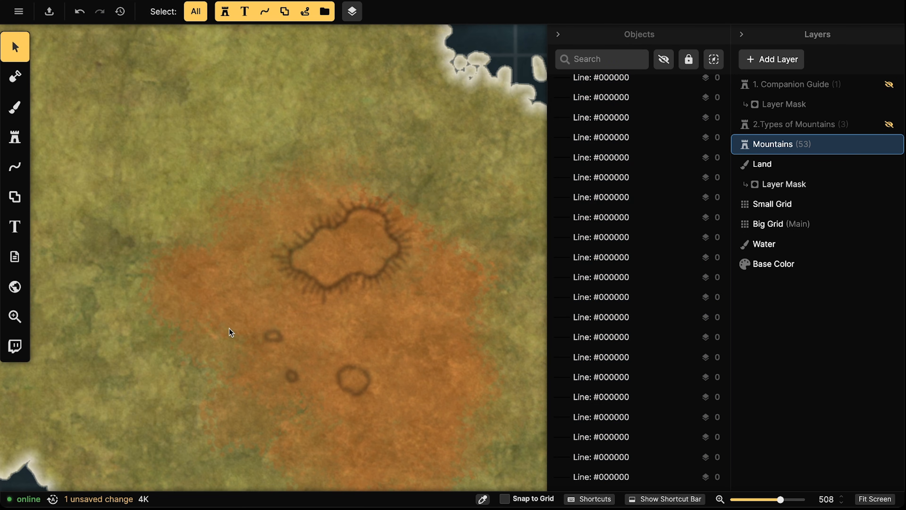
- Select the three small outlines on the desert patch and lower their blur to 2.5
{"action": "left_click_drag", "start_coordinate": [229, 328], "coordinate": [367, 422]}
{"action": "scroll", "coordinate": [105, 422], "scroll_direction": "down", "scroll_amount": 3}
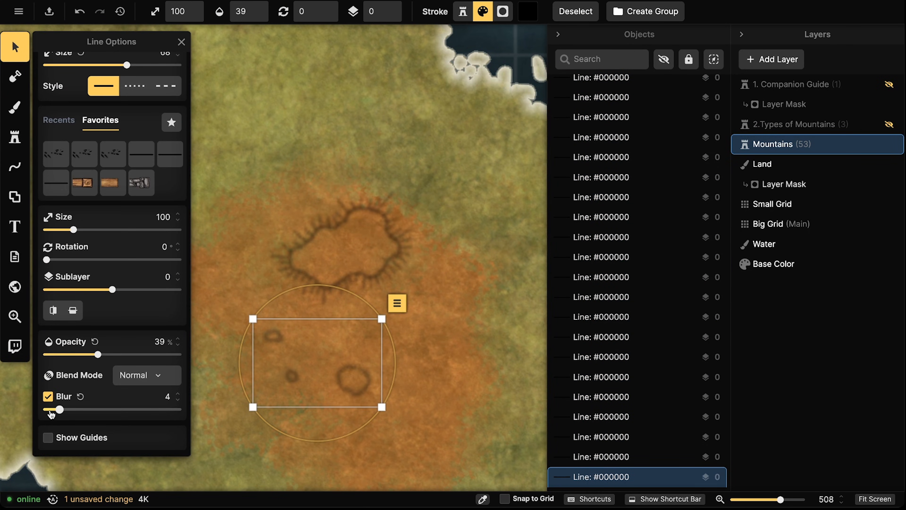
{"action": "left_click_drag", "start_coordinate": [58, 412], "coordinate": [54, 410]}
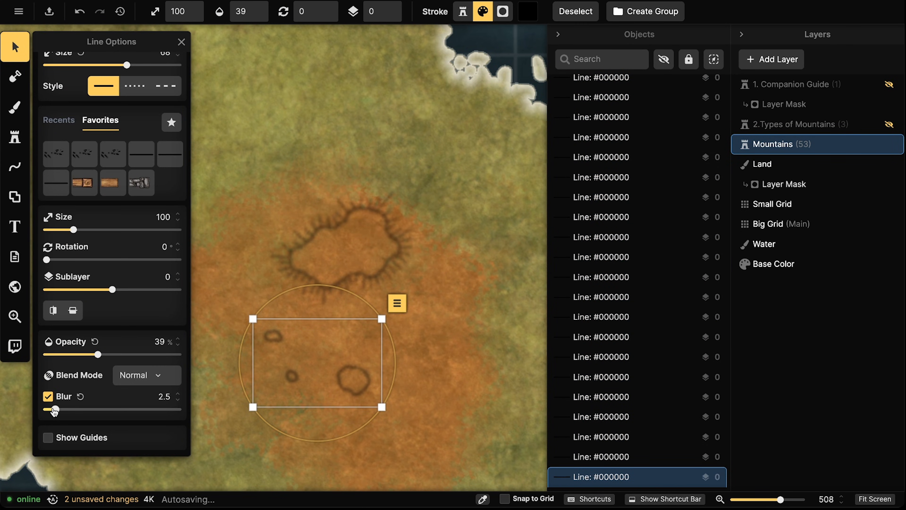
{"action": "left_click", "coordinate": [309, 245]}
{"action": "left_click", "coordinate": [347, 201]}
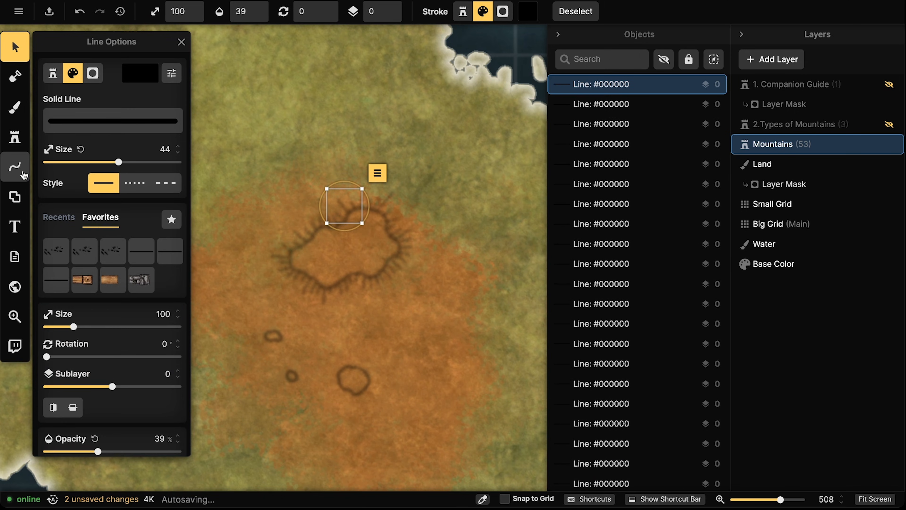
- Draw short outward hatch strokes all the way around each of the three small outlines on the desert patch
{"action": "left_click", "coordinate": [22, 172]}
{"action": "mouse_move", "coordinate": [326, 350]}
{"action": "left_mouse_down"}
{"action": "mouse_move", "coordinate": [346, 343]}
{"action": "mouse_move", "coordinate": [350, 321]}
{"action": "left_mouse_up"}
{"action": "key", "text": "ctrl+z"}
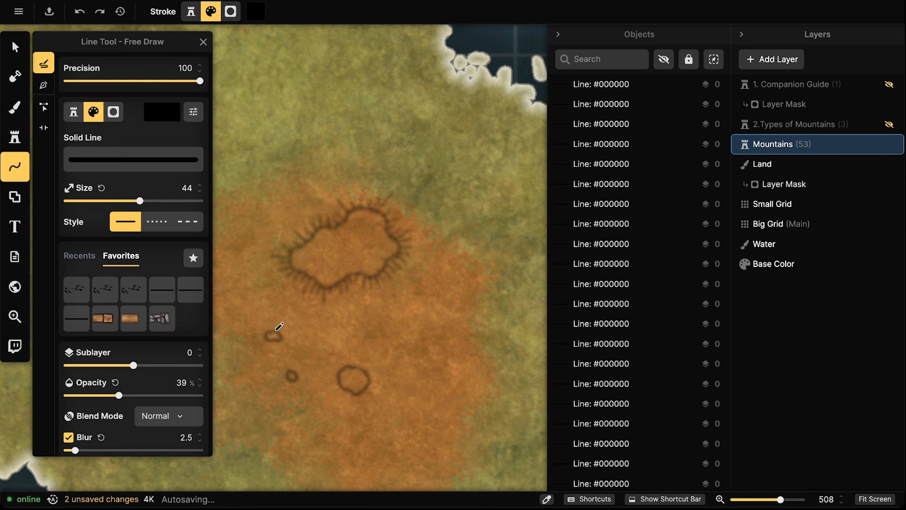
{"action": "left_click_drag", "start_coordinate": [278, 331], "coordinate": [265, 327]}
{"action": "mouse_move", "coordinate": [267, 336]}
{"action": "left_mouse_down"}
{"action": "mouse_move", "coordinate": [259, 341]}
{"action": "mouse_move", "coordinate": [276, 346]}
{"action": "left_mouse_up"}
{"action": "left_click_drag", "start_coordinate": [280, 341], "coordinate": [284, 328]}
{"action": "left_click_drag", "start_coordinate": [290, 370], "coordinate": [287, 386]}
{"action": "left_click_drag", "start_coordinate": [293, 380], "coordinate": [301, 367]}
{"action": "left_click_drag", "start_coordinate": [294, 368], "coordinate": [295, 363]}
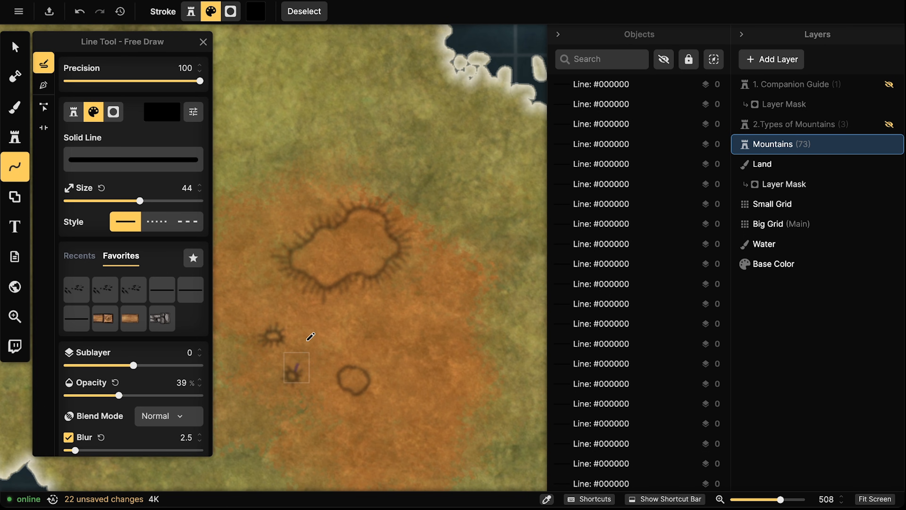
{"action": "mouse_move", "coordinate": [359, 366]}
{"action": "left_mouse_down"}
{"action": "mouse_move", "coordinate": [384, 382]}
{"action": "mouse_move", "coordinate": [351, 404]}
{"action": "mouse_move", "coordinate": [351, 382]}
{"action": "mouse_move", "coordinate": [337, 394]}
{"action": "mouse_move", "coordinate": [343, 388]}
{"action": "mouse_move", "coordinate": [333, 388]}
{"action": "mouse_move", "coordinate": [340, 382]}
{"action": "mouse_move", "coordinate": [331, 370]}
{"action": "mouse_move", "coordinate": [346, 359]}
{"action": "left_mouse_up"}
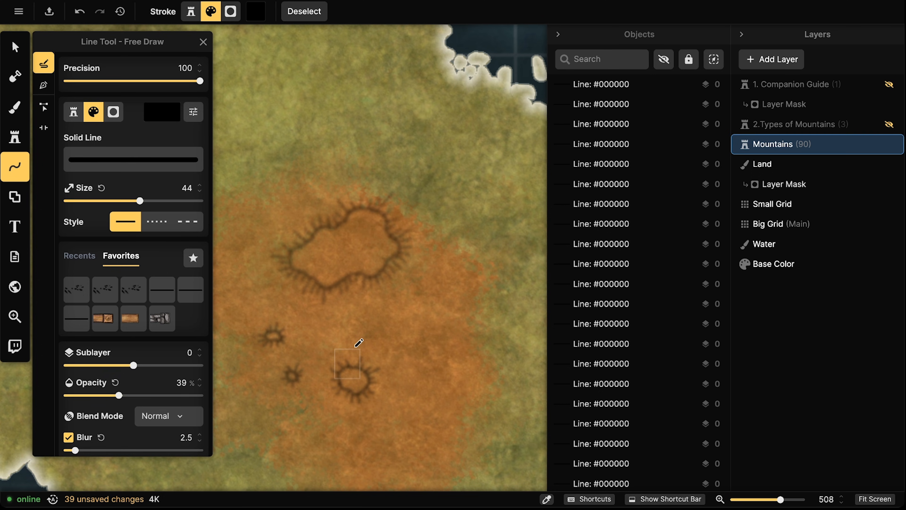
- Draw short contour lines across the outer hatching on the southeastern, southwestern and southern slopes of the large plateau
{"action": "left_click_drag", "start_coordinate": [381, 284], "coordinate": [413, 247]}
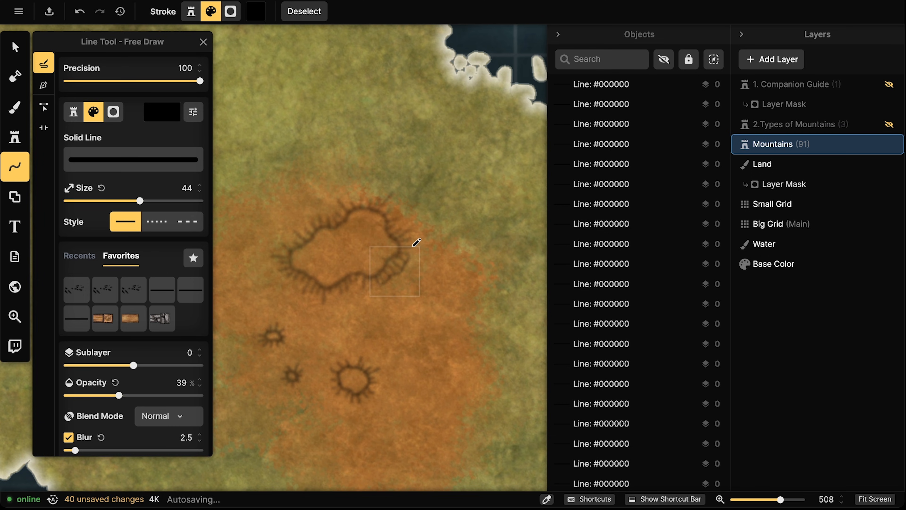
{"action": "left_click_drag", "start_coordinate": [390, 288], "coordinate": [425, 242]}
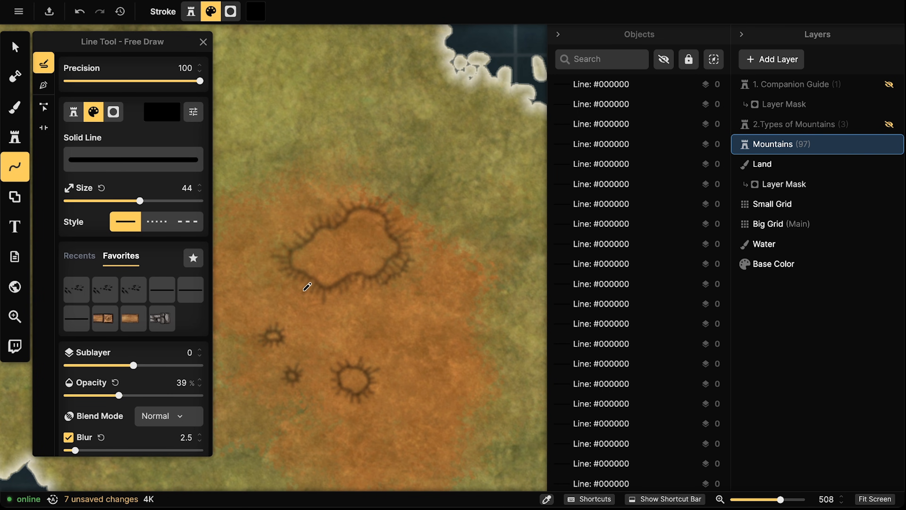
{"action": "mouse_move", "coordinate": [298, 281]}
{"action": "left_mouse_down"}
{"action": "mouse_move", "coordinate": [286, 252]}
{"action": "mouse_move", "coordinate": [285, 273]}
{"action": "left_mouse_up"}
{"action": "left_click_drag", "start_coordinate": [281, 284], "coordinate": [292, 276]}
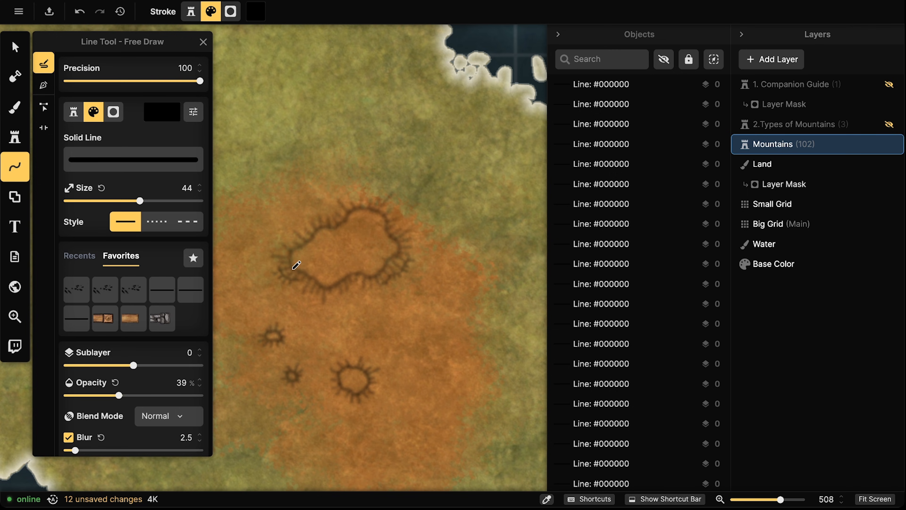
{"action": "mouse_move", "coordinate": [337, 294]}
{"action": "left_mouse_down"}
{"action": "mouse_move", "coordinate": [350, 277]}
{"action": "mouse_move", "coordinate": [361, 282]}
{"action": "mouse_move", "coordinate": [343, 298]}
{"action": "left_mouse_up"}
- Draw broken inner contour lines along the large plateau's rim and interior, plus short ones inside the small round outline
{"action": "mouse_move", "coordinate": [308, 263]}
{"action": "left_mouse_down"}
{"action": "mouse_move", "coordinate": [315, 273]}
{"action": "mouse_move", "coordinate": [339, 273]}
{"action": "mouse_move", "coordinate": [320, 266]}
{"action": "left_mouse_up"}
{"action": "left_click_drag", "start_coordinate": [322, 265], "coordinate": [335, 277]}
{"action": "left_click_drag", "start_coordinate": [336, 276], "coordinate": [343, 272]}
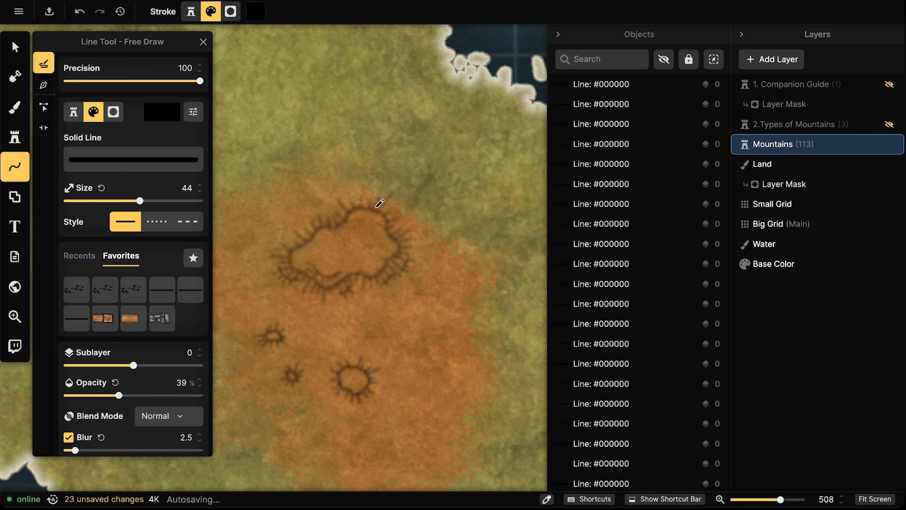
{"action": "mouse_move", "coordinate": [371, 217]}
{"action": "left_mouse_down"}
{"action": "mouse_move", "coordinate": [353, 214]}
{"action": "mouse_move", "coordinate": [324, 234]}
{"action": "mouse_move", "coordinate": [364, 205]}
{"action": "mouse_move", "coordinate": [371, 219]}
{"action": "left_mouse_up"}
{"action": "left_click_drag", "start_coordinate": [368, 266], "coordinate": [389, 243]}
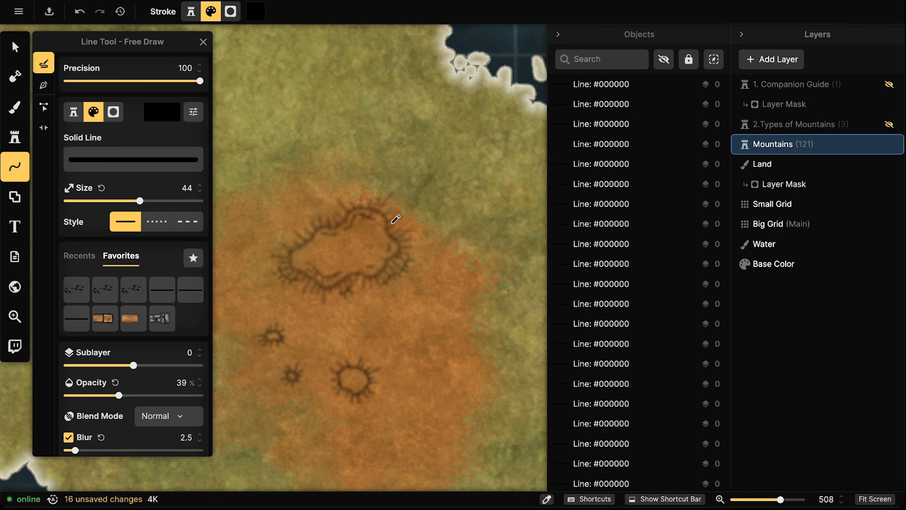
{"action": "mouse_move", "coordinate": [300, 255]}
{"action": "left_mouse_down"}
{"action": "mouse_move", "coordinate": [303, 237]}
{"action": "mouse_move", "coordinate": [324, 264]}
{"action": "mouse_move", "coordinate": [321, 254]}
{"action": "left_mouse_up"}
{"action": "left_click_drag", "start_coordinate": [378, 243], "coordinate": [376, 230]}
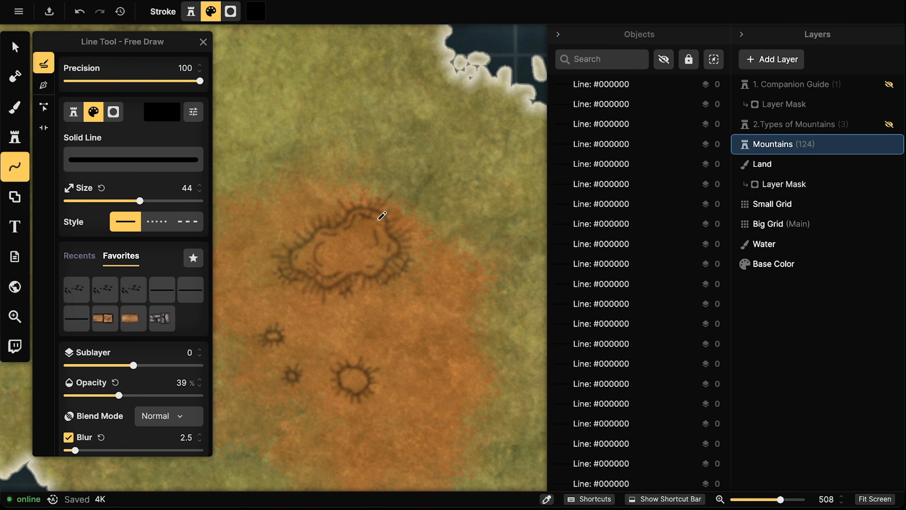
{"action": "mouse_move", "coordinate": [344, 376]}
{"action": "left_mouse_down"}
{"action": "mouse_move", "coordinate": [343, 367]}
{"action": "mouse_move", "coordinate": [364, 380]}
{"action": "left_mouse_up"}
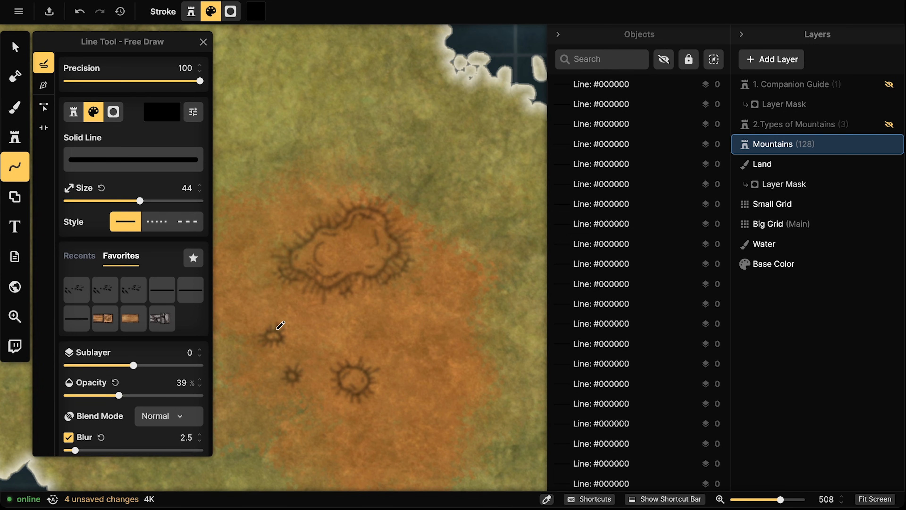
- Select all lines of the large plateau and combine them into one group with the default name Group
{"action": "left_click", "coordinate": [15, 47]}
{"action": "left_click_drag", "start_coordinate": [225, 166], "coordinate": [444, 300]}
{"action": "left_click", "coordinate": [651, 11]}
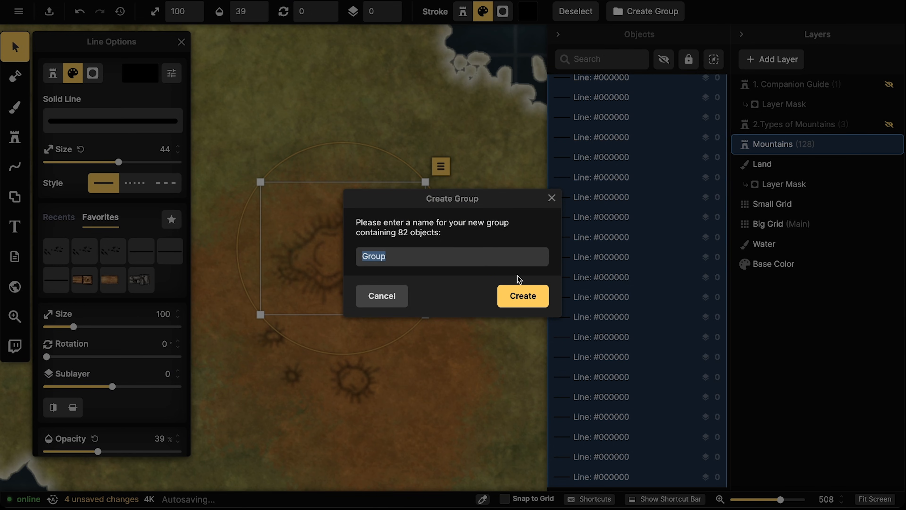
{"action": "left_click", "coordinate": [521, 296]}
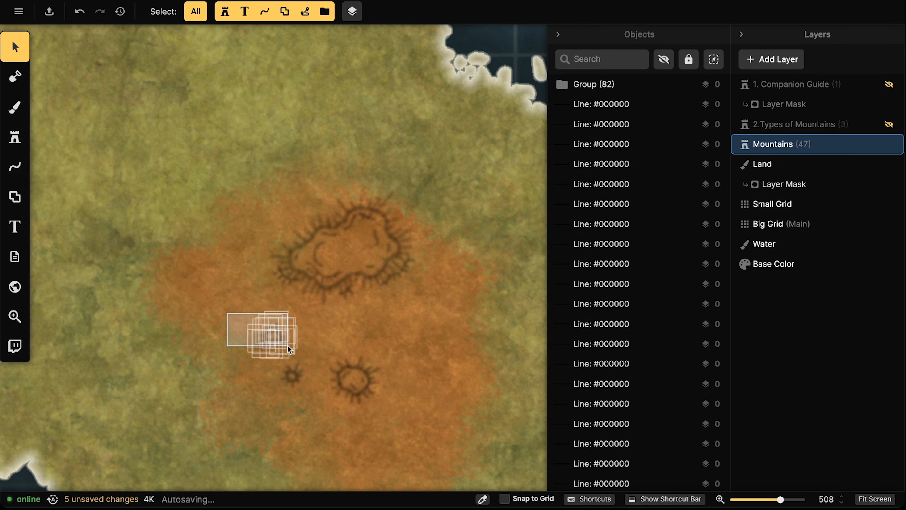
- Select the lines of the northwestern small outline with its hatching and combine them into a group
{"action": "left_click_drag", "start_coordinate": [287, 345], "coordinate": [289, 346]}
{"action": "left_click", "coordinate": [647, 5]}
{"action": "left_click", "coordinate": [381, 295]}
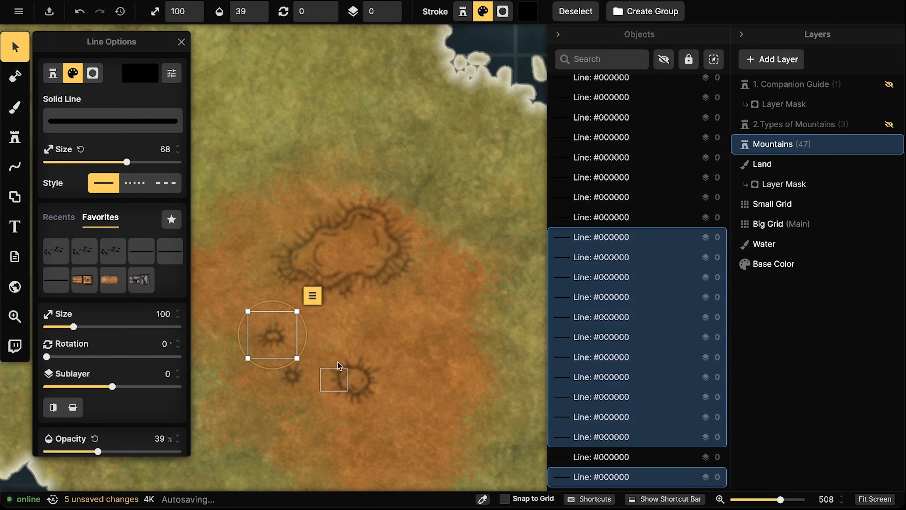
{"action": "left_click", "coordinate": [621, 11]}
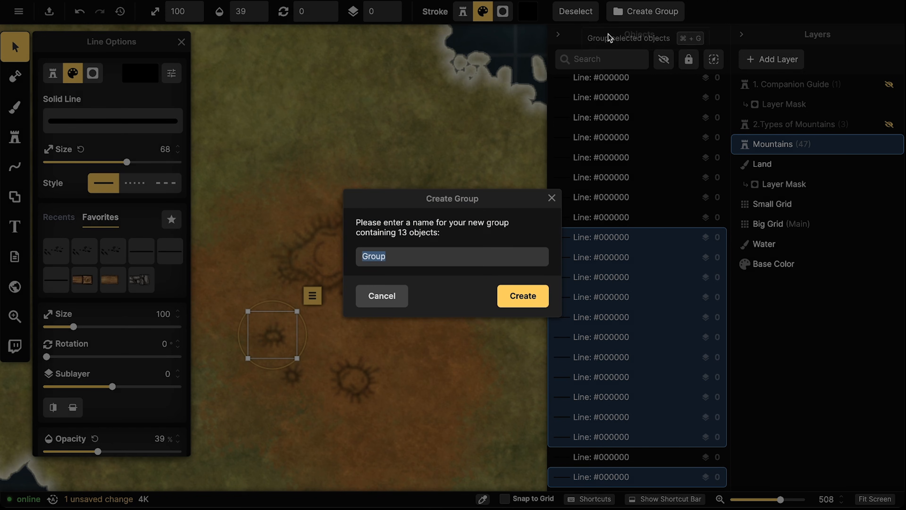
{"action": "key", "text": "Return"}
- Combine the lines of the smallest outline into one group and those of the round outline into another
{"action": "left_click_drag", "start_coordinate": [286, 431], "coordinate": [296, 359]}
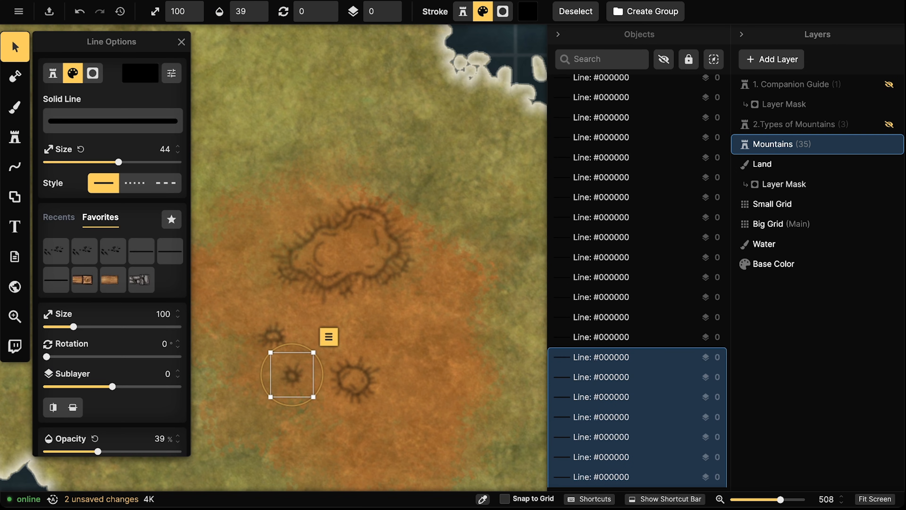
{"action": "left_click", "coordinate": [620, 13]}
{"action": "left_click", "coordinate": [522, 296]}
{"action": "left_click_drag", "start_coordinate": [419, 339], "coordinate": [327, 414]}
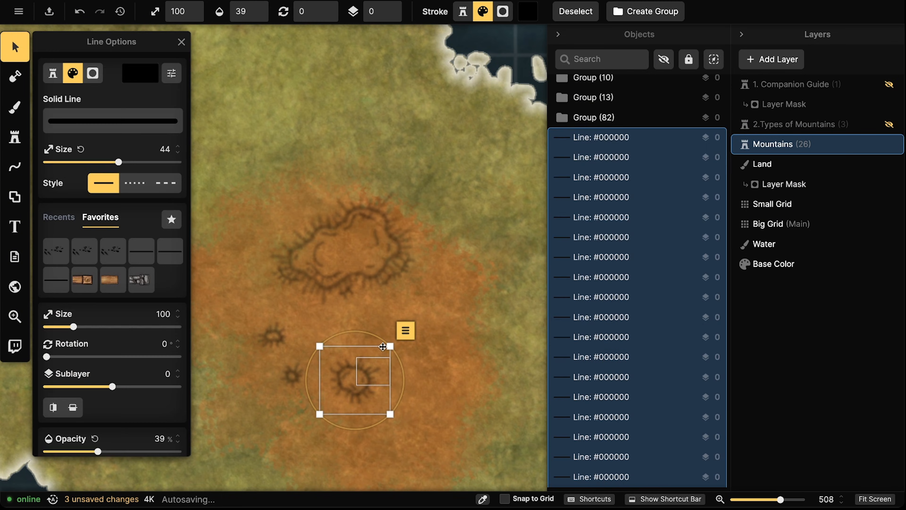
{"action": "left_click", "coordinate": [672, 17]}
{"action": "left_click", "coordinate": [522, 296]}
- Move the round outline northeast and the smallest one southeast, and shift the large plateau northwest with a slight clockwise rotation
{"action": "left_click_drag", "start_coordinate": [355, 383], "coordinate": [394, 361]}
{"action": "left_click_drag", "start_coordinate": [294, 372], "coordinate": [334, 414]}
{"action": "left_click_drag", "start_coordinate": [327, 260], "coordinate": [310, 274]}
{"action": "key", "text": "period"}
{"action": "key", "text": "period"}
{"action": "key", "text": "period"}
- Bring the three small outlines closer beneath the large plateau, slightly rotating the one placed directly under it
{"action": "left_click", "coordinate": [388, 357]}
{"action": "left_click_drag", "start_coordinate": [389, 361], "coordinate": [365, 359]}
{"action": "left_click", "coordinate": [282, 345]}
{"action": "left_click", "coordinate": [277, 338]}
{"action": "left_click_drag", "start_coordinate": [277, 339], "coordinate": [307, 324]}
{"action": "key", "text": "period"}
{"action": "key", "text": "period"}
{"action": "left_click", "coordinate": [317, 401]}
{"action": "left_click", "coordinate": [324, 416]}
{"action": "mouse_move", "coordinate": [324, 416]}
{"action": "left_mouse_down"}
{"action": "mouse_move", "coordinate": [374, 364]}
{"action": "mouse_move", "coordinate": [389, 375]}
{"action": "mouse_move", "coordinate": [354, 405]}
{"action": "mouse_move", "coordinate": [348, 400]}
{"action": "left_mouse_up"}
- Select the large plateau and small outlines together and shift them towards the middle of the orange patch
{"action": "mouse_move", "coordinate": [219, 193]}
{"action": "left_mouse_down"}
{"action": "mouse_move", "coordinate": [378, 421]}
{"action": "mouse_move", "coordinate": [431, 394]}
{"action": "mouse_move", "coordinate": [448, 347]}
{"action": "left_mouse_up"}
{"action": "left_click_drag", "start_coordinate": [312, 287], "coordinate": [334, 318]}
{"action": "key", "text": "Escape"}
{"action": "scroll", "coordinate": [299, 287], "scroll_direction": "down", "scroll_amount": 5}
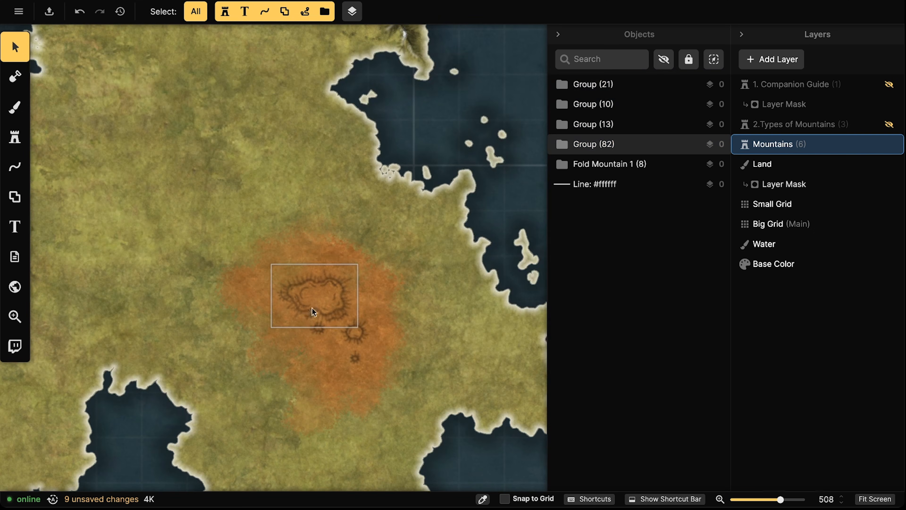
{"action": "scroll", "coordinate": [312, 311], "scroll_direction": "down", "scroll_amount": 3}
{"action": "left_click_drag", "start_coordinate": [230, 192], "coordinate": [370, 330]}
{"action": "left_click_drag", "start_coordinate": [320, 268], "coordinate": [322, 269]}
{"action": "left_click", "coordinate": [243, 231]}
{"action": "scroll", "coordinate": [242, 230], "scroll_direction": "down", "scroll_amount": 1}
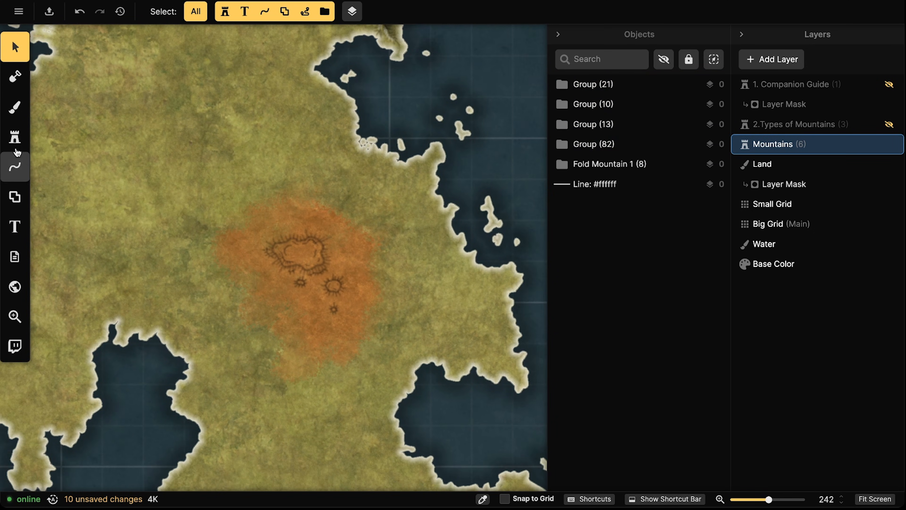
- Bring up the Orange Desert texture brush for painting on the Land layer
{"action": "left_click", "coordinate": [15, 137]}
{"action": "left_click", "coordinate": [14, 107]}
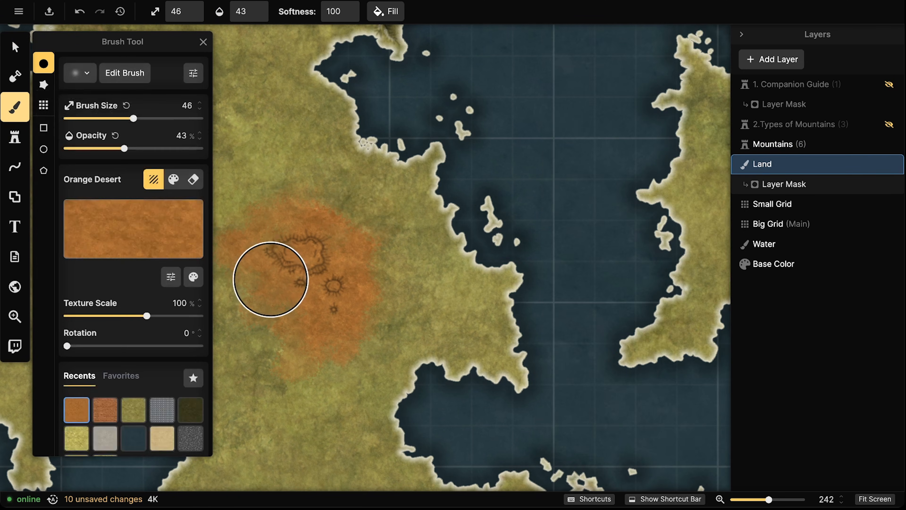
- Lower the brightness of the Orange Desert texture and save the dark variant as a favorite
{"action": "scroll", "coordinate": [271, 279], "scroll_direction": "down", "scroll_amount": 1}
{"action": "left_click_drag", "start_coordinate": [283, 321], "coordinate": [398, 318]}
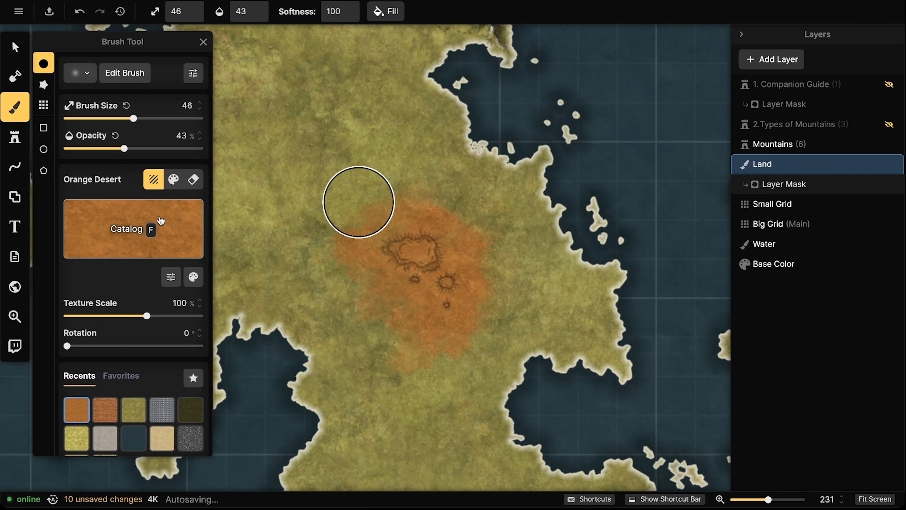
{"action": "left_click", "coordinate": [193, 282]}
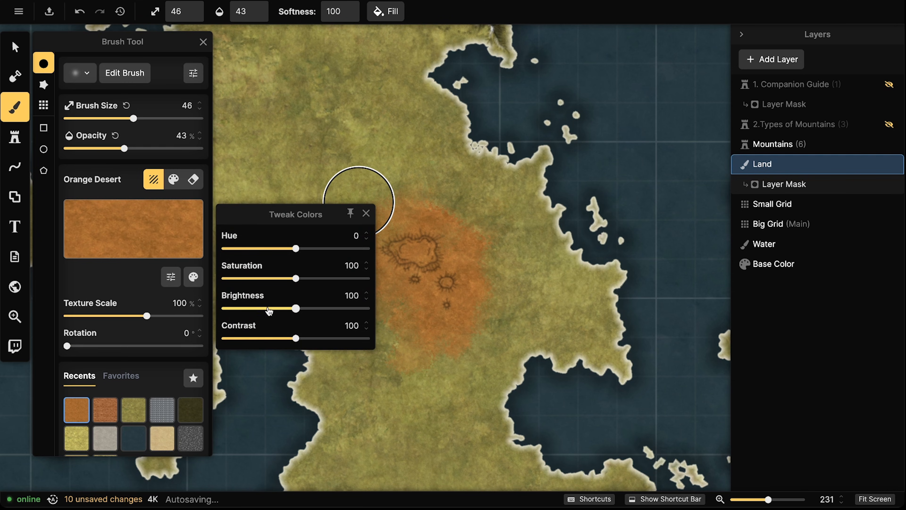
{"action": "left_click_drag", "start_coordinate": [269, 309], "coordinate": [263, 309]}
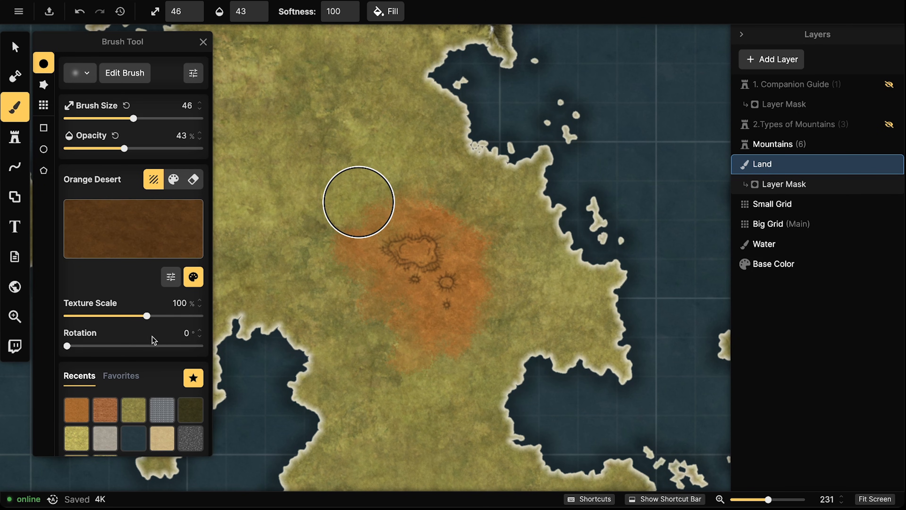
- Reselect the original Orange Desert texture, set its brightness to 126 and save the bright variant as a favorite
{"action": "left_click", "coordinate": [108, 413]}
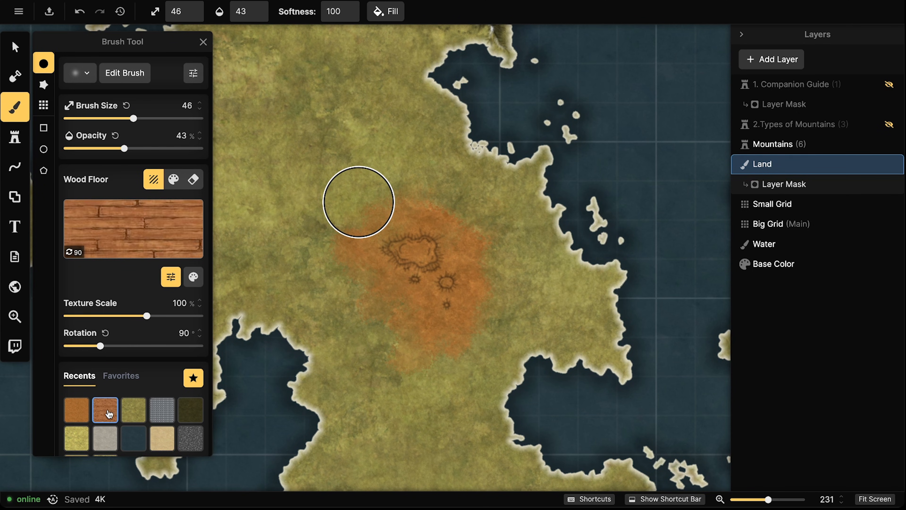
{"action": "left_click", "coordinate": [76, 409]}
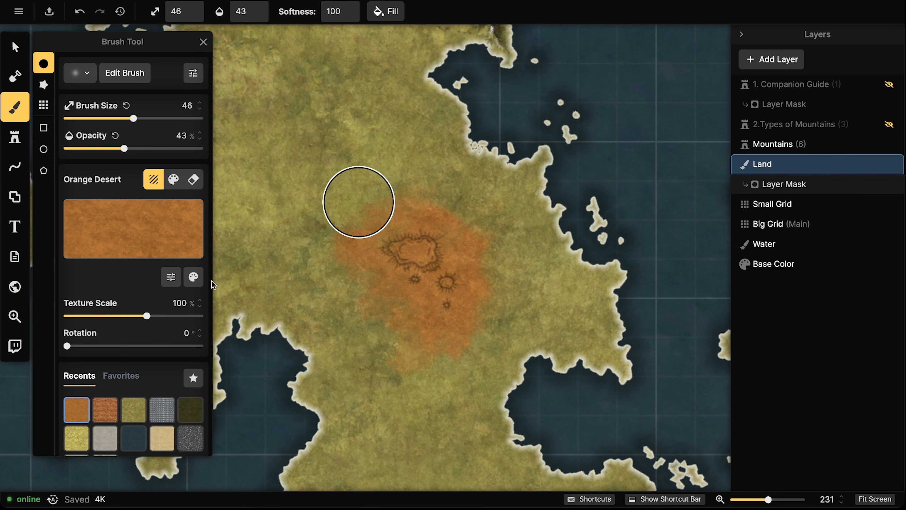
{"action": "left_click", "coordinate": [193, 277]}
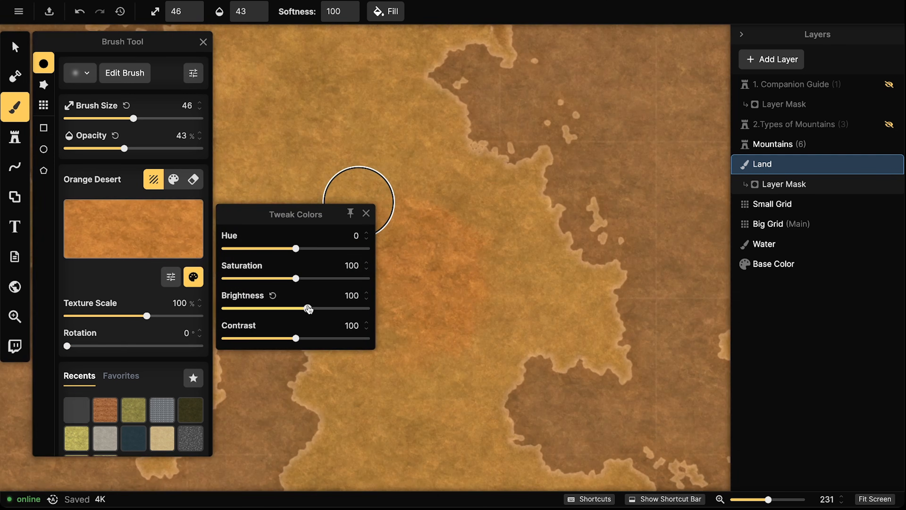
{"action": "left_click_drag", "start_coordinate": [305, 306], "coordinate": [311, 309]}
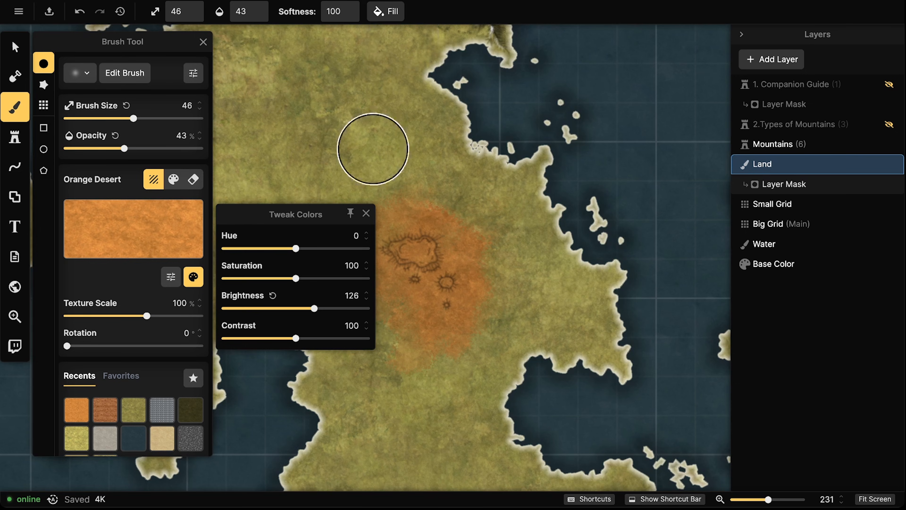
- Choose the dark Orange Desert favorite and switch to the Dirt 2 brush
{"action": "left_click", "coordinate": [121, 376]}
{"action": "left_click", "coordinate": [105, 411]}
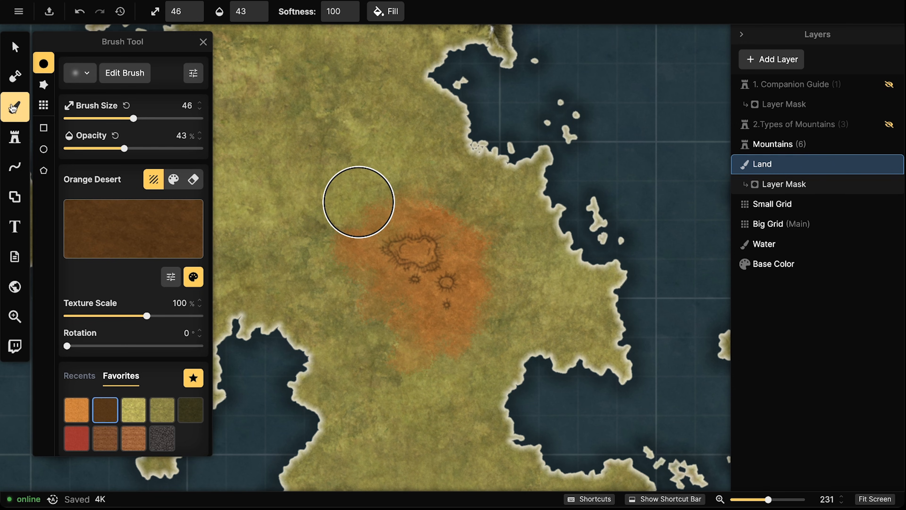
{"action": "left_click", "coordinate": [95, 73]}
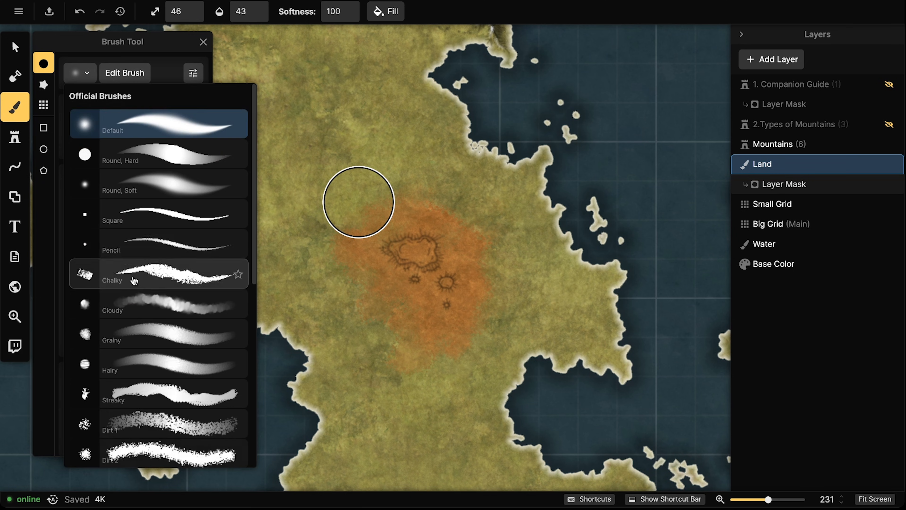
{"action": "scroll", "coordinate": [144, 371], "scroll_direction": "down", "scroll_amount": 3}
{"action": "scroll", "coordinate": [144, 372], "scroll_direction": "down", "scroll_amount": 3}
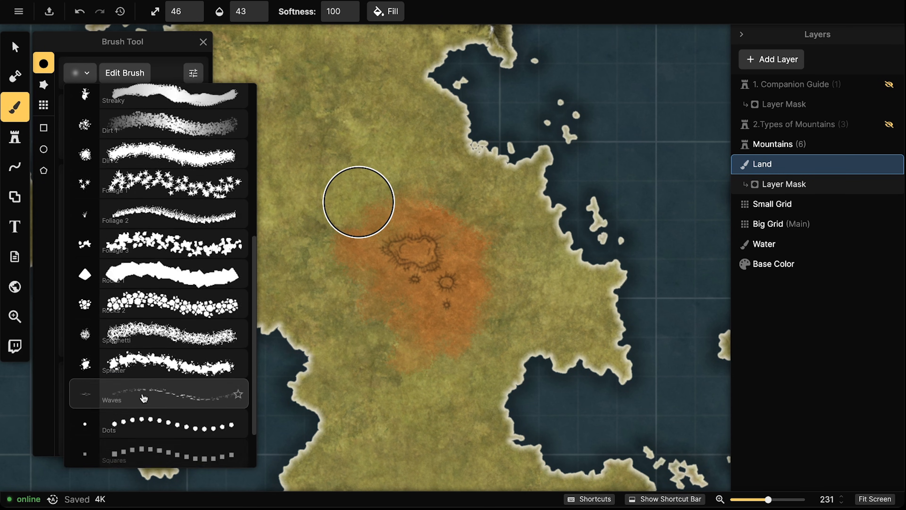
{"action": "scroll", "coordinate": [146, 286], "scroll_direction": "up", "scroll_amount": 1}
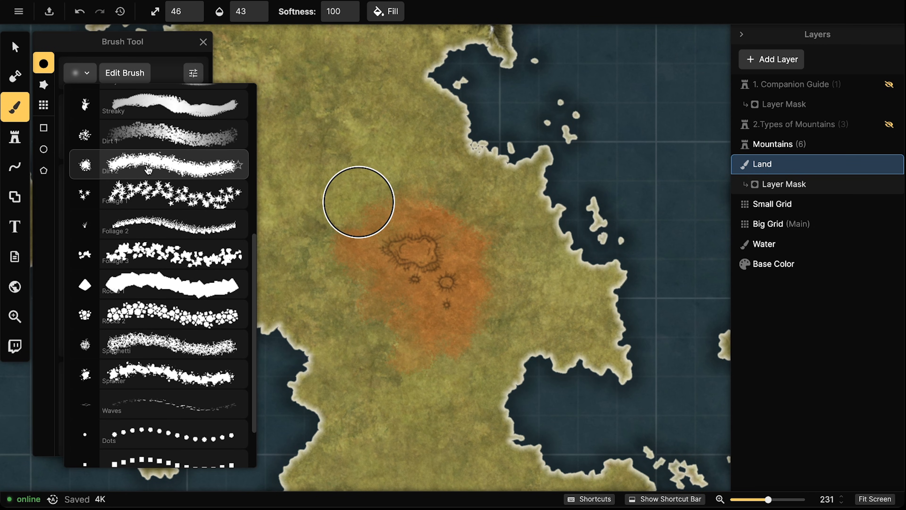
{"action": "left_click", "coordinate": [148, 171]}
- Set the brush size to 6 and the opacity to 26%
{"action": "key", "text": "bracketleft"}
{"action": "left_click", "coordinate": [102, 149]}
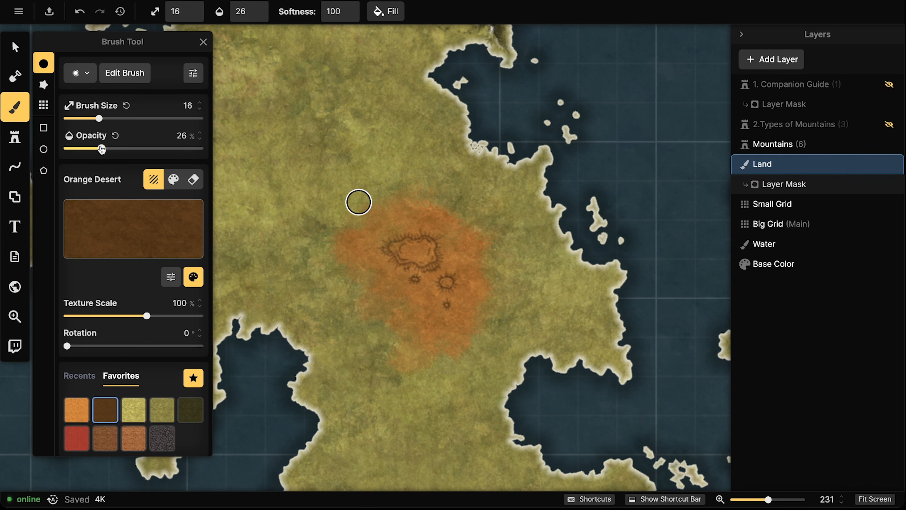
{"action": "scroll", "coordinate": [386, 322], "scroll_direction": "up", "scroll_amount": 3}
{"action": "key", "text": "bracketleft"}
{"action": "scroll", "coordinate": [440, 314], "scroll_direction": "up", "scroll_amount": 2}
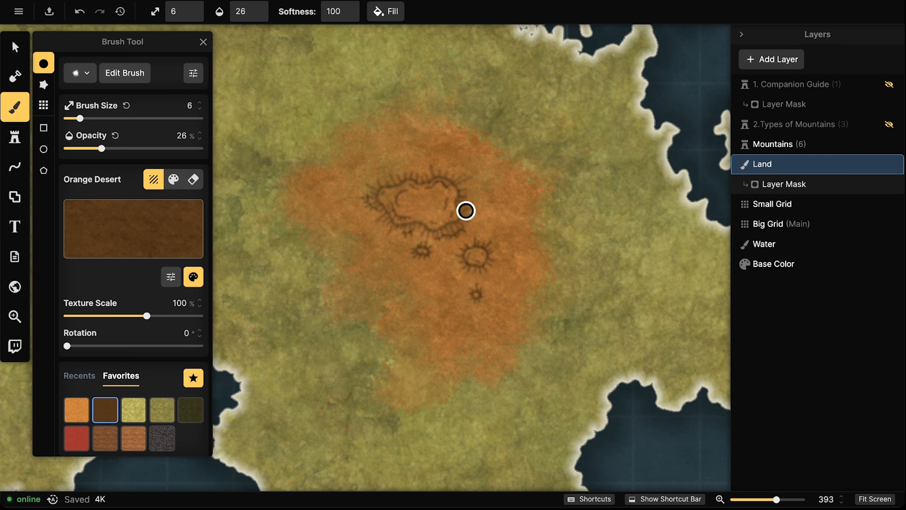
- Paint dark shading around the rim of the largest crater, concentrating on its eastern side
{"action": "mouse_move", "coordinate": [464, 220]}
{"action": "left_mouse_down"}
{"action": "mouse_move", "coordinate": [447, 176]}
{"action": "mouse_move", "coordinate": [416, 178]}
{"action": "mouse_move", "coordinate": [455, 180]}
{"action": "mouse_move", "coordinate": [462, 217]}
{"action": "mouse_move", "coordinate": [438, 233]}
{"action": "mouse_move", "coordinate": [403, 229]}
{"action": "mouse_move", "coordinate": [409, 217]}
{"action": "mouse_move", "coordinate": [413, 232]}
{"action": "mouse_move", "coordinate": [406, 226]}
{"action": "mouse_move", "coordinate": [452, 231]}
{"action": "mouse_move", "coordinate": [466, 215]}
{"action": "mouse_move", "coordinate": [458, 182]}
{"action": "mouse_move", "coordinate": [422, 183]}
{"action": "mouse_move", "coordinate": [436, 171]}
{"action": "mouse_move", "coordinate": [417, 166]}
{"action": "left_mouse_up"}
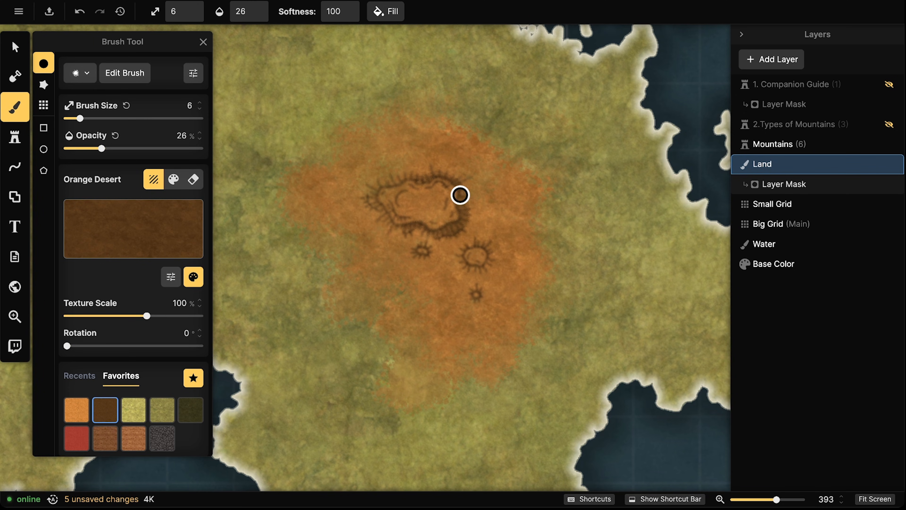
{"action": "mouse_move", "coordinate": [471, 203]}
{"action": "left_mouse_down"}
{"action": "mouse_move", "coordinate": [468, 232]}
{"action": "mouse_move", "coordinate": [443, 242]}
{"action": "mouse_move", "coordinate": [474, 222]}
{"action": "mouse_move", "coordinate": [463, 179]}
{"action": "left_mouse_up"}
{"action": "mouse_move", "coordinate": [472, 214]}
{"action": "left_mouse_down"}
{"action": "mouse_move", "coordinate": [467, 200]}
{"action": "mouse_move", "coordinate": [421, 180]}
{"action": "mouse_move", "coordinate": [453, 201]}
{"action": "mouse_move", "coordinate": [443, 180]}
{"action": "mouse_move", "coordinate": [454, 212]}
{"action": "mouse_move", "coordinate": [431, 223]}
{"action": "mouse_move", "coordinate": [404, 204]}
{"action": "left_mouse_up"}
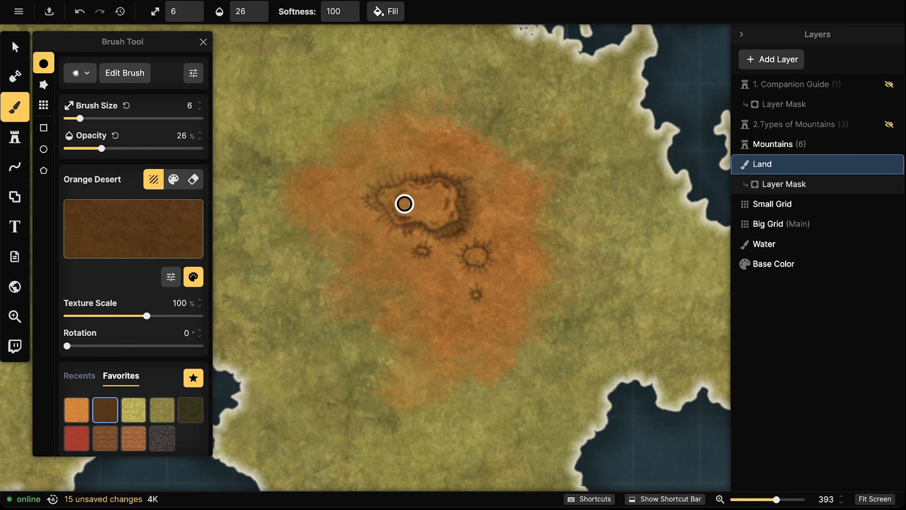
{"action": "mouse_move", "coordinate": [483, 189]}
{"action": "left_mouse_down"}
{"action": "mouse_move", "coordinate": [472, 227]}
{"action": "mouse_move", "coordinate": [446, 248]}
{"action": "mouse_move", "coordinate": [431, 227]}
{"action": "mouse_move", "coordinate": [405, 240]}
{"action": "mouse_move", "coordinate": [443, 235]}
{"action": "mouse_move", "coordinate": [433, 250]}
{"action": "mouse_move", "coordinate": [475, 234]}
{"action": "mouse_move", "coordinate": [492, 181]}
{"action": "mouse_move", "coordinate": [495, 209]}
{"action": "mouse_move", "coordinate": [465, 164]}
{"action": "mouse_move", "coordinate": [413, 169]}
{"action": "mouse_move", "coordinate": [453, 157]}
{"action": "mouse_move", "coordinate": [474, 170]}
{"action": "mouse_move", "coordinate": [461, 196]}
{"action": "mouse_move", "coordinate": [467, 214]}
{"action": "mouse_move", "coordinate": [443, 230]}
{"action": "mouse_move", "coordinate": [460, 219]}
{"action": "mouse_move", "coordinate": [455, 182]}
{"action": "mouse_move", "coordinate": [471, 214]}
{"action": "mouse_move", "coordinate": [475, 206]}
{"action": "mouse_move", "coordinate": [459, 188]}
{"action": "mouse_move", "coordinate": [451, 227]}
{"action": "mouse_move", "coordinate": [408, 224]}
{"action": "mouse_move", "coordinate": [460, 196]}
{"action": "mouse_move", "coordinate": [455, 174]}
{"action": "mouse_move", "coordinate": [432, 162]}
{"action": "mouse_move", "coordinate": [373, 199]}
{"action": "left_mouse_up"}
{"action": "left_click_drag", "start_coordinate": [395, 227], "coordinate": [409, 219]}
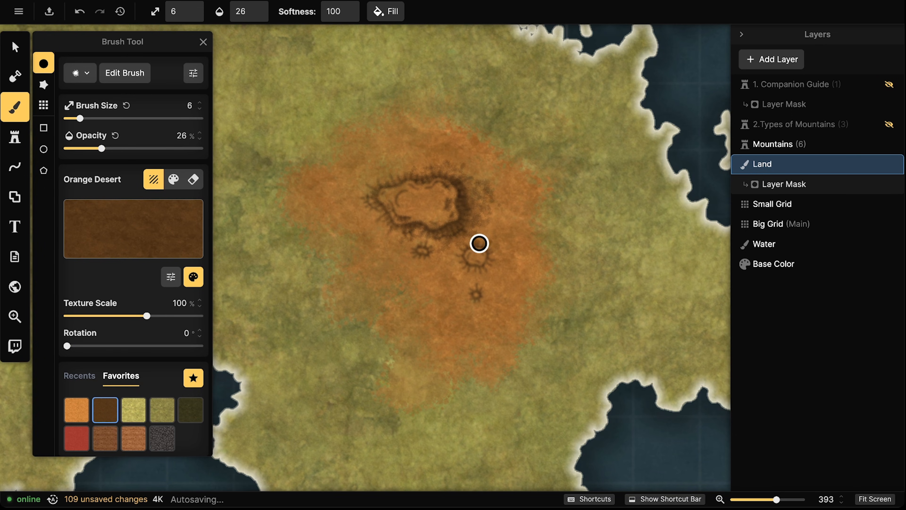
- Undo the first shading attempt on the round crater southeast of the largest one and repaint its dark rim
{"action": "left_click_drag", "start_coordinate": [479, 243], "coordinate": [478, 269]}
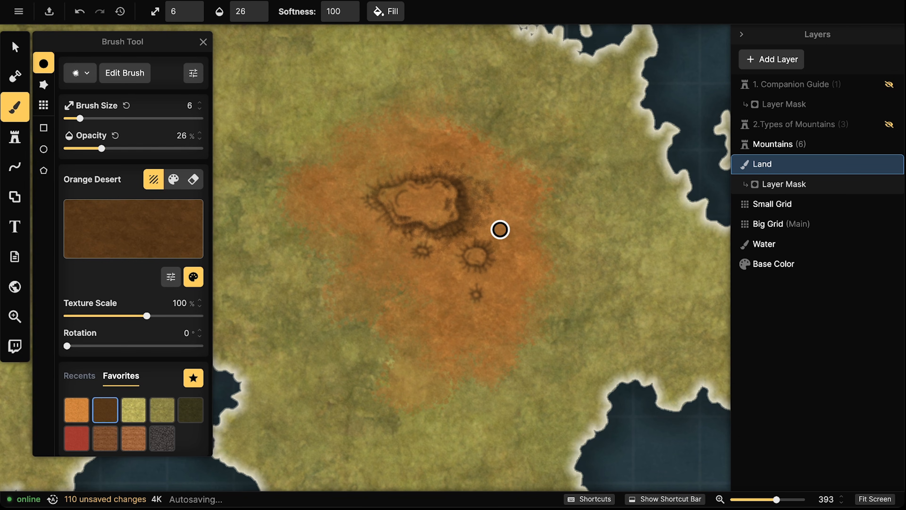
{"action": "key", "text": "ctrl+z"}
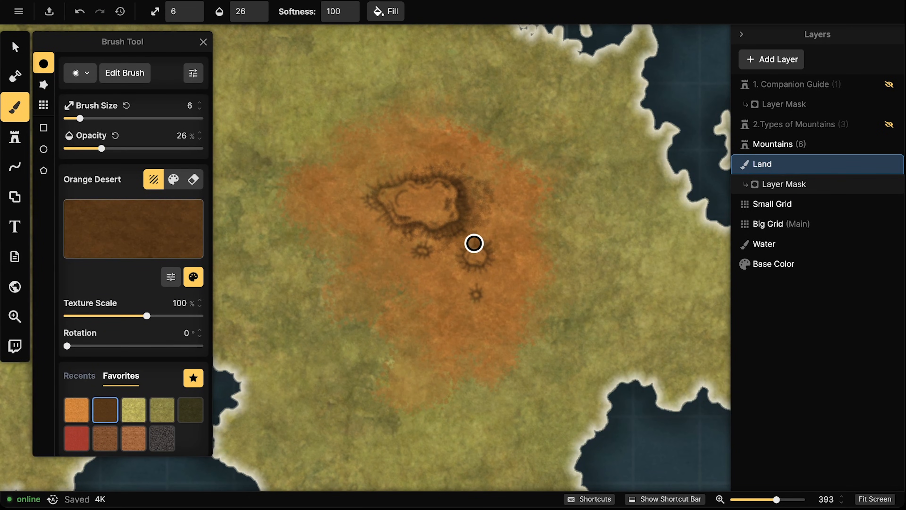
{"action": "mouse_move", "coordinate": [460, 259]}
{"action": "left_mouse_down"}
{"action": "mouse_move", "coordinate": [476, 269]}
{"action": "mouse_move", "coordinate": [492, 250]}
{"action": "mouse_move", "coordinate": [478, 238]}
{"action": "mouse_move", "coordinate": [492, 244]}
{"action": "mouse_move", "coordinate": [481, 268]}
{"action": "mouse_move", "coordinate": [492, 260]}
{"action": "mouse_move", "coordinate": [477, 271]}
{"action": "mouse_move", "coordinate": [487, 264]}
{"action": "mouse_move", "coordinate": [487, 247]}
{"action": "mouse_move", "coordinate": [493, 258]}
{"action": "mouse_move", "coordinate": [485, 266]}
{"action": "mouse_move", "coordinate": [481, 244]}
{"action": "mouse_move", "coordinate": [482, 271]}
{"action": "mouse_move", "coordinate": [493, 236]}
{"action": "left_mouse_up"}
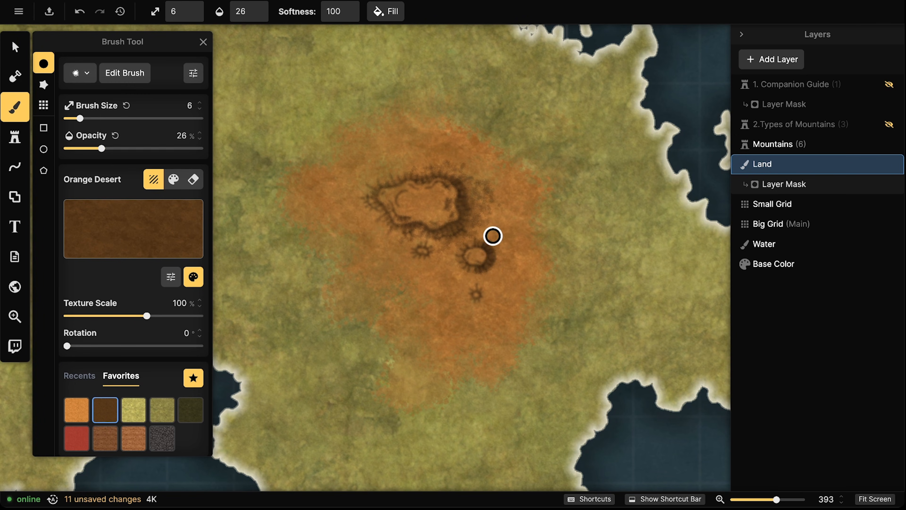
- Highlight the floor of the largest crater and the small crater beneath it using the bright Orange Desert favorite
{"action": "left_click", "coordinate": [78, 414]}
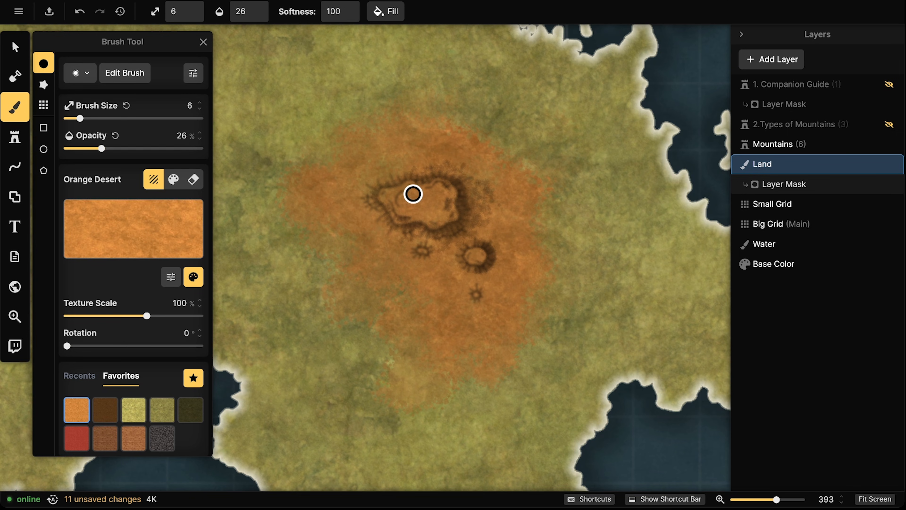
{"action": "mouse_move", "coordinate": [412, 197]}
{"action": "left_mouse_down"}
{"action": "mouse_move", "coordinate": [433, 192]}
{"action": "mouse_move", "coordinate": [411, 199]}
{"action": "mouse_move", "coordinate": [433, 206]}
{"action": "mouse_move", "coordinate": [432, 198]}
{"action": "mouse_move", "coordinate": [387, 197]}
{"action": "mouse_move", "coordinate": [440, 200]}
{"action": "mouse_move", "coordinate": [411, 211]}
{"action": "mouse_move", "coordinate": [486, 255]}
{"action": "mouse_move", "coordinate": [475, 253]}
{"action": "mouse_move", "coordinate": [497, 238]}
{"action": "left_mouse_up"}
{"action": "left_click", "coordinate": [421, 250]}
{"action": "left_click", "coordinate": [420, 250]}
{"action": "left_click", "coordinate": [431, 239]}
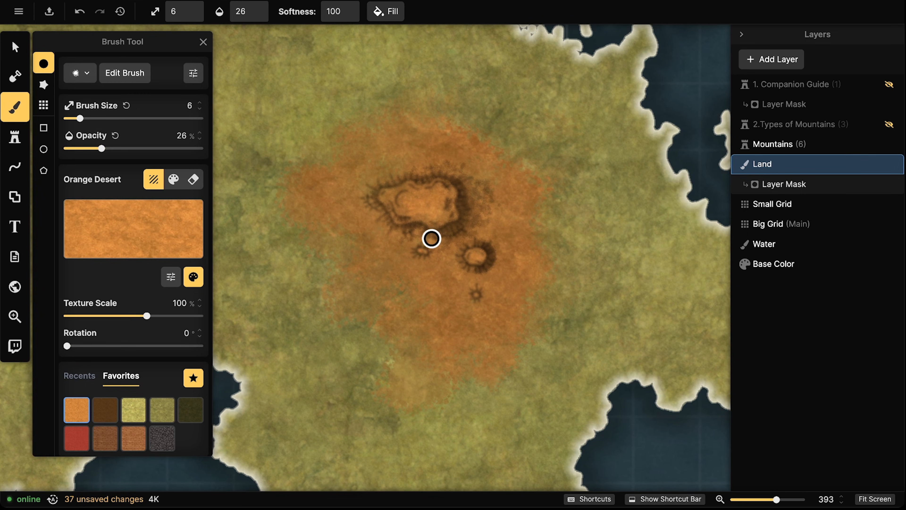
- Dab bright Orange Desert highlights onto the floor and edge of the round southeastern crater
{"action": "left_click", "coordinate": [480, 254]}
{"action": "left_click", "coordinate": [480, 253]}
{"action": "left_click", "coordinate": [480, 253]}
{"action": "left_click", "coordinate": [492, 242]}
{"action": "left_click", "coordinate": [491, 242]}
- Select all the objects on the Mountains layer and lock them
{"action": "key", "text": "v"}
{"action": "scroll", "coordinate": [284, 216], "scroll_direction": "down", "scroll_amount": 10}
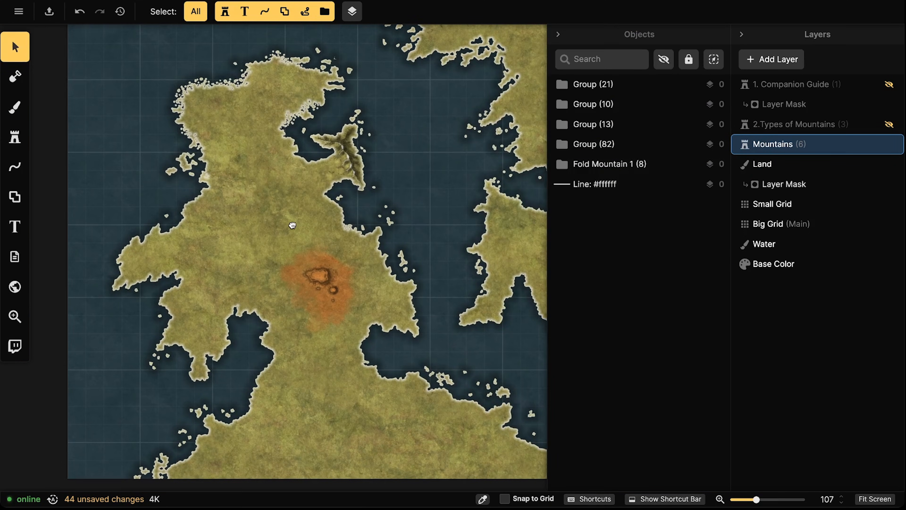
{"action": "left_click_drag", "start_coordinate": [336, 270], "coordinate": [329, 239]}
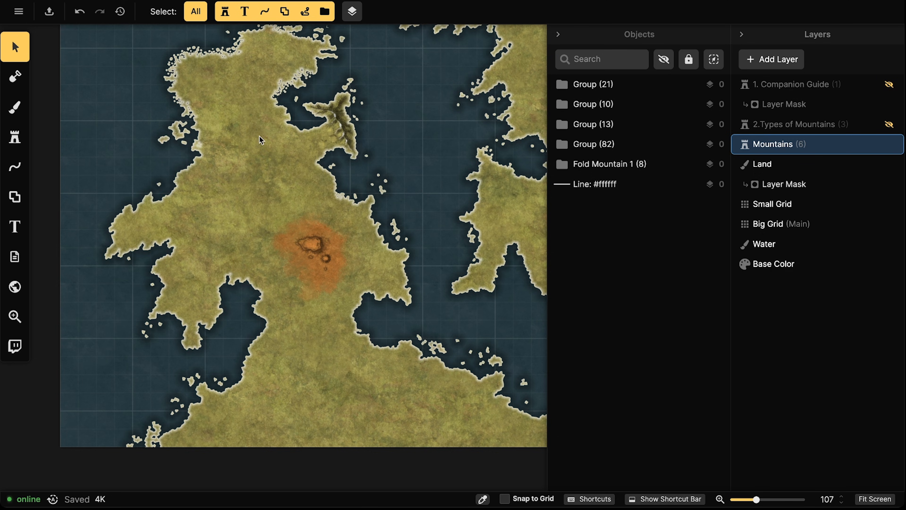
{"action": "scroll", "coordinate": [260, 126], "scroll_direction": "down", "scroll_amount": 2}
{"action": "left_click_drag", "start_coordinate": [181, 98], "coordinate": [385, 364]}
{"action": "key", "text": "l"}
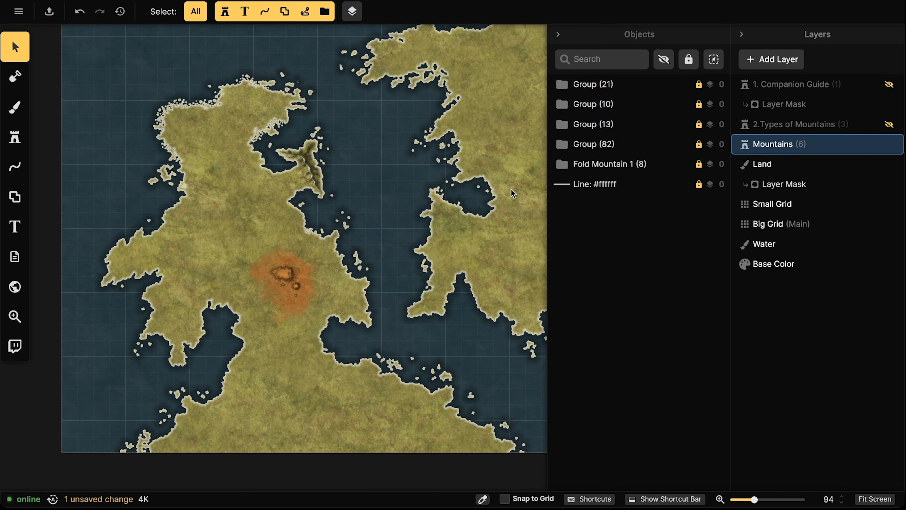
- Delete the white #ffffff line object from the Mountains layer
{"action": "left_click", "coordinate": [598, 184]}
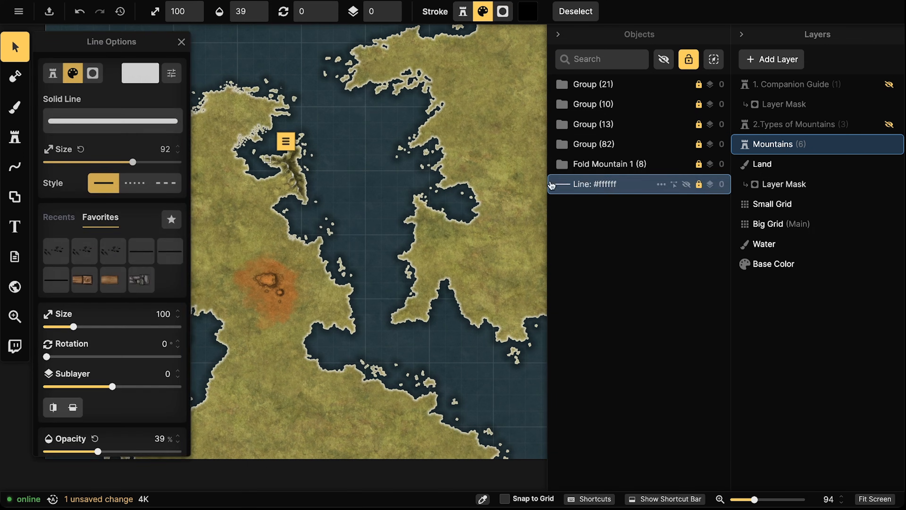
{"action": "scroll", "coordinate": [402, 209], "scroll_direction": "down", "scroll_amount": 2}
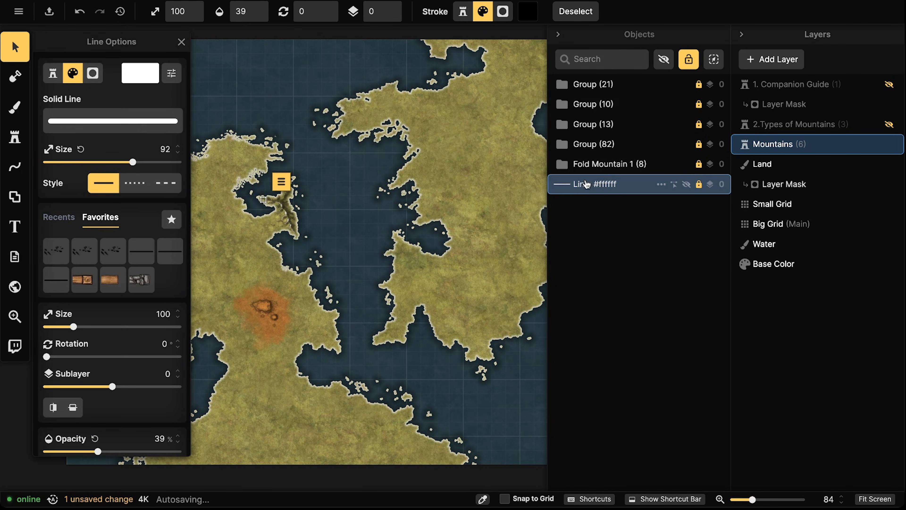
{"action": "key", "text": "Delete"}
{"action": "scroll", "coordinate": [290, 187], "scroll_direction": "down", "scroll_amount": 2}
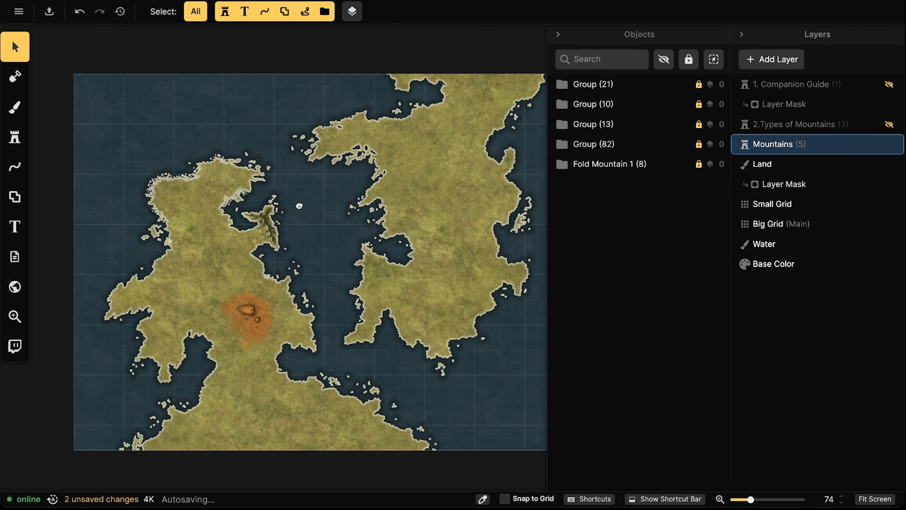
- Show the hidden "2.Types of Mountains" layer and examine its list of mountain types up close
{"action": "scroll", "coordinate": [234, 305], "scroll_direction": "down", "scroll_amount": 2}
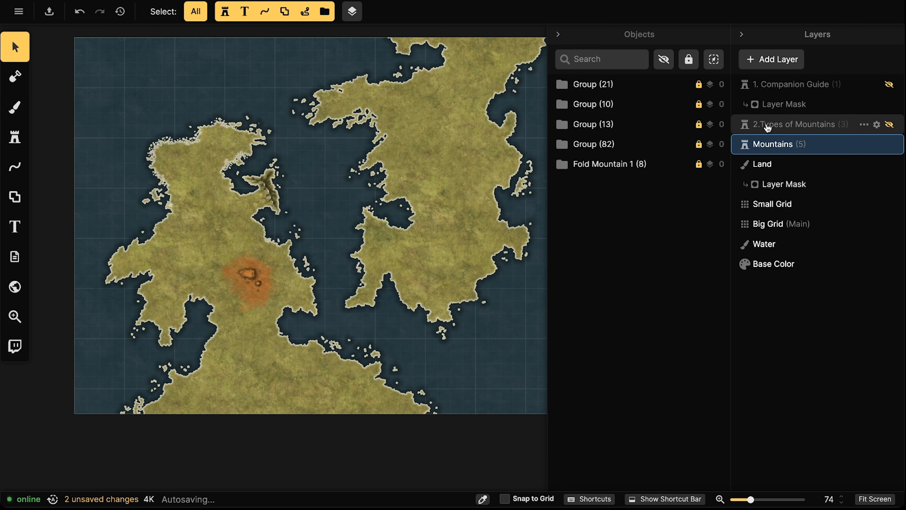
{"action": "left_click", "coordinate": [773, 126]}
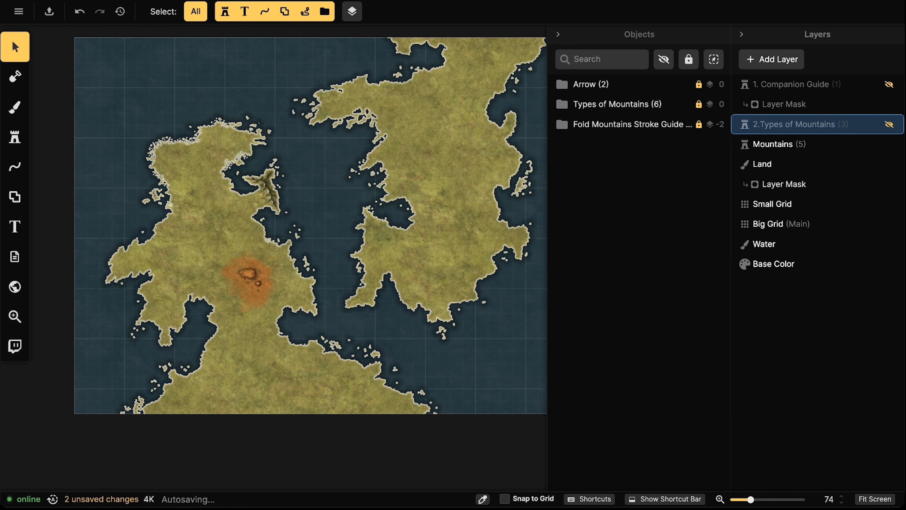
{"action": "left_click", "coordinate": [889, 125]}
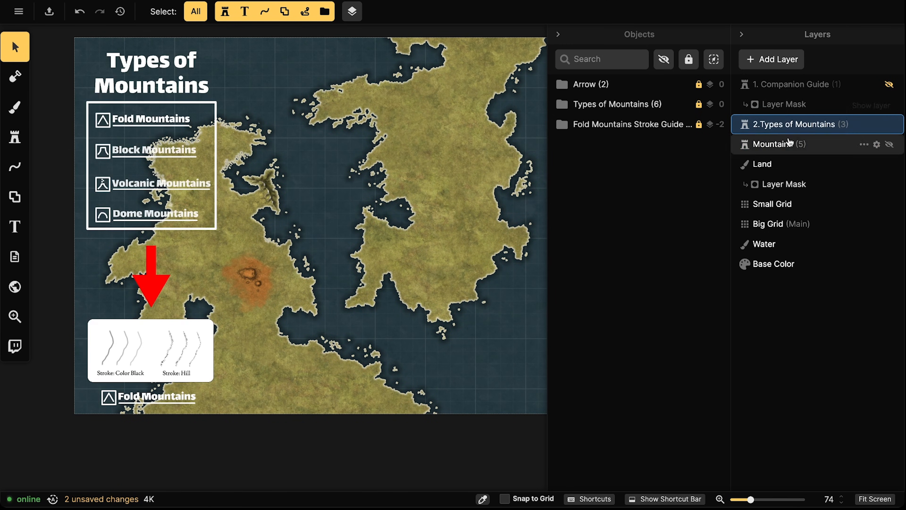
{"action": "scroll", "coordinate": [189, 160], "scroll_direction": "up", "scroll_amount": 5}
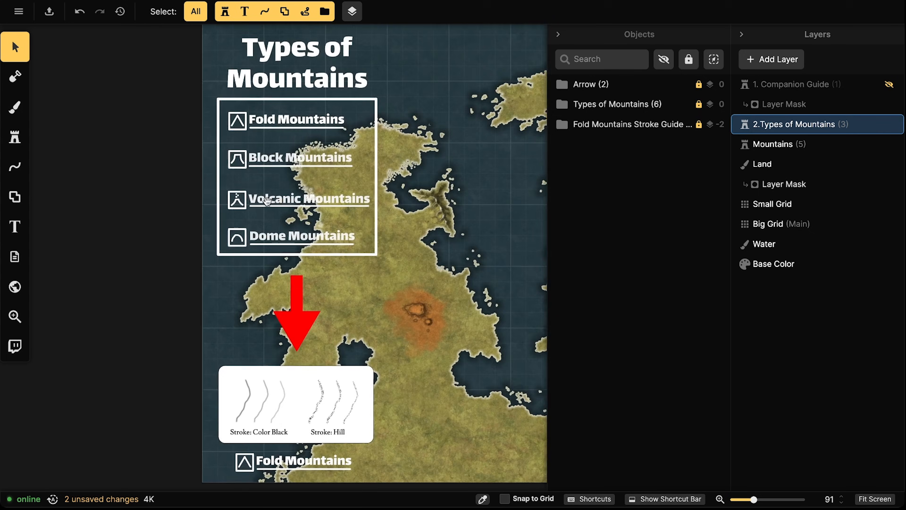
{"action": "scroll", "coordinate": [267, 201], "scroll_direction": "up", "scroll_amount": 10}
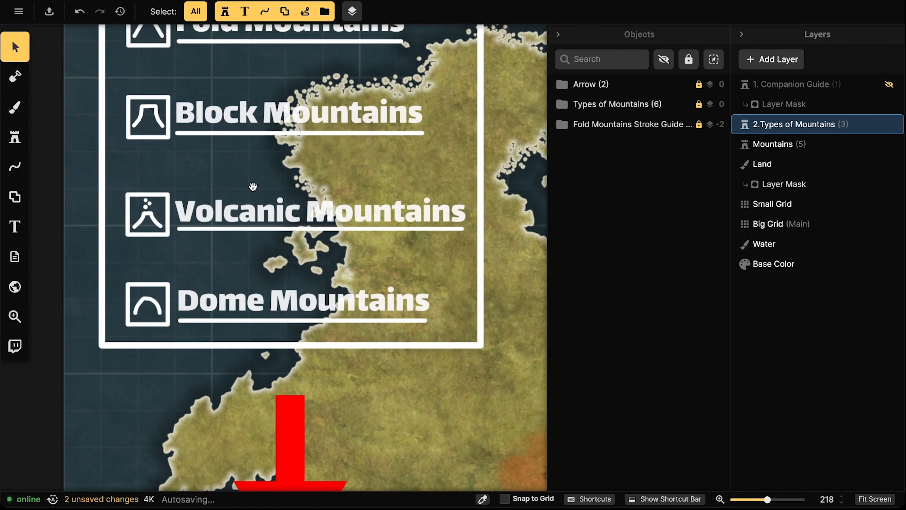
{"action": "left_click_drag", "start_coordinate": [266, 133], "coordinate": [269, 146]}
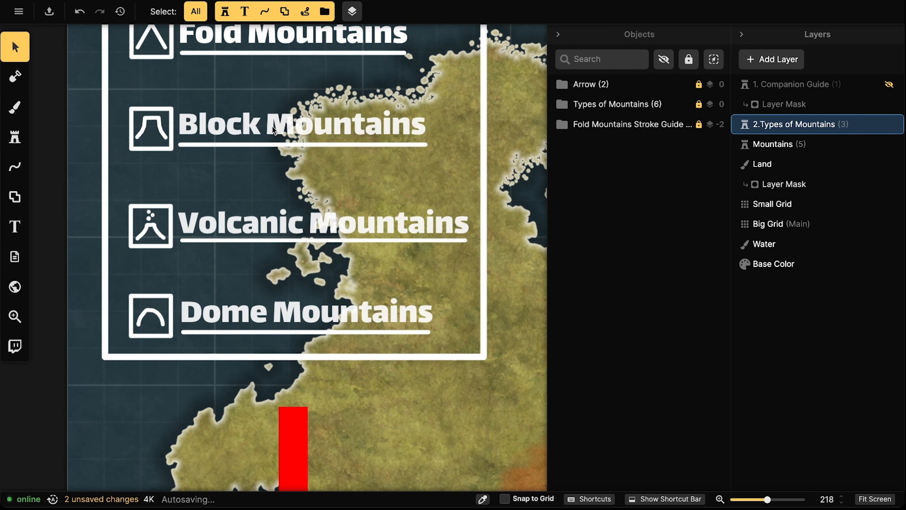
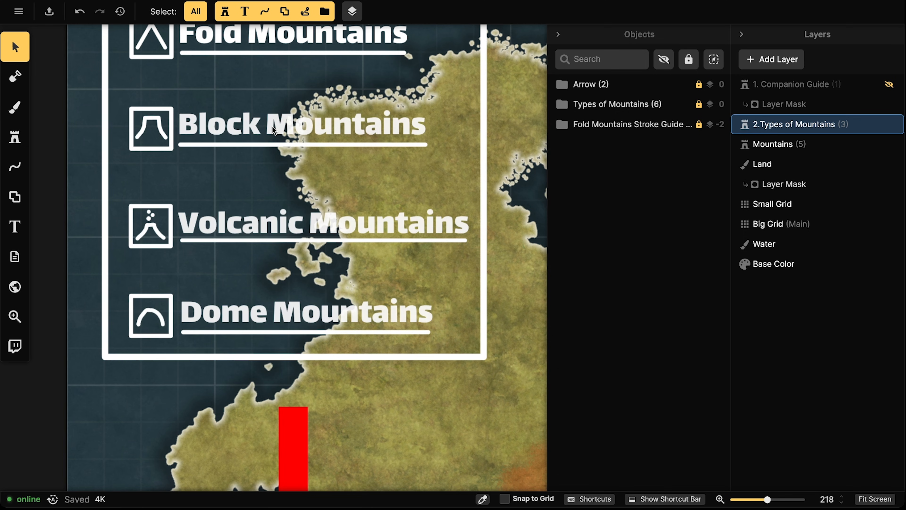
{"action": "scroll", "coordinate": [272, 129], "scroll_direction": "down", "scroll_amount": 6}
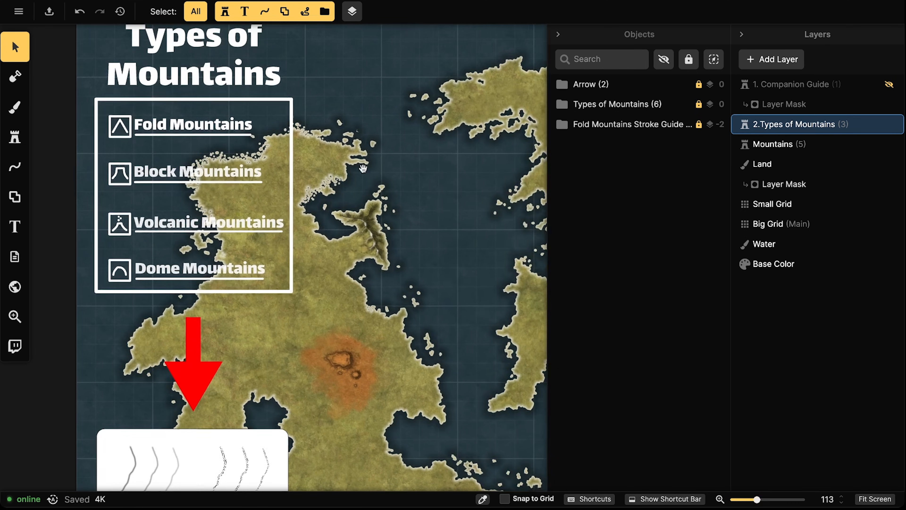
- Hide the "2.Types of Mountains" layer and inspect the finished craters in the orange desert up close
{"action": "left_click", "coordinate": [891, 128]}
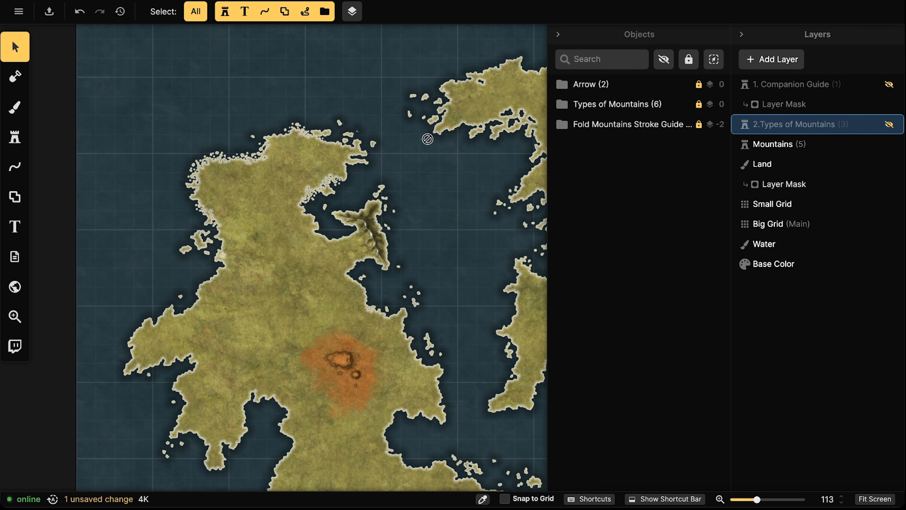
{"action": "scroll", "coordinate": [320, 280], "scroll_direction": "up", "scroll_amount": 3}
{"action": "scroll", "coordinate": [321, 279], "scroll_direction": "up", "scroll_amount": 10}
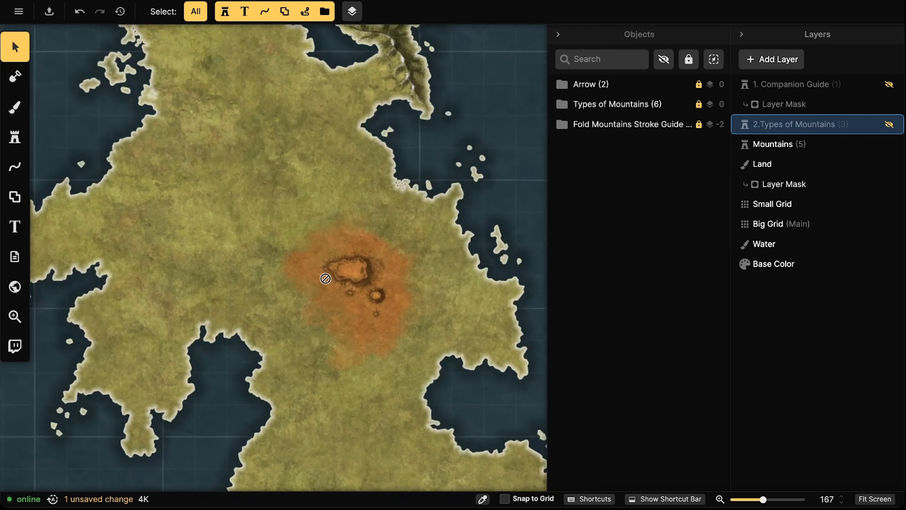
{"action": "left_click_drag", "start_coordinate": [355, 254], "coordinate": [233, 253]}
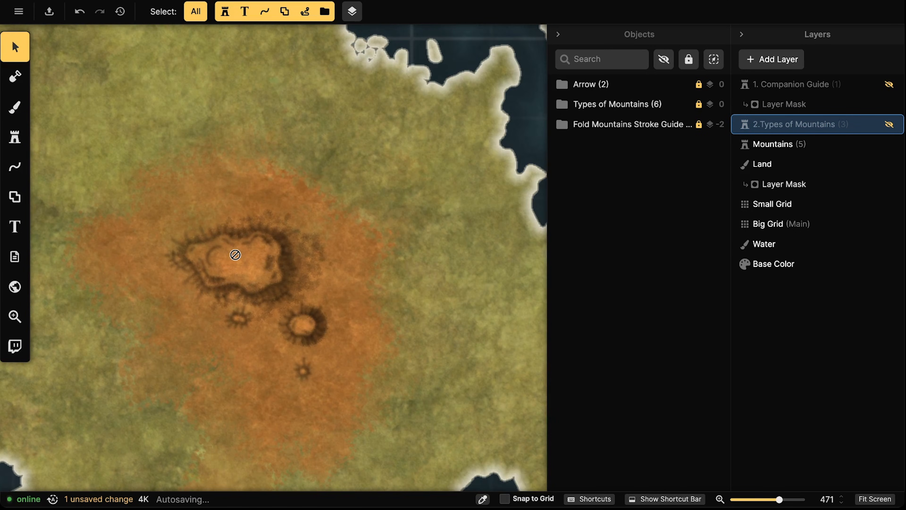
{"action": "scroll", "coordinate": [236, 252], "scroll_direction": "up", "scroll_amount": 5}
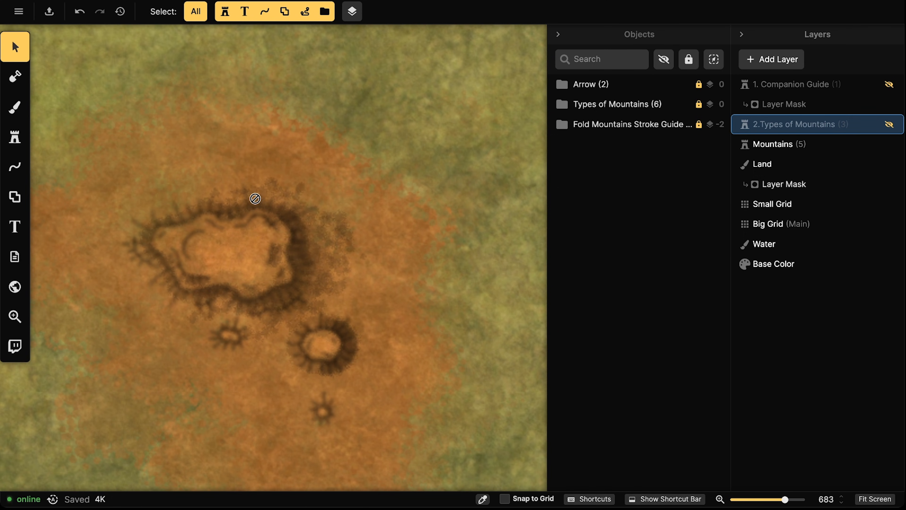
{"action": "scroll", "coordinate": [290, 162], "scroll_direction": "down", "scroll_amount": 10}
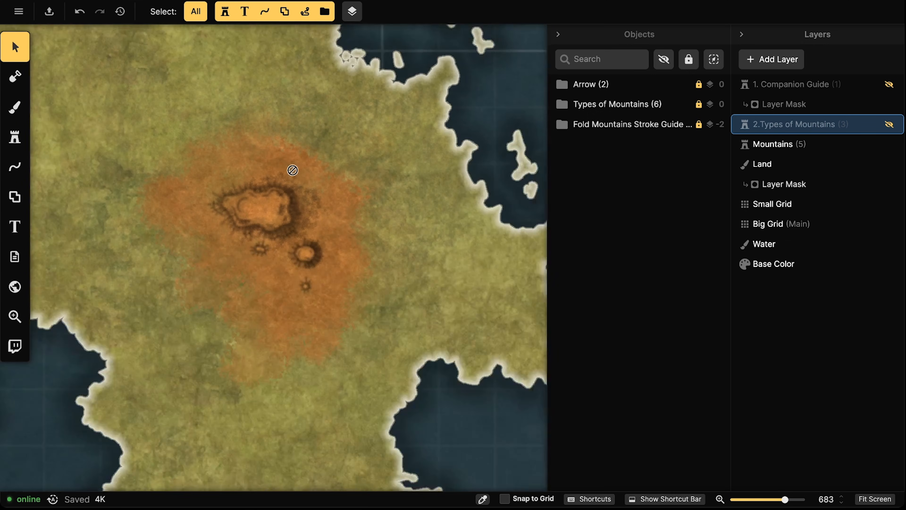
- Set the brush to the Dark Grey Wasteland texture at size 46 and 55% opacity for the Land layer
{"action": "left_click", "coordinate": [14, 107]}
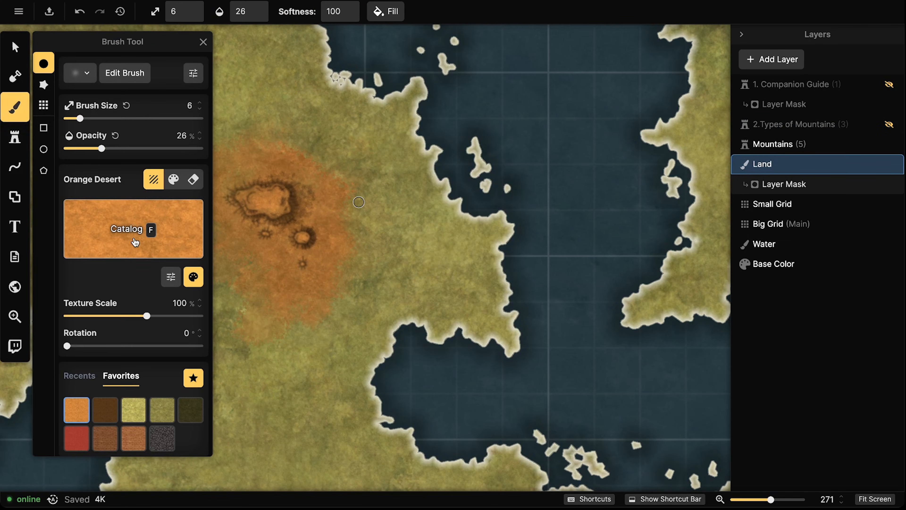
{"action": "left_click", "coordinate": [126, 229]}
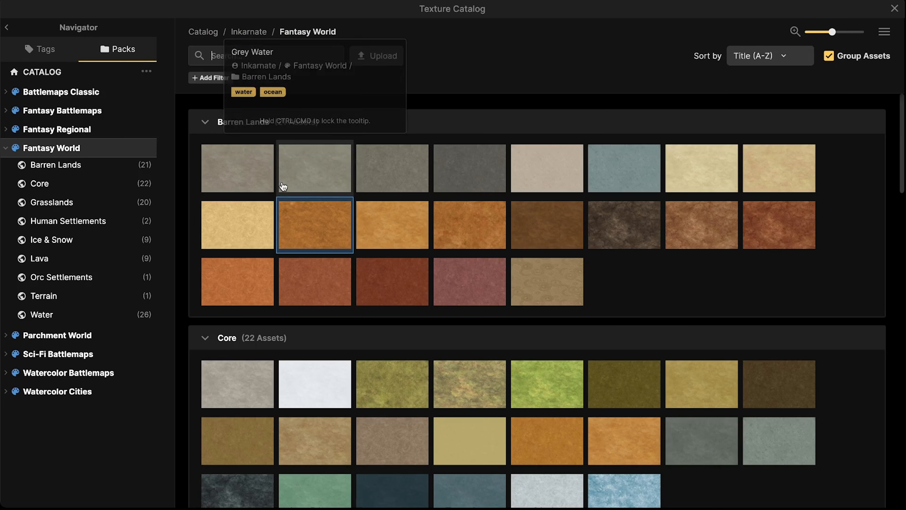
{"action": "left_click", "coordinate": [471, 174]}
{"action": "key", "text": "bracketright"}
{"action": "key", "text": "bracketright"}
{"action": "key", "text": "bracketright"}
{"action": "key", "text": "bracketright"}
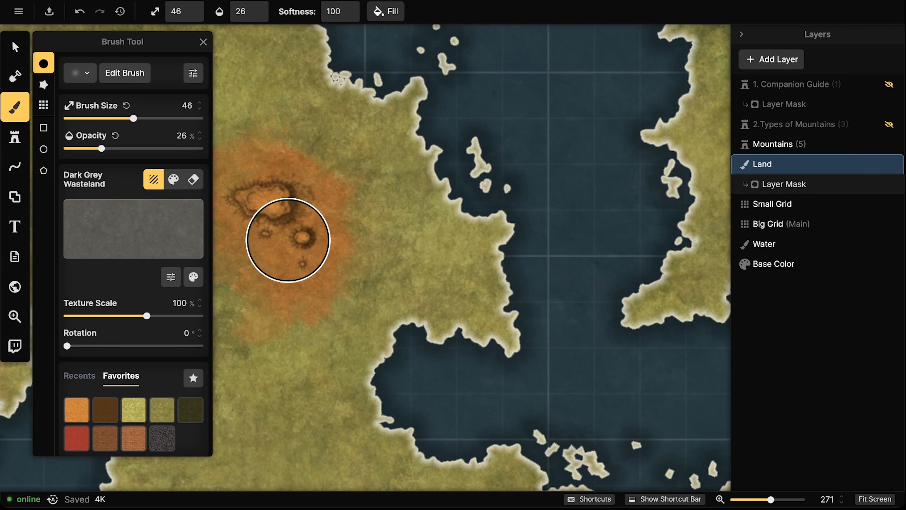
{"action": "scroll", "coordinate": [288, 240], "scroll_direction": "down", "scroll_amount": 3}
{"action": "left_click_drag", "start_coordinate": [516, 172], "coordinate": [359, 201]}
{"action": "left_click_drag", "start_coordinate": [408, 237], "coordinate": [314, 250]}
{"action": "left_click", "coordinate": [141, 148]}
- Paint Dark Grey Wasteland over the small peninsula on the eastern coast, with a rough edge where it meets the grassland
{"action": "scroll", "coordinate": [321, 237], "scroll_direction": "down", "scroll_amount": 3}
{"action": "left_click_drag", "start_coordinate": [395, 237], "coordinate": [355, 197]}
{"action": "scroll", "coordinate": [186, 179], "scroll_direction": "down", "scroll_amount": 1}
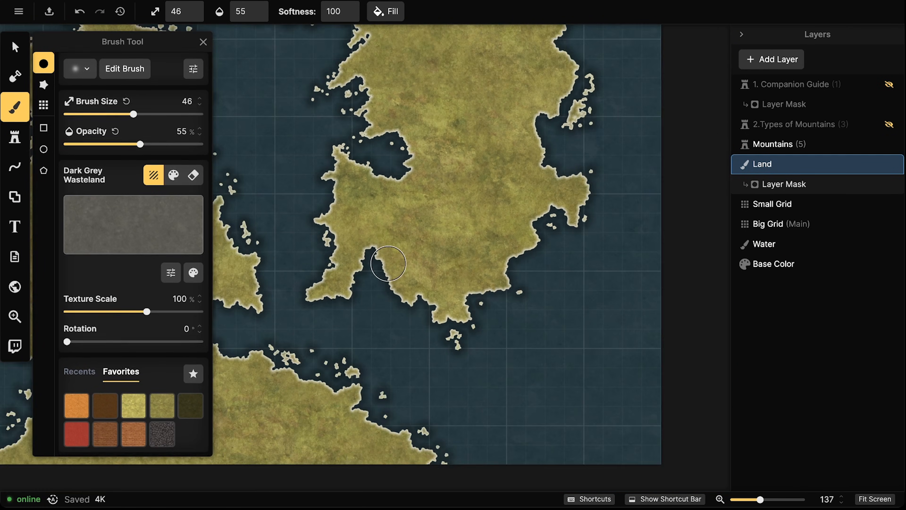
{"action": "scroll", "coordinate": [232, 136], "scroll_direction": "down", "scroll_amount": 1}
{"action": "left_click_drag", "start_coordinate": [229, 86], "coordinate": [360, 75]}
{"action": "left_click_drag", "start_coordinate": [690, 137], "coordinate": [458, 159]}
{"action": "scroll", "coordinate": [458, 159], "scroll_direction": "up", "scroll_amount": 2}
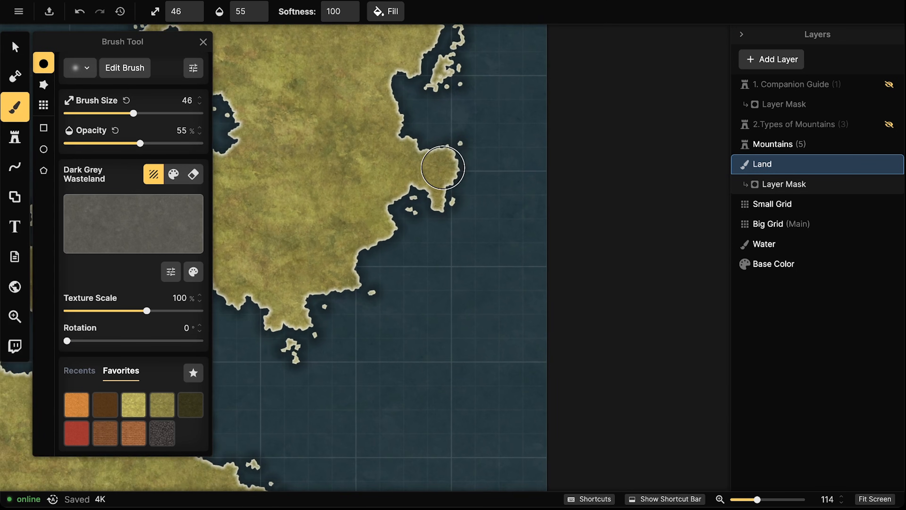
{"action": "scroll", "coordinate": [442, 175], "scroll_direction": "up", "scroll_amount": 2}
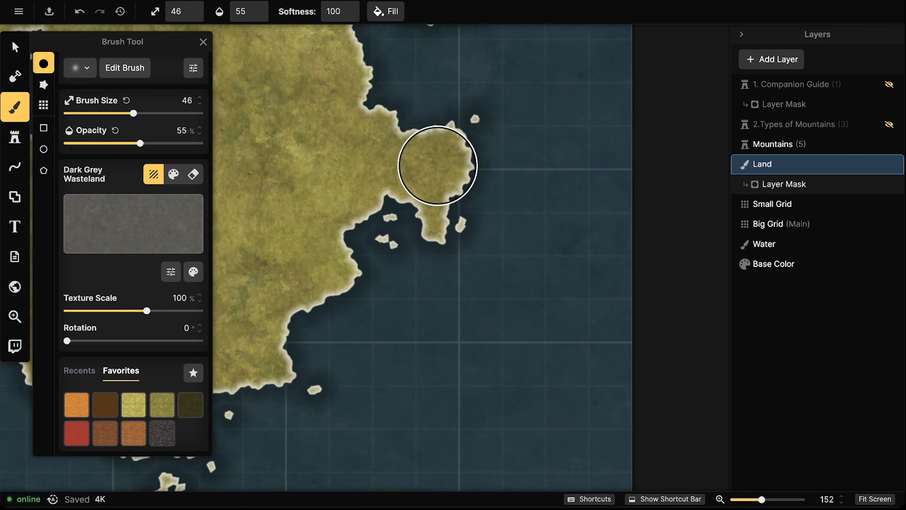
{"action": "mouse_move", "coordinate": [403, 155]}
{"action": "left_mouse_down"}
{"action": "mouse_move", "coordinate": [389, 182]}
{"action": "mouse_move", "coordinate": [452, 192]}
{"action": "mouse_move", "coordinate": [440, 218]}
{"action": "mouse_move", "coordinate": [451, 142]}
{"action": "mouse_move", "coordinate": [379, 140]}
{"action": "mouse_move", "coordinate": [370, 193]}
{"action": "left_mouse_up"}
{"action": "mouse_move", "coordinate": [304, 141]}
{"action": "left_mouse_down"}
{"action": "mouse_move", "coordinate": [354, 192]}
{"action": "mouse_move", "coordinate": [338, 193]}
{"action": "mouse_move", "coordinate": [360, 130]}
{"action": "mouse_move", "coordinate": [342, 184]}
{"action": "mouse_move", "coordinate": [358, 174]}
{"action": "mouse_move", "coordinate": [337, 109]}
{"action": "mouse_move", "coordinate": [350, 139]}
{"action": "mouse_move", "coordinate": [423, 124]}
{"action": "mouse_move", "coordinate": [458, 146]}
{"action": "mouse_move", "coordinate": [442, 193]}
{"action": "mouse_move", "coordinate": [392, 213]}
{"action": "mouse_move", "coordinate": [383, 246]}
{"action": "mouse_move", "coordinate": [416, 190]}
{"action": "mouse_move", "coordinate": [480, 167]}
{"action": "mouse_move", "coordinate": [449, 136]}
{"action": "mouse_move", "coordinate": [389, 137]}
{"action": "mouse_move", "coordinate": [408, 77]}
{"action": "mouse_move", "coordinate": [364, 94]}
{"action": "mouse_move", "coordinate": [358, 124]}
{"action": "mouse_move", "coordinate": [320, 155]}
{"action": "mouse_move", "coordinate": [344, 153]}
{"action": "mouse_move", "coordinate": [351, 113]}
{"action": "mouse_move", "coordinate": [372, 168]}
{"action": "mouse_move", "coordinate": [399, 189]}
{"action": "mouse_move", "coordinate": [452, 118]}
{"action": "mouse_move", "coordinate": [377, 96]}
{"action": "mouse_move", "coordinate": [362, 115]}
{"action": "mouse_move", "coordinate": [415, 162]}
{"action": "mouse_move", "coordinate": [435, 238]}
{"action": "mouse_move", "coordinate": [382, 192]}
{"action": "mouse_move", "coordinate": [422, 136]}
{"action": "mouse_move", "coordinate": [455, 136]}
{"action": "mouse_move", "coordinate": [466, 171]}
{"action": "mouse_move", "coordinate": [443, 223]}
{"action": "mouse_move", "coordinate": [404, 166]}
{"action": "mouse_move", "coordinate": [474, 109]}
{"action": "mouse_move", "coordinate": [431, 91]}
{"action": "mouse_move", "coordinate": [444, 186]}
{"action": "mouse_move", "coordinate": [402, 89]}
{"action": "mouse_move", "coordinate": [480, 187]}
{"action": "mouse_move", "coordinate": [407, 227]}
{"action": "mouse_move", "coordinate": [480, 127]}
{"action": "mouse_move", "coordinate": [459, 160]}
{"action": "left_mouse_up"}
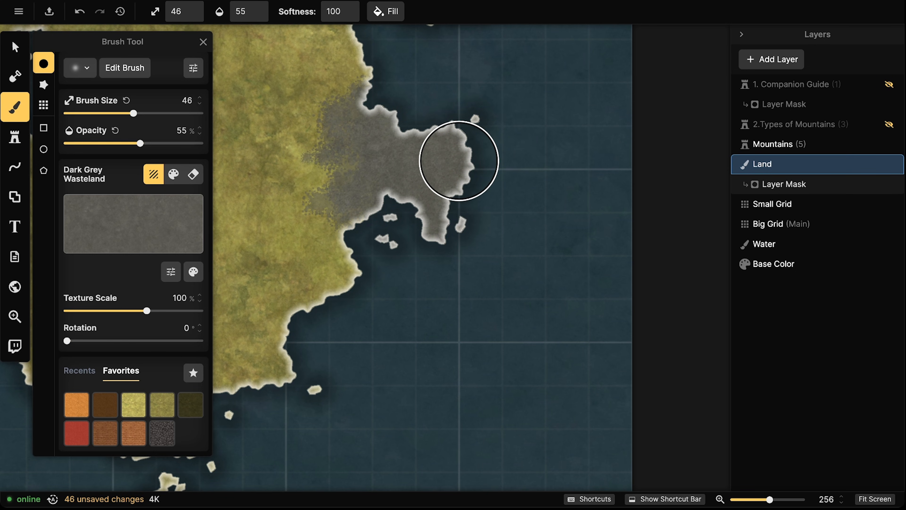
- Choose the recent black solid line at size 44 for free drawing and make Mountains the active layer
{"action": "left_click", "coordinate": [14, 166]}
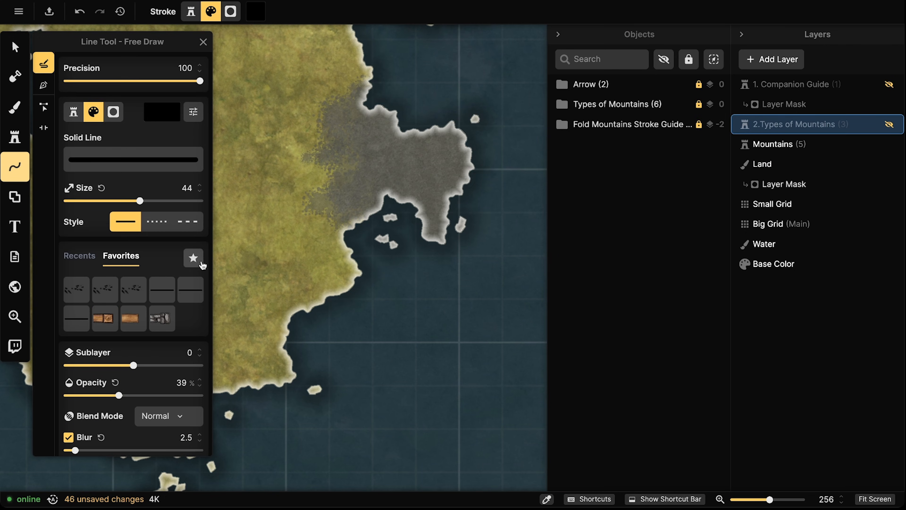
{"action": "left_click", "coordinate": [89, 264]}
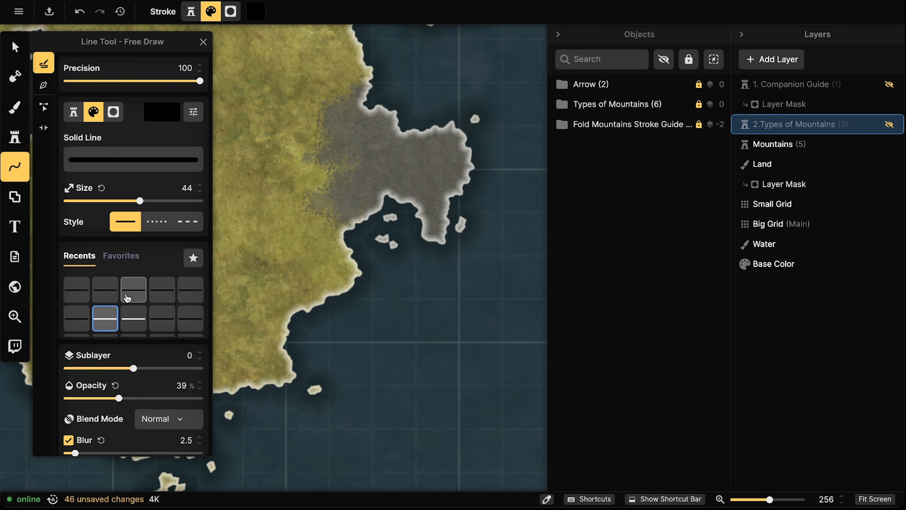
{"action": "left_click", "coordinate": [76, 289]}
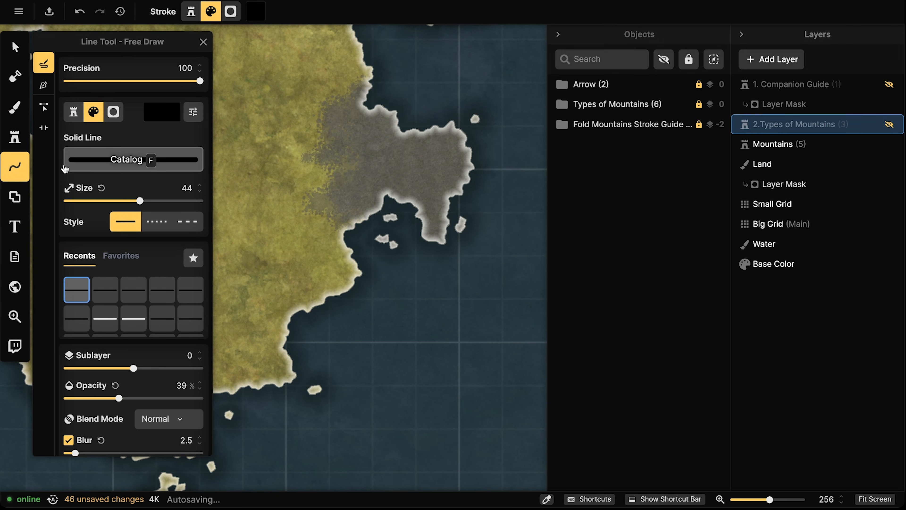
{"action": "left_click", "coordinate": [251, 236]}
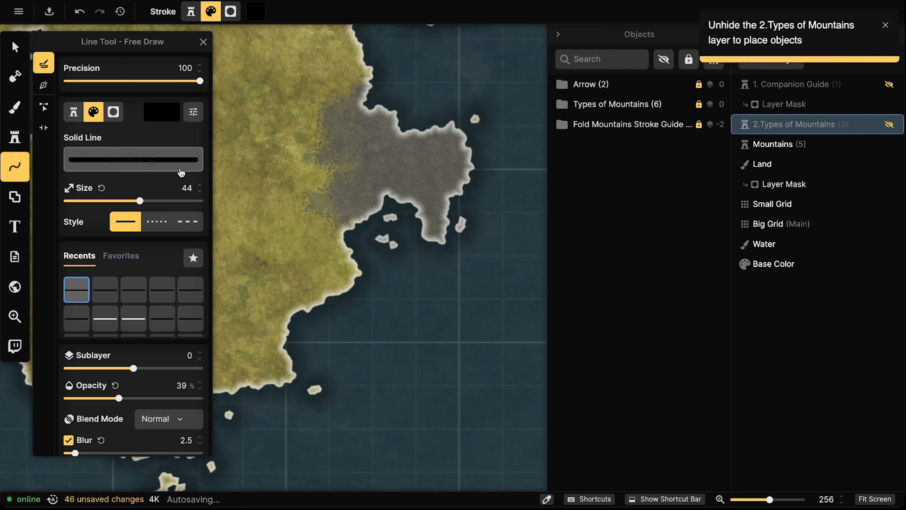
{"action": "left_click", "coordinate": [795, 148]}
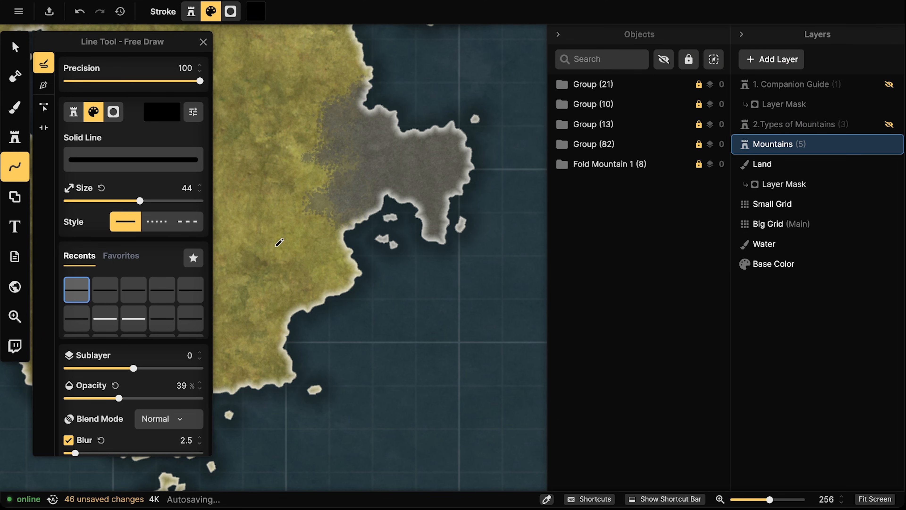
- Draw and delete trial black lines on the grassland, switching to the recent size 68 line at 39% opacity
{"action": "mouse_move", "coordinate": [294, 238]}
{"action": "left_mouse_down"}
{"action": "mouse_move", "coordinate": [294, 219]}
{"action": "mouse_move", "coordinate": [254, 157]}
{"action": "left_mouse_up"}
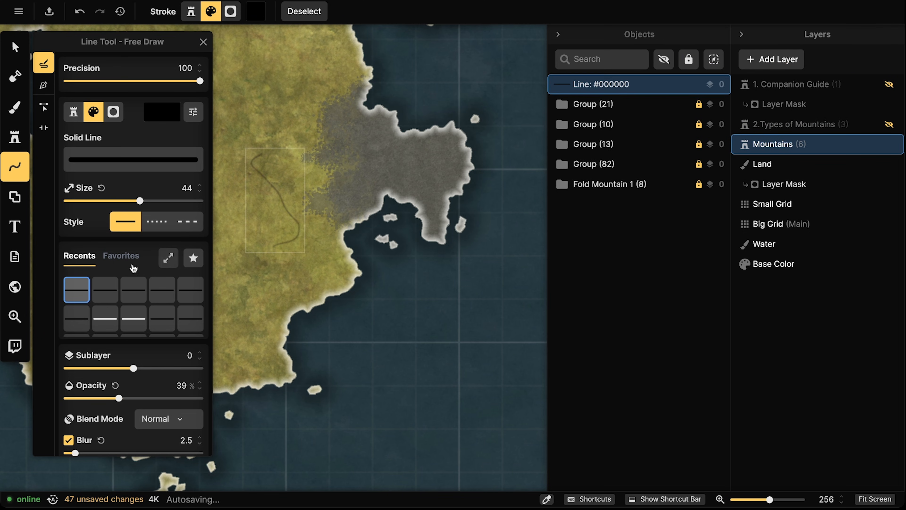
{"action": "key", "text": "Delete"}
{"action": "left_click", "coordinate": [101, 295]}
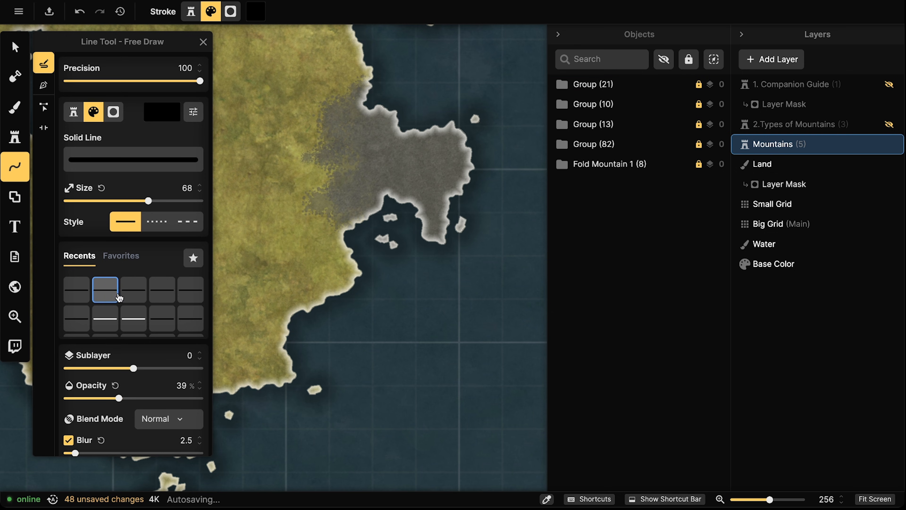
{"action": "mouse_move", "coordinate": [294, 216]}
{"action": "left_mouse_down"}
{"action": "mouse_move", "coordinate": [310, 185]}
{"action": "mouse_move", "coordinate": [281, 144]}
{"action": "left_mouse_up"}
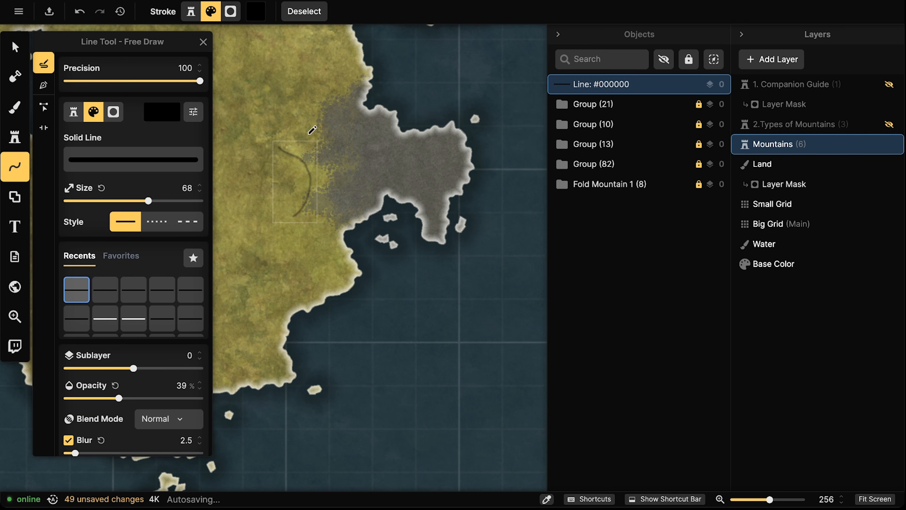
{"action": "key", "text": "Delete"}
- Draw a closed, irregular crater rim on the grey peninsula with the size 68 black line and nudge it slightly west
{"action": "scroll", "coordinate": [312, 131], "scroll_direction": "up", "scroll_amount": 5}
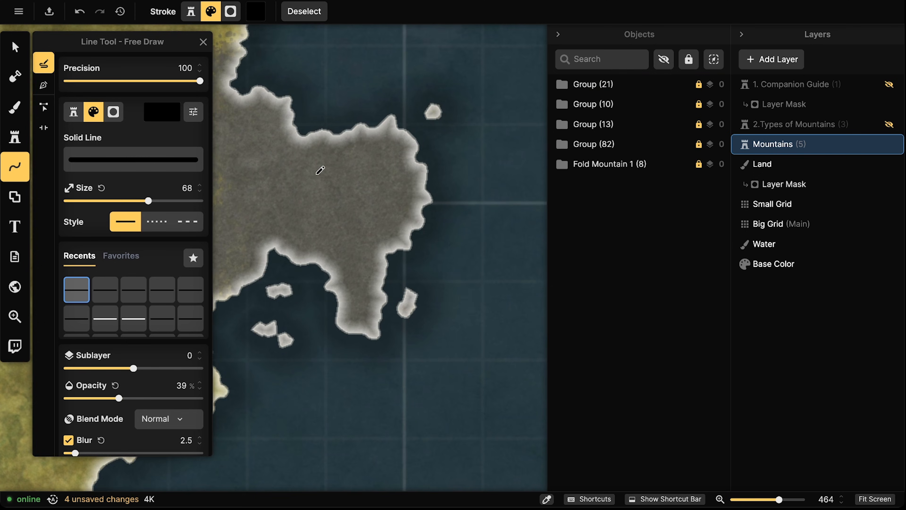
{"action": "scroll", "coordinate": [320, 171], "scroll_direction": "up", "scroll_amount": 2}
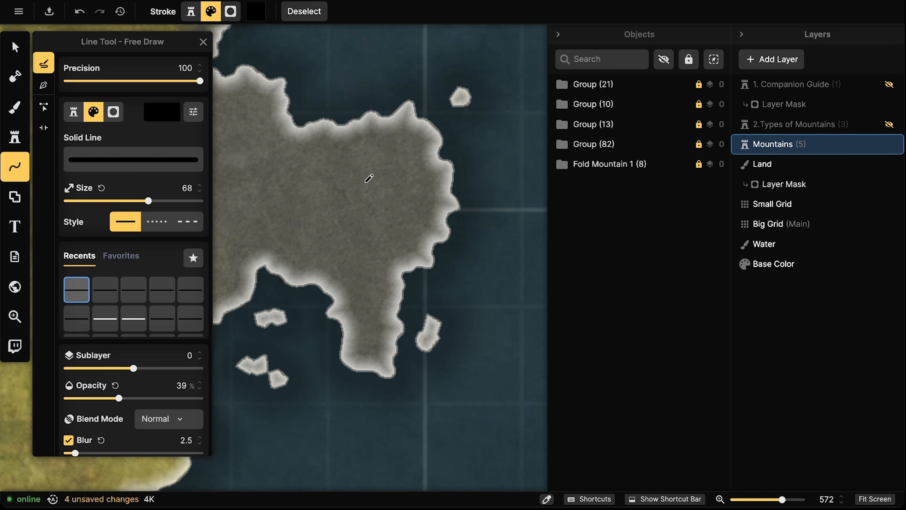
{"action": "left_click_drag", "start_coordinate": [355, 190], "coordinate": [349, 198]}
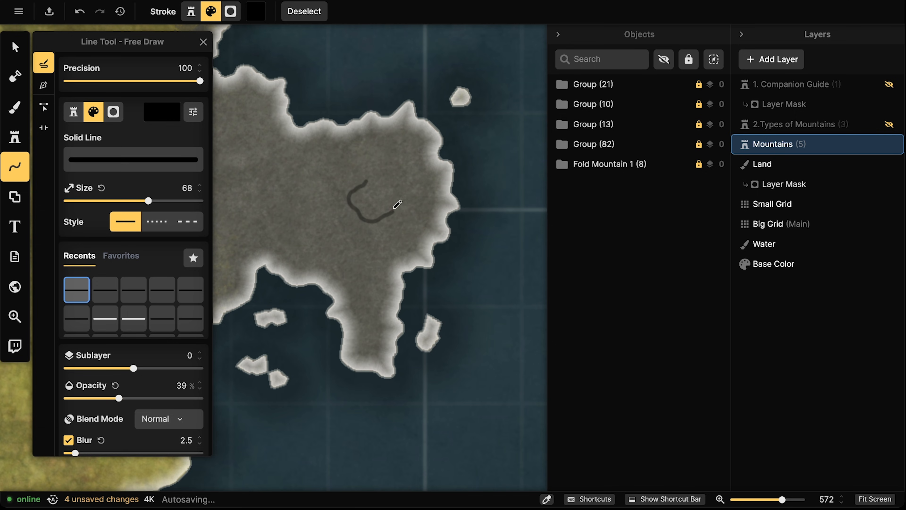
{"action": "left_click_drag", "start_coordinate": [401, 194], "coordinate": [372, 174]}
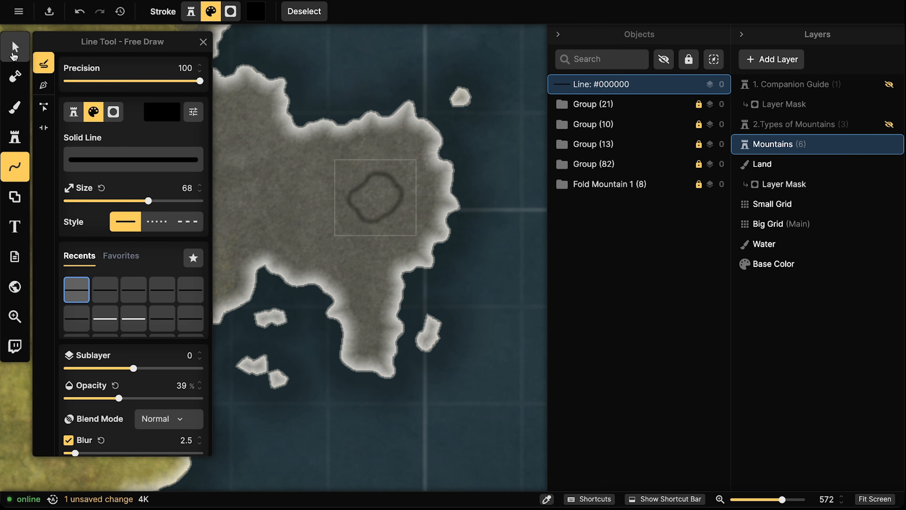
{"action": "left_click", "coordinate": [15, 47]}
{"action": "left_click_drag", "start_coordinate": [367, 202], "coordinate": [365, 200]}
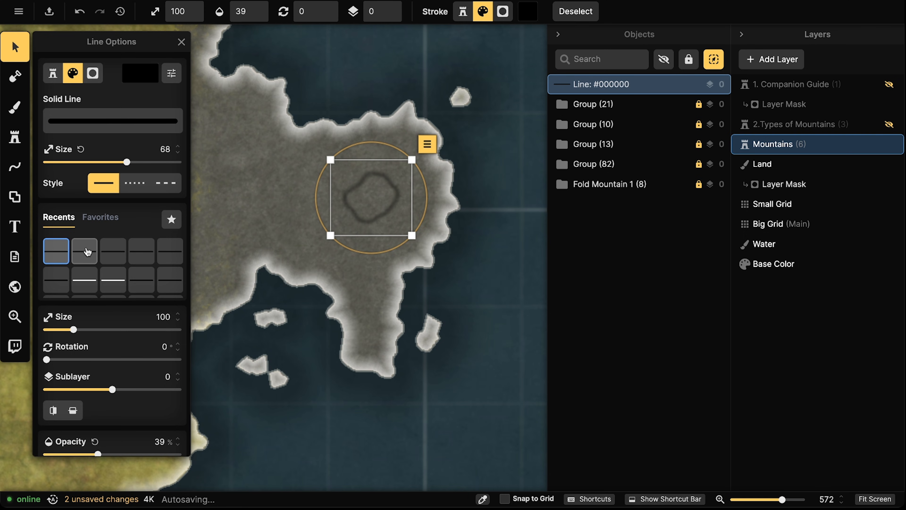
{"action": "key", "text": "Escape"}
- Draw short size 44 black ridge lines radiating outward from the crater rim's northern and eastern sides
{"action": "left_click", "coordinate": [15, 166]}
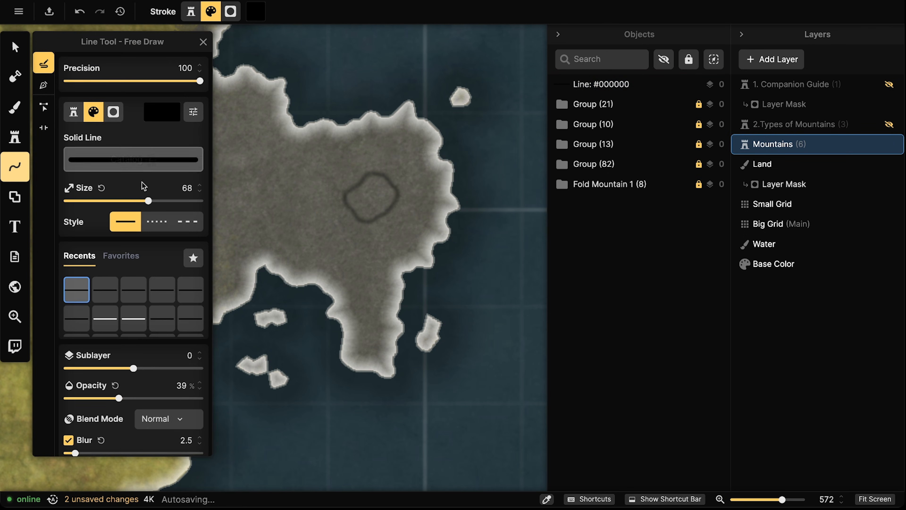
{"action": "left_click", "coordinate": [106, 290]}
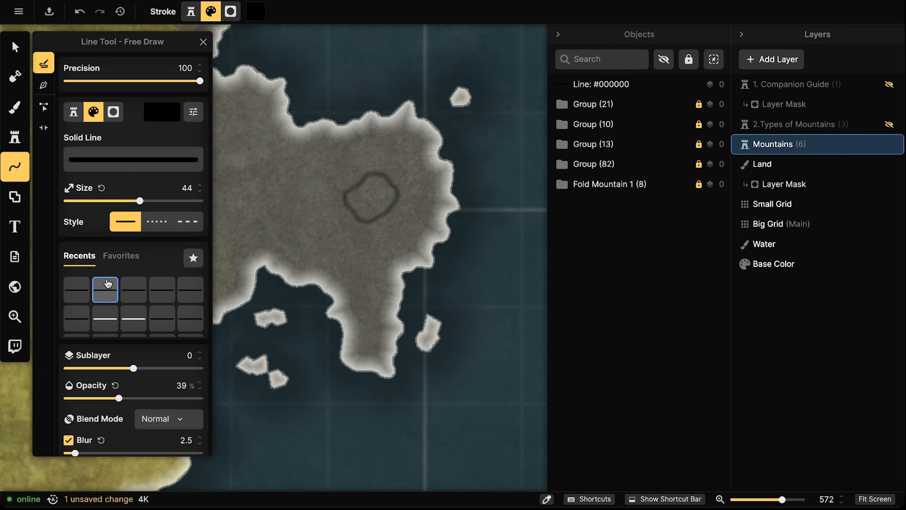
{"action": "left_click_drag", "start_coordinate": [361, 179], "coordinate": [375, 163]}
{"action": "mouse_move", "coordinate": [373, 172]}
{"action": "left_mouse_down"}
{"action": "mouse_move", "coordinate": [402, 165]}
{"action": "mouse_move", "coordinate": [395, 185]}
{"action": "mouse_move", "coordinate": [405, 176]}
{"action": "mouse_move", "coordinate": [396, 188]}
{"action": "mouse_move", "coordinate": [405, 199]}
{"action": "mouse_move", "coordinate": [396, 201]}
{"action": "mouse_move", "coordinate": [408, 196]}
{"action": "mouse_move", "coordinate": [389, 212]}
{"action": "left_mouse_up"}
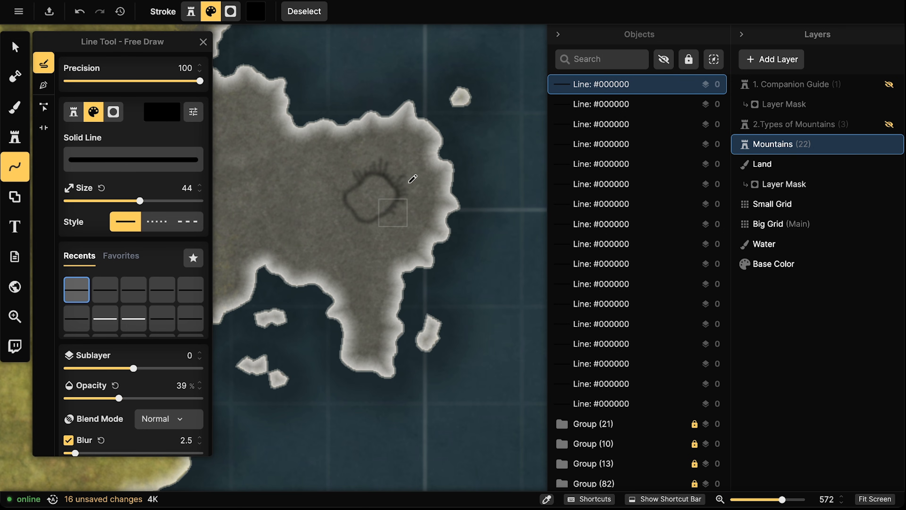
- Undo the most recently drawn ridge lines on the crater's eastern side
{"action": "key", "text": "ctrl+z"}
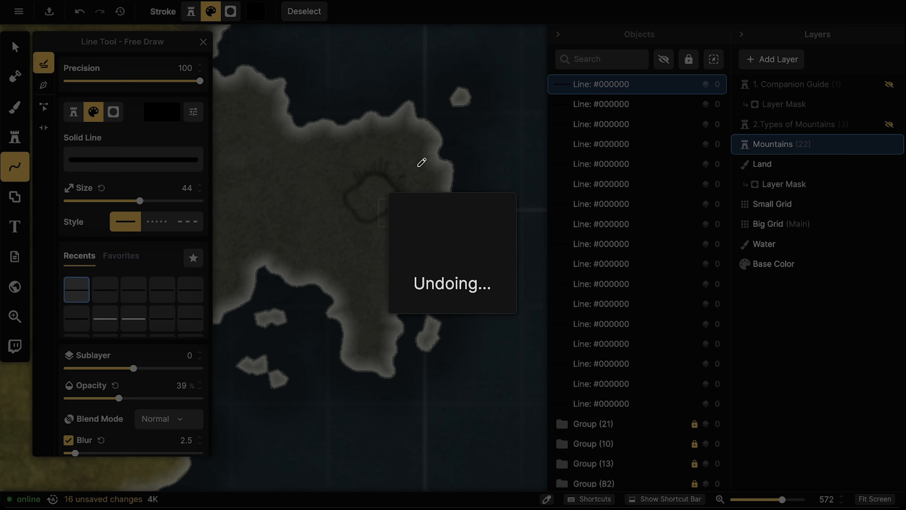
{"action": "key", "text": "ctrl+z"}
{"action": "key", "text": "ctrl+z"}
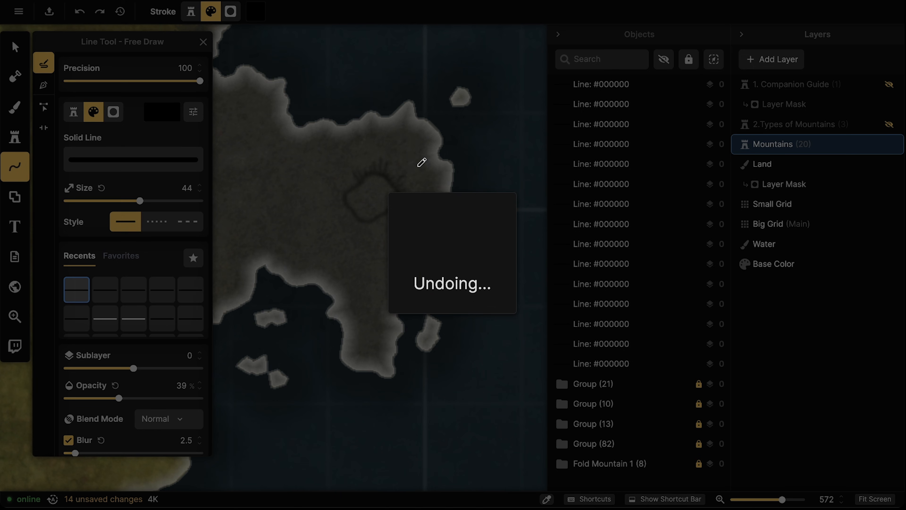
{"action": "key", "text": "ctrl+z"}
{"action": "key", "text": "ctrl+z"}
{"action": "key", "text": "ctrl+z"}
{"action": "key", "text": "ctrl+z"}
{"action": "key", "text": "ctrl+z"}
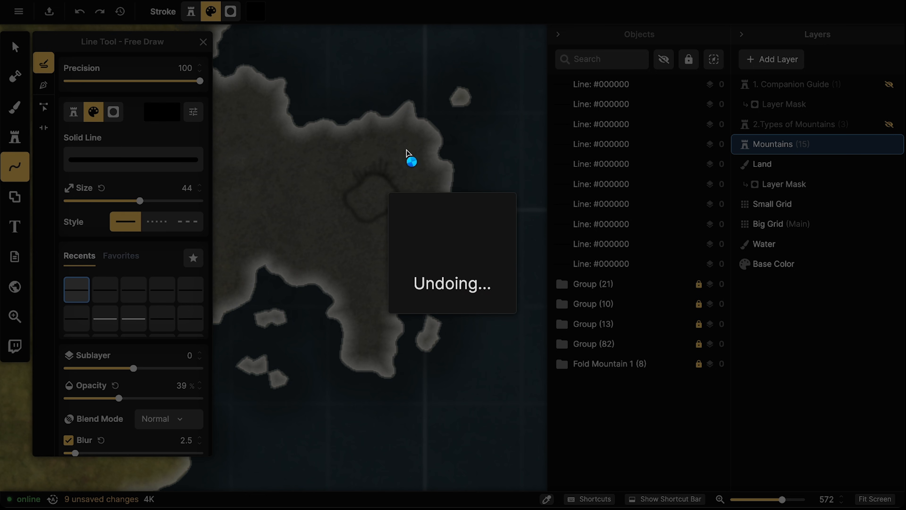
{"action": "key", "text": "ctrl+z"}
- Draw short black ridge lines radiating outward around the rest of the crater rim
{"action": "mouse_move", "coordinate": [382, 181]}
{"action": "left_mouse_down"}
{"action": "mouse_move", "coordinate": [402, 186]}
{"action": "mouse_move", "coordinate": [394, 207]}
{"action": "mouse_move", "coordinate": [410, 216]}
{"action": "mouse_move", "coordinate": [390, 212]}
{"action": "mouse_move", "coordinate": [377, 231]}
{"action": "left_mouse_up"}
{"action": "mouse_move", "coordinate": [370, 219]}
{"action": "left_mouse_down"}
{"action": "mouse_move", "coordinate": [346, 218]}
{"action": "mouse_move", "coordinate": [349, 208]}
{"action": "mouse_move", "coordinate": [335, 189]}
{"action": "left_mouse_up"}
{"action": "mouse_move", "coordinate": [348, 187]}
{"action": "left_mouse_down"}
{"action": "mouse_move", "coordinate": [339, 181]}
{"action": "mouse_move", "coordinate": [353, 167]}
{"action": "left_mouse_up"}
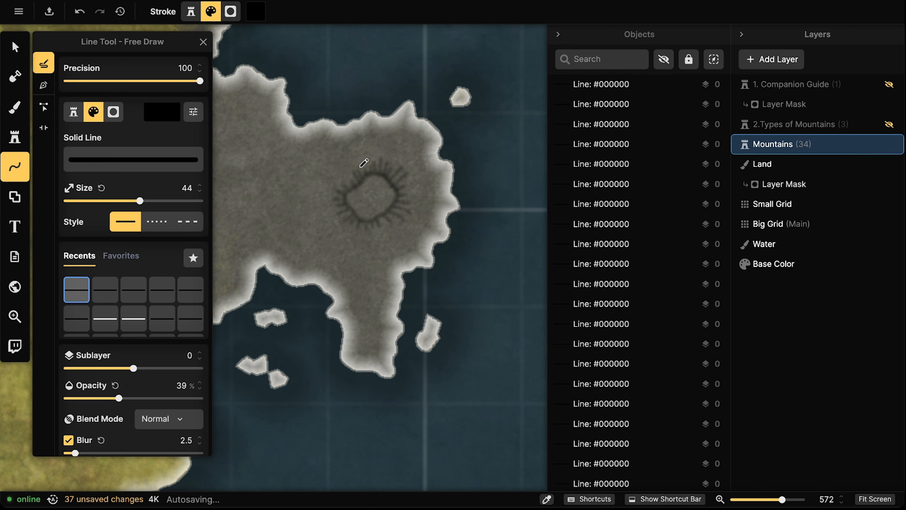
- Add short black ridge lines along the inside of the crater rim and trace a rough inner contour around the crater floor
{"action": "mouse_move", "coordinate": [360, 184]}
{"action": "left_mouse_down"}
{"action": "mouse_move", "coordinate": [347, 207]}
{"action": "mouse_move", "coordinate": [368, 214]}
{"action": "mouse_move", "coordinate": [360, 219]}
{"action": "mouse_move", "coordinate": [361, 209]}
{"action": "mouse_move", "coordinate": [365, 220]}
{"action": "mouse_move", "coordinate": [381, 207]}
{"action": "mouse_move", "coordinate": [396, 219]}
{"action": "left_mouse_up"}
{"action": "mouse_move", "coordinate": [391, 204]}
{"action": "left_mouse_down"}
{"action": "mouse_move", "coordinate": [403, 208]}
{"action": "mouse_move", "coordinate": [404, 198]}
{"action": "mouse_move", "coordinate": [390, 193]}
{"action": "left_mouse_up"}
{"action": "left_click_drag", "start_coordinate": [393, 188], "coordinate": [387, 185]}
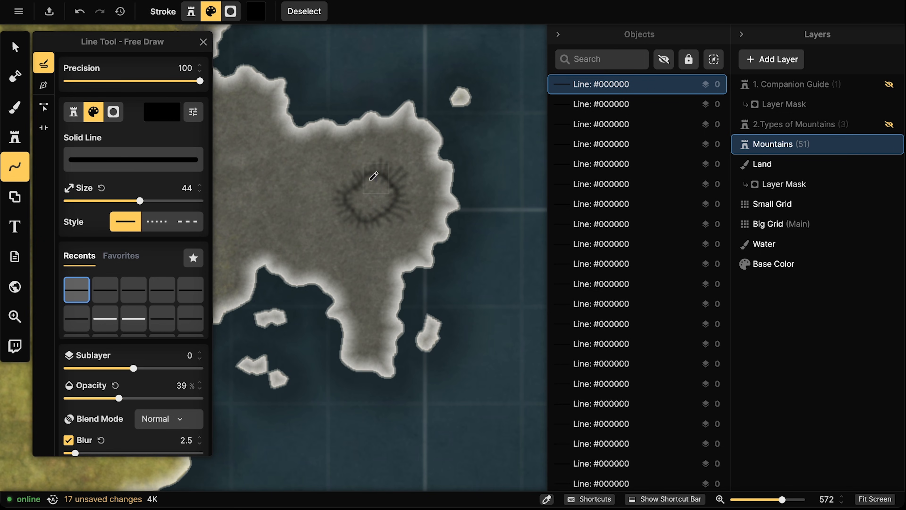
{"action": "mouse_move", "coordinate": [356, 200]}
{"action": "left_mouse_down"}
{"action": "mouse_move", "coordinate": [385, 203]}
{"action": "mouse_move", "coordinate": [380, 167]}
{"action": "left_mouse_up"}
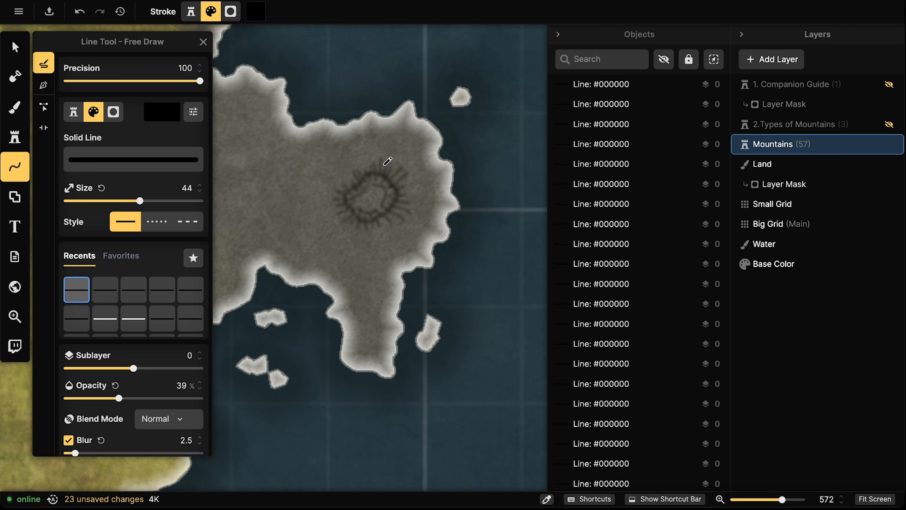
- Select the grey peninsula's crater lines together, nudge them slightly and clear the selection
{"action": "left_click", "coordinate": [15, 47]}
{"action": "left_click_drag", "start_coordinate": [255, 105], "coordinate": [421, 250]}
{"action": "scroll", "coordinate": [382, 193], "scroll_direction": "up", "scroll_amount": 1}
{"action": "left_click_drag", "start_coordinate": [383, 194], "coordinate": [380, 191]}
{"action": "key", "text": "Escape"}
{"action": "scroll", "coordinate": [368, 185], "scroll_direction": "down", "scroll_amount": 2}
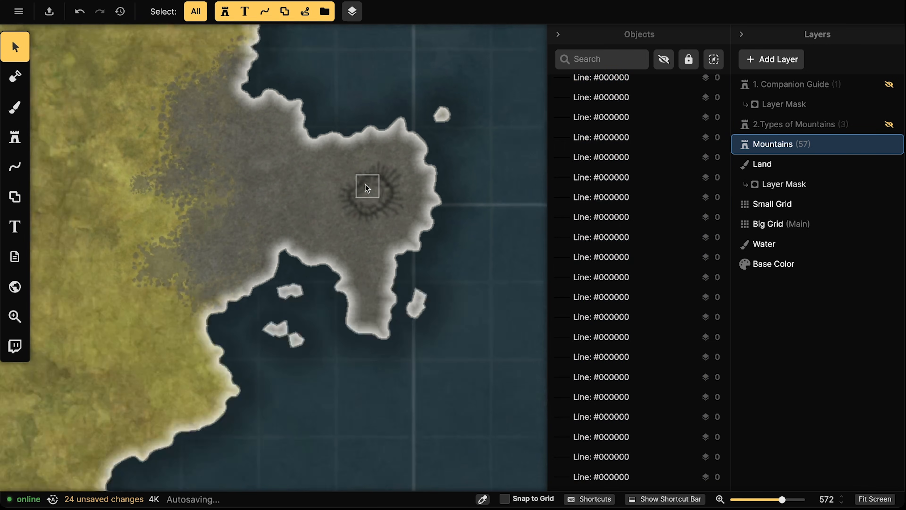
- Draw soft white highlight lines of size 92 along both sides of the volcanic crater's rim
{"action": "scroll", "coordinate": [369, 184], "scroll_direction": "down", "scroll_amount": 2}
{"action": "left_click", "coordinate": [15, 166]}
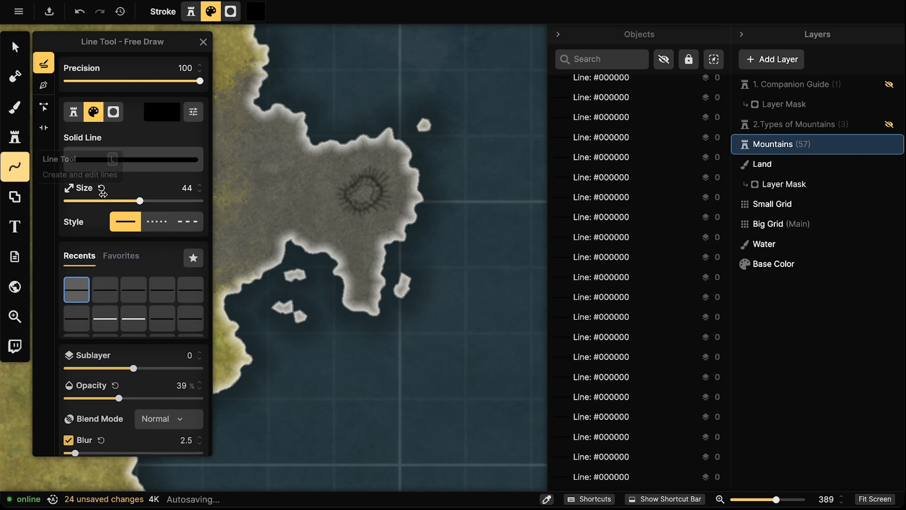
{"action": "left_click", "coordinate": [110, 323]}
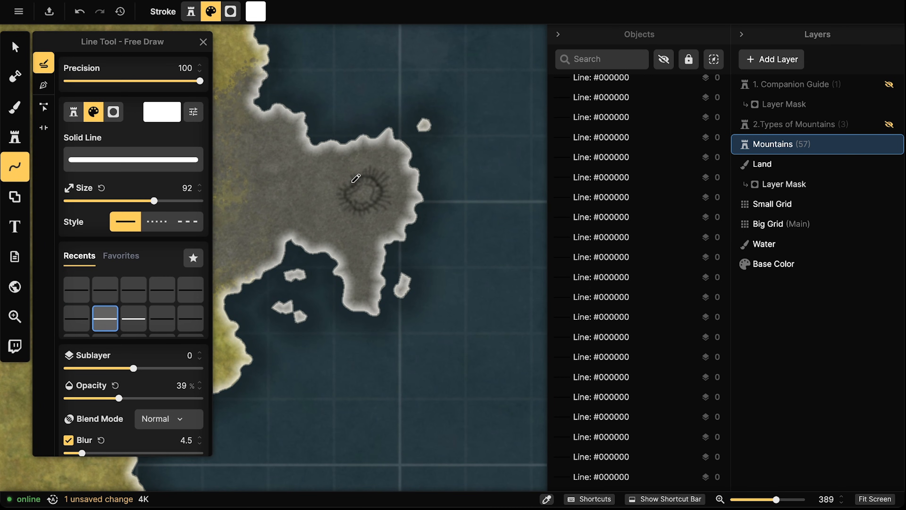
{"action": "left_click_drag", "start_coordinate": [354, 202], "coordinate": [355, 202]}
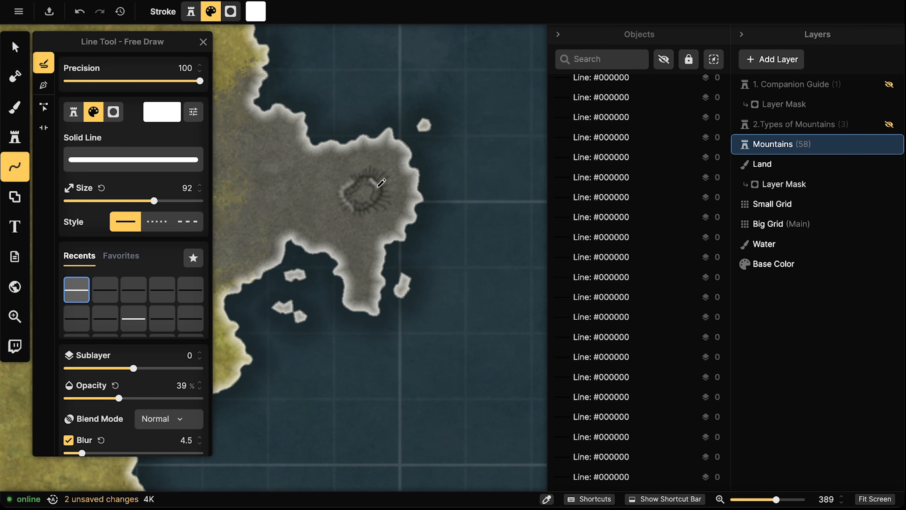
{"action": "left_click_drag", "start_coordinate": [375, 198], "coordinate": [375, 186]}
- Select all the crater's lines together and create a group from them with the default name Group
{"action": "left_click", "coordinate": [14, 46]}
{"action": "left_click_drag", "start_coordinate": [272, 108], "coordinate": [401, 235]}
{"action": "left_click", "coordinate": [645, 11]}
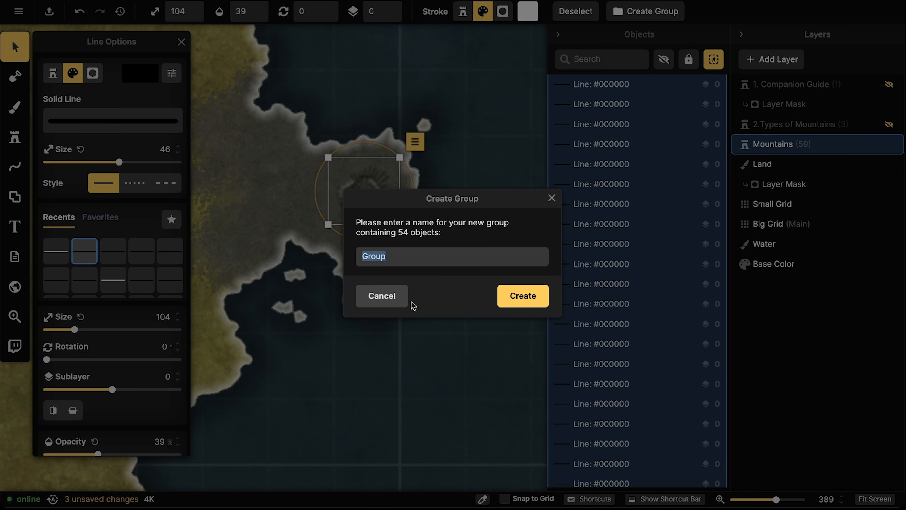
{"action": "left_click", "coordinate": [511, 296]}
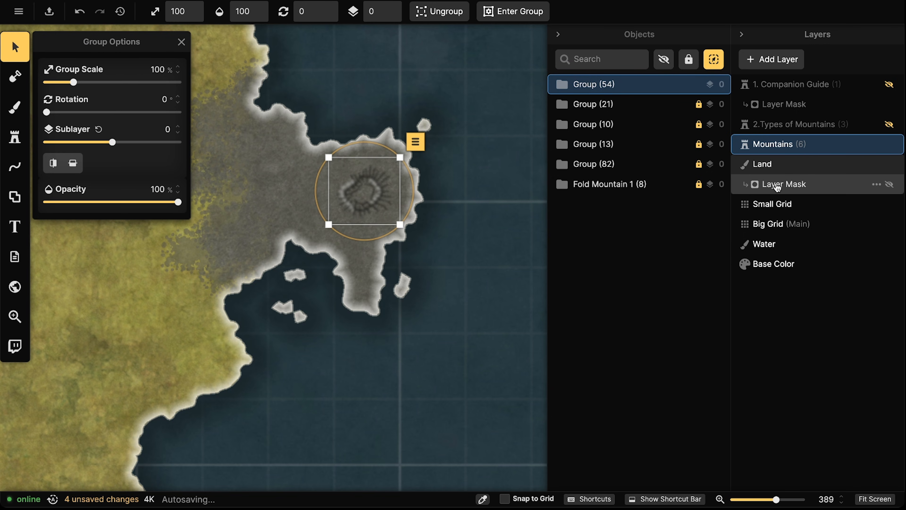
- On the Land layer, darken the Dark Grey Wasteland texture to brightness 42 and save it as a favorite
{"action": "left_click", "coordinate": [776, 163]}
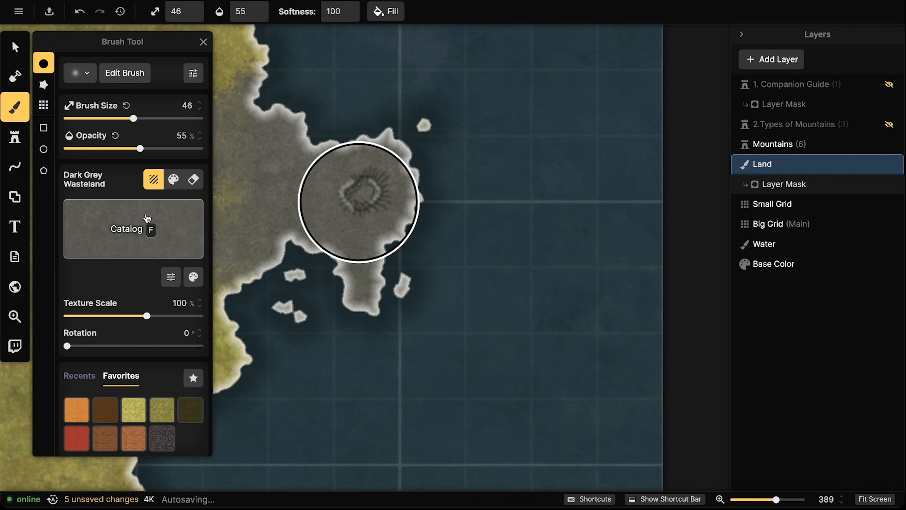
{"action": "left_click", "coordinate": [193, 277]}
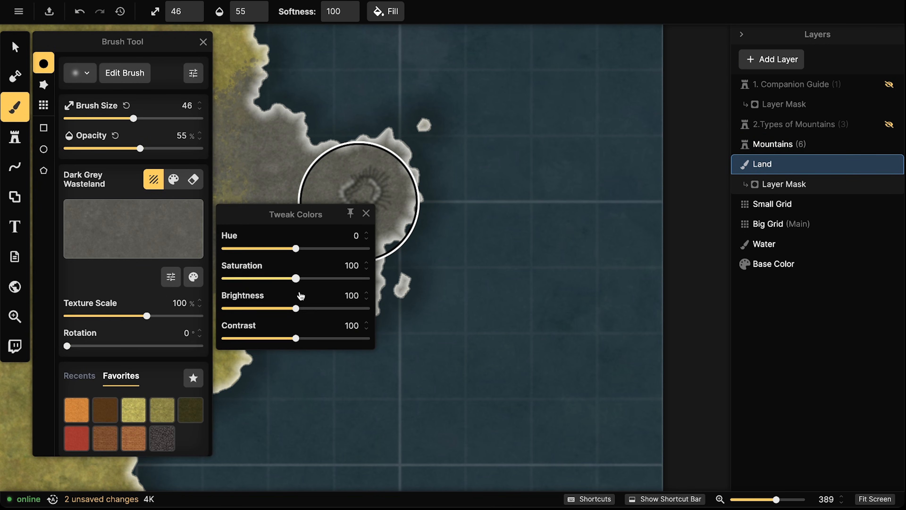
{"action": "left_click", "coordinate": [259, 309]}
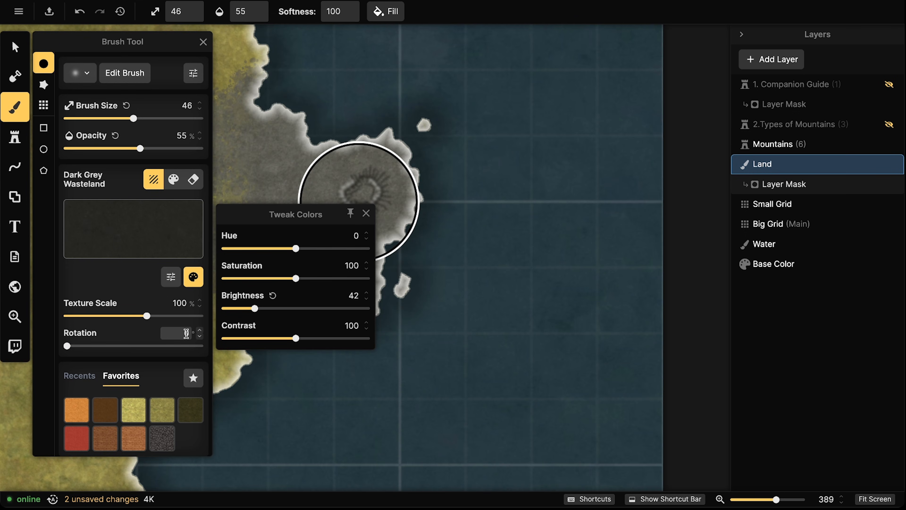
{"action": "left_click", "coordinate": [193, 378]}
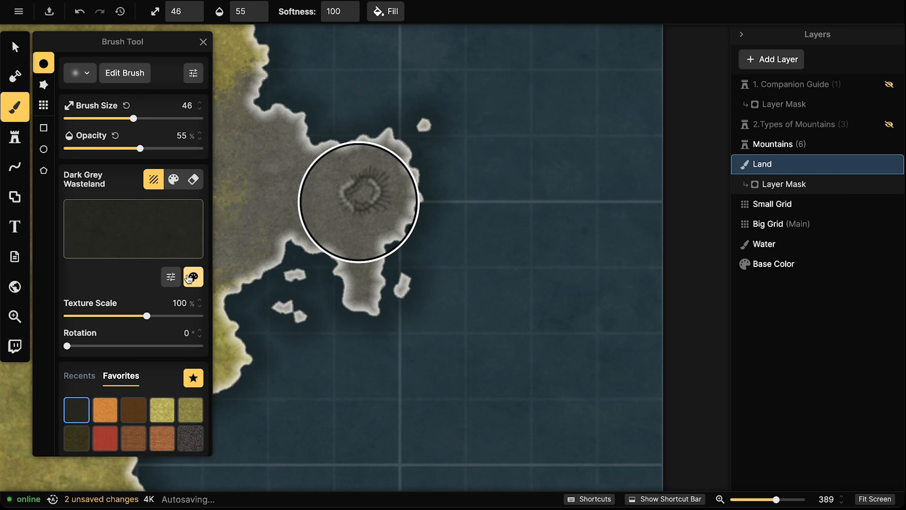
- Lighten the Dark Grey Wasteland texture to brightness 142 and save this version as a favorite too
{"action": "left_click", "coordinate": [193, 277]}
{"action": "left_click", "coordinate": [310, 309]}
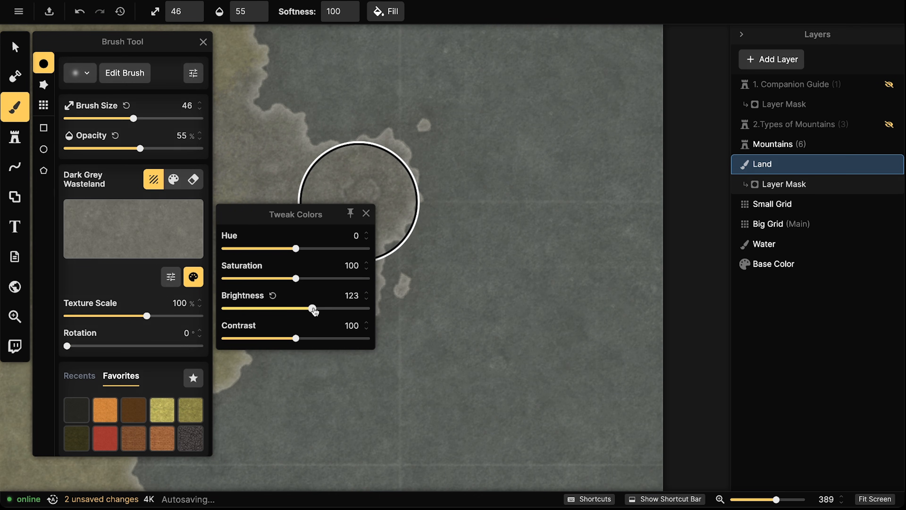
{"action": "left_click_drag", "start_coordinate": [324, 312], "coordinate": [327, 312]}
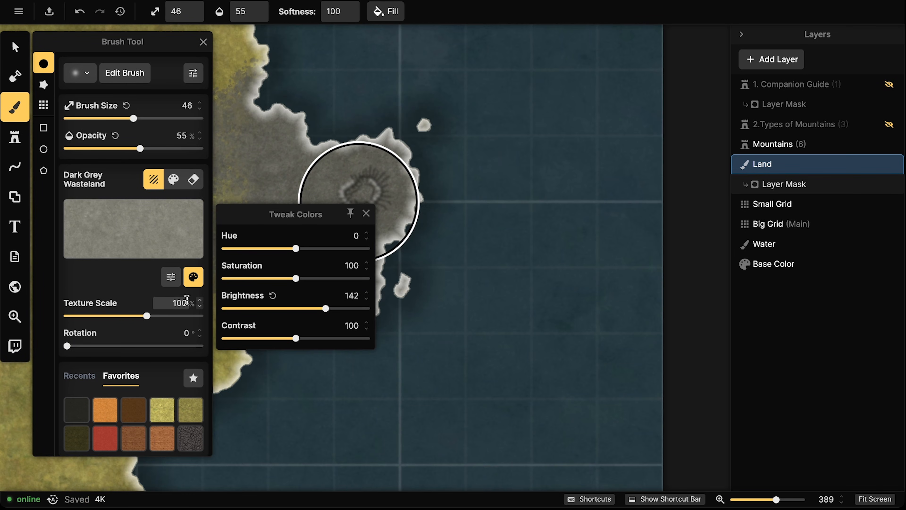
{"action": "left_click", "coordinate": [194, 377]}
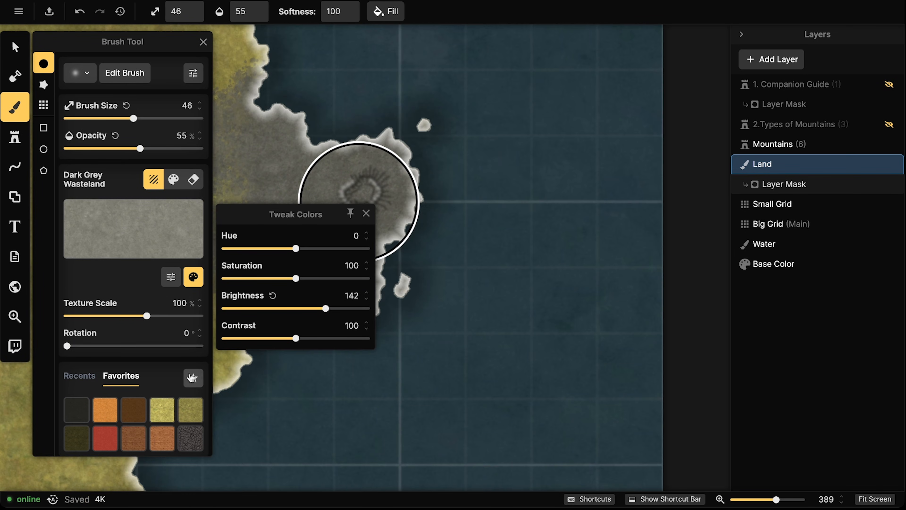
- Paint the crater floor with the darkened Dark Grey Wasteland favorite, using brush size 6 and 28% opacity
{"action": "left_click", "coordinate": [105, 410]}
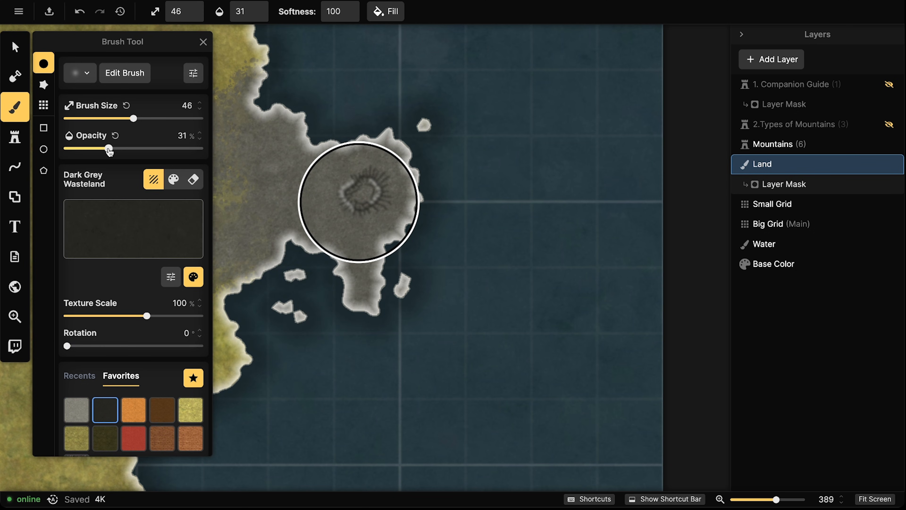
{"action": "key", "text": "["}
{"action": "key", "text": "["}
{"action": "key", "text": "["}
{"action": "key", "text": "["}
{"action": "scroll", "coordinate": [371, 197], "scroll_direction": "up", "scroll_amount": 5}
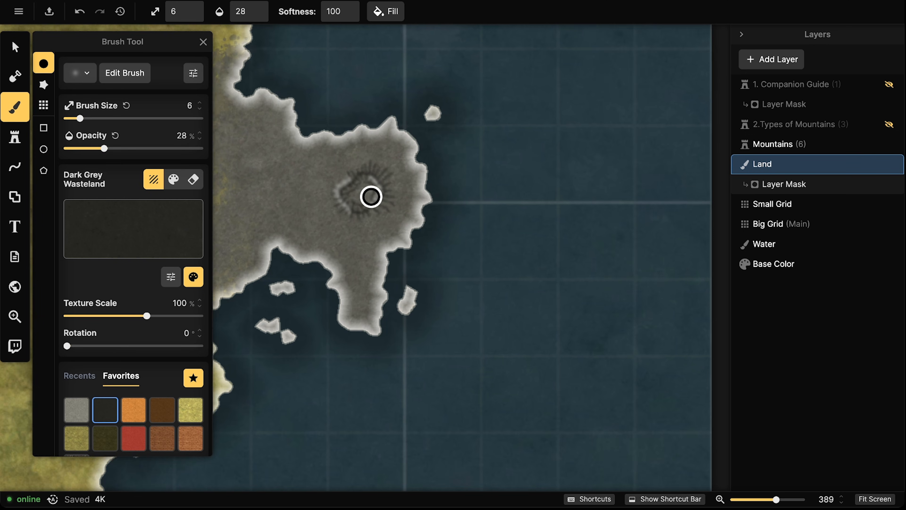
{"action": "key", "text": "v"}
{"action": "left_click", "coordinate": [365, 164]}
{"action": "left_click", "coordinate": [365, 164]}
{"action": "key", "text": "]"}
{"action": "left_click_drag", "start_coordinate": [365, 173], "coordinate": [361, 177]}
{"action": "key", "text": "]"}
{"action": "left_click", "coordinate": [14, 106]}
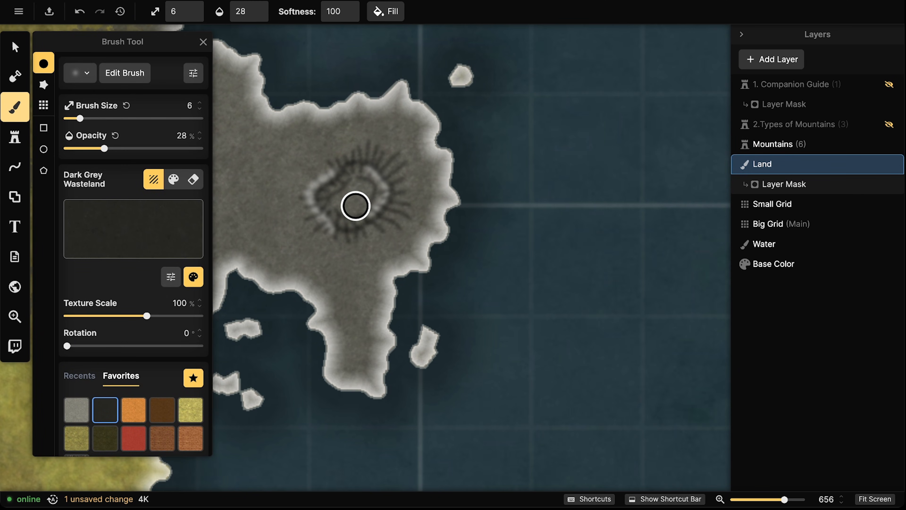
{"action": "mouse_move", "coordinate": [355, 206]}
{"action": "left_mouse_down"}
{"action": "mouse_move", "coordinate": [362, 174]}
{"action": "mouse_move", "coordinate": [350, 170]}
{"action": "mouse_move", "coordinate": [325, 204]}
{"action": "mouse_move", "coordinate": [360, 203]}
{"action": "mouse_move", "coordinate": [349, 182]}
{"action": "mouse_move", "coordinate": [330, 212]}
{"action": "mouse_move", "coordinate": [346, 214]}
{"action": "mouse_move", "coordinate": [370, 184]}
{"action": "mouse_move", "coordinate": [343, 199]}
{"action": "mouse_move", "coordinate": [350, 207]}
{"action": "mouse_move", "coordinate": [362, 188]}
{"action": "mouse_move", "coordinate": [338, 203]}
{"action": "mouse_move", "coordinate": [347, 199]}
{"action": "left_mouse_up"}
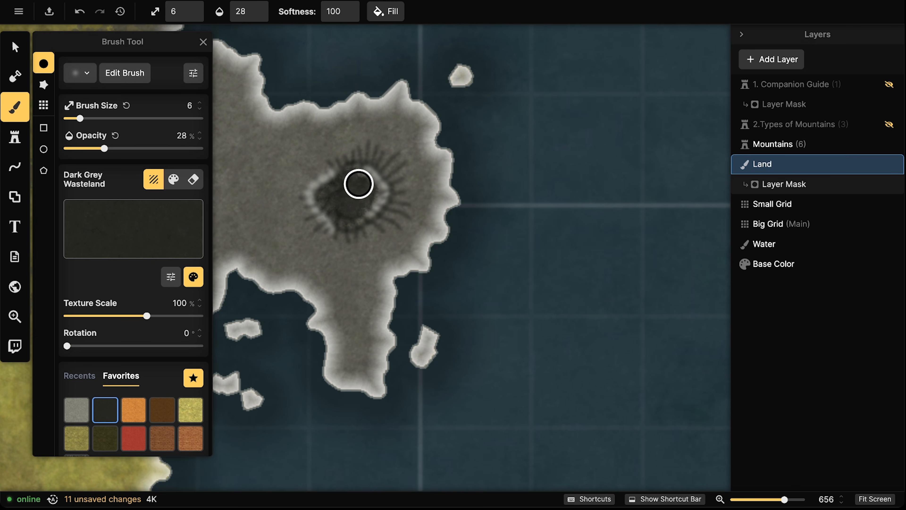
{"action": "mouse_move", "coordinate": [348, 194]}
{"action": "left_mouse_down"}
{"action": "mouse_move", "coordinate": [346, 186]}
{"action": "mouse_move", "coordinate": [358, 186]}
{"action": "mouse_move", "coordinate": [340, 208]}
{"action": "mouse_move", "coordinate": [354, 194]}
{"action": "mouse_move", "coordinate": [340, 195]}
{"action": "mouse_move", "coordinate": [364, 174]}
{"action": "left_mouse_up"}
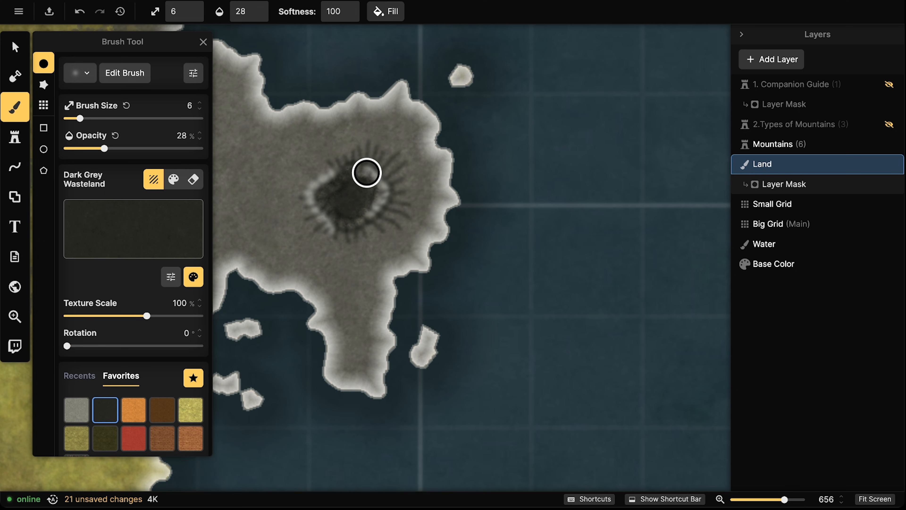
{"action": "left_click_drag", "start_coordinate": [368, 212], "coordinate": [344, 210]}
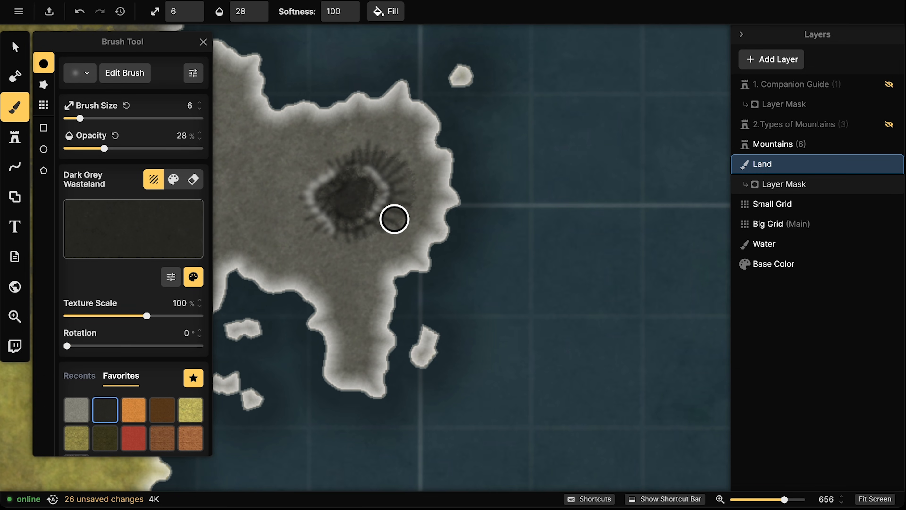
- Shade the outer slopes all around the crater rim with the darkened Dark Grey Wasteland texture
{"action": "left_click_drag", "start_coordinate": [391, 226], "coordinate": [387, 234]}
{"action": "left_click_drag", "start_coordinate": [384, 167], "coordinate": [398, 178]}
{"action": "left_click_drag", "start_coordinate": [390, 183], "coordinate": [391, 200]}
{"action": "left_click_drag", "start_coordinate": [389, 208], "coordinate": [380, 221]}
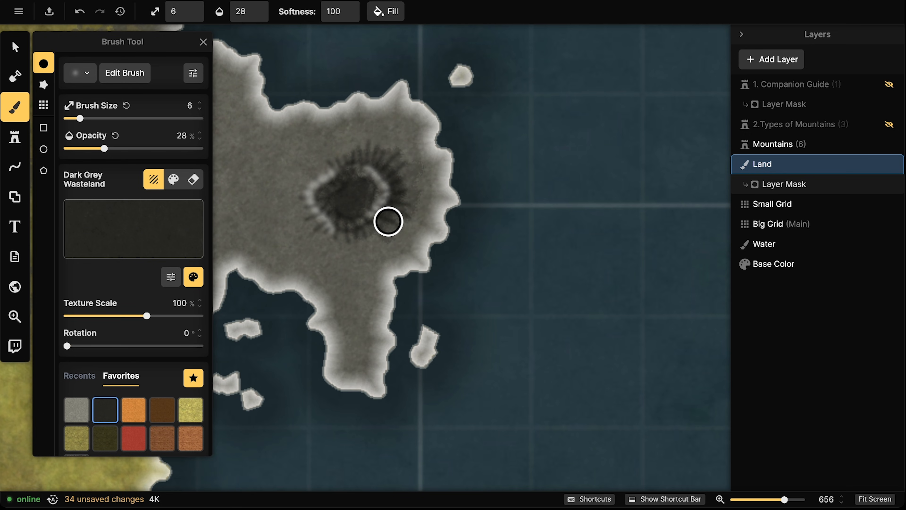
{"action": "mouse_move", "coordinate": [336, 182]}
{"action": "left_mouse_down"}
{"action": "mouse_move", "coordinate": [317, 197]}
{"action": "mouse_move", "coordinate": [327, 211]}
{"action": "mouse_move", "coordinate": [332, 203]}
{"action": "left_mouse_up"}
{"action": "left_click_drag", "start_coordinate": [380, 168], "coordinate": [401, 150]}
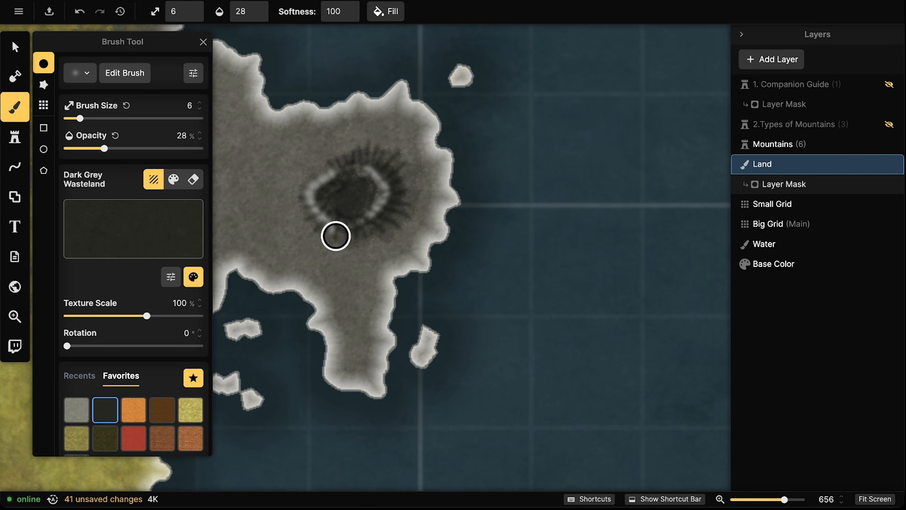
{"action": "left_click_drag", "start_coordinate": [334, 236], "coordinate": [366, 225]}
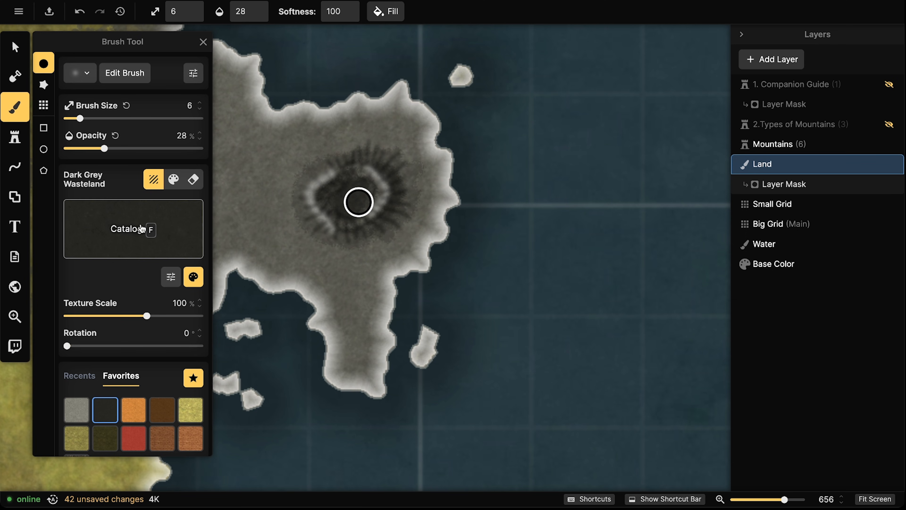
- Choose the Orange Turbulent Lava texture from the Fantasy World lava set and paint a lava pool at the crater's centre
{"action": "left_click", "coordinate": [141, 225]}
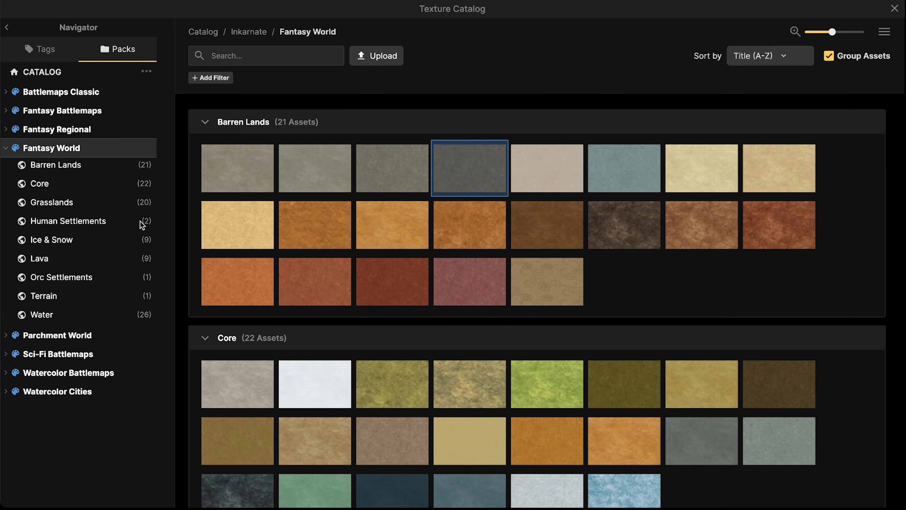
{"action": "scroll", "coordinate": [322, 285], "scroll_direction": "down", "scroll_amount": 15}
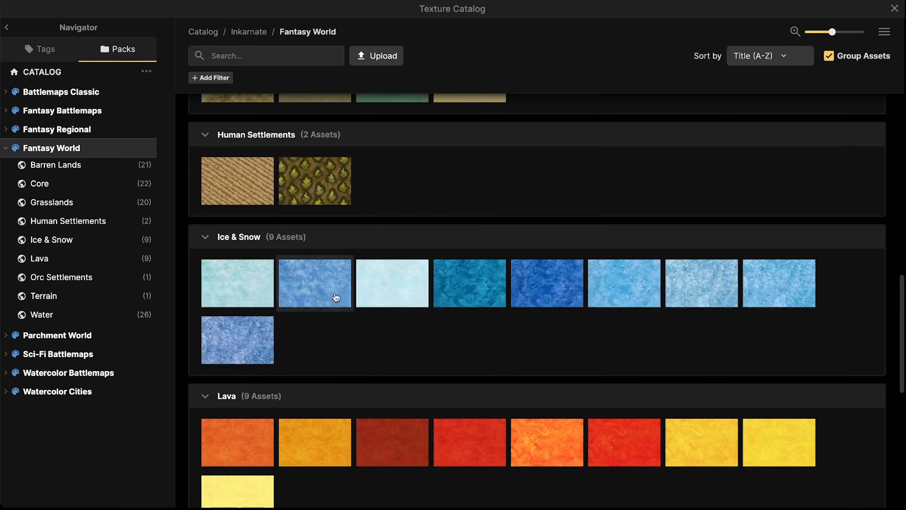
{"action": "left_click", "coordinate": [530, 437]}
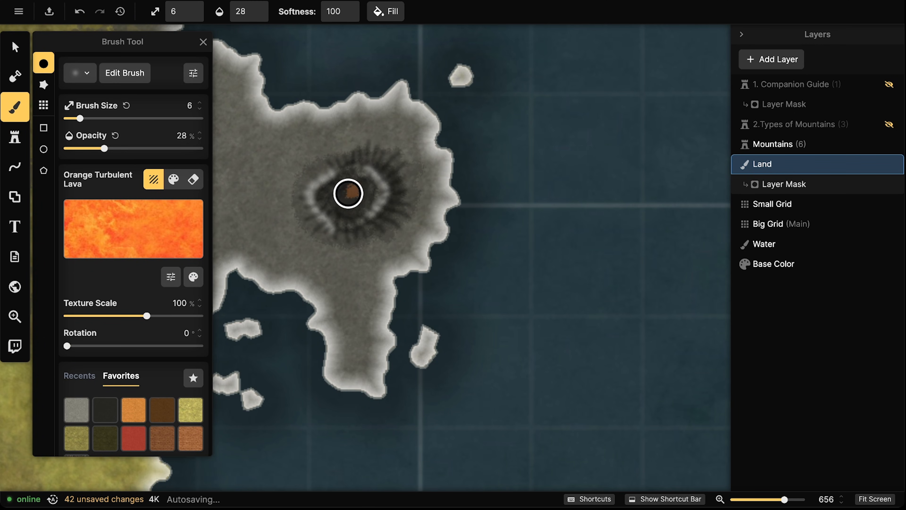
{"action": "left_click_drag", "start_coordinate": [353, 201], "coordinate": [349, 188]}
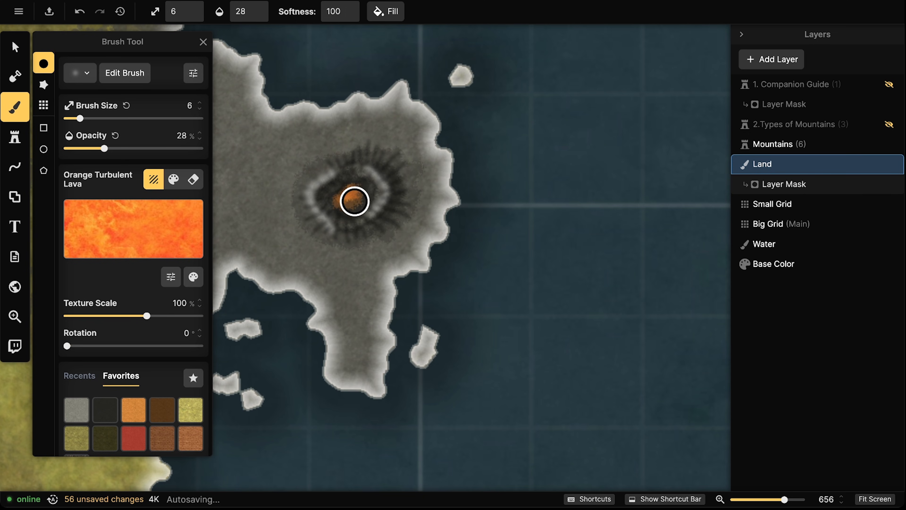
{"action": "mouse_move", "coordinate": [343, 201]}
{"action": "left_mouse_down"}
{"action": "mouse_move", "coordinate": [360, 194]}
{"action": "mouse_move", "coordinate": [356, 187]}
{"action": "mouse_move", "coordinate": [364, 196]}
{"action": "mouse_move", "coordinate": [357, 207]}
{"action": "mouse_move", "coordinate": [332, 196]}
{"action": "mouse_move", "coordinate": [344, 186]}
{"action": "mouse_move", "coordinate": [365, 196]}
{"action": "mouse_move", "coordinate": [350, 203]}
{"action": "mouse_move", "coordinate": [345, 193]}
{"action": "mouse_move", "coordinate": [360, 196]}
{"action": "mouse_move", "coordinate": [350, 202]}
{"action": "mouse_move", "coordinate": [354, 189]}
{"action": "left_mouse_up"}
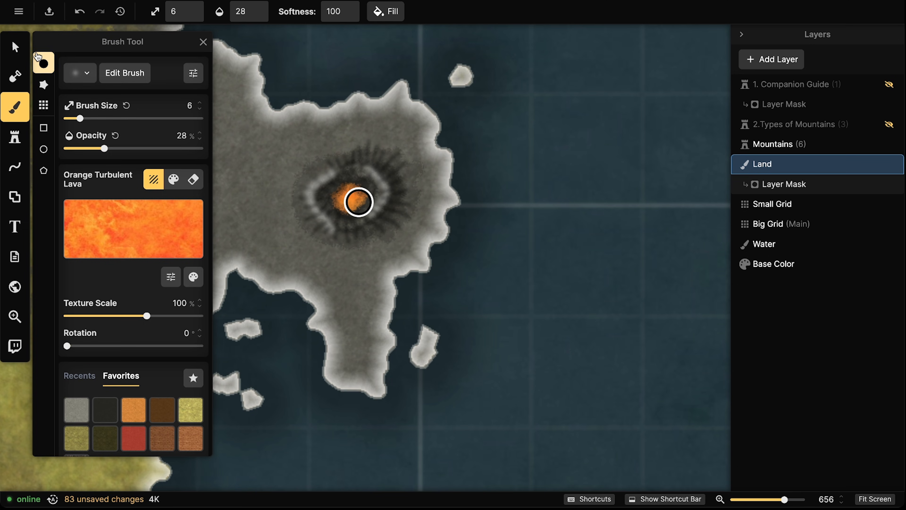
- On the Mountains layer, draw curved black contour lines of size 44 to the north and northwest of the crater
{"action": "left_click", "coordinate": [15, 46]}
{"action": "scroll", "coordinate": [250, 136], "scroll_direction": "down", "scroll_amount": 3}
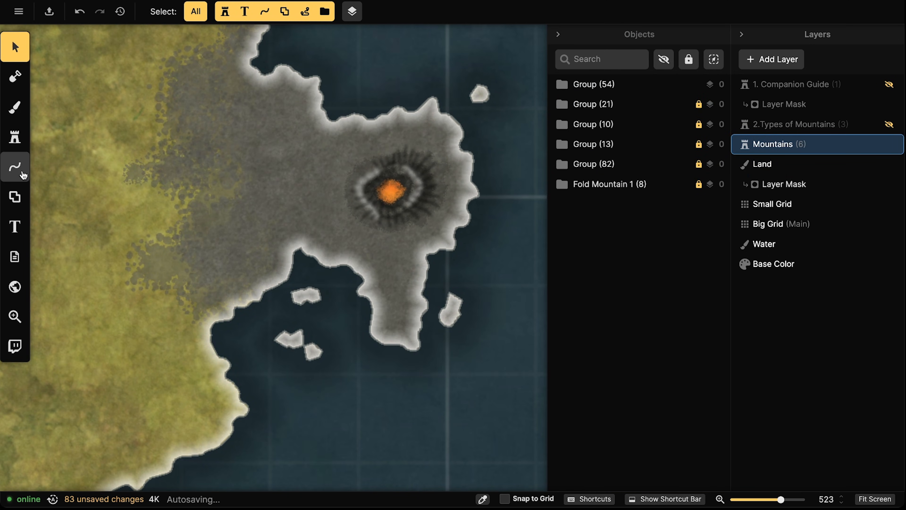
{"action": "left_click", "coordinate": [15, 166]}
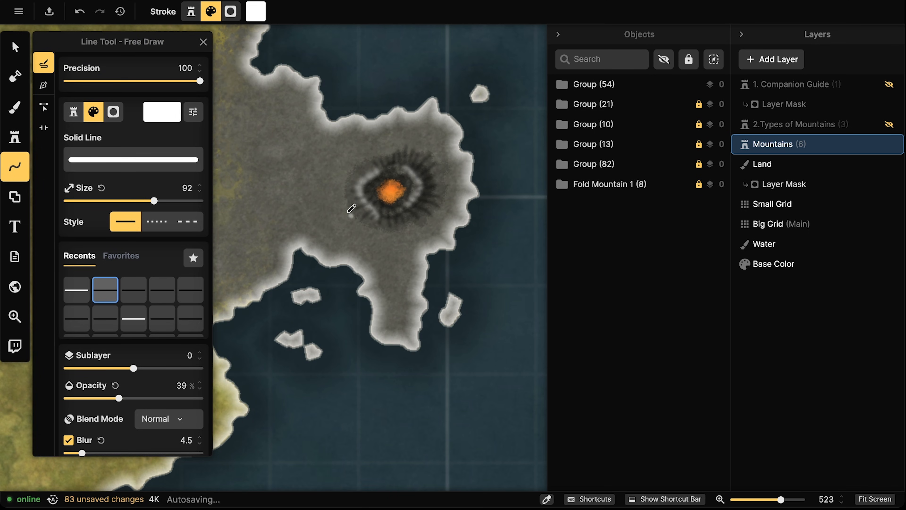
{"action": "key", "text": "ctrl+z"}
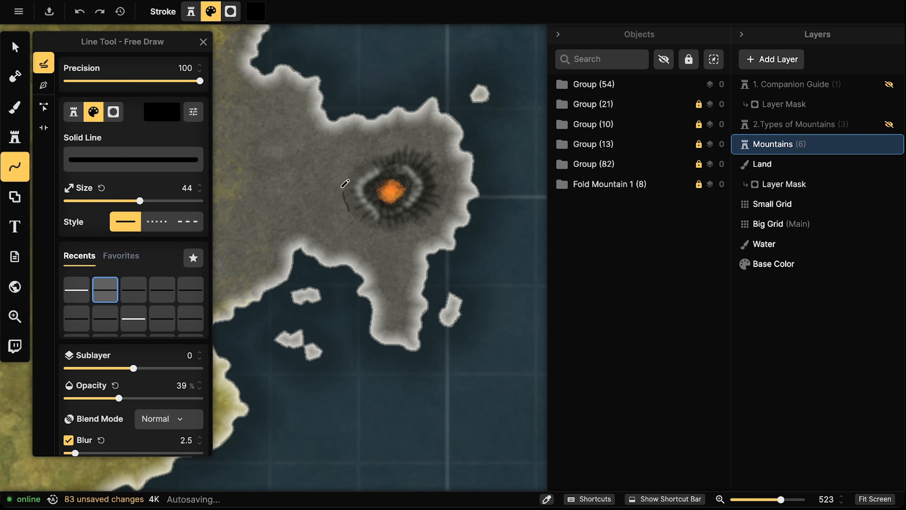
{"action": "mouse_move", "coordinate": [345, 183]}
{"action": "left_mouse_down"}
{"action": "mouse_move", "coordinate": [347, 158]}
{"action": "mouse_move", "coordinate": [357, 163]}
{"action": "mouse_move", "coordinate": [337, 156]}
{"action": "mouse_move", "coordinate": [331, 163]}
{"action": "mouse_move", "coordinate": [330, 150]}
{"action": "left_mouse_up"}
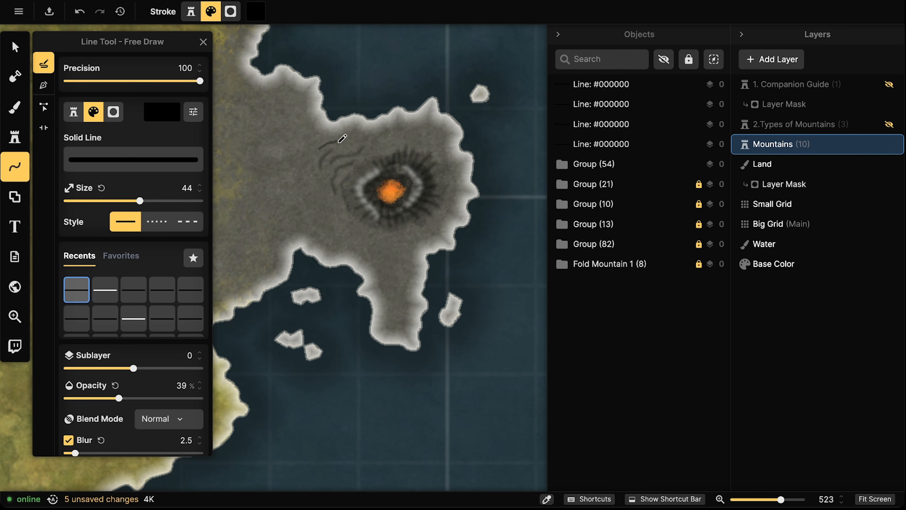
{"action": "left_click_drag", "start_coordinate": [376, 132], "coordinate": [376, 132]}
{"action": "left_click_drag", "start_coordinate": [312, 120], "coordinate": [304, 140]}
- Add a row of short black ridge lines along the contour just north of the crater
{"action": "mouse_move", "coordinate": [399, 146]}
{"action": "left_mouse_down"}
{"action": "mouse_move", "coordinate": [420, 144]}
{"action": "mouse_move", "coordinate": [380, 152]}
{"action": "mouse_move", "coordinate": [396, 148]}
{"action": "mouse_move", "coordinate": [397, 136]}
{"action": "left_mouse_up"}
{"action": "left_click_drag", "start_coordinate": [402, 147], "coordinate": [403, 140]}
{"action": "left_click_drag", "start_coordinate": [409, 147], "coordinate": [409, 139]}
{"action": "left_click_drag", "start_coordinate": [413, 145], "coordinate": [417, 138]}
{"action": "left_click_drag", "start_coordinate": [419, 145], "coordinate": [420, 138]}
- Add short black ridge lines along the contours northwest of the crater, out to the peninsula's northern coast
{"action": "left_click_drag", "start_coordinate": [332, 191], "coordinate": [326, 189]}
{"action": "left_click_drag", "start_coordinate": [330, 182], "coordinate": [327, 179]}
{"action": "left_click_drag", "start_coordinate": [333, 173], "coordinate": [344, 159]}
{"action": "left_click_drag", "start_coordinate": [361, 152], "coordinate": [346, 149]}
{"action": "left_click_drag", "start_coordinate": [343, 156], "coordinate": [334, 152]}
{"action": "left_click_drag", "start_coordinate": [334, 161], "coordinate": [318, 158]}
{"action": "left_click_drag", "start_coordinate": [323, 150], "coordinate": [320, 153]}
{"action": "left_click_drag", "start_coordinate": [328, 149], "coordinate": [353, 129]}
{"action": "left_click_drag", "start_coordinate": [352, 133], "coordinate": [343, 131]}
{"action": "left_click_drag", "start_coordinate": [341, 137], "coordinate": [339, 134]}
{"action": "left_click_drag", "start_coordinate": [337, 139], "coordinate": [328, 139]}
{"action": "mouse_move", "coordinate": [327, 146]}
{"action": "left_mouse_down"}
{"action": "mouse_move", "coordinate": [302, 143]}
{"action": "mouse_move", "coordinate": [312, 143]}
{"action": "mouse_move", "coordinate": [299, 128]}
{"action": "left_mouse_up"}
{"action": "left_click_drag", "start_coordinate": [306, 124], "coordinate": [303, 129]}
{"action": "left_click_drag", "start_coordinate": [310, 126], "coordinate": [310, 132]}
{"action": "left_click_drag", "start_coordinate": [316, 131], "coordinate": [314, 135]}
{"action": "left_click_drag", "start_coordinate": [321, 134], "coordinate": [317, 137]}
- Shade the new ridges north and northwest of the crater with the darkened Dark Grey Wasteland favorite on the Land layer
{"action": "key", "text": "b"}
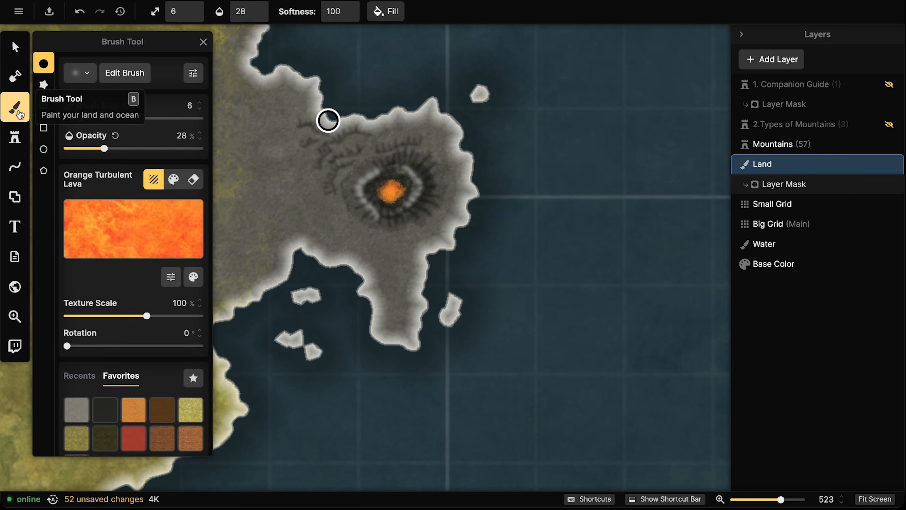
{"action": "left_click", "coordinate": [105, 407]}
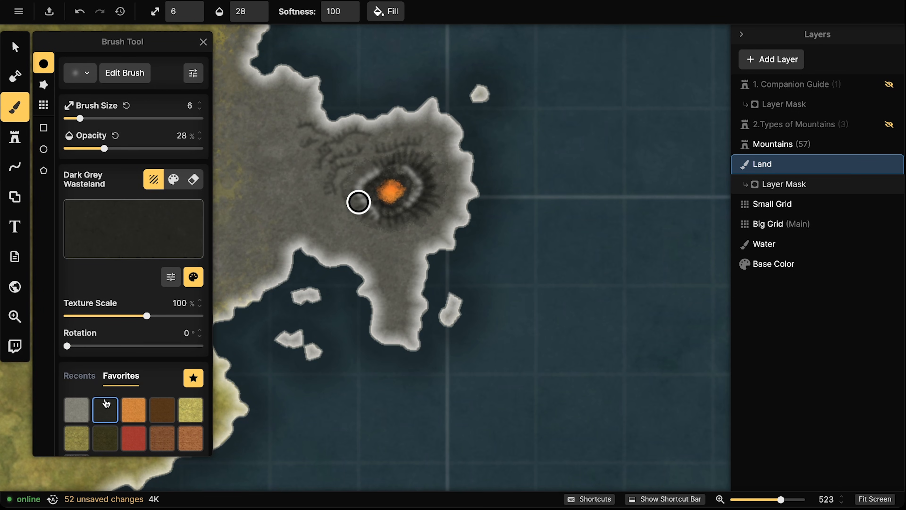
{"action": "mouse_move", "coordinate": [394, 142]}
{"action": "left_mouse_down"}
{"action": "mouse_move", "coordinate": [403, 139]}
{"action": "mouse_move", "coordinate": [398, 125]}
{"action": "mouse_move", "coordinate": [343, 151]}
{"action": "mouse_move", "coordinate": [330, 182]}
{"action": "left_mouse_up"}
{"action": "left_click_drag", "start_coordinate": [343, 145], "coordinate": [316, 166]}
{"action": "mouse_move", "coordinate": [357, 129]}
{"action": "left_mouse_down"}
{"action": "mouse_move", "coordinate": [324, 145]}
{"action": "mouse_move", "coordinate": [307, 141]}
{"action": "left_mouse_up"}
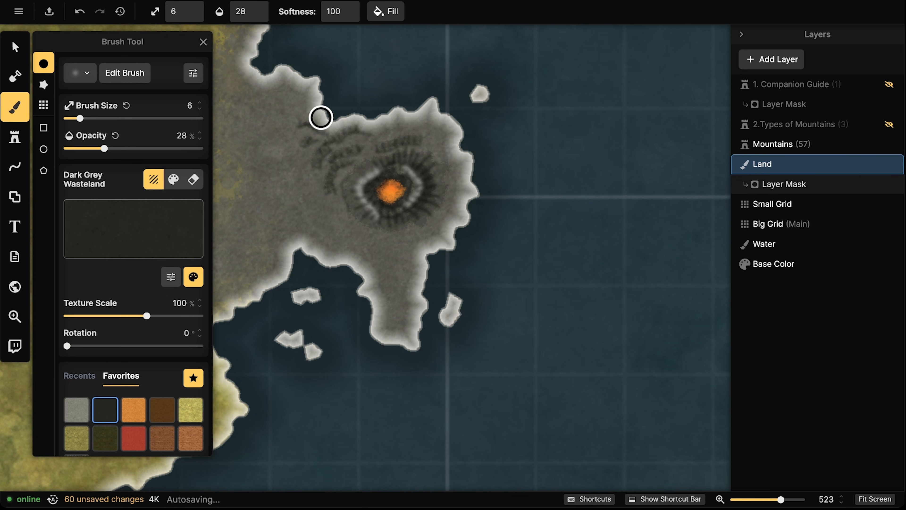
- Highlight the ridges north and northwest of the crater with the lightened Dark Grey Wasteland favorite, then return to selecting objects
{"action": "left_click", "coordinate": [78, 410]}
{"action": "mouse_move", "coordinate": [348, 167]}
{"action": "left_mouse_down"}
{"action": "mouse_move", "coordinate": [338, 178]}
{"action": "mouse_move", "coordinate": [360, 138]}
{"action": "mouse_move", "coordinate": [323, 163]}
{"action": "mouse_move", "coordinate": [308, 144]}
{"action": "mouse_move", "coordinate": [317, 134]}
{"action": "mouse_move", "coordinate": [310, 134]}
{"action": "mouse_move", "coordinate": [324, 133]}
{"action": "mouse_move", "coordinate": [321, 121]}
{"action": "left_mouse_up"}
{"action": "left_click", "coordinate": [390, 151]}
{"action": "mouse_move", "coordinate": [390, 151]}
{"action": "left_mouse_down"}
{"action": "mouse_move", "coordinate": [414, 148]}
{"action": "mouse_move", "coordinate": [383, 154]}
{"action": "mouse_move", "coordinate": [360, 138]}
{"action": "mouse_move", "coordinate": [336, 148]}
{"action": "mouse_move", "coordinate": [345, 156]}
{"action": "mouse_move", "coordinate": [338, 197]}
{"action": "mouse_move", "coordinate": [374, 140]}
{"action": "mouse_move", "coordinate": [424, 143]}
{"action": "mouse_move", "coordinate": [403, 111]}
{"action": "mouse_move", "coordinate": [390, 124]}
{"action": "left_mouse_up"}
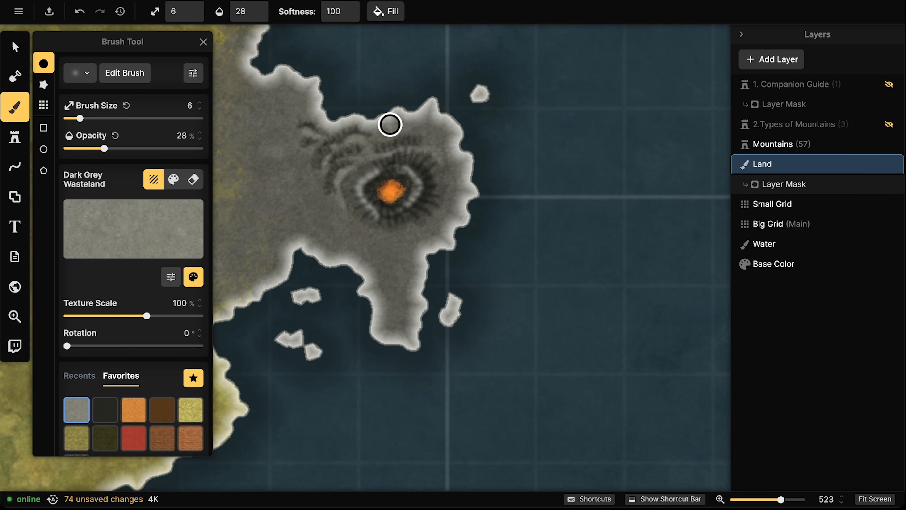
{"action": "left_click", "coordinate": [15, 46]}
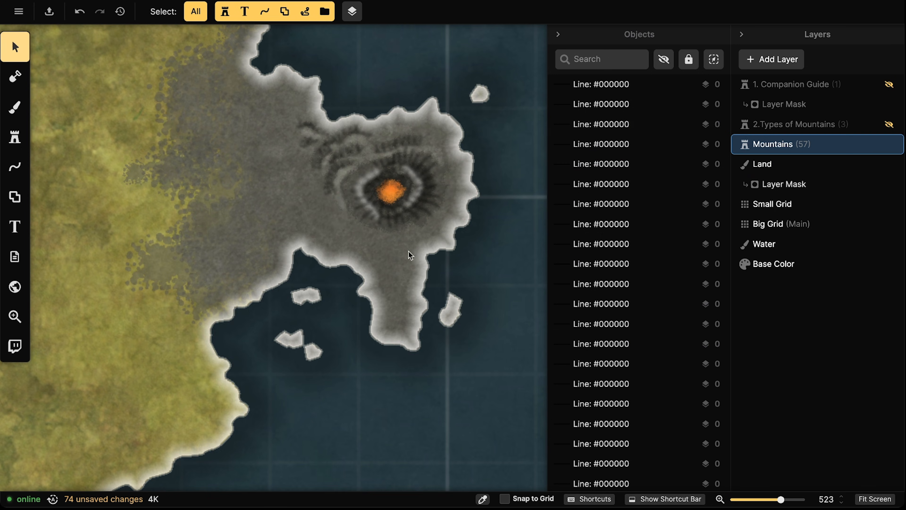
- Examine the finished volcano, the coastal fold mountain and the orange desert craters across the whole map
{"action": "scroll", "coordinate": [354, 240], "scroll_direction": "down", "scroll_amount": 8}
{"action": "left_click_drag", "start_coordinate": [318, 237], "coordinate": [327, 268]}
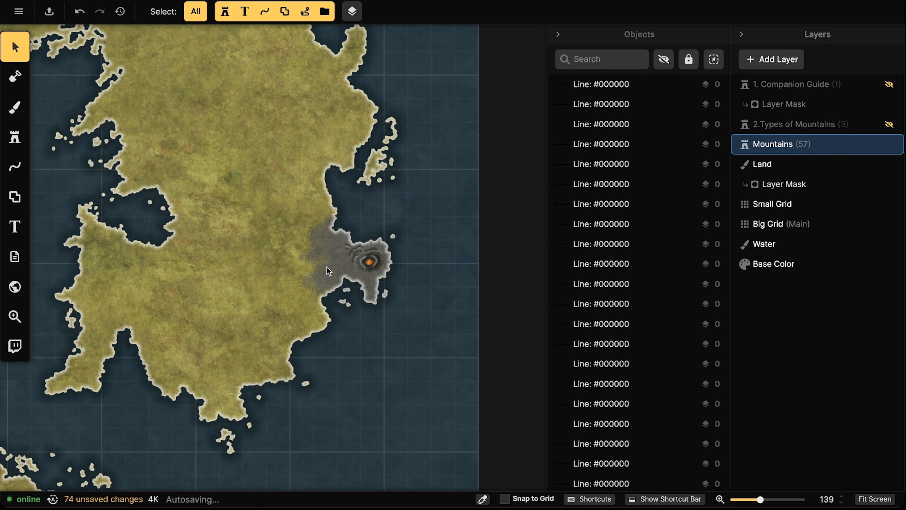
{"action": "scroll", "coordinate": [374, 247], "scroll_direction": "down", "scroll_amount": 3}
{"action": "left_click_drag", "start_coordinate": [312, 157], "coordinate": [334, 257]}
{"action": "scroll", "coordinate": [334, 257], "scroll_direction": "down", "scroll_amount": 3}
{"action": "left_click_drag", "start_coordinate": [235, 310], "coordinate": [303, 221]}
{"action": "scroll", "coordinate": [210, 328], "scroll_direction": "down", "scroll_amount": 1}
{"action": "scroll", "coordinate": [303, 221], "scroll_direction": "down", "scroll_amount": 2}
{"action": "left_click_drag", "start_coordinate": [251, 258], "coordinate": [292, 293]}
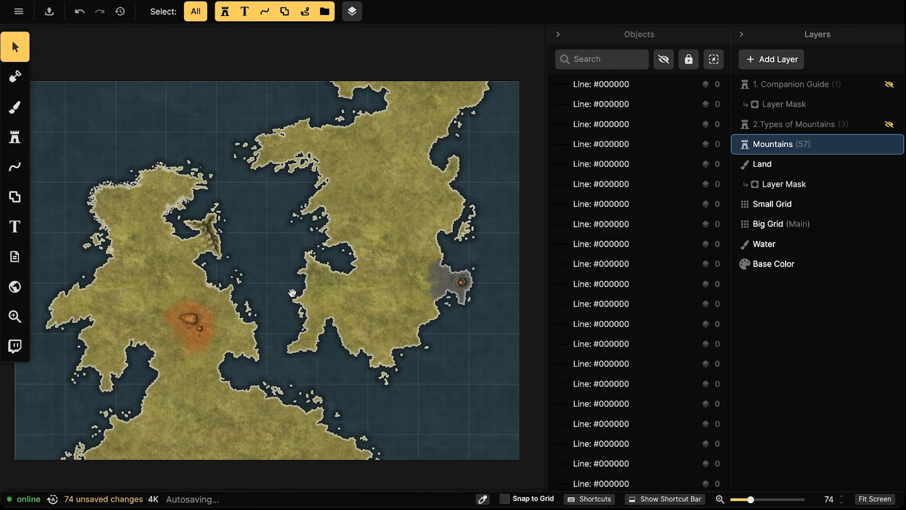
{"action": "scroll", "coordinate": [216, 235], "scroll_direction": "up", "scroll_amount": 5}
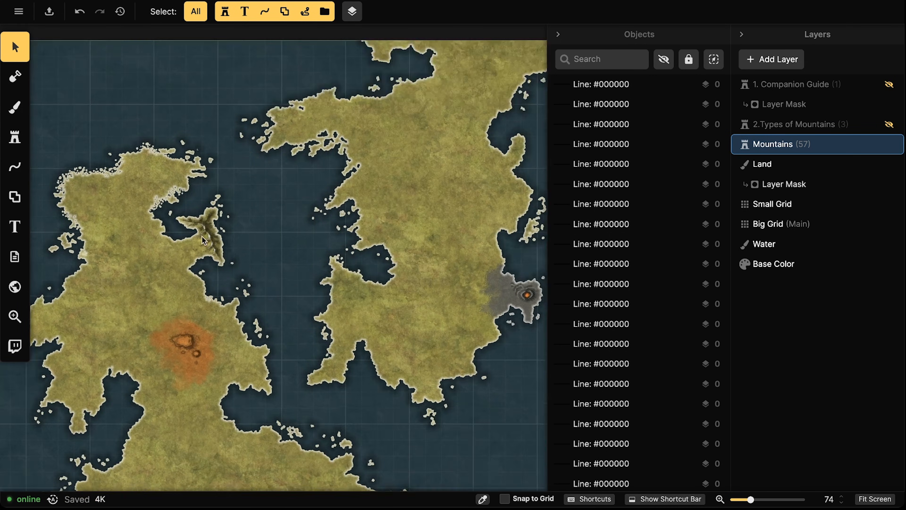
{"action": "scroll", "coordinate": [204, 237], "scroll_direction": "up", "scroll_amount": 1}
{"action": "left_click_drag", "start_coordinate": [203, 247], "coordinate": [260, 208]}
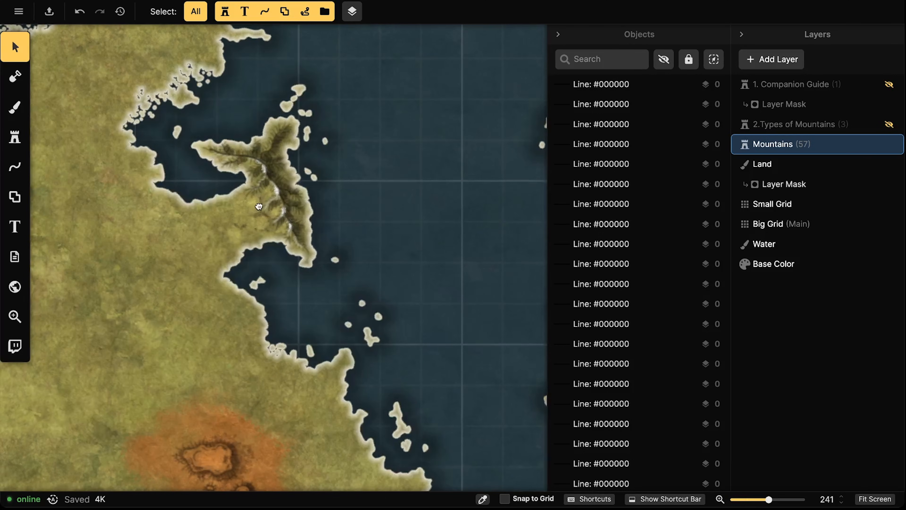
{"action": "left_click_drag", "start_coordinate": [256, 425], "coordinate": [234, 250]}
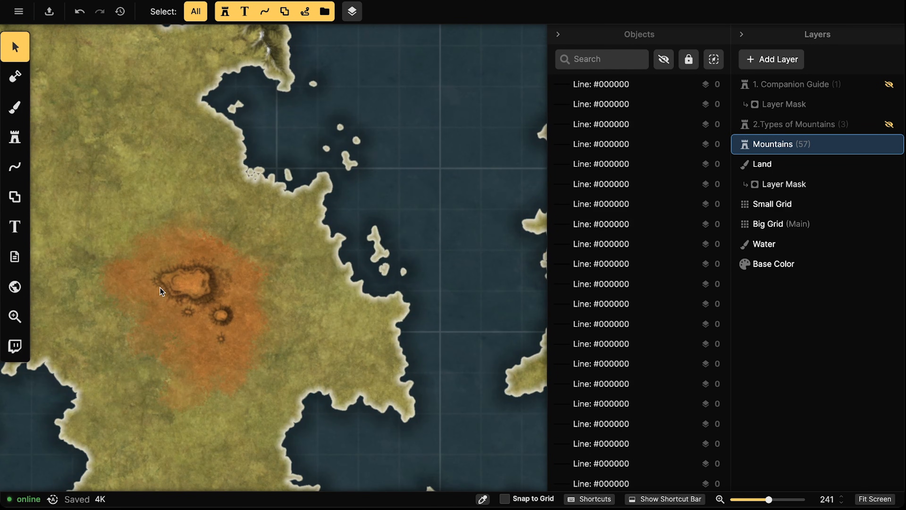
{"action": "left_click_drag", "start_coordinate": [486, 304], "coordinate": [144, 352]}
{"action": "scroll", "coordinate": [372, 248], "scroll_direction": "up", "scroll_amount": 3}
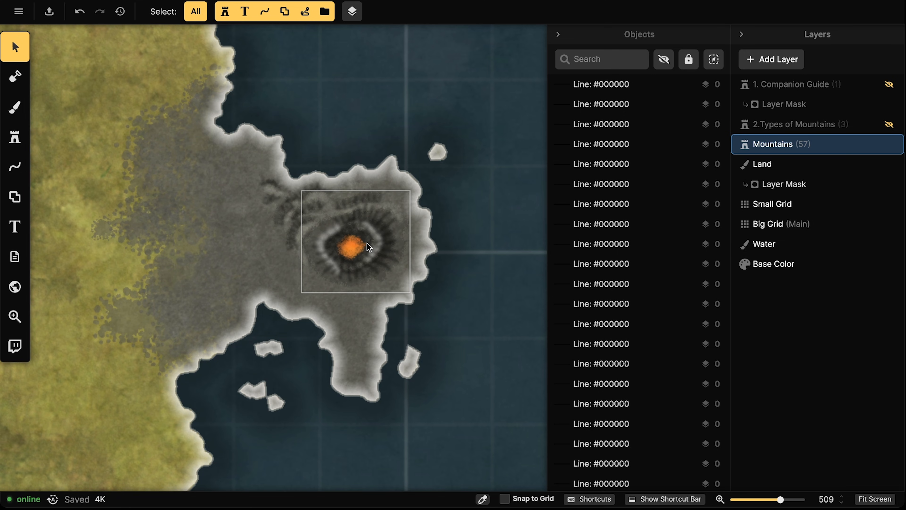
- Try a rotated pasted copy of the crater group on the wasteland beside the volcano and delete it
{"action": "left_click", "coordinate": [368, 242]}
{"action": "left_click_drag", "start_coordinate": [287, 277], "coordinate": [381, 282]}
{"action": "key", "text": "super+v"}
{"action": "key", "text": "bracketleft"}
{"action": "key", "text": "bracketleft"}
{"action": "key", "text": "bracketleft"}
{"action": "key", "text": "bracketleft"}
{"action": "key", "text": "bracketleft"}
{"action": "key", "text": "bracketleft"}
{"action": "key", "text": "bracketleft"}
{"action": "scroll", "coordinate": [328, 281], "scroll_direction": "down", "scroll_amount": 3}
{"action": "left_click_drag", "start_coordinate": [327, 281], "coordinate": [330, 277]}
{"action": "key", "text": "Delete"}
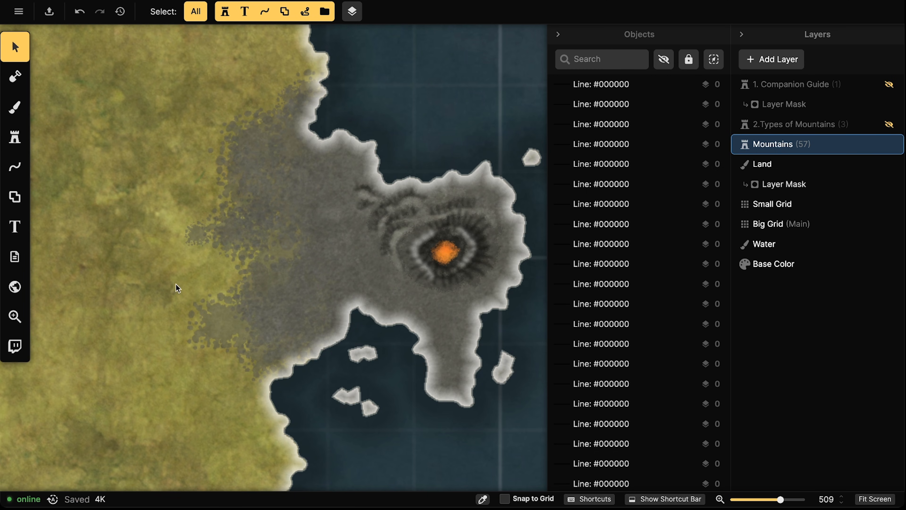
- Compare the grey volcanic peninsula with the western continent's mountains and inspect the orange desert craters
{"action": "scroll", "coordinate": [229, 282], "scroll_direction": "down", "scroll_amount": 5}
{"action": "left_click_drag", "start_coordinate": [240, 274], "coordinate": [359, 223]}
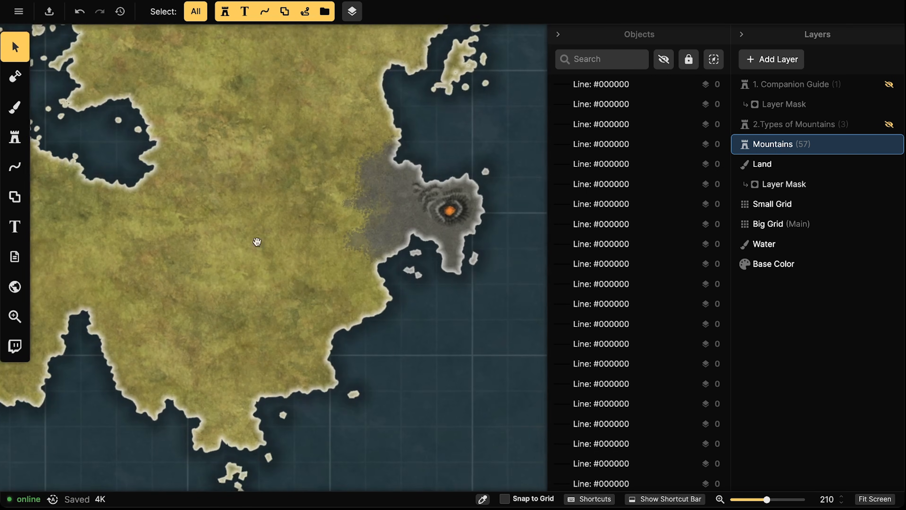
{"action": "left_click_drag", "start_coordinate": [257, 241], "coordinate": [321, 241]}
{"action": "scroll", "coordinate": [265, 213], "scroll_direction": "down", "scroll_amount": 2}
{"action": "left_click_drag", "start_coordinate": [258, 211], "coordinate": [291, 99]}
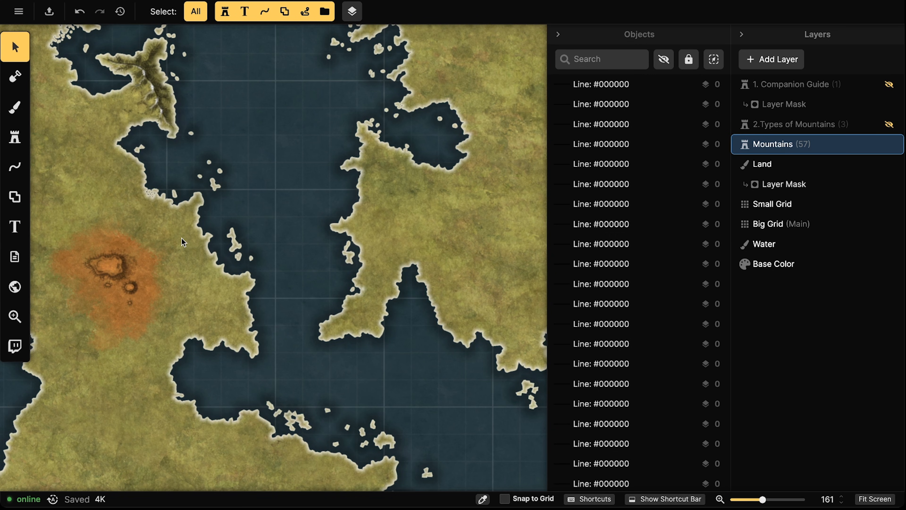
{"action": "scroll", "coordinate": [176, 265], "scroll_direction": "down", "scroll_amount": 5}
{"action": "left_click_drag", "start_coordinate": [215, 222], "coordinate": [274, 213]}
{"action": "scroll", "coordinate": [275, 213], "scroll_direction": "down", "scroll_amount": 2}
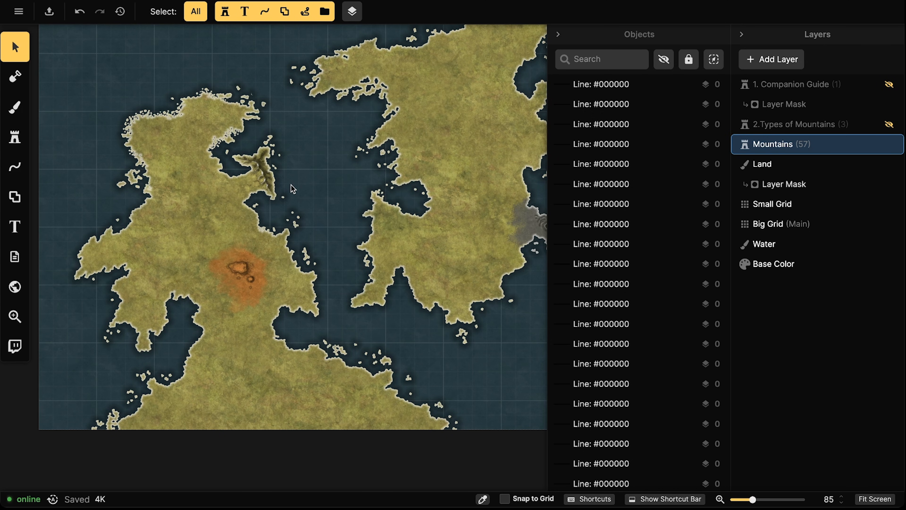
{"action": "scroll", "coordinate": [235, 268], "scroll_direction": "up", "scroll_amount": 5}
{"action": "scroll", "coordinate": [262, 233], "scroll_direction": "up", "scroll_amount": 3}
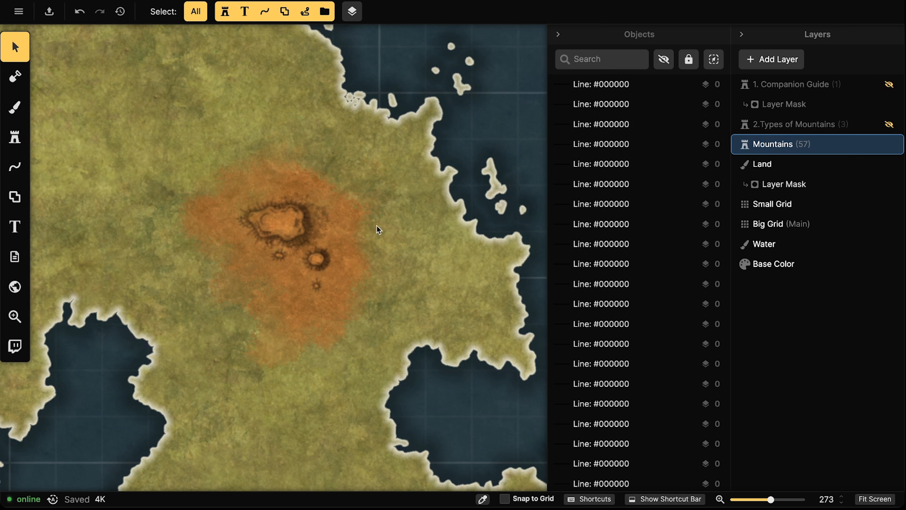
- Find the large desert crater among the Mountains layer's groups and enter Group (82)
{"action": "scroll", "coordinate": [618, 264], "scroll_direction": "down", "scroll_amount": 15}
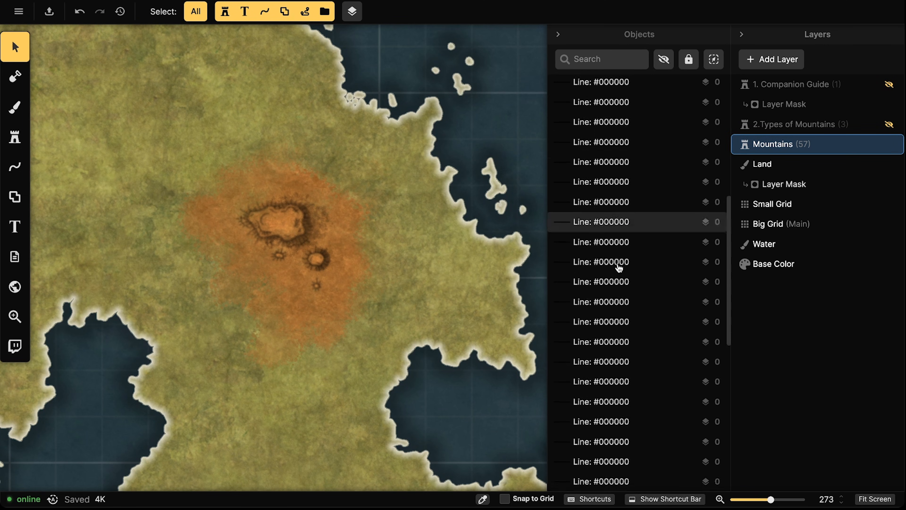
{"action": "left_click", "coordinate": [606, 378]}
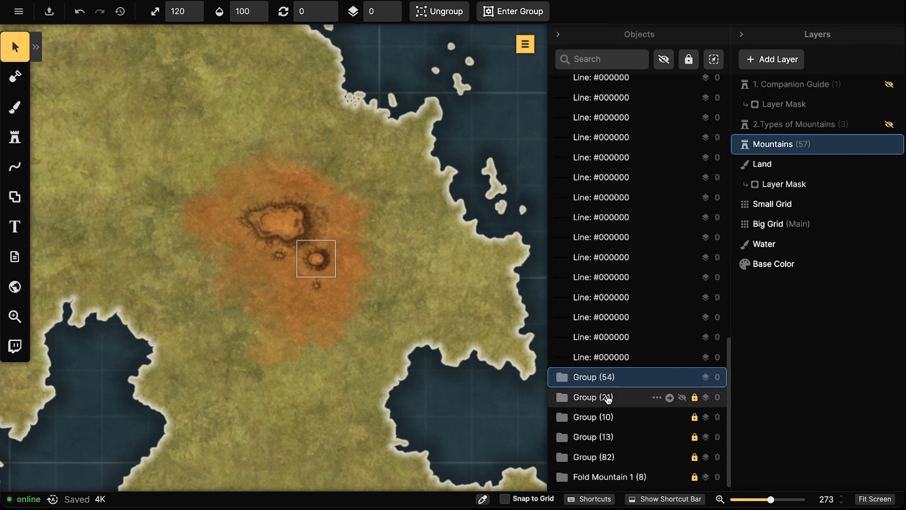
{"action": "left_click", "coordinate": [606, 397]}
{"action": "left_click", "coordinate": [606, 417]}
{"action": "left_click", "coordinate": [606, 437]}
{"action": "left_click", "coordinate": [604, 453]}
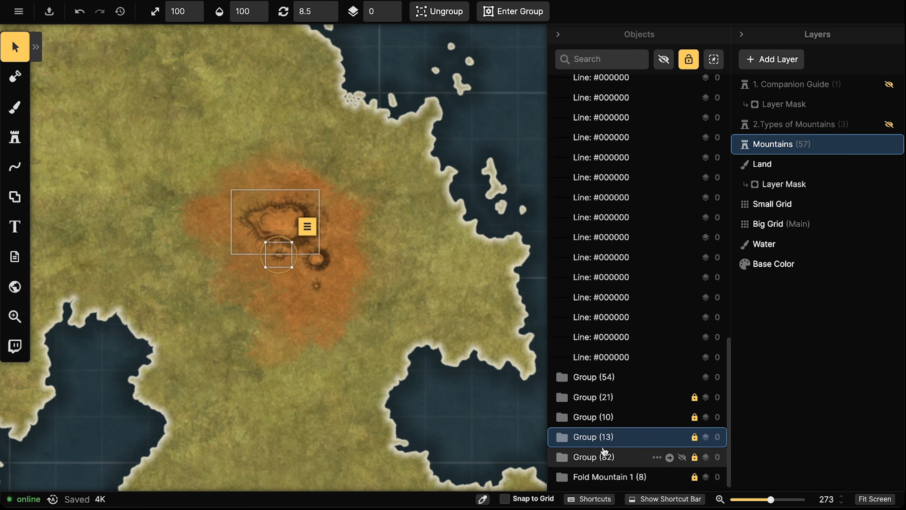
{"action": "double_click", "coordinate": [597, 447]}
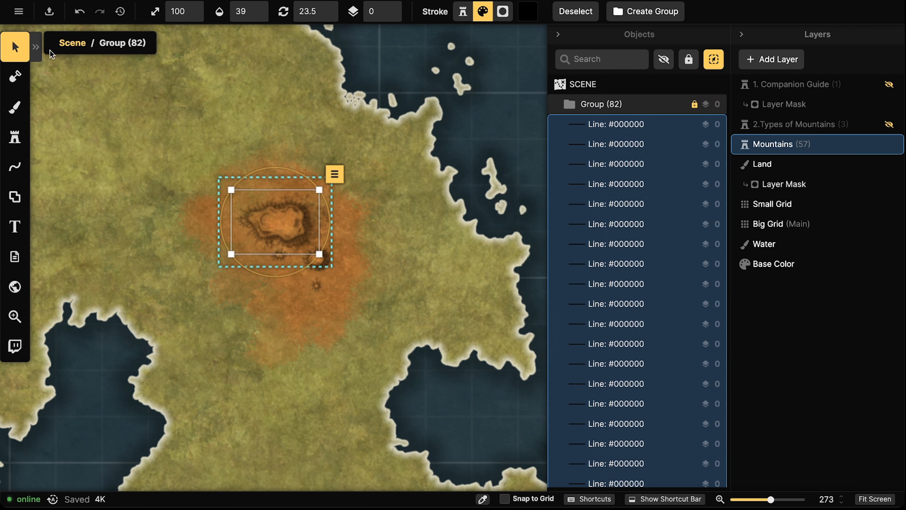
- Apply the Hill texture to all lines of the large desert crater at 47% scale
{"action": "left_click", "coordinate": [15, 46]}
{"action": "scroll", "coordinate": [82, 253], "scroll_direction": "down", "scroll_amount": 2}
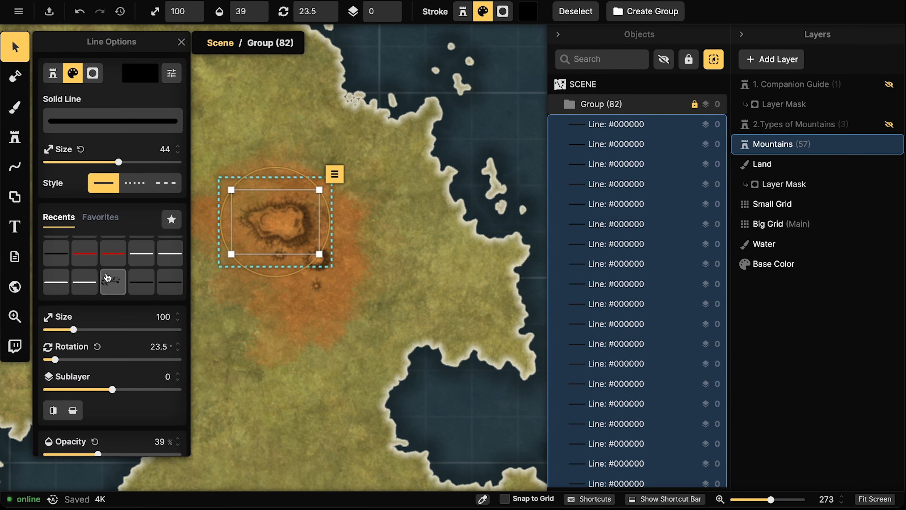
{"action": "left_click", "coordinate": [112, 281]}
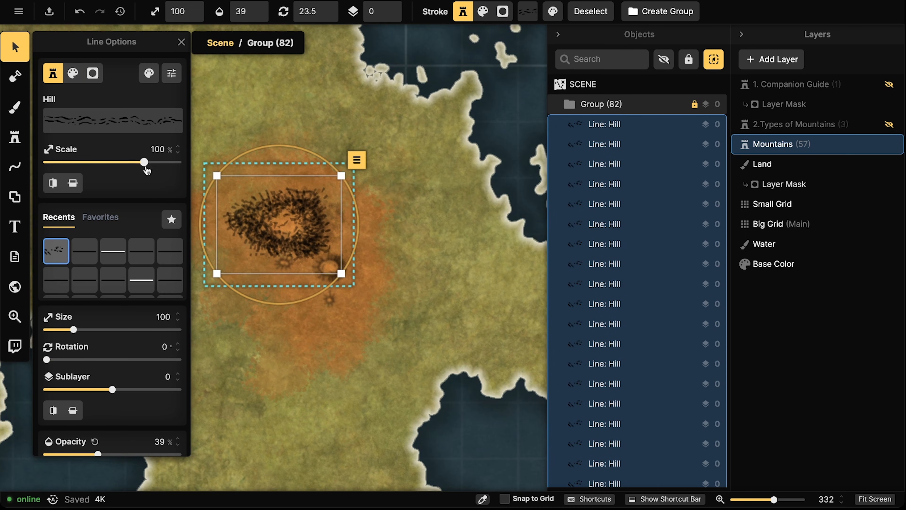
{"action": "mouse_move", "coordinate": [129, 165]}
{"action": "left_mouse_down"}
{"action": "mouse_move", "coordinate": [119, 165]}
{"action": "mouse_move", "coordinate": [136, 165]}
{"action": "left_mouse_up"}
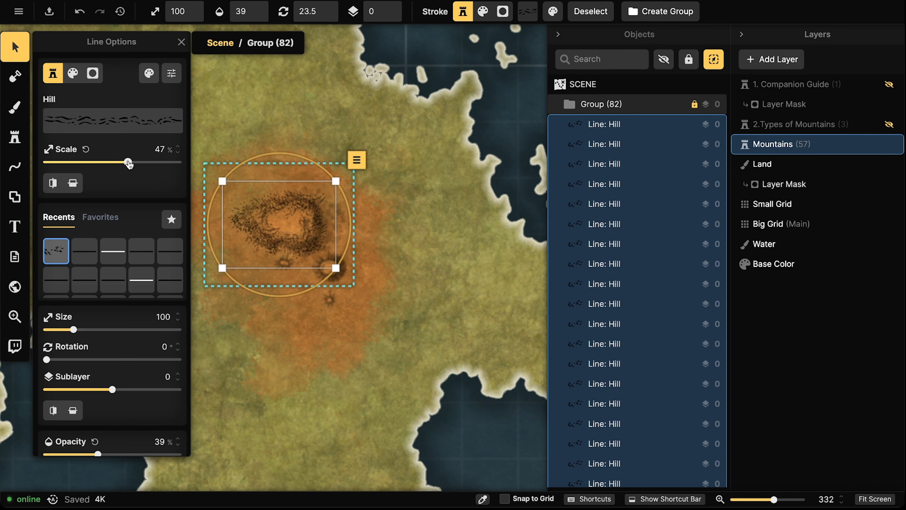
{"action": "scroll", "coordinate": [253, 218], "scroll_direction": "up", "scroll_amount": 5}
{"action": "key", "text": "space"}
{"action": "left_click_drag", "start_coordinate": [253, 217], "coordinate": [365, 238]}
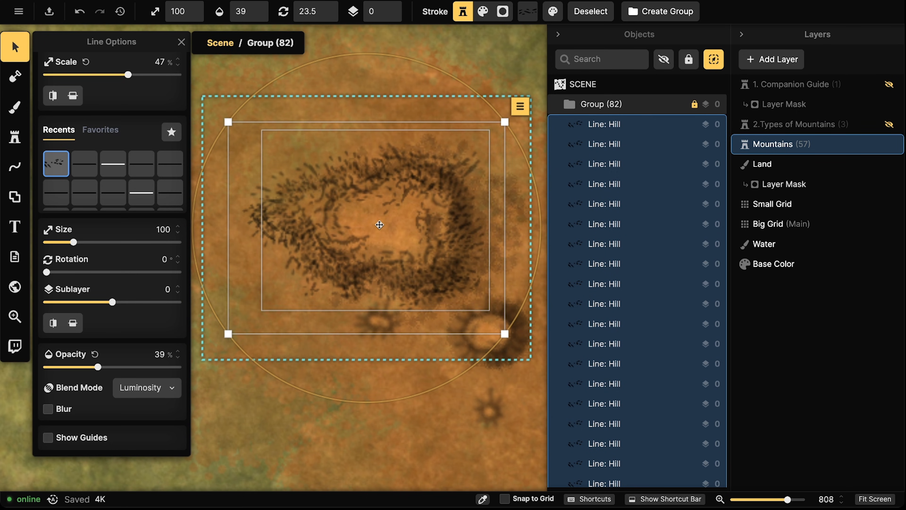
- Undo the Hill texture on the large desert crater's lines, leave its group and deselect it
{"action": "key", "text": "ctrl+z"}
{"action": "key", "text": "Escape"}
{"action": "scroll", "coordinate": [338, 199], "scroll_direction": "down", "scroll_amount": 10}
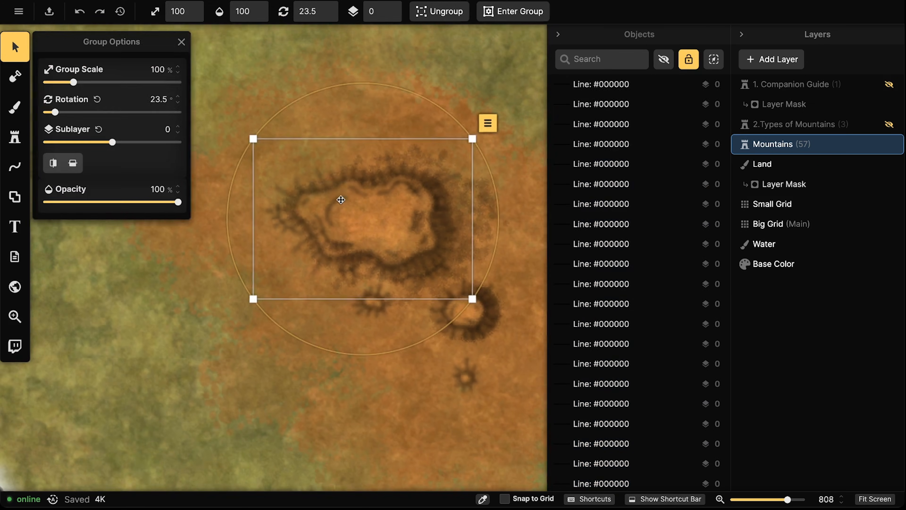
{"action": "key", "text": "Escape"}
- Examine the overall map from the western continent's craters to the volcano on the eastern peninsula
{"action": "left_click_drag", "start_coordinate": [399, 171], "coordinate": [278, 192]}
{"action": "scroll", "coordinate": [278, 192], "scroll_direction": "down", "scroll_amount": 4}
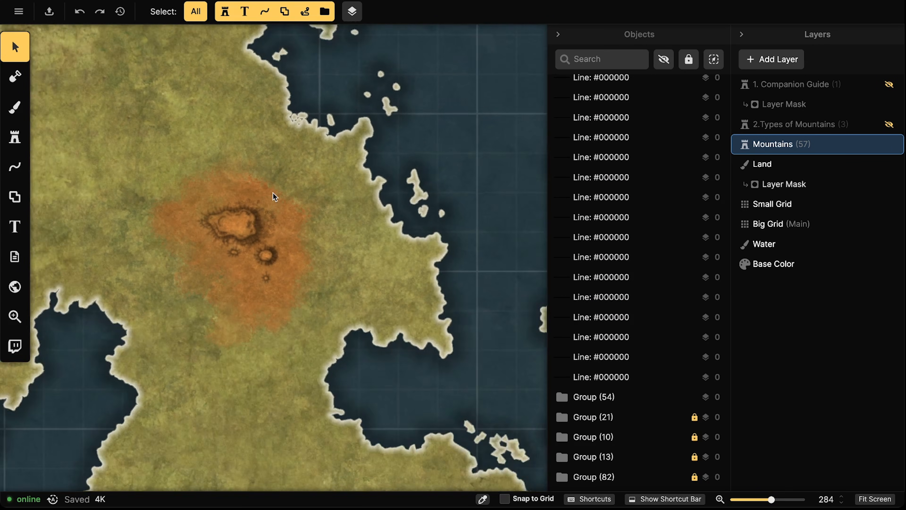
{"action": "left_click_drag", "start_coordinate": [337, 168], "coordinate": [312, 202]}
{"action": "scroll", "coordinate": [239, 191], "scroll_direction": "down", "scroll_amount": 4}
{"action": "scroll", "coordinate": [312, 201], "scroll_direction": "down", "scroll_amount": 4}
{"action": "left_click_drag", "start_coordinate": [330, 165], "coordinate": [349, 199]}
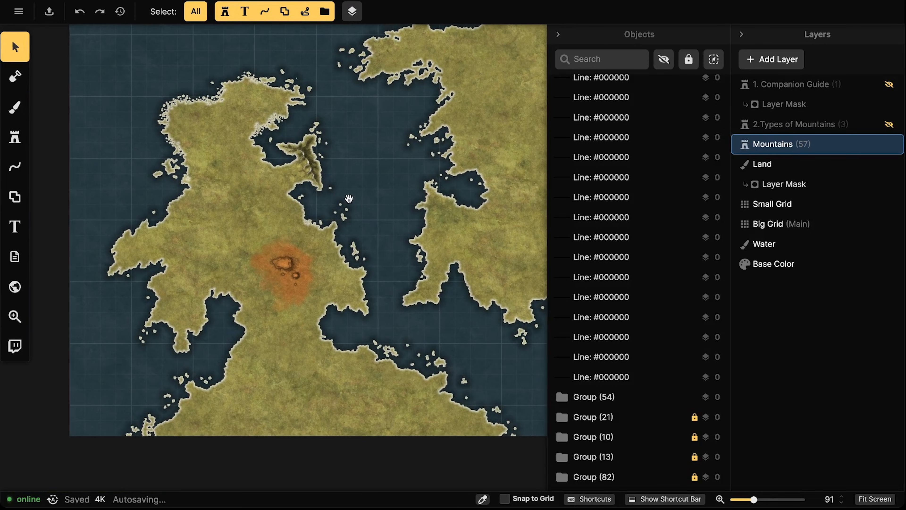
{"action": "left_click_drag", "start_coordinate": [291, 246], "coordinate": [335, 207]}
{"action": "scroll", "coordinate": [336, 207], "scroll_direction": "down", "scroll_amount": 2}
{"action": "left_click_drag", "start_coordinate": [445, 172], "coordinate": [359, 225]}
{"action": "scroll", "coordinate": [392, 222], "scroll_direction": "up", "scroll_amount": 2}
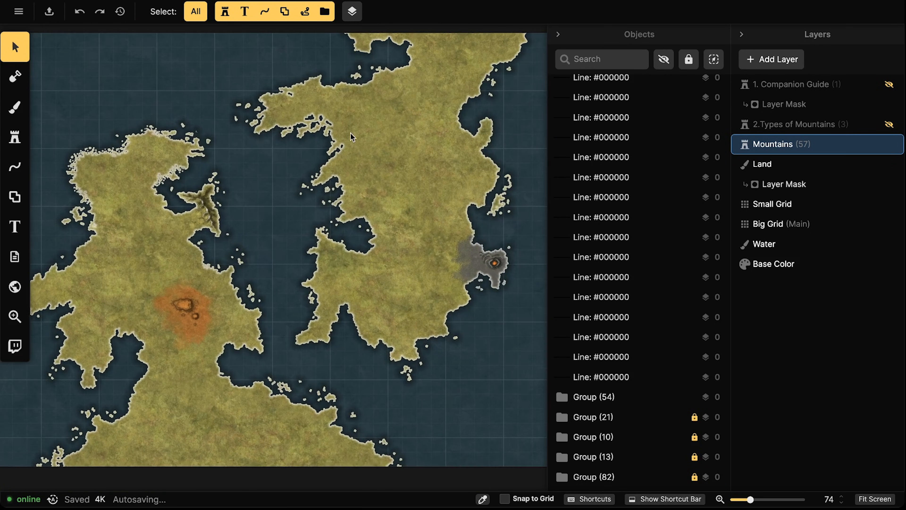
{"action": "scroll", "coordinate": [455, 276], "scroll_direction": "up", "scroll_amount": 4}
{"action": "left_click_drag", "start_coordinate": [495, 240], "coordinate": [429, 246]}
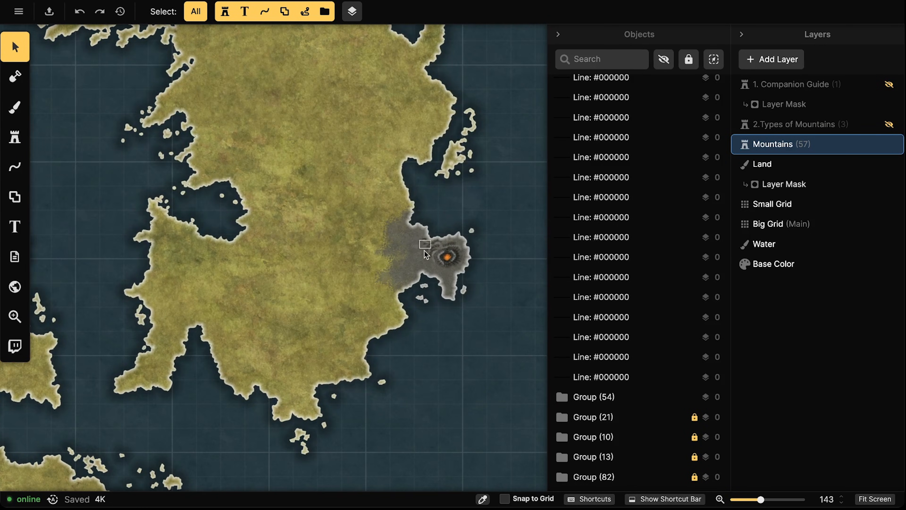
{"action": "scroll", "coordinate": [432, 250], "scroll_direction": "up", "scroll_amount": 3}
{"action": "scroll", "coordinate": [425, 283], "scroll_direction": "up", "scroll_amount": 3}
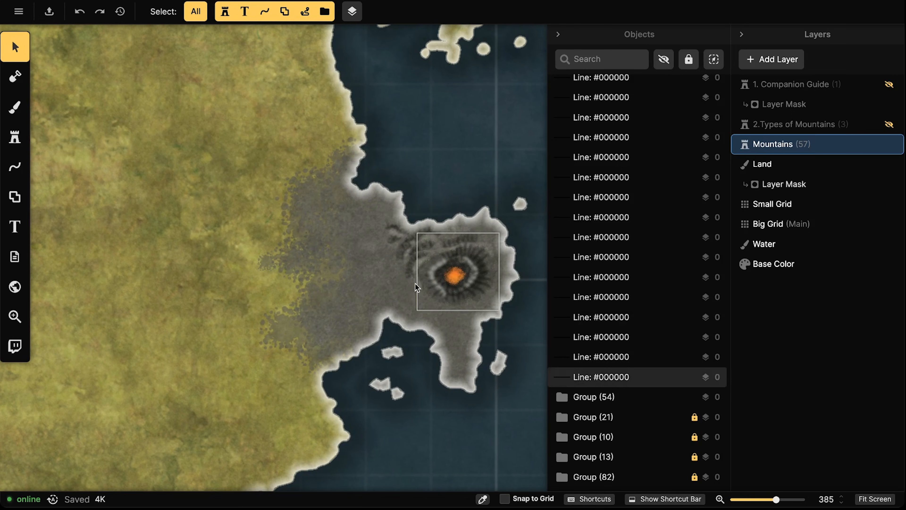
{"action": "scroll", "coordinate": [387, 277], "scroll_direction": "up", "scroll_amount": 3}
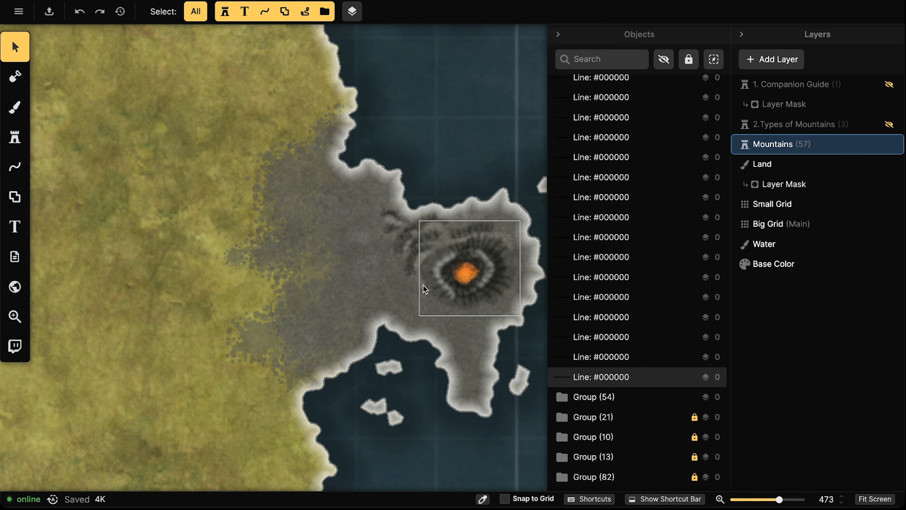
- Copy the small round desert crater, Group (21), and paste it onto the grey wasteland west of the volcano
{"action": "left_click_drag", "start_coordinate": [173, 267], "coordinate": [439, 266]}
{"action": "left_click_drag", "start_coordinate": [186, 266], "coordinate": [489, 228]}
{"action": "left_click_drag", "start_coordinate": [117, 293], "coordinate": [380, 101]}
{"action": "left_click_drag", "start_coordinate": [91, 265], "coordinate": [317, 210]}
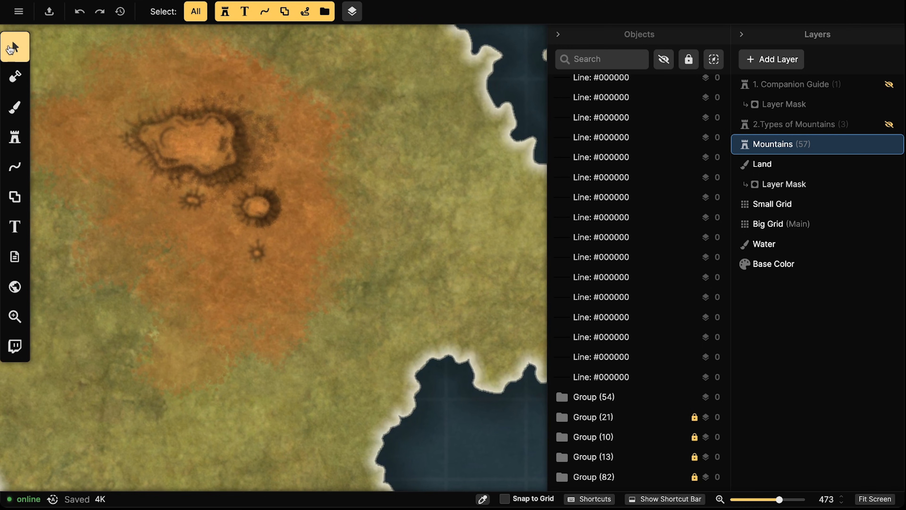
{"action": "scroll", "coordinate": [625, 397], "scroll_direction": "down", "scroll_amount": 1}
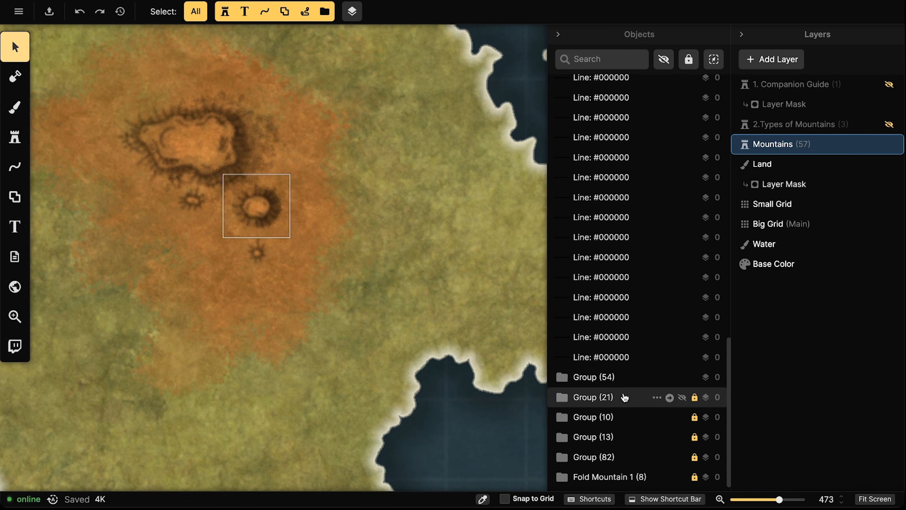
{"action": "left_click", "coordinate": [625, 398]}
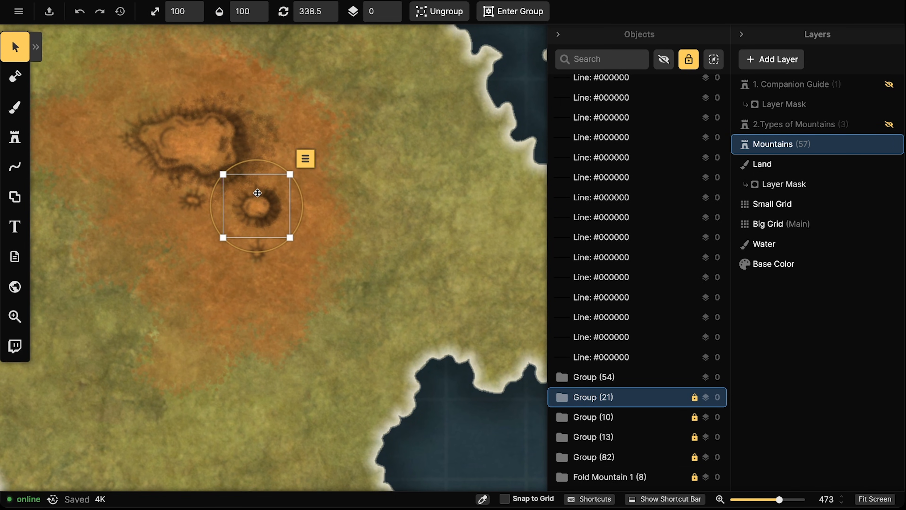
{"action": "left_click", "coordinate": [361, 206]}
{"action": "left_click_drag", "start_coordinate": [393, 207], "coordinate": [50, 209]}
{"action": "left_click_drag", "start_coordinate": [517, 236], "coordinate": [35, 363]}
{"action": "left_click_drag", "start_coordinate": [324, 318], "coordinate": [178, 314]}
{"action": "left_click_drag", "start_coordinate": [467, 279], "coordinate": [286, 321]}
{"action": "left_click_drag", "start_coordinate": [405, 264], "coordinate": [277, 366]}
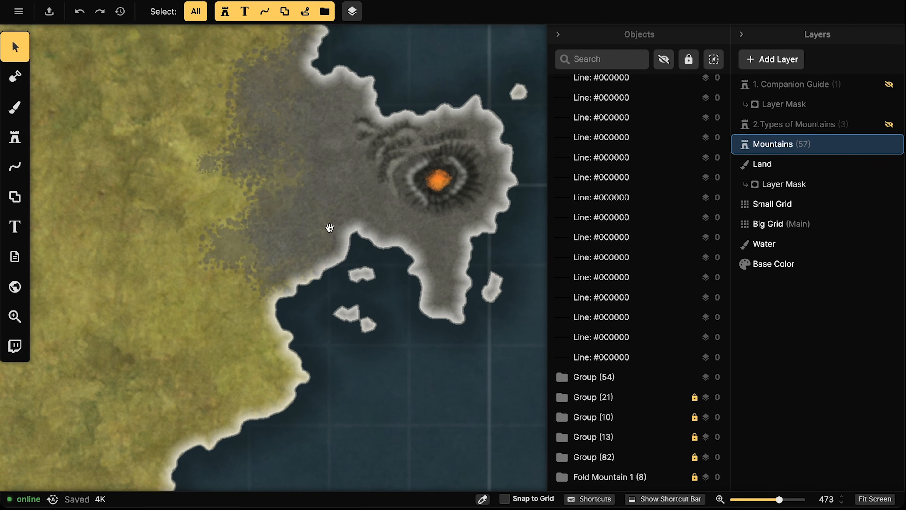
{"action": "scroll", "coordinate": [347, 185], "scroll_direction": "up", "scroll_amount": 3}
{"action": "key", "text": "super+v"}
- Rotate the pasted crater group to 293.5° and check one of the lines inside the group
{"action": "scroll", "coordinate": [349, 189], "scroll_direction": "up", "scroll_amount": 3}
{"action": "left_click_drag", "start_coordinate": [385, 223], "coordinate": [351, 205]}
{"action": "scroll", "coordinate": [347, 202], "scroll_direction": "down", "scroll_amount": 3}
{"action": "double_click", "coordinate": [347, 199]}
{"action": "left_click", "coordinate": [338, 198]}
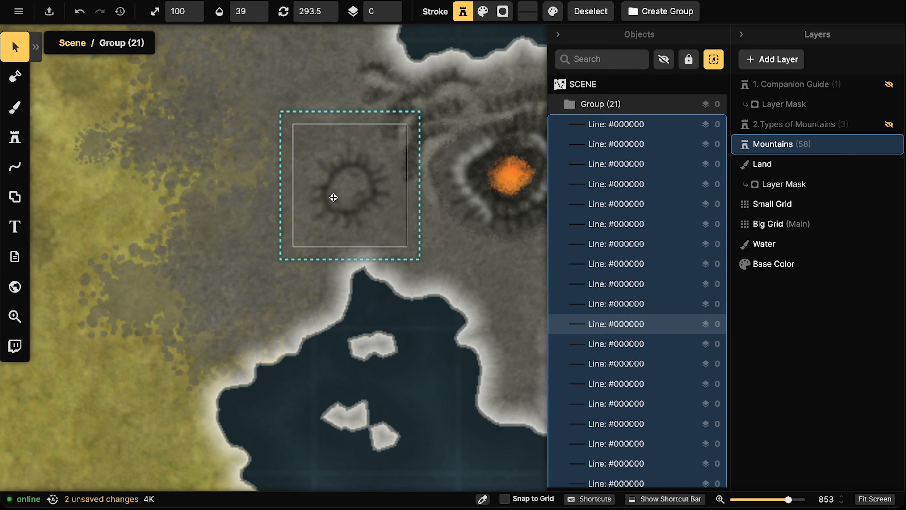
{"action": "scroll", "coordinate": [336, 198], "scroll_direction": "up", "scroll_amount": 3}
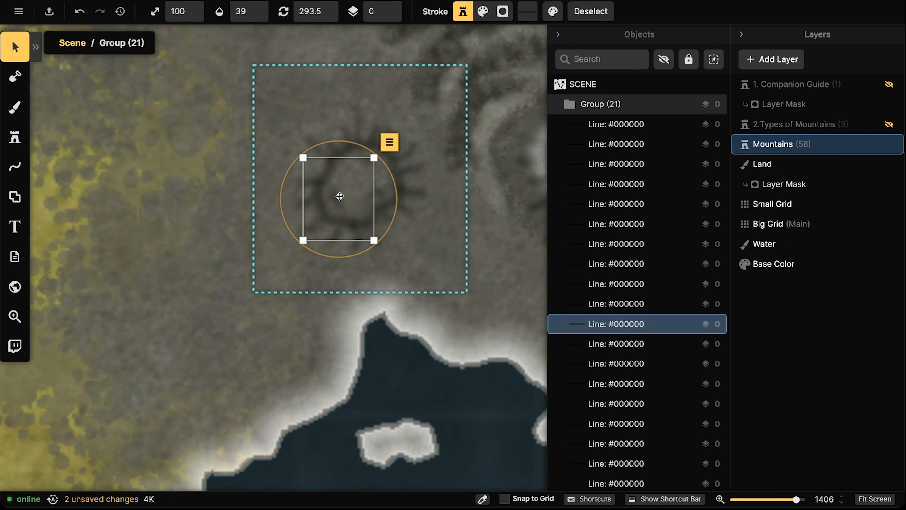
{"action": "key", "text": "Escape"}
- Scale the pasted crater group to 230% and move it to the western edge of the grey wasteland
{"action": "left_click", "coordinate": [341, 189]}
{"action": "scroll", "coordinate": [341, 190], "scroll_direction": "down", "scroll_amount": 4}
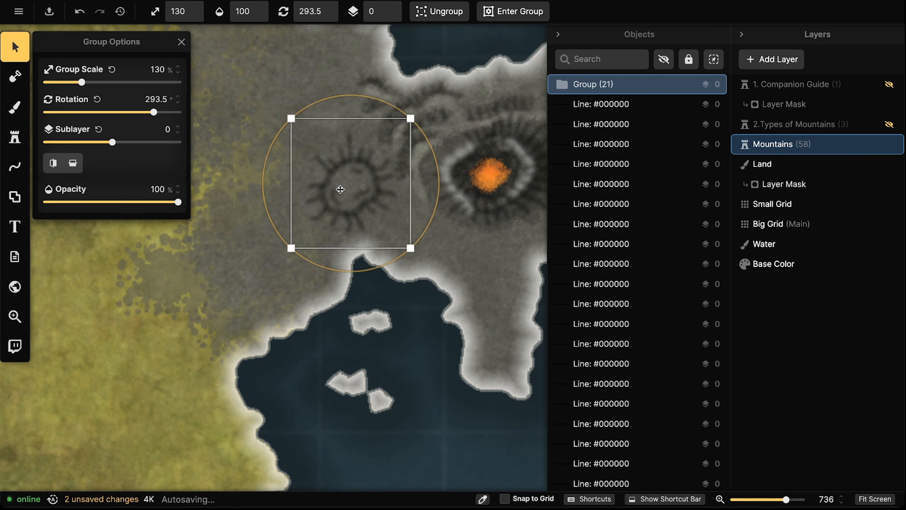
{"action": "scroll", "coordinate": [340, 189], "scroll_direction": "up", "scroll_amount": 10}
{"action": "left_click_drag", "start_coordinate": [341, 189], "coordinate": [444, 198]}
{"action": "left_click_drag", "start_coordinate": [444, 197], "coordinate": [319, 186]}
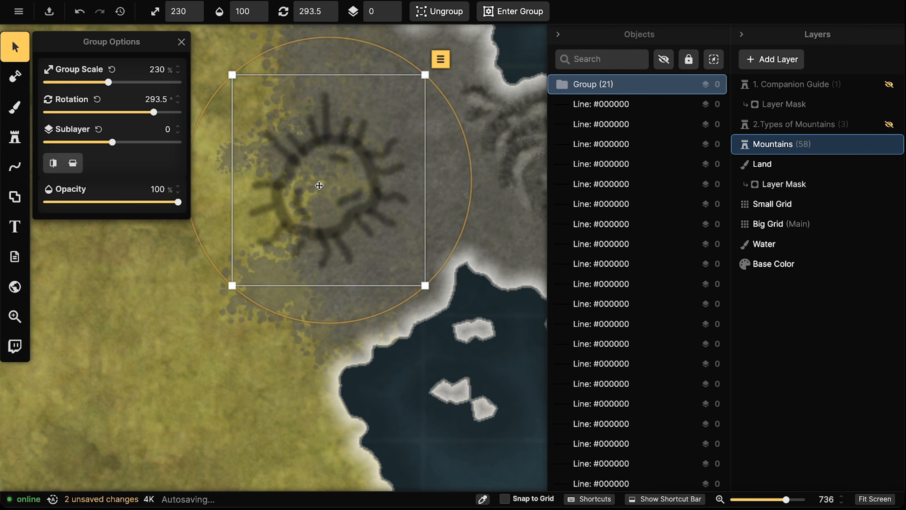
- Enter the enlarged crater group and delete three short detail lines inside the crater's rim
{"action": "double_click", "coordinate": [305, 200]}
{"action": "key", "text": "Delete"}
{"action": "left_click", "coordinate": [342, 199]}
{"action": "key", "text": "Delete"}
{"action": "left_click", "coordinate": [340, 167]}
{"action": "key", "text": "Delete"}
- Try a free-drawn Hill line ring in the middle of the enlarged crater
{"action": "left_click", "coordinate": [335, 173]}
{"action": "left_click", "coordinate": [279, 148]}
{"action": "left_click", "coordinate": [15, 167]}
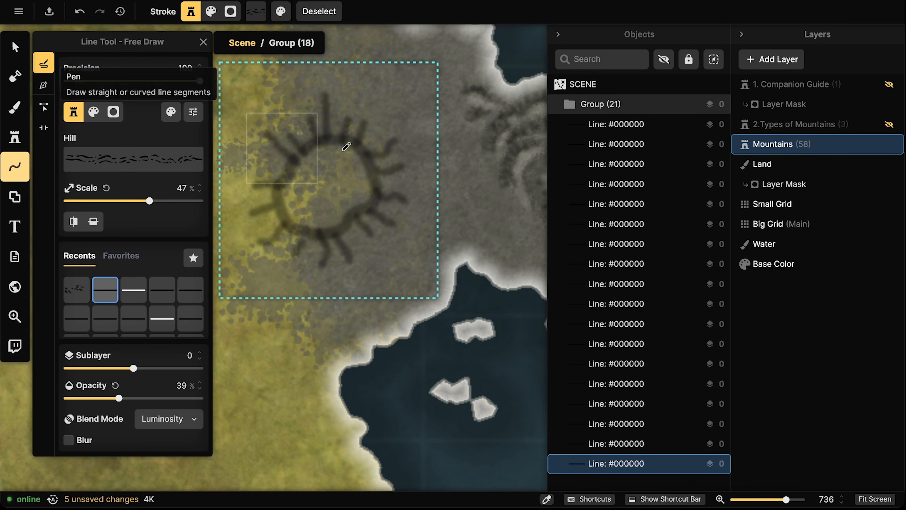
{"action": "mouse_move", "coordinate": [335, 158]}
{"action": "left_mouse_down"}
{"action": "mouse_move", "coordinate": [318, 178]}
{"action": "mouse_move", "coordinate": [334, 192]}
{"action": "mouse_move", "coordinate": [348, 185]}
{"action": "mouse_move", "coordinate": [338, 157]}
{"action": "left_mouse_up"}
- Replace the Hill ring with a size 99 blurred solid black ring in the crater's centre, add short spokes around it, and leave the group
{"action": "left_click", "coordinate": [106, 291]}
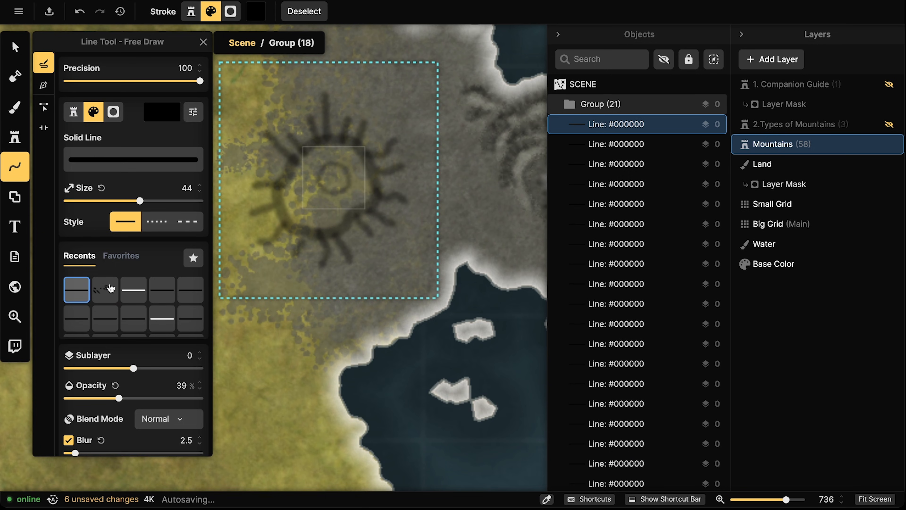
{"action": "left_click_drag", "start_coordinate": [140, 202], "coordinate": [155, 203]}
{"action": "key", "text": "ctrl+z"}
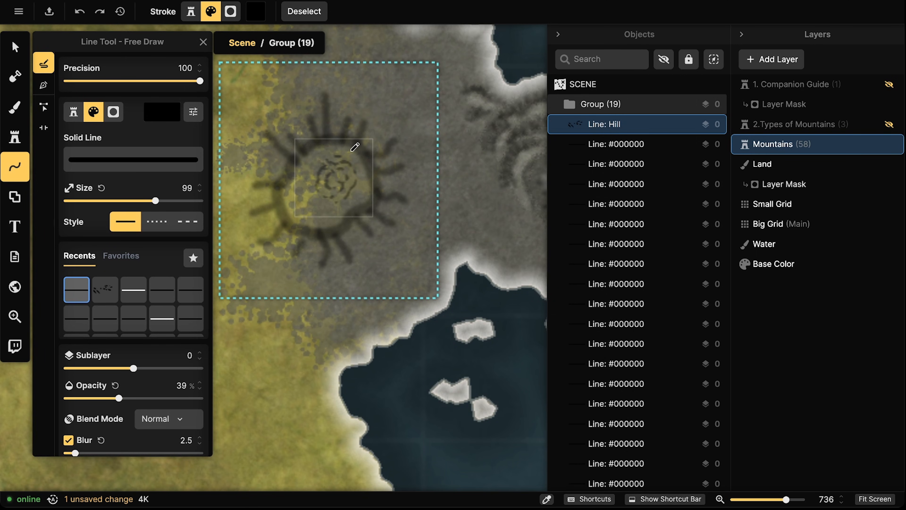
{"action": "key", "text": "Delete"}
{"action": "left_click_drag", "start_coordinate": [329, 163], "coordinate": [315, 171]}
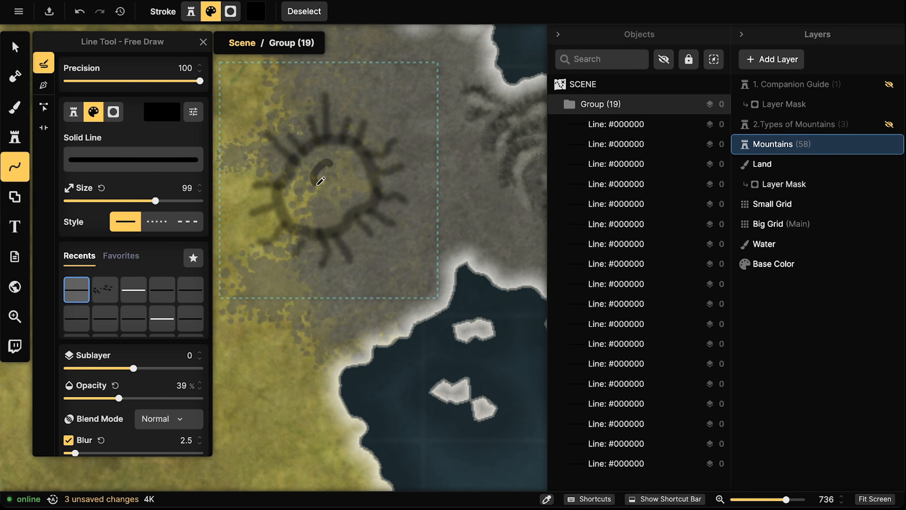
{"action": "left_click_drag", "start_coordinate": [349, 163], "coordinate": [341, 160]}
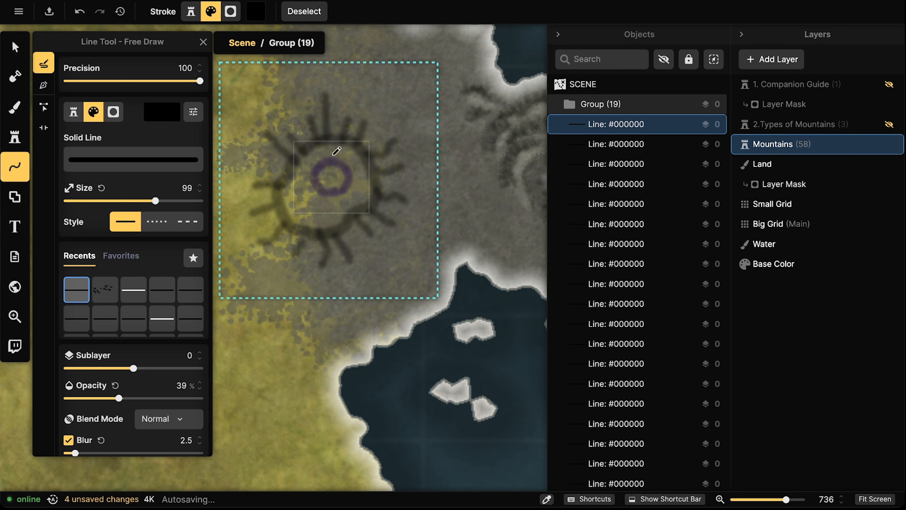
{"action": "left_click_drag", "start_coordinate": [323, 193], "coordinate": [314, 213]}
{"action": "mouse_move", "coordinate": [330, 193]}
{"action": "left_mouse_down"}
{"action": "mouse_move", "coordinate": [330, 208]}
{"action": "mouse_move", "coordinate": [347, 194]}
{"action": "mouse_move", "coordinate": [354, 174]}
{"action": "mouse_move", "coordinate": [345, 155]}
{"action": "left_mouse_up"}
{"action": "mouse_move", "coordinate": [334, 161]}
{"action": "left_mouse_down"}
{"action": "mouse_move", "coordinate": [334, 152]}
{"action": "mouse_move", "coordinate": [318, 155]}
{"action": "mouse_move", "coordinate": [319, 167]}
{"action": "left_mouse_up"}
{"action": "key", "text": "Escape"}
{"action": "key", "text": "Escape"}
- Shrink the crater group to 40%, rotate it to 323.5° and place it against the southwest side of the volcano
{"action": "key", "text": "ctrl+z"}
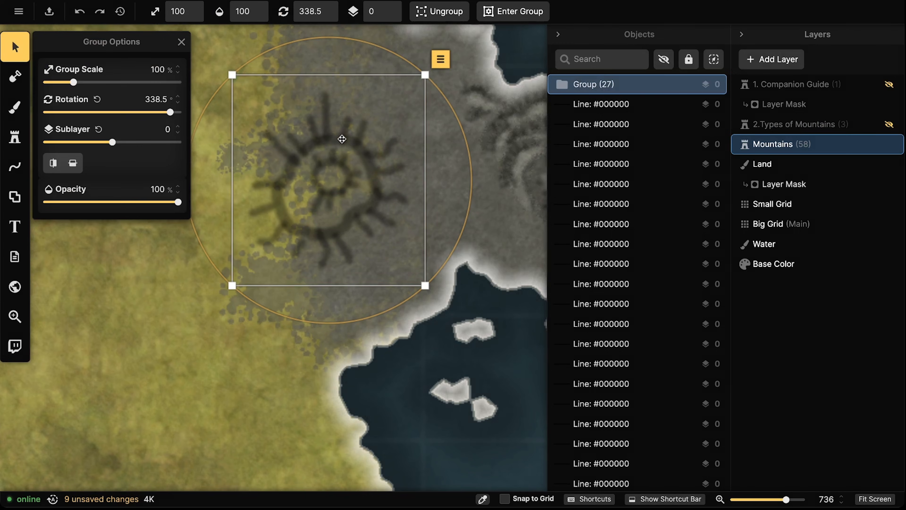
{"action": "key", "text": "ctrl+z"}
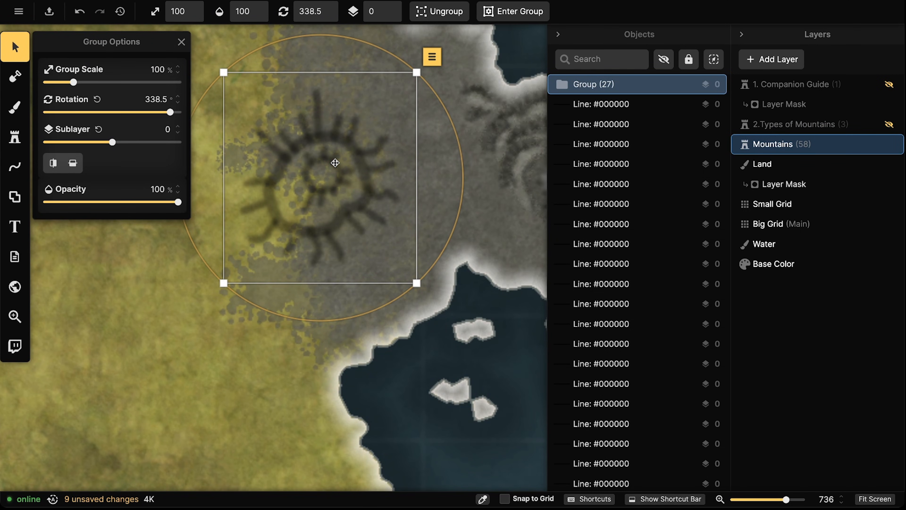
{"action": "left_click_drag", "start_coordinate": [335, 163], "coordinate": [308, 165]}
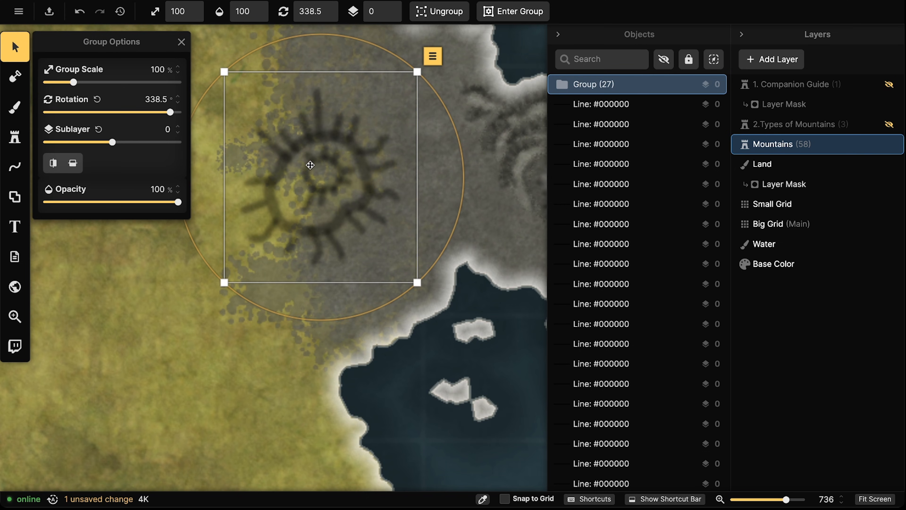
{"action": "left_click", "coordinate": [20, 50]}
{"action": "scroll", "coordinate": [288, 186], "scroll_direction": "down", "scroll_amount": 3}
{"action": "left_click_drag", "start_coordinate": [289, 187], "coordinate": [436, 207]}
{"action": "scroll", "coordinate": [348, 192], "scroll_direction": "down", "scroll_amount": 5}
{"action": "scroll", "coordinate": [410, 201], "scroll_direction": "down", "scroll_amount": 1}
{"action": "scroll", "coordinate": [413, 201], "scroll_direction": "up", "scroll_amount": 5}
{"action": "scroll", "coordinate": [434, 209], "scroll_direction": "down", "scroll_amount": 9}
{"action": "left_click_drag", "start_coordinate": [433, 210], "coordinate": [317, 231]}
{"action": "scroll", "coordinate": [505, 250], "scroll_direction": "down", "scroll_amount": 3}
{"action": "scroll", "coordinate": [370, 267], "scroll_direction": "up", "scroll_amount": 4}
{"action": "scroll", "coordinate": [372, 265], "scroll_direction": "down", "scroll_amount": 3}
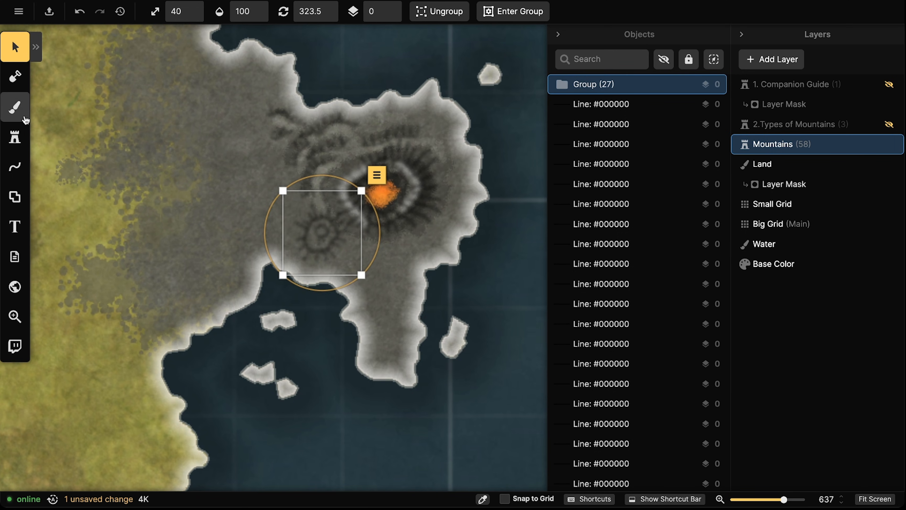
- Paint shading between the small crater and the volcano with the near-black Dark Grey Wasteland texture at size 6 and 28% opacity
{"action": "left_click", "coordinate": [14, 107]}
{"action": "left_click", "coordinate": [113, 406]}
{"action": "mouse_move", "coordinate": [348, 206]}
{"action": "left_mouse_down"}
{"action": "mouse_move", "coordinate": [339, 221]}
{"action": "mouse_move", "coordinate": [345, 235]}
{"action": "mouse_move", "coordinate": [321, 257]}
{"action": "mouse_move", "coordinate": [338, 249]}
{"action": "mouse_move", "coordinate": [330, 224]}
{"action": "mouse_move", "coordinate": [324, 237]}
{"action": "mouse_move", "coordinate": [335, 251]}
{"action": "mouse_move", "coordinate": [351, 237]}
{"action": "left_mouse_up"}
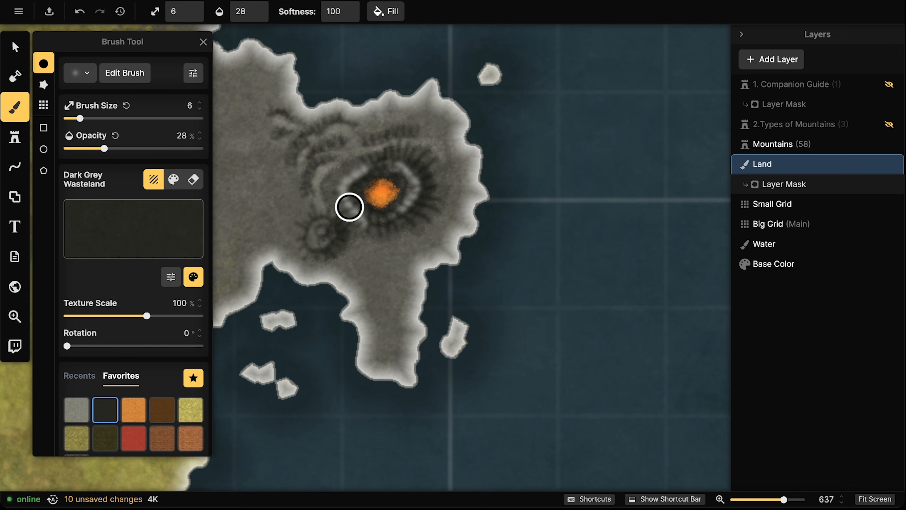
- Paint highlights around the small crater, the volcano and the ridges with the light grey Dark Grey Wasteland texture
{"action": "left_click", "coordinate": [76, 407]}
{"action": "mouse_move", "coordinate": [331, 206]}
{"action": "left_mouse_down"}
{"action": "mouse_move", "coordinate": [310, 232]}
{"action": "mouse_move", "coordinate": [317, 242]}
{"action": "mouse_move", "coordinate": [314, 212]}
{"action": "mouse_move", "coordinate": [298, 226]}
{"action": "mouse_move", "coordinate": [296, 244]}
{"action": "mouse_move", "coordinate": [307, 217]}
{"action": "mouse_move", "coordinate": [299, 225]}
{"action": "mouse_move", "coordinate": [306, 252]}
{"action": "mouse_move", "coordinate": [303, 204]}
{"action": "mouse_move", "coordinate": [283, 207]}
{"action": "mouse_move", "coordinate": [275, 175]}
{"action": "mouse_move", "coordinate": [265, 201]}
{"action": "mouse_move", "coordinate": [278, 211]}
{"action": "mouse_move", "coordinate": [282, 204]}
{"action": "mouse_move", "coordinate": [265, 228]}
{"action": "mouse_move", "coordinate": [275, 237]}
{"action": "mouse_move", "coordinate": [252, 227]}
{"action": "left_mouse_up"}
{"action": "left_click_drag", "start_coordinate": [310, 171], "coordinate": [443, 139]}
{"action": "mouse_move", "coordinate": [387, 197]}
{"action": "left_mouse_down"}
{"action": "mouse_move", "coordinate": [374, 194]}
{"action": "mouse_move", "coordinate": [386, 189]}
{"action": "left_mouse_up"}
{"action": "mouse_move", "coordinate": [412, 147]}
{"action": "left_mouse_down"}
{"action": "mouse_move", "coordinate": [405, 164]}
{"action": "mouse_move", "coordinate": [384, 123]}
{"action": "mouse_move", "coordinate": [377, 131]}
{"action": "mouse_move", "coordinate": [395, 87]}
{"action": "left_mouse_up"}
{"action": "mouse_move", "coordinate": [498, 214]}
{"action": "left_mouse_down"}
{"action": "mouse_move", "coordinate": [517, 216]}
{"action": "mouse_move", "coordinate": [522, 230]}
{"action": "mouse_move", "coordinate": [517, 214]}
{"action": "mouse_move", "coordinate": [504, 225]}
{"action": "mouse_move", "coordinate": [507, 243]}
{"action": "mouse_move", "coordinate": [521, 214]}
{"action": "mouse_move", "coordinate": [507, 224]}
{"action": "mouse_move", "coordinate": [518, 252]}
{"action": "mouse_move", "coordinate": [500, 214]}
{"action": "mouse_move", "coordinate": [488, 218]}
{"action": "mouse_move", "coordinate": [519, 237]}
{"action": "left_mouse_up"}
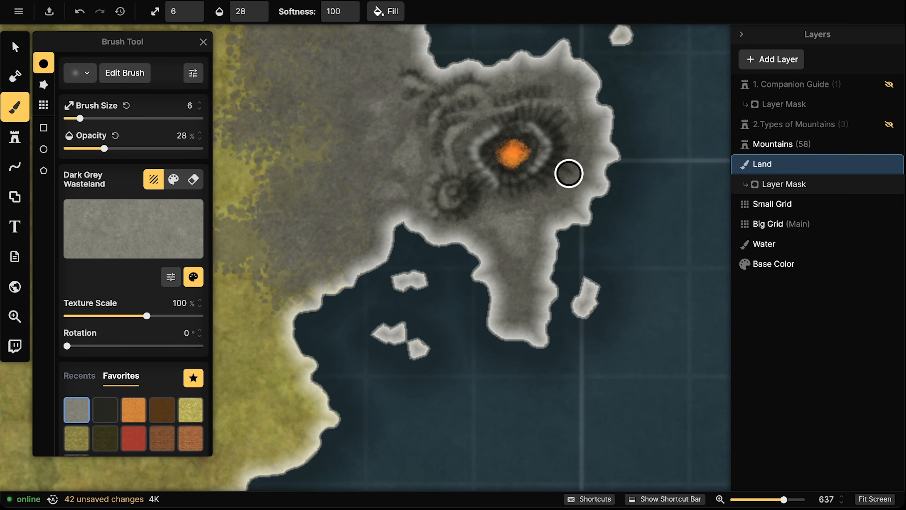
- Paint dark patches with the near-black Dark Grey Wasteland texture over the southern peninsula, the western wasteland and the ground around the volcano
{"action": "left_click", "coordinate": [106, 406]}
{"action": "mouse_move", "coordinate": [516, 200]}
{"action": "left_mouse_down"}
{"action": "mouse_move", "coordinate": [529, 240]}
{"action": "mouse_move", "coordinate": [542, 224]}
{"action": "mouse_move", "coordinate": [541, 205]}
{"action": "mouse_move", "coordinate": [564, 196]}
{"action": "mouse_move", "coordinate": [552, 192]}
{"action": "mouse_move", "coordinate": [540, 270]}
{"action": "mouse_move", "coordinate": [507, 263]}
{"action": "mouse_move", "coordinate": [520, 290]}
{"action": "left_mouse_up"}
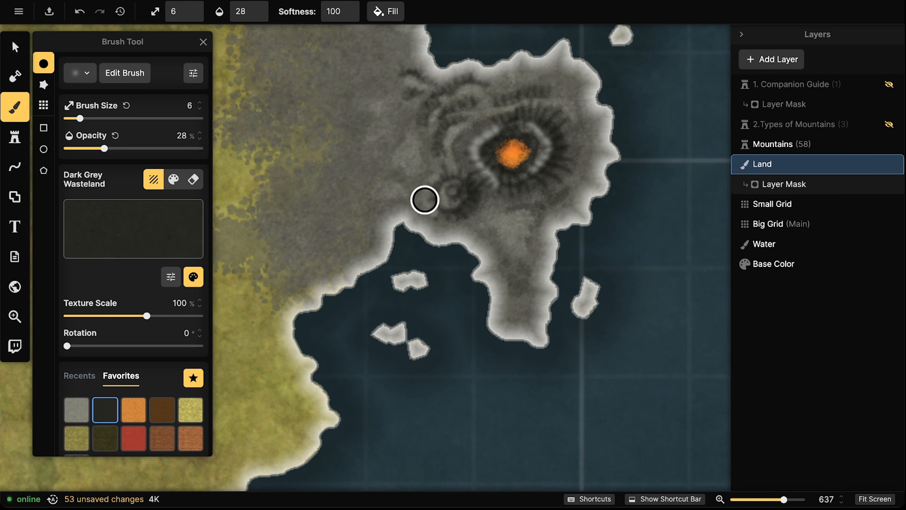
{"action": "mouse_move", "coordinate": [417, 188]}
{"action": "left_mouse_down"}
{"action": "mouse_move", "coordinate": [399, 179]}
{"action": "mouse_move", "coordinate": [417, 181]}
{"action": "mouse_move", "coordinate": [406, 200]}
{"action": "mouse_move", "coordinate": [411, 163]}
{"action": "mouse_move", "coordinate": [367, 172]}
{"action": "mouse_move", "coordinate": [379, 168]}
{"action": "mouse_move", "coordinate": [372, 155]}
{"action": "mouse_move", "coordinate": [387, 136]}
{"action": "mouse_move", "coordinate": [378, 158]}
{"action": "mouse_move", "coordinate": [357, 161]}
{"action": "mouse_move", "coordinate": [385, 148]}
{"action": "mouse_move", "coordinate": [381, 141]}
{"action": "mouse_move", "coordinate": [386, 168]}
{"action": "mouse_move", "coordinate": [396, 128]}
{"action": "mouse_move", "coordinate": [354, 116]}
{"action": "mouse_move", "coordinate": [345, 136]}
{"action": "mouse_move", "coordinate": [385, 104]}
{"action": "mouse_move", "coordinate": [426, 95]}
{"action": "mouse_move", "coordinate": [398, 130]}
{"action": "mouse_move", "coordinate": [399, 75]}
{"action": "left_mouse_up"}
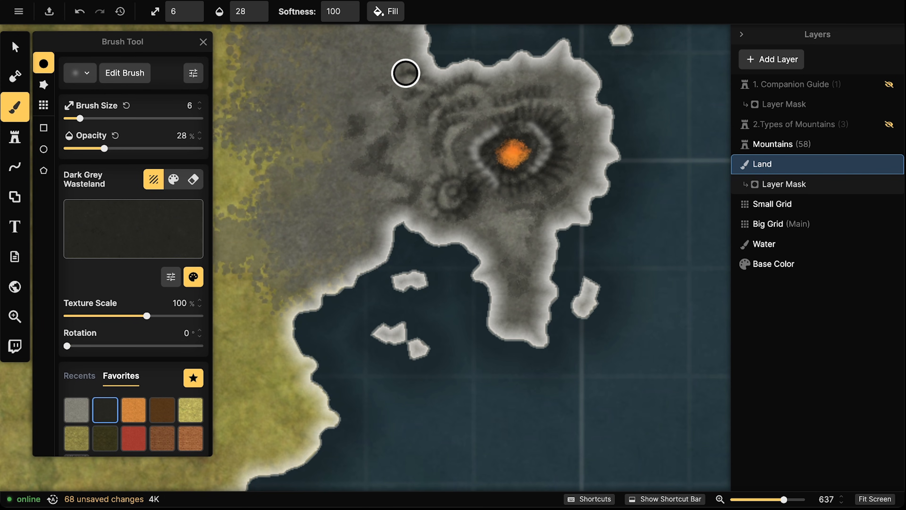
{"action": "mouse_move", "coordinate": [383, 201]}
{"action": "left_mouse_down"}
{"action": "mouse_move", "coordinate": [370, 191]}
{"action": "mouse_move", "coordinate": [392, 206]}
{"action": "mouse_move", "coordinate": [368, 202]}
{"action": "mouse_move", "coordinate": [360, 182]}
{"action": "left_mouse_up"}
{"action": "left_click_drag", "start_coordinate": [572, 76], "coordinate": [569, 84]}
{"action": "mouse_move", "coordinate": [507, 81]}
{"action": "left_mouse_down"}
{"action": "mouse_move", "coordinate": [538, 70]}
{"action": "mouse_move", "coordinate": [501, 78]}
{"action": "mouse_move", "coordinate": [555, 64]}
{"action": "mouse_move", "coordinate": [538, 74]}
{"action": "mouse_move", "coordinate": [554, 65]}
{"action": "left_mouse_up"}
{"action": "mouse_move", "coordinate": [521, 229]}
{"action": "left_mouse_down"}
{"action": "mouse_move", "coordinate": [499, 236]}
{"action": "mouse_move", "coordinate": [483, 226]}
{"action": "mouse_move", "coordinate": [482, 194]}
{"action": "mouse_move", "coordinate": [471, 217]}
{"action": "left_mouse_up"}
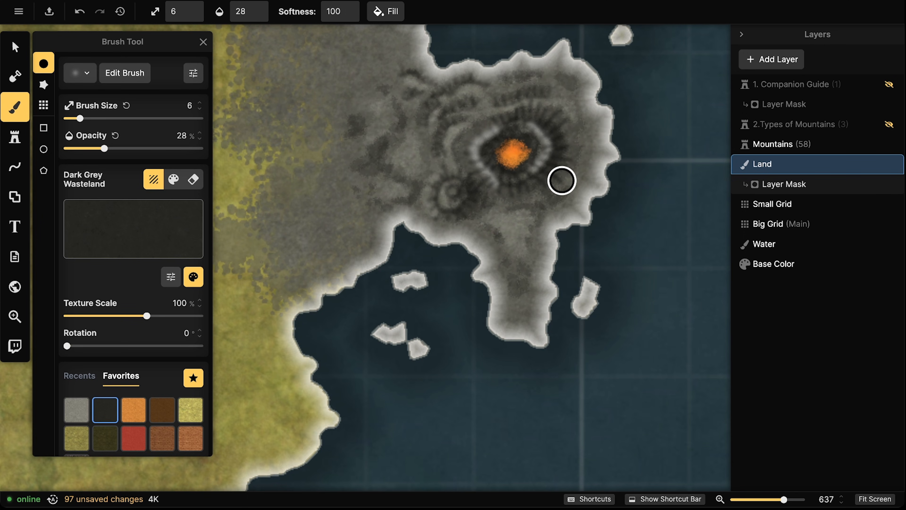
- Paint a small Orange Desert lava spot in the centre of the small crater
{"action": "left_click", "coordinate": [133, 410]}
{"action": "left_click", "coordinate": [452, 192]}
{"action": "left_click_drag", "start_coordinate": [453, 191], "coordinate": [462, 178]}
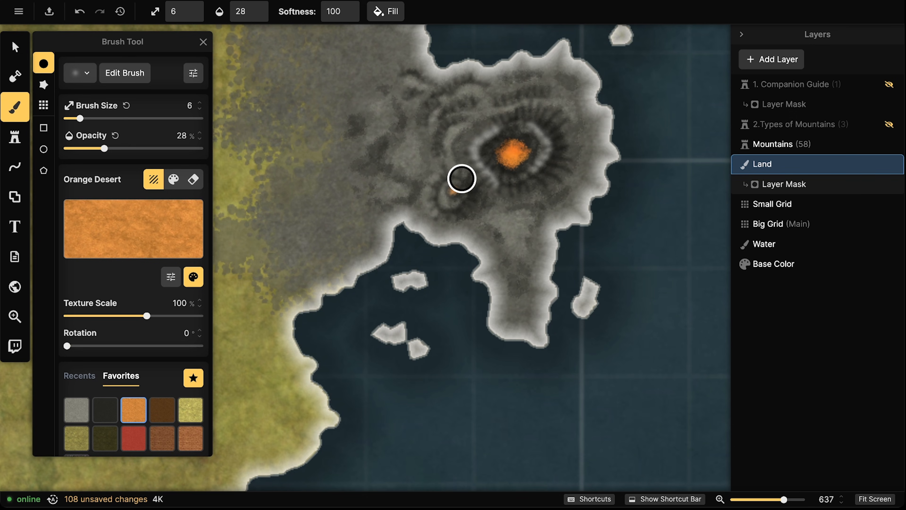
{"action": "key", "text": "Tab"}
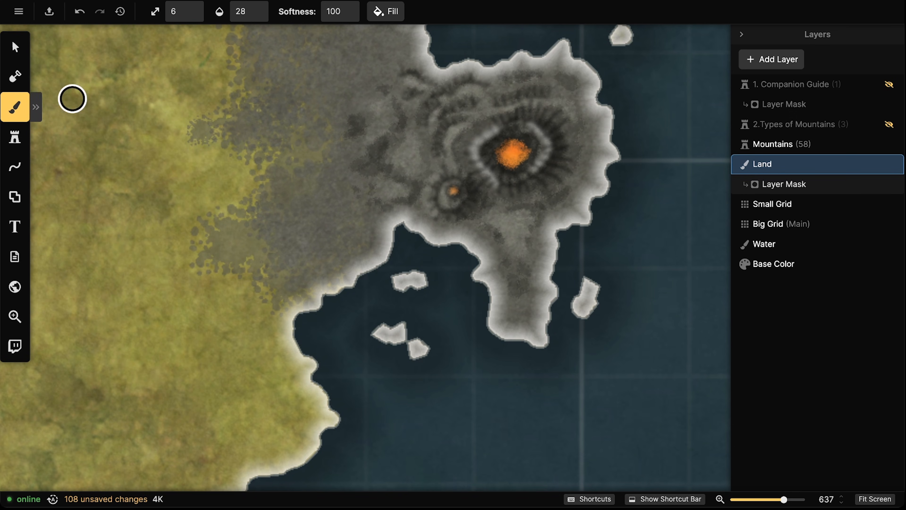
- Review the finished mountain areas across the whole map and the open grassland north of the volcano
{"action": "left_click", "coordinate": [2, 38]}
{"action": "scroll", "coordinate": [307, 154], "scroll_direction": "down", "scroll_amount": 3}
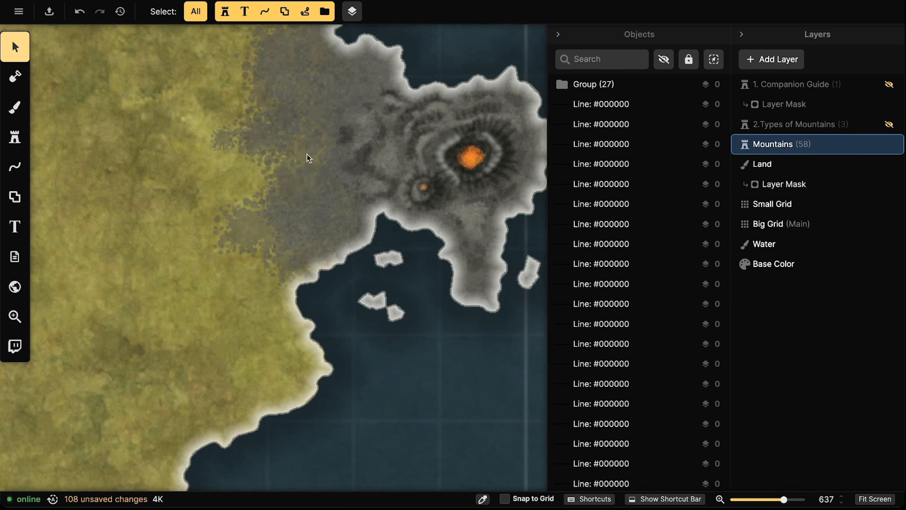
{"action": "scroll", "coordinate": [312, 152], "scroll_direction": "down", "scroll_amount": 10}
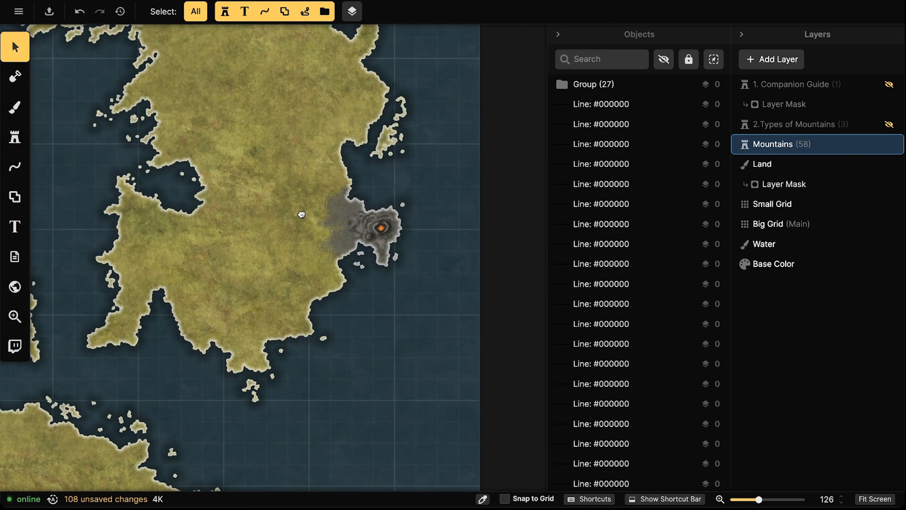
{"action": "left_click_drag", "start_coordinate": [302, 218], "coordinate": [307, 218]}
{"action": "left_click_drag", "start_coordinate": [264, 149], "coordinate": [326, 194]}
{"action": "scroll", "coordinate": [316, 253], "scroll_direction": "down", "scroll_amount": 3}
{"action": "left_click_drag", "start_coordinate": [254, 258], "coordinate": [345, 212]}
{"action": "scroll", "coordinate": [376, 181], "scroll_direction": "down", "scroll_amount": 1}
{"action": "scroll", "coordinate": [337, 226], "scroll_direction": "down", "scroll_amount": 1}
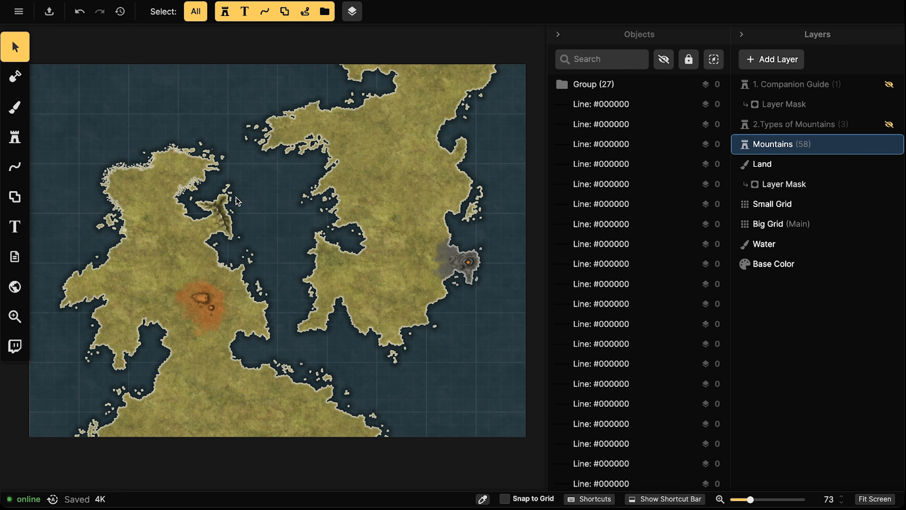
{"action": "scroll", "coordinate": [357, 261], "scroll_direction": "up", "scroll_amount": 8}
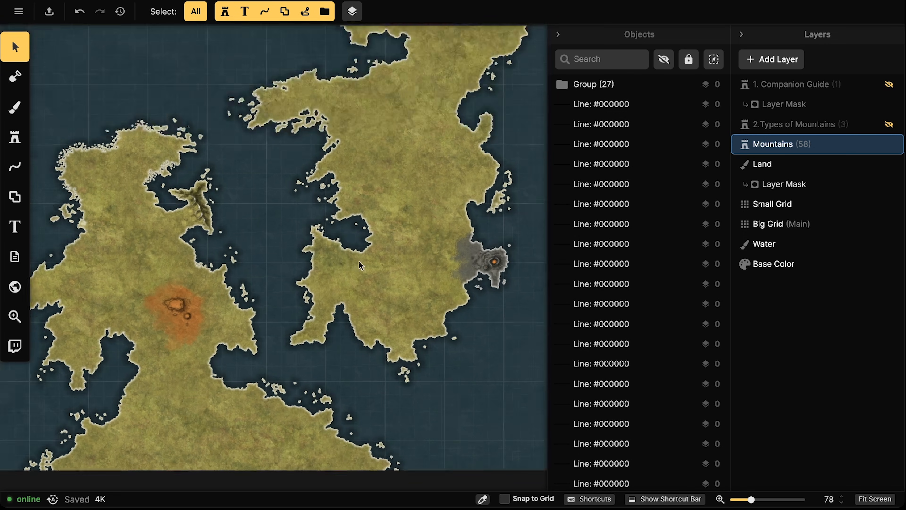
{"action": "left_click_drag", "start_coordinate": [470, 261], "coordinate": [305, 268]}
{"action": "scroll", "coordinate": [255, 265], "scroll_direction": "up", "scroll_amount": 2}
{"action": "scroll", "coordinate": [285, 266], "scroll_direction": "up", "scroll_amount": 2}
{"action": "scroll", "coordinate": [217, 267], "scroll_direction": "down", "scroll_amount": 5}
{"action": "left_click_drag", "start_coordinate": [101, 160], "coordinate": [245, 255]}
{"action": "mouse_move", "coordinate": [198, 193]}
{"action": "left_mouse_down"}
{"action": "mouse_move", "coordinate": [251, 235]}
{"action": "mouse_move", "coordinate": [246, 250]}
{"action": "left_mouse_up"}
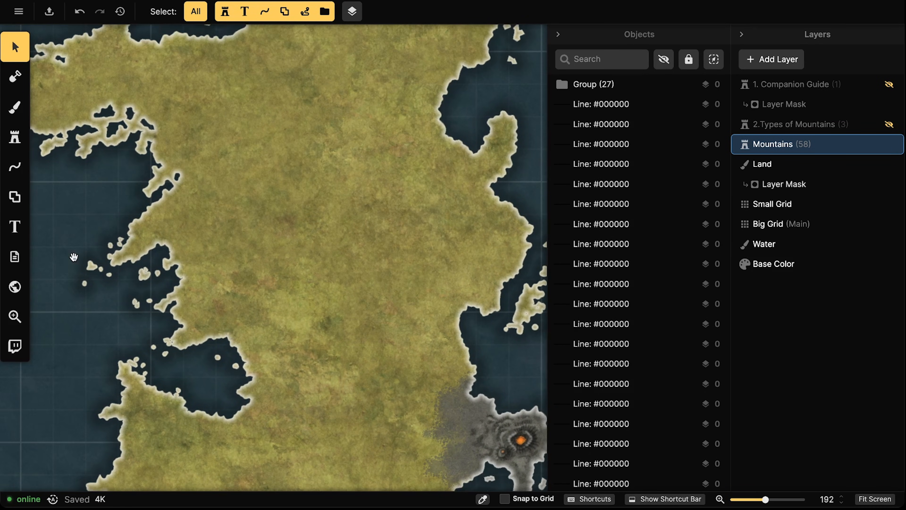
- Paint a winding ridge on the grassland northwest of the volcano with the dark Green Grass texture at size 16 and 37% opacity
{"action": "left_click", "coordinate": [15, 108]}
{"action": "scroll", "coordinate": [123, 360], "scroll_direction": "down", "scroll_amount": 3}
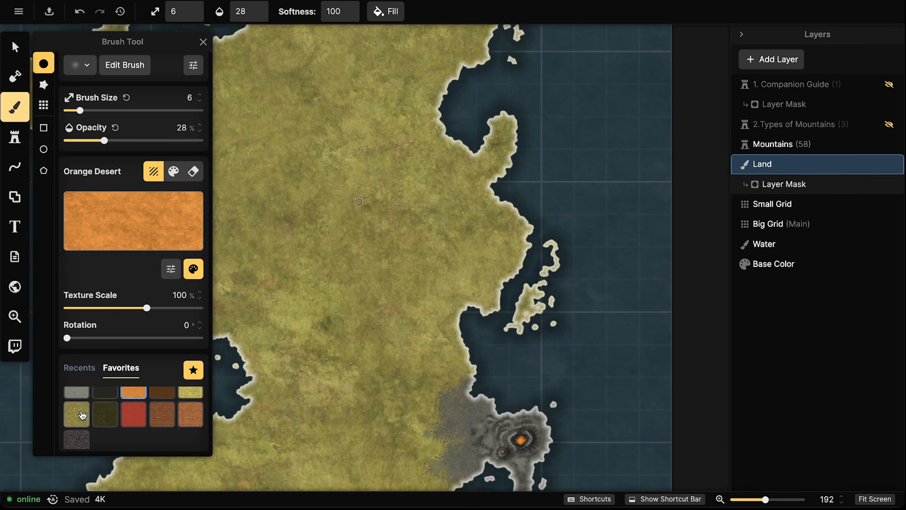
{"action": "left_click", "coordinate": [106, 407]}
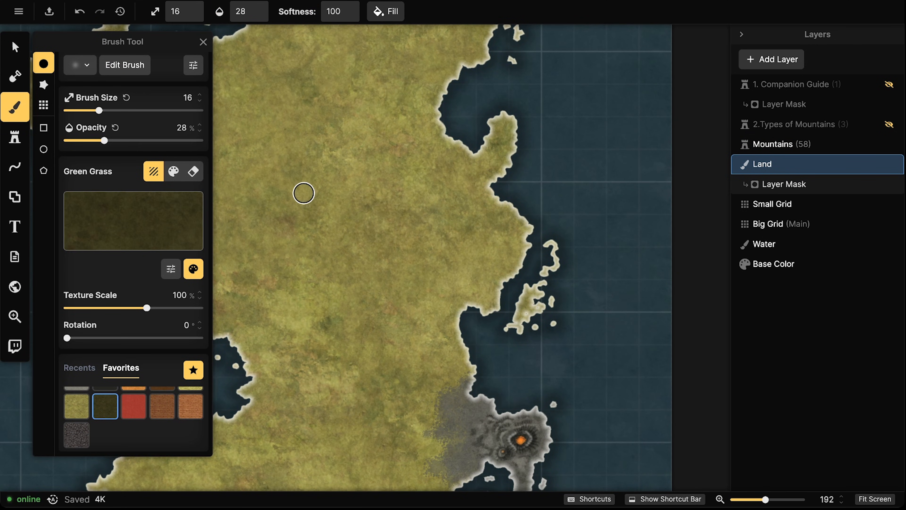
{"action": "left_click_drag", "start_coordinate": [304, 193], "coordinate": [340, 248]}
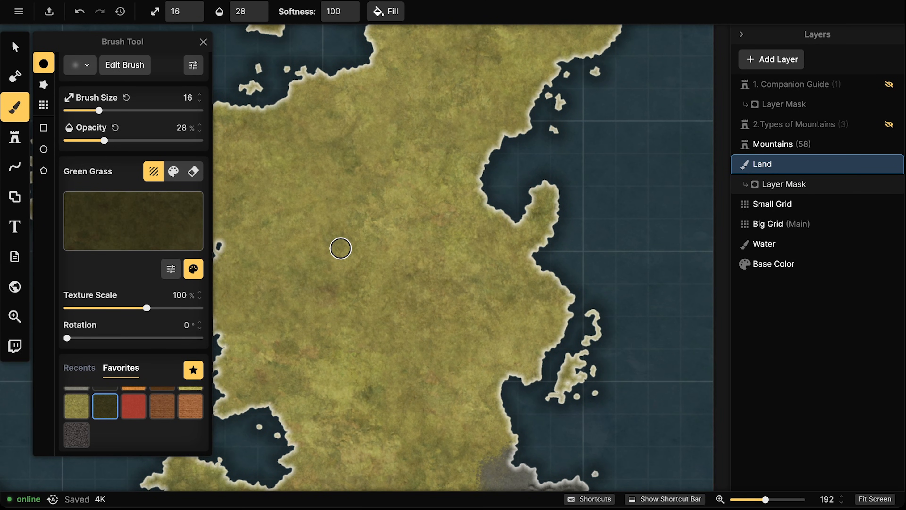
{"action": "left_click", "coordinate": [333, 204]}
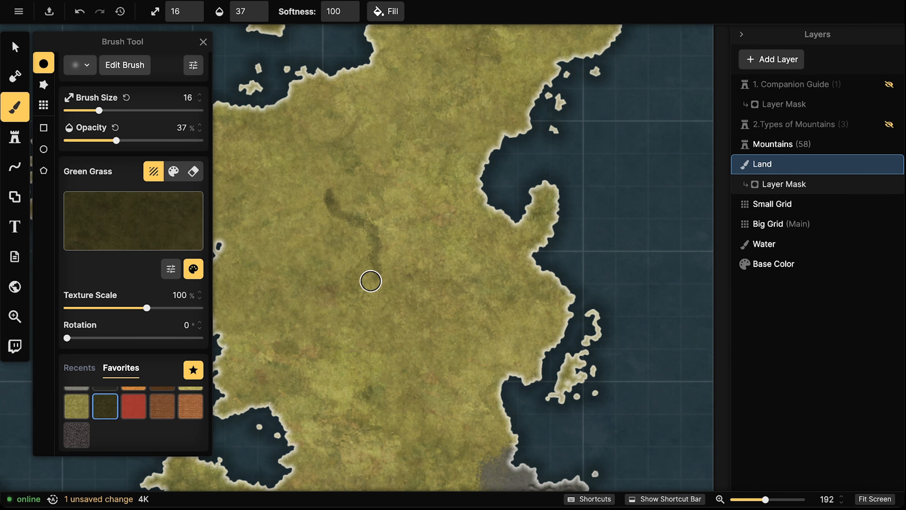
{"action": "left_click_drag", "start_coordinate": [361, 326], "coordinate": [363, 330]}
{"action": "left_click", "coordinate": [362, 328]}
{"action": "left_click", "coordinate": [361, 318]}
{"action": "left_click", "coordinate": [356, 311]}
{"action": "left_click", "coordinate": [358, 303]}
{"action": "left_click", "coordinate": [359, 298]}
{"action": "left_click", "coordinate": [364, 292]}
{"action": "left_click", "coordinate": [374, 268]}
{"action": "left_click", "coordinate": [376, 260]}
{"action": "left_click", "coordinate": [375, 254]}
{"action": "left_click", "coordinate": [376, 247]}
{"action": "left_click", "coordinate": [375, 241]}
{"action": "left_click", "coordinate": [372, 233]}
{"action": "left_click", "coordinate": [358, 220]}
{"action": "left_click", "coordinate": [347, 218]}
{"action": "left_click", "coordinate": [337, 216]}
{"action": "left_click", "coordinate": [337, 210]}
{"action": "left_click", "coordinate": [332, 200]}
{"action": "left_click", "coordinate": [329, 194]}
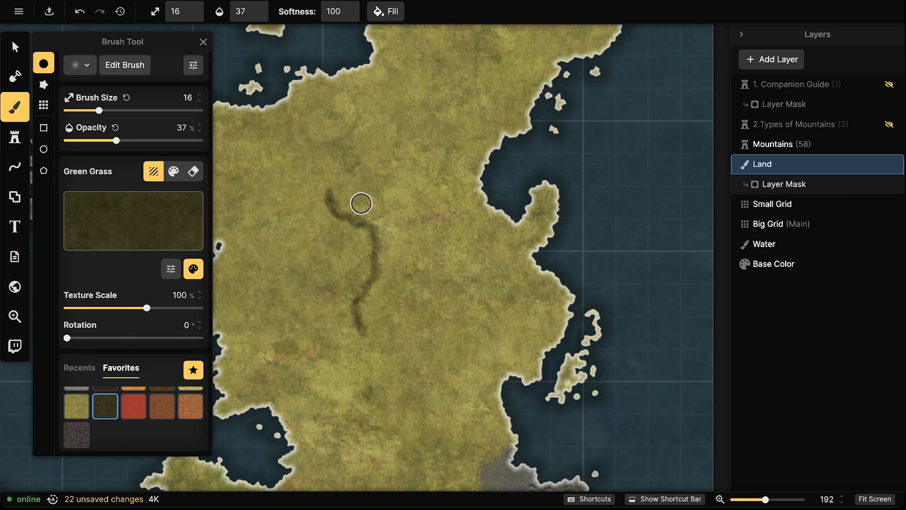
- Thicken and darken the ridge's eastern side and southern end with more dark Green Grass dabs
{"action": "left_click", "coordinate": [371, 275]}
{"action": "left_click", "coordinate": [375, 300]}
{"action": "left_click", "coordinate": [371, 302]}
{"action": "left_click", "coordinate": [358, 312]}
{"action": "left_click", "coordinate": [357, 315]}
{"action": "left_click", "coordinate": [361, 319]}
{"action": "left_click", "coordinate": [364, 322]}
{"action": "left_click", "coordinate": [369, 327]}
{"action": "left_click", "coordinate": [368, 332]}
{"action": "left_click", "coordinate": [366, 335]}
{"action": "left_click", "coordinate": [365, 335]}
{"action": "left_click", "coordinate": [364, 326]}
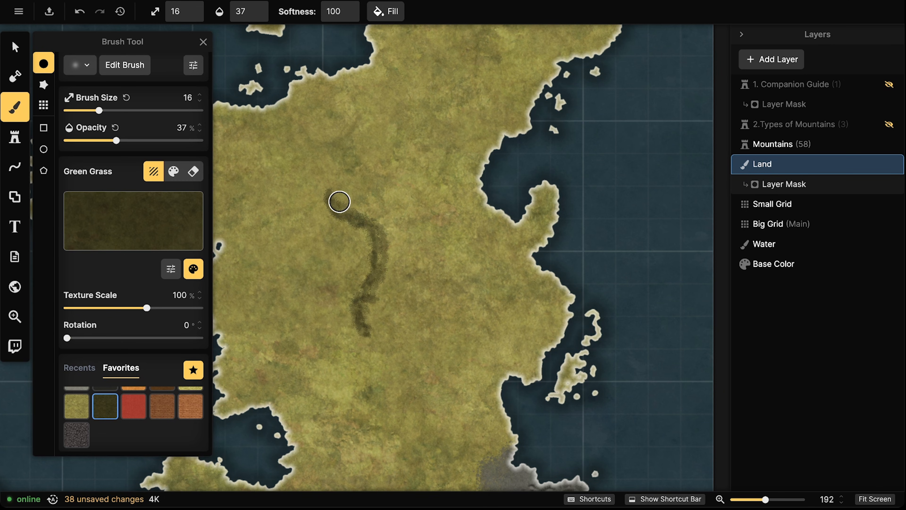
{"action": "left_click", "coordinate": [377, 256]}
{"action": "left_click", "coordinate": [378, 255]}
{"action": "left_click", "coordinate": [375, 266]}
{"action": "left_click", "coordinate": [372, 279]}
{"action": "left_click", "coordinate": [377, 248]}
{"action": "left_click", "coordinate": [371, 232]}
{"action": "left_click", "coordinate": [365, 214]}
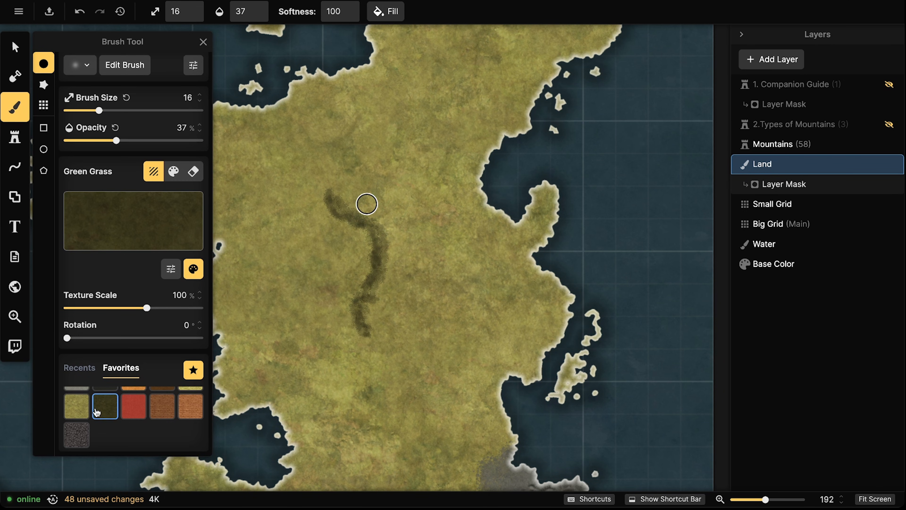
- Paint a highlight along the ridge's western edge with the light yellow-green Green Grass texture
{"action": "left_click", "coordinate": [195, 389]}
{"action": "left_click", "coordinate": [327, 194]}
{"action": "left_click", "coordinate": [326, 206]}
{"action": "left_click", "coordinate": [324, 205]}
{"action": "left_click", "coordinate": [334, 213]}
{"action": "left_click", "coordinate": [348, 226]}
{"action": "left_click", "coordinate": [355, 227]}
{"action": "left_click", "coordinate": [361, 230]}
{"action": "left_click", "coordinate": [364, 233]}
{"action": "left_click", "coordinate": [362, 235]}
{"action": "left_click", "coordinate": [360, 239]}
{"action": "left_click", "coordinate": [364, 246]}
{"action": "left_click", "coordinate": [368, 253]}
{"action": "left_click", "coordinate": [370, 256]}
{"action": "left_click", "coordinate": [371, 259]}
{"action": "left_click", "coordinate": [357, 289]}
{"action": "left_click", "coordinate": [364, 272]}
{"action": "left_click", "coordinate": [368, 257]}
{"action": "left_click", "coordinate": [361, 243]}
{"action": "left_click", "coordinate": [352, 229]}
{"action": "left_click", "coordinate": [321, 199]}
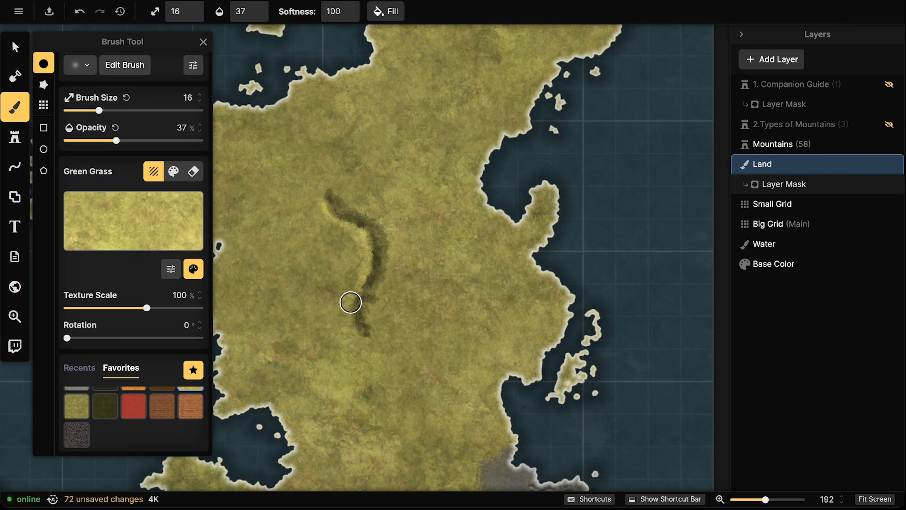
{"action": "left_click", "coordinate": [369, 247]}
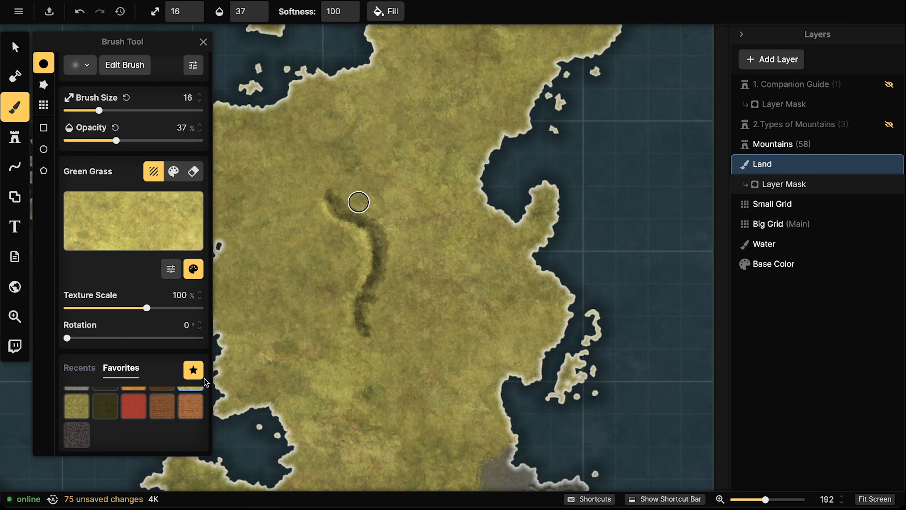
- Dab white highlights along the western edge of the ridge using the brush's color mode
{"action": "scroll", "coordinate": [150, 393], "scroll_direction": "up", "scroll_amount": 3}
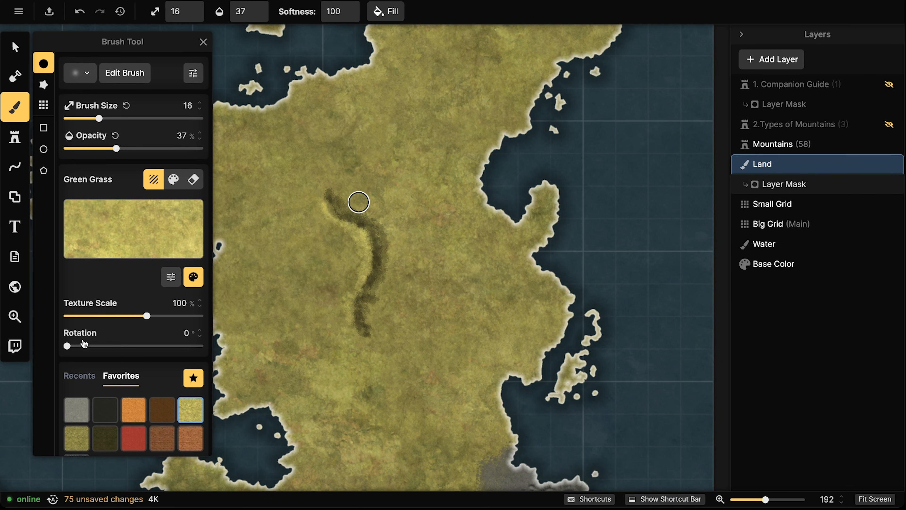
{"action": "left_click", "coordinate": [173, 179]}
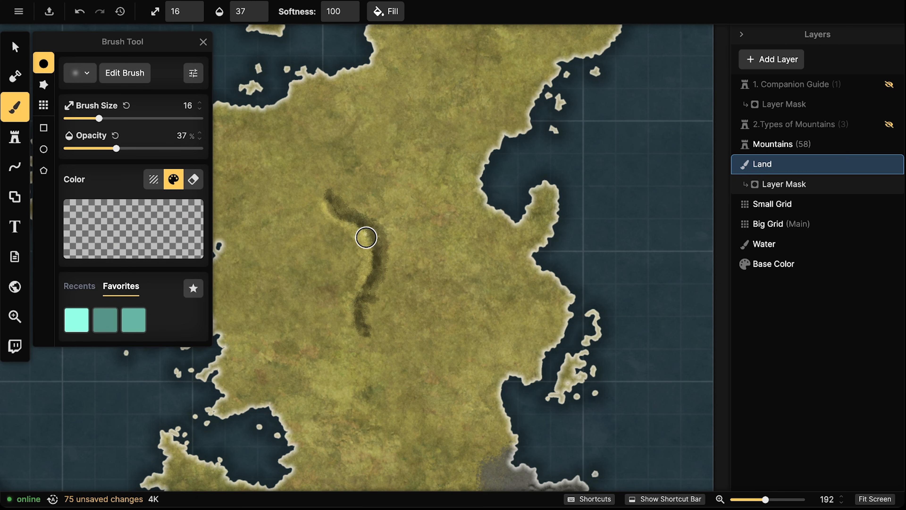
{"action": "mouse_move", "coordinate": [368, 235]}
{"action": "left_mouse_down"}
{"action": "mouse_move", "coordinate": [360, 231]}
{"action": "mouse_move", "coordinate": [370, 268]}
{"action": "left_mouse_up"}
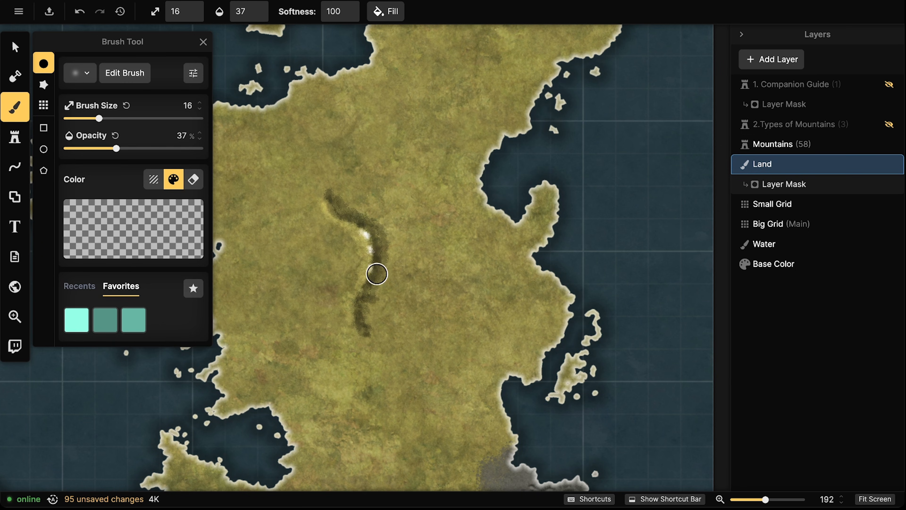
{"action": "left_click", "coordinate": [356, 300]}
{"action": "left_click", "coordinate": [356, 300]}
{"action": "left_click", "coordinate": [341, 222]}
{"action": "left_click_drag", "start_coordinate": [340, 221], "coordinate": [342, 209]}
- Paint short spurs branching off both sides of the ridge with the dark Green Grass texture at brush size 11
{"action": "left_click", "coordinate": [153, 179]}
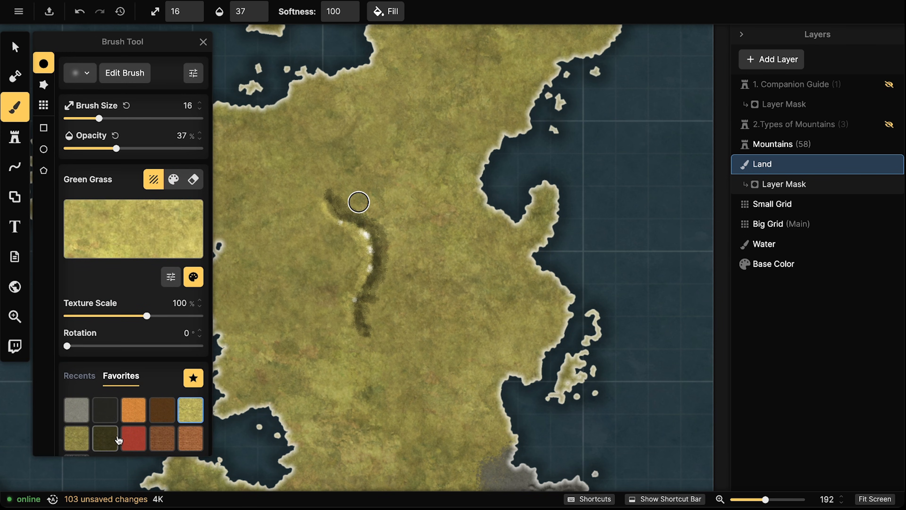
{"action": "left_click", "coordinate": [80, 376]}
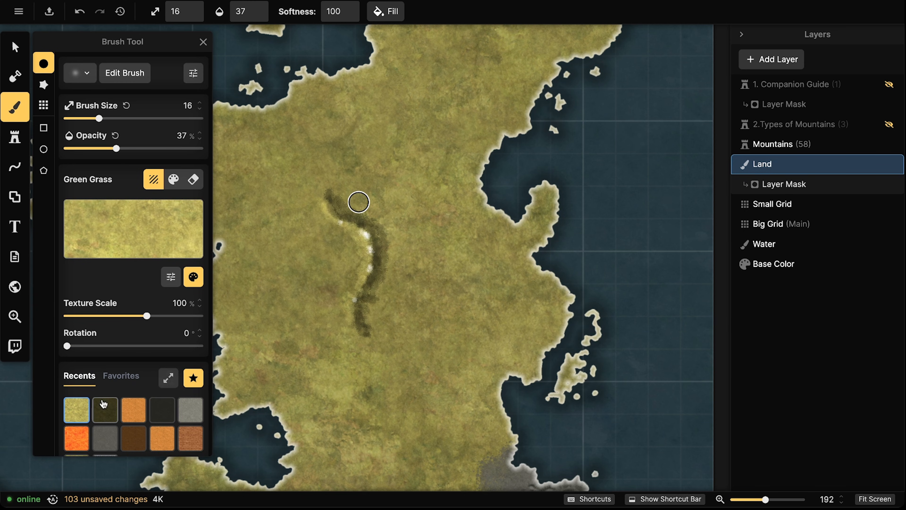
{"action": "left_click", "coordinate": [105, 407]}
{"action": "left_click_drag", "start_coordinate": [99, 118], "coordinate": [91, 119]}
{"action": "mouse_move", "coordinate": [361, 225]}
{"action": "left_mouse_down"}
{"action": "mouse_move", "coordinate": [387, 211]}
{"action": "mouse_move", "coordinate": [375, 230]}
{"action": "mouse_move", "coordinate": [396, 225]}
{"action": "mouse_move", "coordinate": [376, 236]}
{"action": "mouse_move", "coordinate": [395, 236]}
{"action": "mouse_move", "coordinate": [373, 251]}
{"action": "mouse_move", "coordinate": [401, 239]}
{"action": "mouse_move", "coordinate": [378, 257]}
{"action": "mouse_move", "coordinate": [395, 260]}
{"action": "mouse_move", "coordinate": [376, 264]}
{"action": "mouse_move", "coordinate": [395, 261]}
{"action": "mouse_move", "coordinate": [372, 268]}
{"action": "mouse_move", "coordinate": [389, 271]}
{"action": "mouse_move", "coordinate": [373, 278]}
{"action": "mouse_move", "coordinate": [390, 268]}
{"action": "left_mouse_up"}
{"action": "mouse_move", "coordinate": [348, 234]}
{"action": "left_mouse_down"}
{"action": "mouse_move", "coordinate": [374, 237]}
{"action": "mouse_move", "coordinate": [355, 245]}
{"action": "mouse_move", "coordinate": [383, 240]}
{"action": "mouse_move", "coordinate": [365, 258]}
{"action": "mouse_move", "coordinate": [373, 263]}
{"action": "mouse_move", "coordinate": [356, 278]}
{"action": "mouse_move", "coordinate": [370, 273]}
{"action": "mouse_move", "coordinate": [358, 316]}
{"action": "left_mouse_up"}
{"action": "mouse_move", "coordinate": [337, 220]}
{"action": "left_mouse_down"}
{"action": "mouse_move", "coordinate": [326, 215]}
{"action": "mouse_move", "coordinate": [332, 196]}
{"action": "left_mouse_up"}
- Dab small foothills west and east of the ridge with the light yellow-green Green Grass texture
{"action": "left_click", "coordinate": [77, 410]}
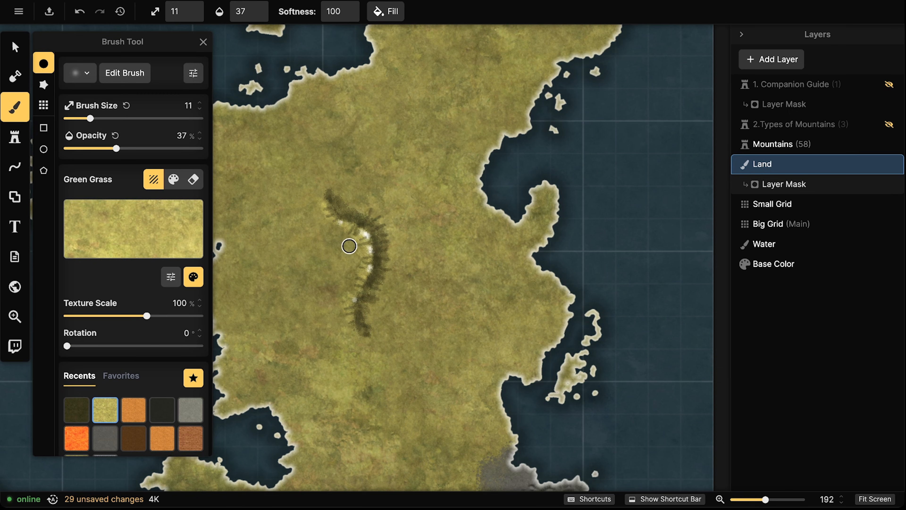
{"action": "mouse_move", "coordinate": [336, 243]}
{"action": "left_mouse_down"}
{"action": "mouse_move", "coordinate": [346, 247]}
{"action": "mouse_move", "coordinate": [333, 235]}
{"action": "mouse_move", "coordinate": [351, 261]}
{"action": "mouse_move", "coordinate": [316, 208]}
{"action": "mouse_move", "coordinate": [321, 251]}
{"action": "left_mouse_up"}
{"action": "left_click", "coordinate": [322, 251]}
{"action": "left_click", "coordinate": [338, 263]}
{"action": "left_click", "coordinate": [336, 265]}
{"action": "left_click", "coordinate": [327, 291]}
{"action": "left_click", "coordinate": [403, 239]}
{"action": "left_click", "coordinate": [404, 236]}
{"action": "left_click", "coordinate": [403, 236]}
{"action": "left_click", "coordinate": [385, 212]}
{"action": "left_click", "coordinate": [369, 204]}
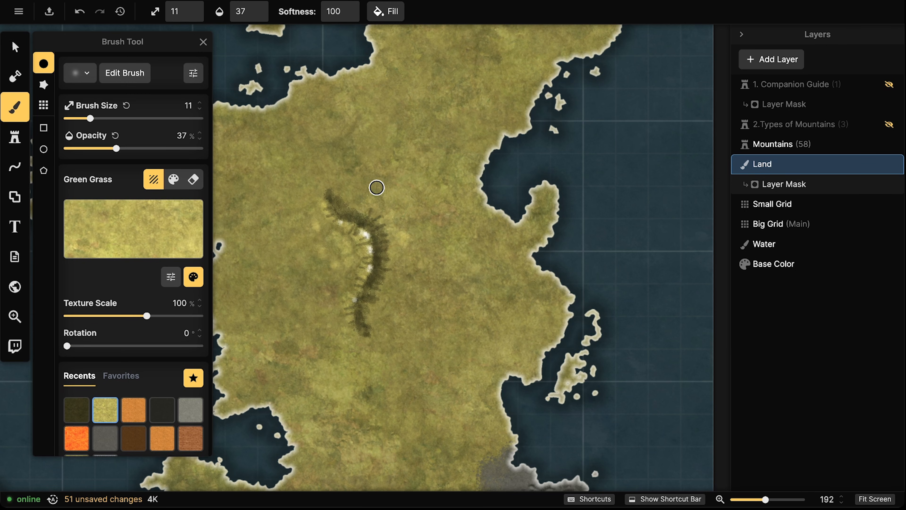
- Shade the edges of the small foothills beside the ridge with the dark Green Grass texture
{"action": "left_click", "coordinate": [80, 413]}
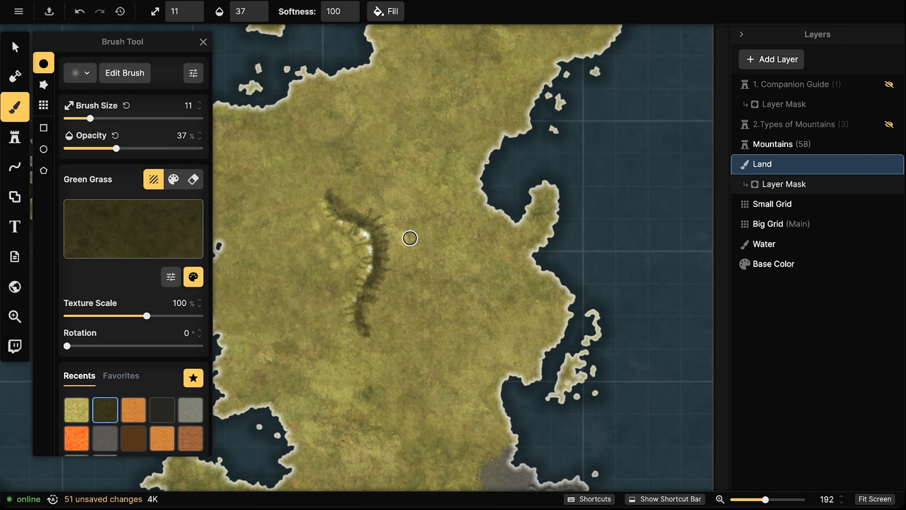
{"action": "left_click", "coordinate": [405, 239]}
{"action": "left_click", "coordinate": [338, 266]}
{"action": "left_click", "coordinate": [348, 258]}
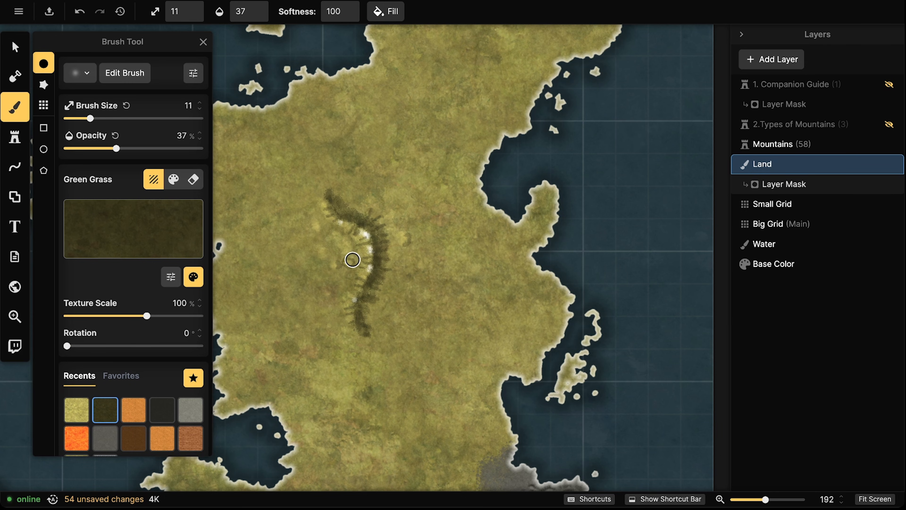
{"action": "left_click", "coordinate": [354, 260]}
{"action": "left_click", "coordinate": [336, 264]}
{"action": "left_click", "coordinate": [347, 262]}
{"action": "mouse_move", "coordinate": [348, 246]}
{"action": "left_mouse_down"}
{"action": "mouse_move", "coordinate": [329, 253]}
{"action": "mouse_move", "coordinate": [338, 233]}
{"action": "mouse_move", "coordinate": [337, 241]}
{"action": "left_mouse_up"}
{"action": "left_click", "coordinate": [339, 236]}
{"action": "left_click_drag", "start_coordinate": [336, 232], "coordinate": [330, 236]}
{"action": "mouse_move", "coordinate": [330, 236]}
{"action": "left_mouse_down"}
{"action": "mouse_move", "coordinate": [334, 201]}
{"action": "mouse_move", "coordinate": [326, 227]}
{"action": "left_mouse_up"}
{"action": "left_click", "coordinate": [335, 202]}
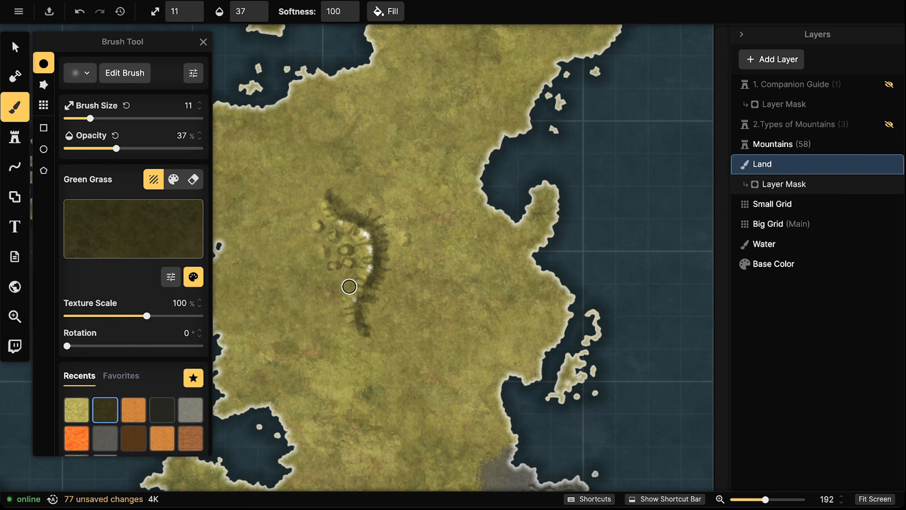
{"action": "left_click_drag", "start_coordinate": [345, 289], "coordinate": [357, 277]}
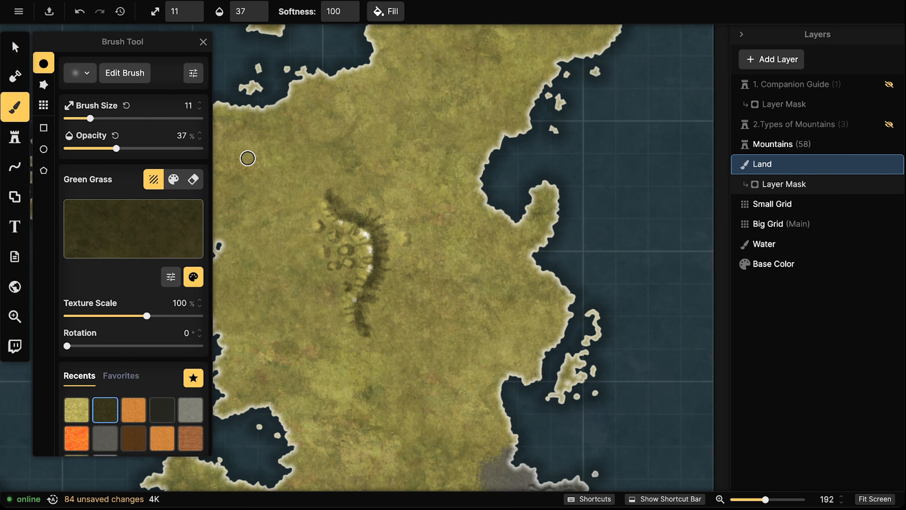
{"action": "scroll", "coordinate": [241, 154], "scroll_direction": "down", "scroll_amount": 3}
{"action": "left_click", "coordinate": [15, 47]}
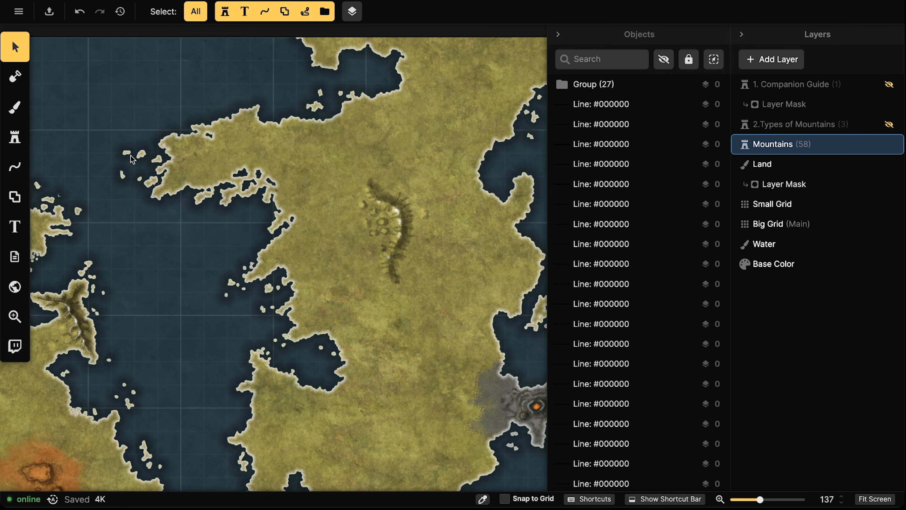
{"action": "left_click", "coordinate": [14, 137]}
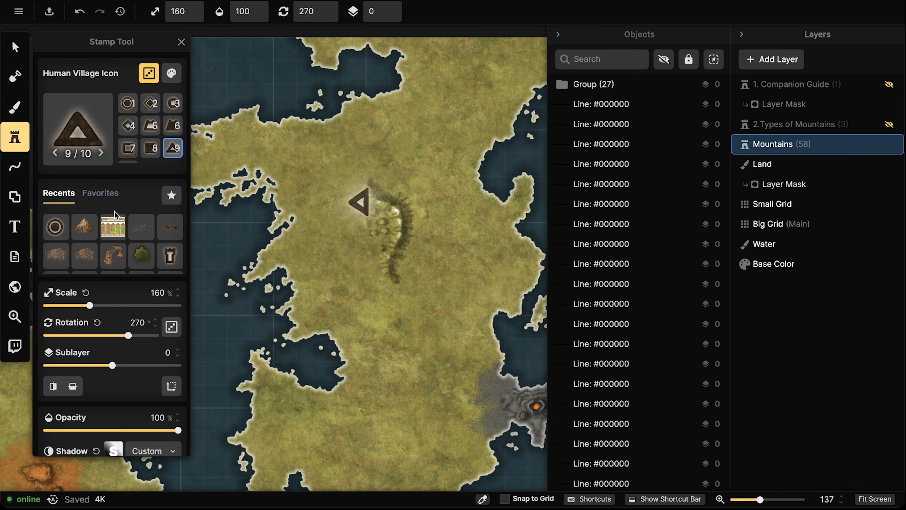
{"action": "scroll", "coordinate": [358, 202], "scroll_direction": "up", "scroll_amount": 5}
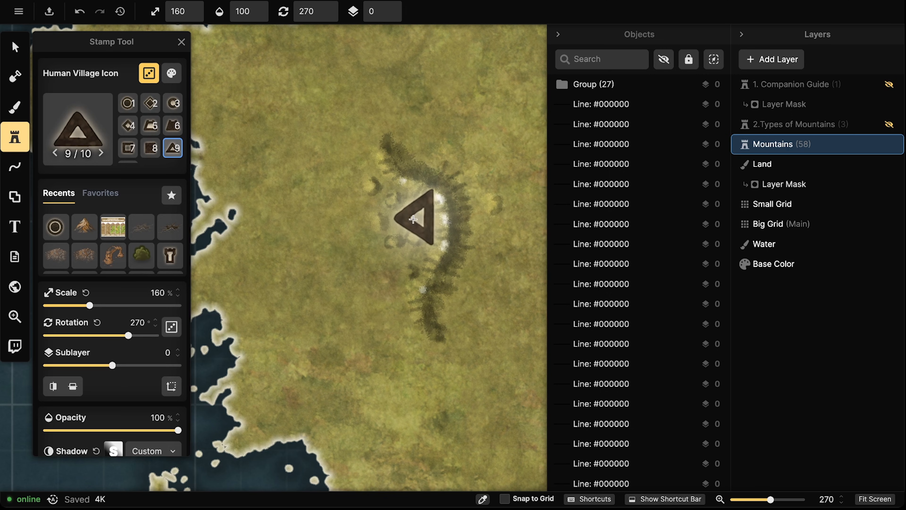
{"action": "scroll", "coordinate": [308, 185], "scroll_direction": "down", "scroll_amount": 1}
{"action": "scroll", "coordinate": [309, 186], "scroll_direction": "down", "scroll_amount": 1}
{"action": "left_click_drag", "start_coordinate": [346, 168], "coordinate": [225, 221]}
{"action": "left_click_drag", "start_coordinate": [288, 166], "coordinate": [297, 194]}
{"action": "scroll", "coordinate": [326, 250], "scroll_direction": "down", "scroll_amount": 1}
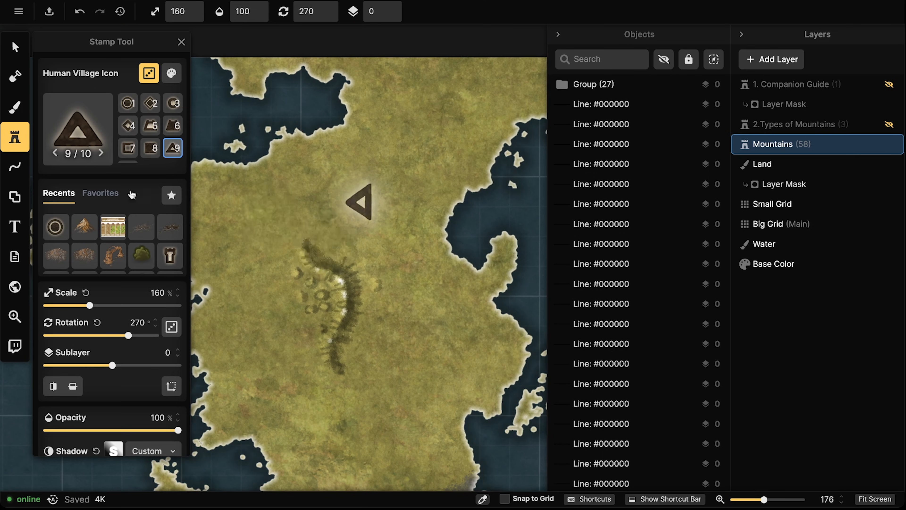
- Paint a small round hilltop north of the ridge with light Green Grass, using 64% and then 93% opacity
{"action": "key", "text": "b"}
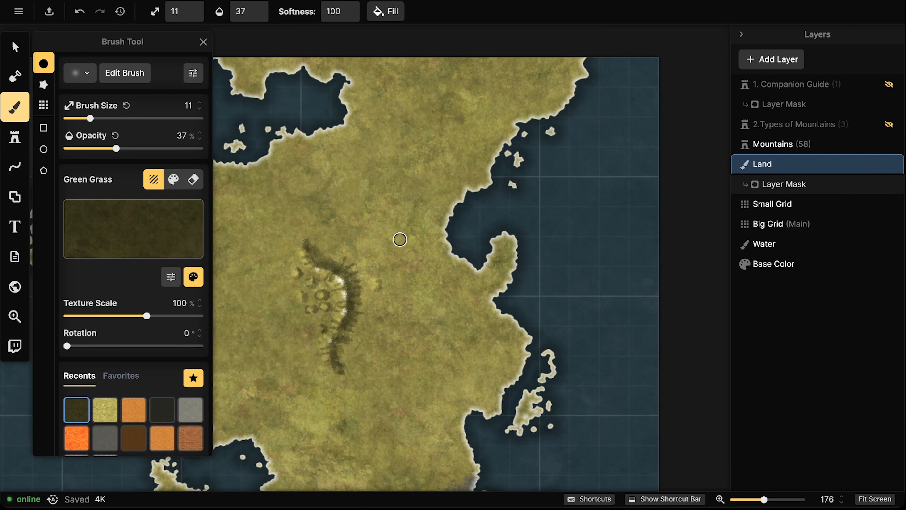
{"action": "left_click", "coordinate": [105, 409]}
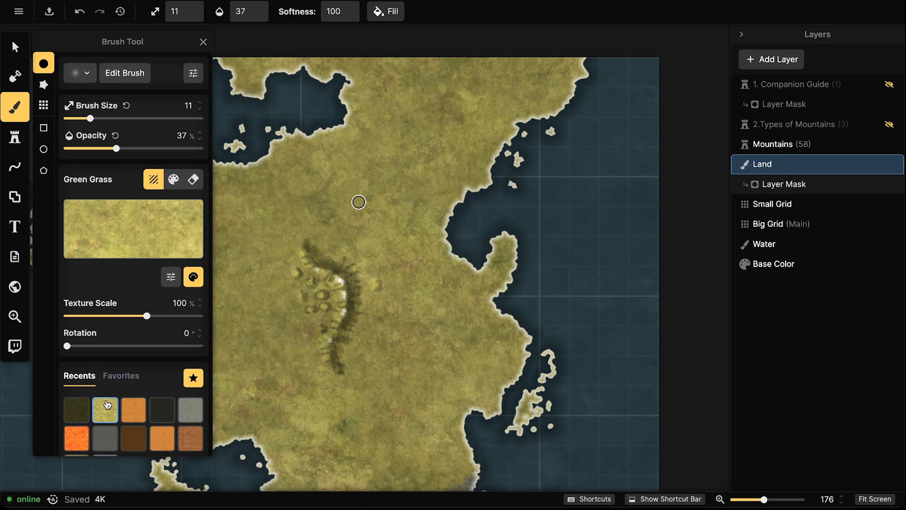
{"action": "left_click_drag", "start_coordinate": [116, 149], "coordinate": [152, 149]}
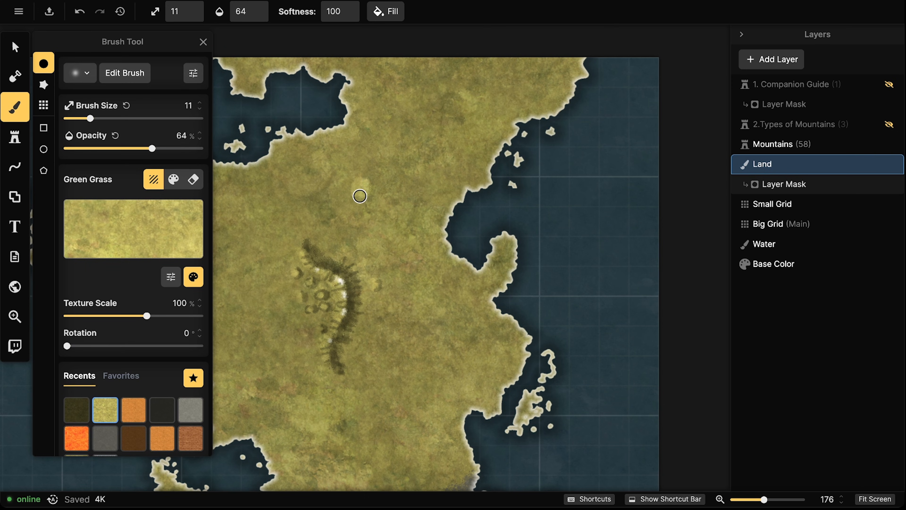
{"action": "left_click_drag", "start_coordinate": [359, 180], "coordinate": [366, 186]}
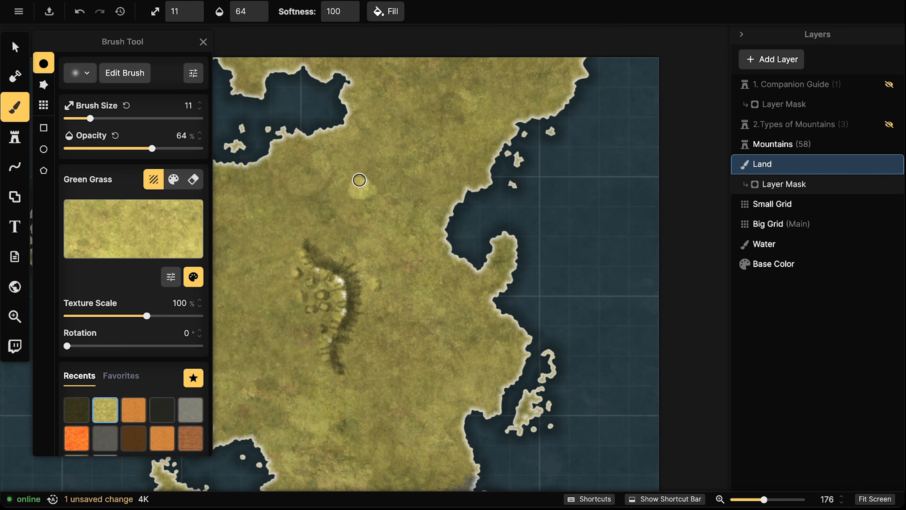
{"action": "left_click_drag", "start_coordinate": [372, 191], "coordinate": [356, 194]}
{"action": "left_click", "coordinate": [370, 192]}
{"action": "left_click", "coordinate": [368, 191]}
{"action": "left_click", "coordinate": [359, 190]}
{"action": "left_click", "coordinate": [358, 187]}
{"action": "left_click", "coordinate": [357, 186]}
{"action": "left_click", "coordinate": [358, 189]}
{"action": "left_click_drag", "start_coordinate": [153, 149], "coordinate": [191, 149]}
{"action": "left_click", "coordinate": [359, 190]}
{"action": "left_click", "coordinate": [361, 187]}
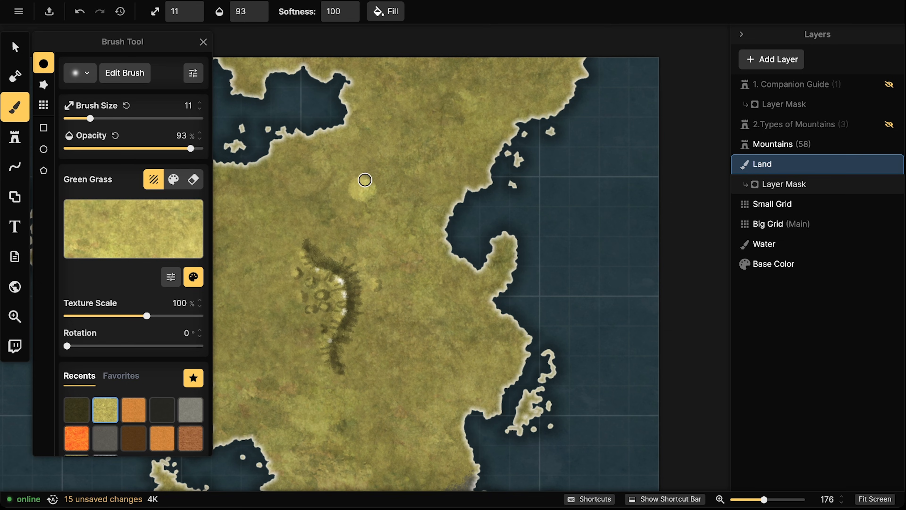
{"action": "left_click", "coordinate": [364, 181]}
- Brighten the light Green Grass texture's color and dab it over the round hilltop
{"action": "left_click", "coordinate": [193, 277]}
{"action": "left_click_drag", "start_coordinate": [296, 309], "coordinate": [332, 308]}
{"action": "left_click", "coordinate": [361, 188]}
{"action": "left_click", "coordinate": [361, 189]}
{"action": "left_click", "coordinate": [363, 185]}
{"action": "left_click", "coordinate": [364, 182]}
{"action": "left_click", "coordinate": [364, 188]}
{"action": "left_click", "coordinate": [365, 188]}
{"action": "left_click", "coordinate": [367, 188]}
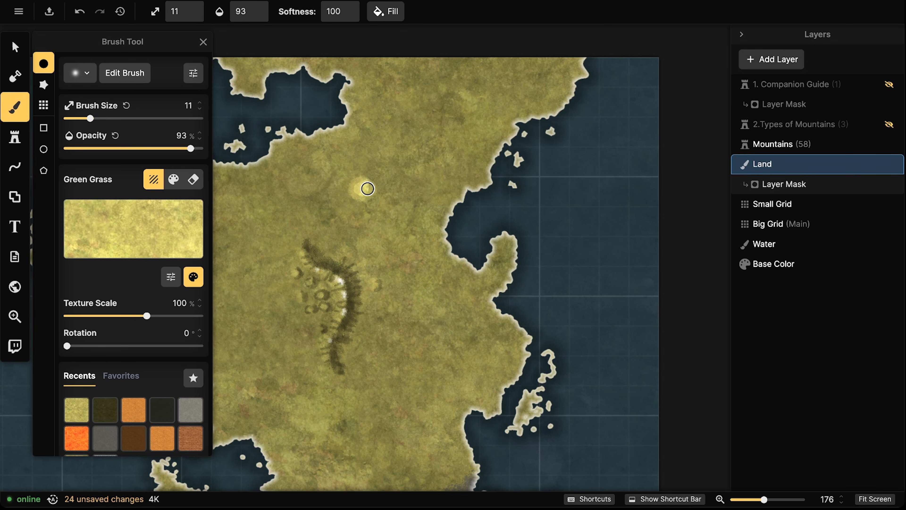
{"action": "left_click", "coordinate": [370, 188]}
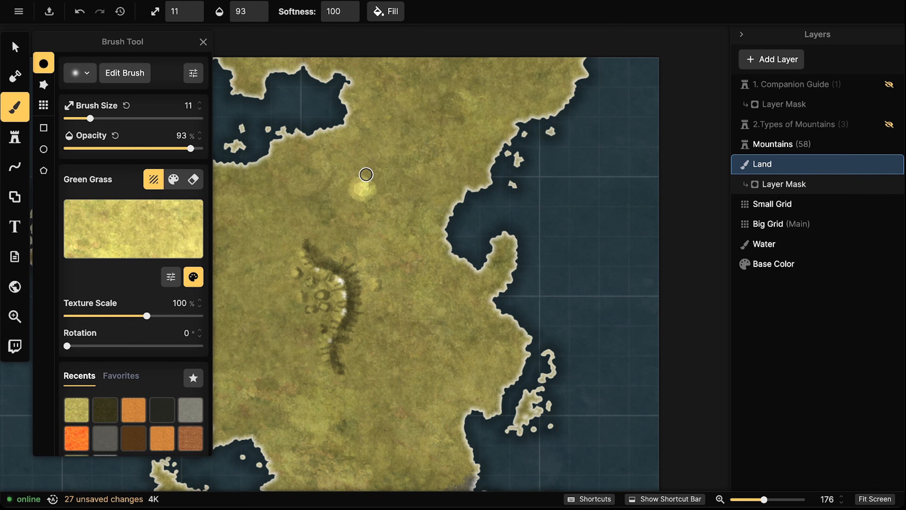
{"action": "left_click", "coordinate": [367, 186]}
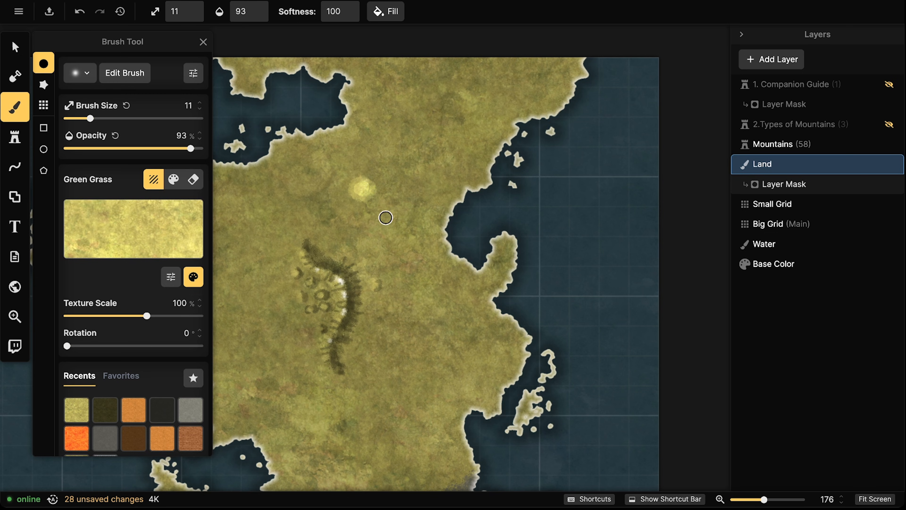
- Ring the round hilltop with dark Green Grass at 32% opacity and deepen the shading on its northeastern side
{"action": "left_click", "coordinate": [109, 416]}
{"action": "left_click", "coordinate": [109, 148]}
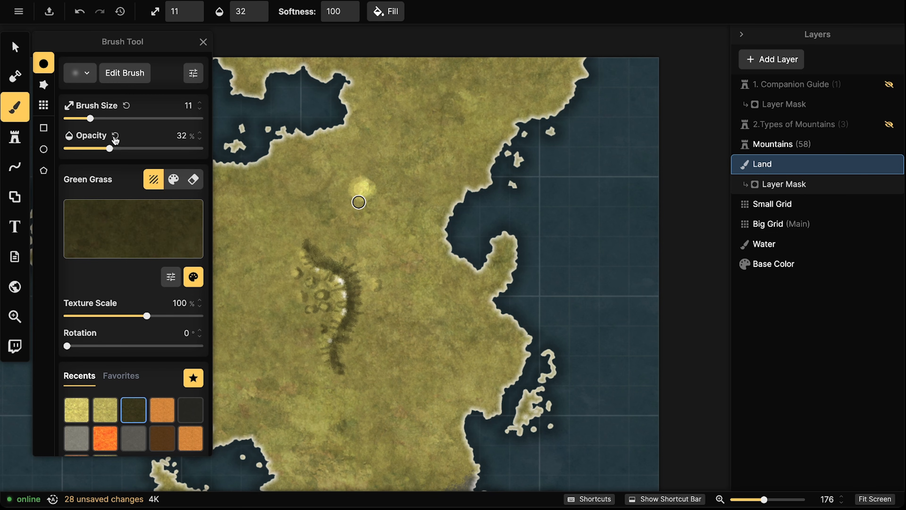
{"action": "mouse_move", "coordinate": [357, 176]}
{"action": "left_mouse_down"}
{"action": "mouse_move", "coordinate": [346, 190]}
{"action": "mouse_move", "coordinate": [354, 200]}
{"action": "mouse_move", "coordinate": [366, 204]}
{"action": "mouse_move", "coordinate": [379, 190]}
{"action": "left_mouse_up"}
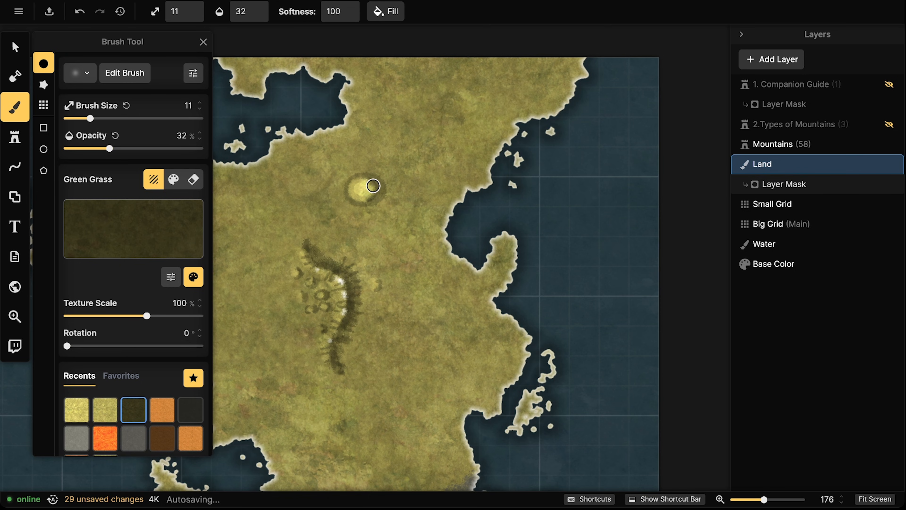
{"action": "left_click", "coordinate": [366, 186]}
{"action": "left_click", "coordinate": [374, 183]}
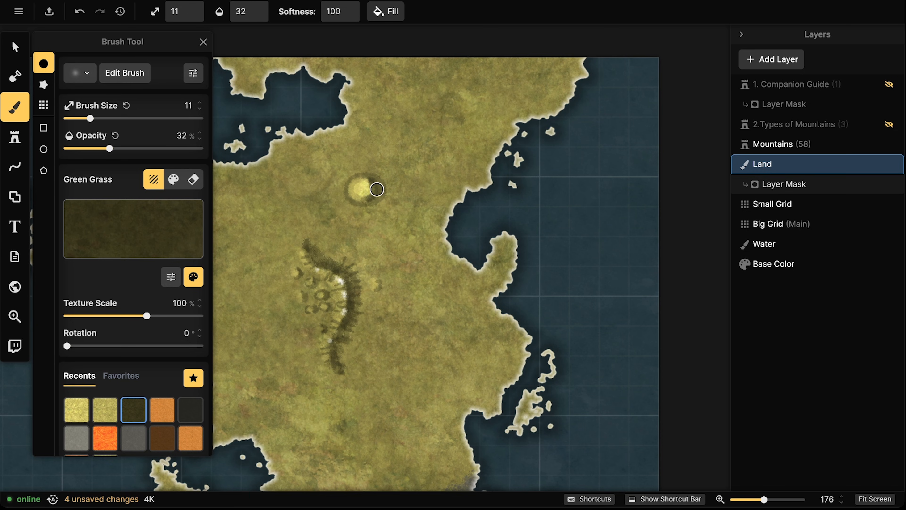
{"action": "left_click", "coordinate": [363, 178]}
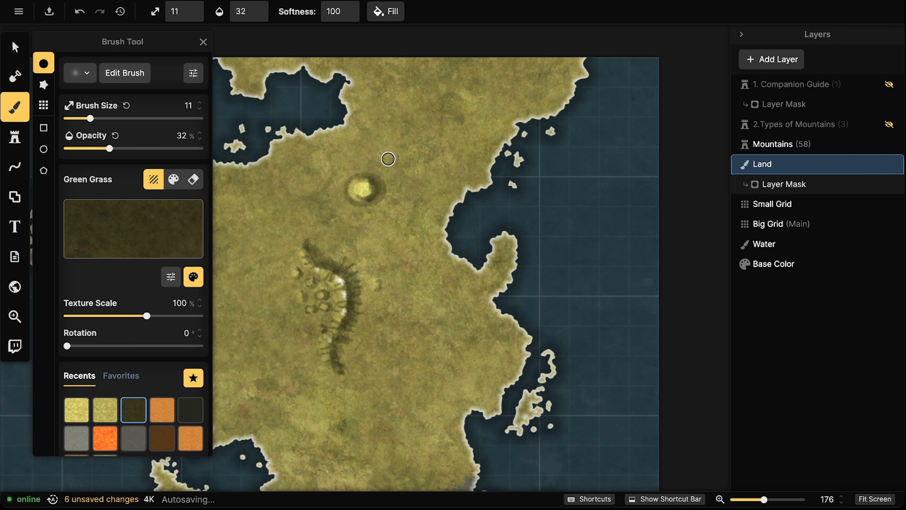
- Paint a curved plateau on the grassland east of the ridge with the brightened Green Grass texture at 58% opacity
{"action": "left_click", "coordinate": [77, 411]}
{"action": "left_click_drag", "start_coordinate": [435, 295], "coordinate": [451, 292]}
{"action": "left_click_drag", "start_coordinate": [110, 148], "coordinate": [145, 148]}
{"action": "mouse_move", "coordinate": [435, 308]}
{"action": "left_mouse_down"}
{"action": "mouse_move", "coordinate": [442, 291]}
{"action": "mouse_move", "coordinate": [460, 294]}
{"action": "mouse_move", "coordinate": [431, 298]}
{"action": "mouse_move", "coordinate": [457, 295]}
{"action": "mouse_move", "coordinate": [441, 302]}
{"action": "mouse_move", "coordinate": [470, 318]}
{"action": "mouse_move", "coordinate": [445, 305]}
{"action": "mouse_move", "coordinate": [466, 313]}
{"action": "mouse_move", "coordinate": [474, 339]}
{"action": "mouse_move", "coordinate": [462, 311]}
{"action": "mouse_move", "coordinate": [435, 302]}
{"action": "mouse_move", "coordinate": [464, 281]}
{"action": "mouse_move", "coordinate": [432, 282]}
{"action": "mouse_move", "coordinate": [431, 301]}
{"action": "mouse_move", "coordinate": [412, 284]}
{"action": "mouse_move", "coordinate": [448, 297]}
{"action": "mouse_move", "coordinate": [434, 309]}
{"action": "mouse_move", "coordinate": [454, 309]}
{"action": "mouse_move", "coordinate": [468, 328]}
{"action": "mouse_move", "coordinate": [461, 343]}
{"action": "mouse_move", "coordinate": [444, 347]}
{"action": "mouse_move", "coordinate": [433, 337]}
{"action": "mouse_move", "coordinate": [444, 346]}
{"action": "mouse_move", "coordinate": [430, 333]}
{"action": "mouse_move", "coordinate": [421, 303]}
{"action": "left_mouse_up"}
{"action": "mouse_move", "coordinate": [441, 353]}
{"action": "left_mouse_down"}
{"action": "mouse_move", "coordinate": [470, 335]}
{"action": "mouse_move", "coordinate": [451, 282]}
{"action": "mouse_move", "coordinate": [431, 298]}
{"action": "mouse_move", "coordinate": [451, 298]}
{"action": "left_mouse_up"}
{"action": "left_click_drag", "start_coordinate": [480, 316], "coordinate": [473, 321]}
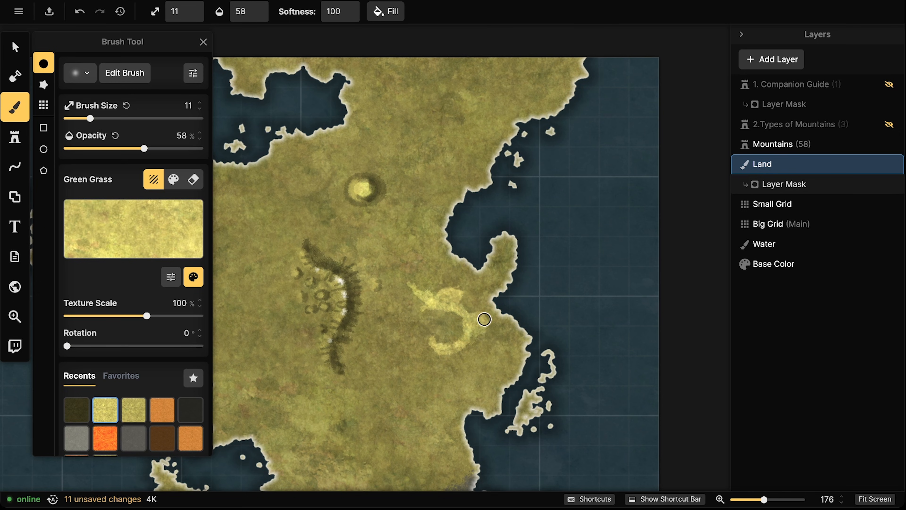
- Thicken the curved plateau with more bright Green Grass and add small detached patches south of it
{"action": "left_click", "coordinate": [474, 333]}
{"action": "left_click_drag", "start_coordinate": [458, 304], "coordinate": [445, 293]}
{"action": "left_click_drag", "start_coordinate": [444, 293], "coordinate": [443, 300]}
{"action": "mouse_move", "coordinate": [465, 342]}
{"action": "left_mouse_down"}
{"action": "mouse_move", "coordinate": [485, 320]}
{"action": "mouse_move", "coordinate": [465, 357]}
{"action": "mouse_move", "coordinate": [454, 348]}
{"action": "mouse_move", "coordinate": [483, 358]}
{"action": "mouse_move", "coordinate": [449, 366]}
{"action": "mouse_move", "coordinate": [487, 347]}
{"action": "mouse_move", "coordinate": [508, 314]}
{"action": "mouse_move", "coordinate": [419, 342]}
{"action": "mouse_move", "coordinate": [430, 323]}
{"action": "mouse_move", "coordinate": [418, 362]}
{"action": "left_mouse_up"}
{"action": "left_click", "coordinate": [481, 359]}
{"action": "left_click", "coordinate": [486, 346]}
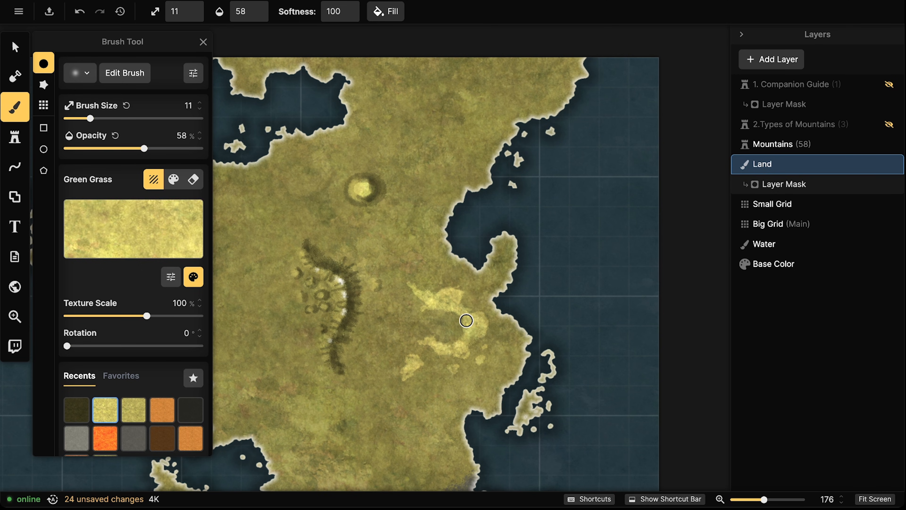
- Shade the plateau's inner and outer edges with dark Green Grass at 28% opacity, darkening the eastern side most
{"action": "left_click", "coordinate": [76, 410]}
{"action": "left_click_drag", "start_coordinate": [144, 148], "coordinate": [107, 146]}
{"action": "mouse_move", "coordinate": [475, 292]}
{"action": "left_mouse_down"}
{"action": "mouse_move", "coordinate": [410, 283]}
{"action": "mouse_move", "coordinate": [426, 310]}
{"action": "mouse_move", "coordinate": [409, 283]}
{"action": "mouse_move", "coordinate": [463, 273]}
{"action": "mouse_move", "coordinate": [457, 288]}
{"action": "mouse_move", "coordinate": [470, 304]}
{"action": "mouse_move", "coordinate": [510, 293]}
{"action": "mouse_move", "coordinate": [474, 308]}
{"action": "mouse_move", "coordinate": [481, 340]}
{"action": "mouse_move", "coordinate": [483, 316]}
{"action": "mouse_move", "coordinate": [470, 356]}
{"action": "mouse_move", "coordinate": [452, 359]}
{"action": "mouse_move", "coordinate": [427, 346]}
{"action": "mouse_move", "coordinate": [472, 313]}
{"action": "mouse_move", "coordinate": [509, 329]}
{"action": "mouse_move", "coordinate": [473, 339]}
{"action": "mouse_move", "coordinate": [467, 307]}
{"action": "mouse_move", "coordinate": [453, 313]}
{"action": "mouse_move", "coordinate": [455, 342]}
{"action": "mouse_move", "coordinate": [473, 304]}
{"action": "mouse_move", "coordinate": [488, 321]}
{"action": "mouse_move", "coordinate": [480, 338]}
{"action": "mouse_move", "coordinate": [486, 310]}
{"action": "mouse_move", "coordinate": [466, 353]}
{"action": "mouse_move", "coordinate": [488, 337]}
{"action": "mouse_move", "coordinate": [459, 288]}
{"action": "mouse_move", "coordinate": [471, 268]}
{"action": "mouse_move", "coordinate": [458, 291]}
{"action": "left_mouse_up"}
{"action": "mouse_move", "coordinate": [486, 324]}
{"action": "left_mouse_down"}
{"action": "mouse_move", "coordinate": [481, 304]}
{"action": "mouse_move", "coordinate": [468, 291]}
{"action": "mouse_move", "coordinate": [451, 296]}
{"action": "left_mouse_up"}
{"action": "left_click_drag", "start_coordinate": [451, 297], "coordinate": [463, 294]}
{"action": "mouse_move", "coordinate": [463, 351]}
{"action": "left_mouse_down"}
{"action": "mouse_move", "coordinate": [442, 351]}
{"action": "mouse_move", "coordinate": [443, 332]}
{"action": "left_mouse_up"}
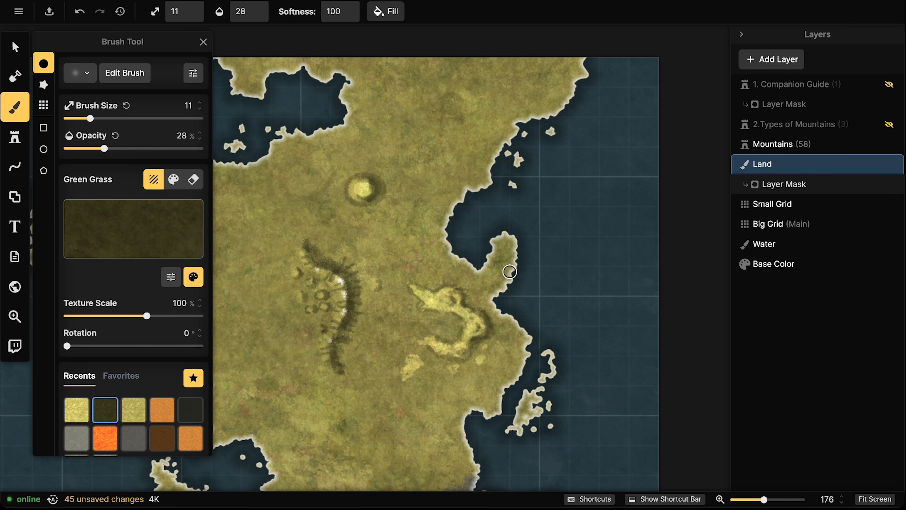
{"action": "mouse_move", "coordinate": [489, 331]}
{"action": "left_mouse_down"}
{"action": "mouse_move", "coordinate": [470, 362]}
{"action": "mouse_move", "coordinate": [493, 333]}
{"action": "mouse_move", "coordinate": [489, 312]}
{"action": "left_mouse_up"}
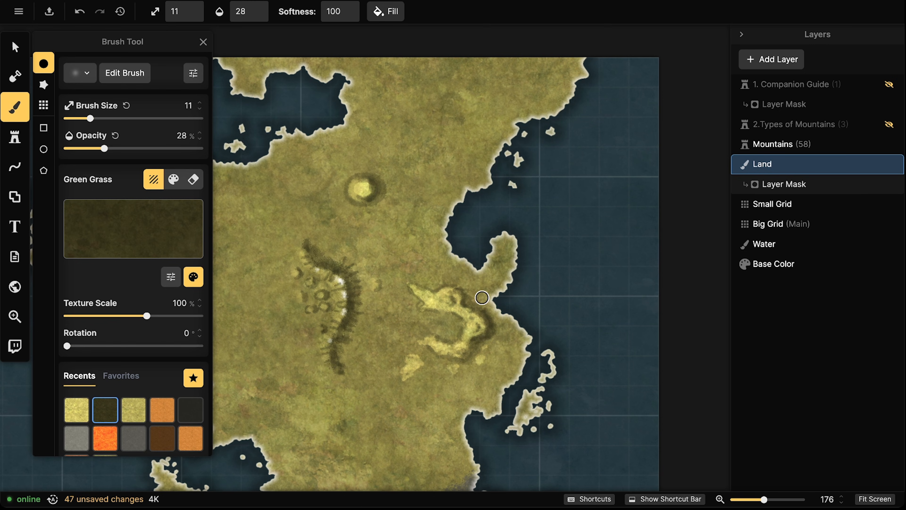
{"action": "mouse_move", "coordinate": [459, 363]}
{"action": "left_mouse_down"}
{"action": "mouse_move", "coordinate": [489, 338]}
{"action": "mouse_move", "coordinate": [491, 316]}
{"action": "mouse_move", "coordinate": [471, 309]}
{"action": "mouse_move", "coordinate": [470, 291]}
{"action": "left_mouse_up"}
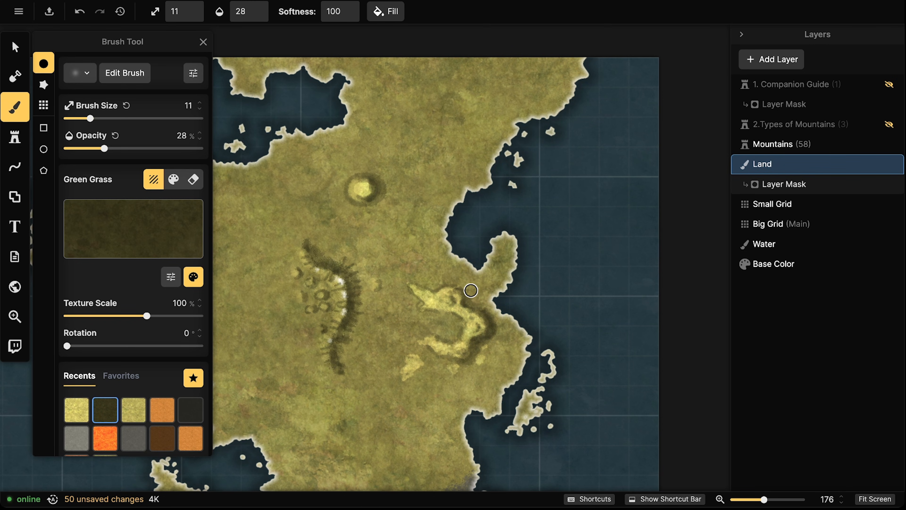
{"action": "left_click", "coordinate": [146, 223]}
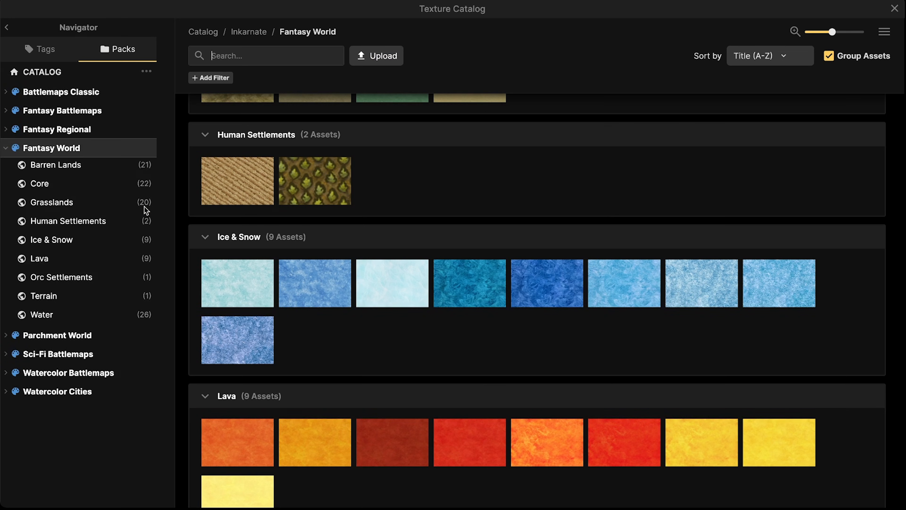
{"action": "left_click", "coordinate": [87, 165]}
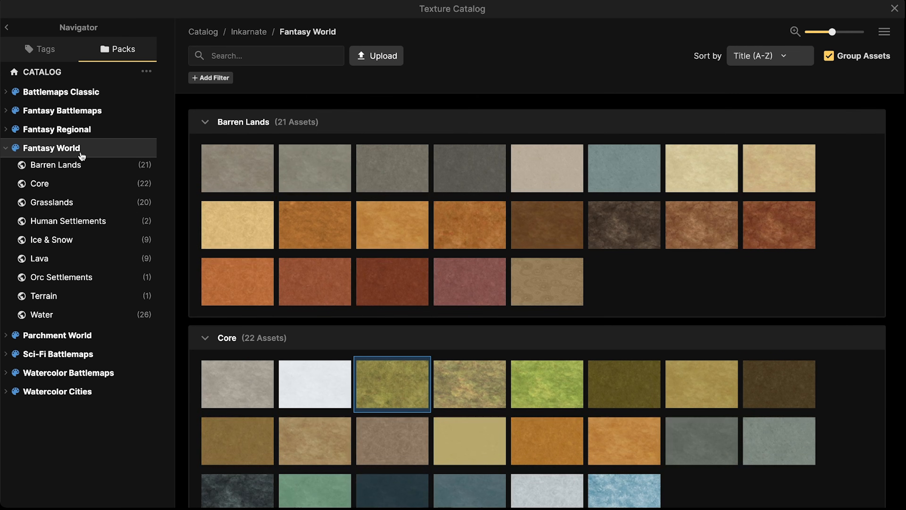
{"action": "scroll", "coordinate": [492, 285], "scroll_direction": "down", "scroll_amount": 1}
{"action": "left_click", "coordinate": [533, 264]}
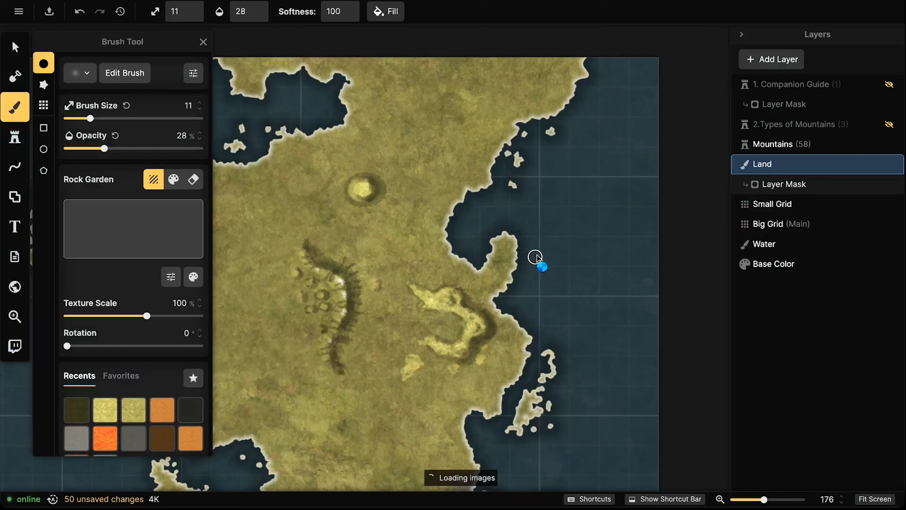
- Paint the top of the curved plateau with the Beige Land texture at 42% opacity
{"action": "left_click", "coordinate": [107, 228]}
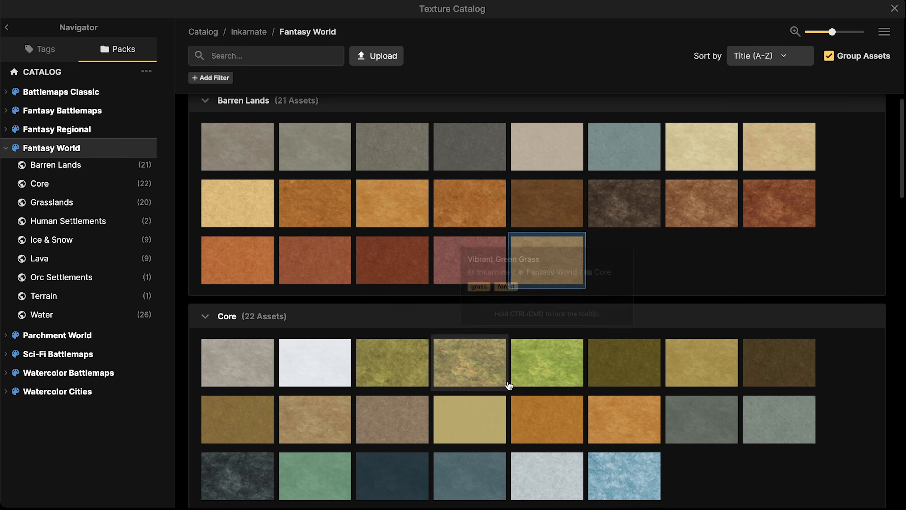
{"action": "left_click", "coordinate": [314, 418]}
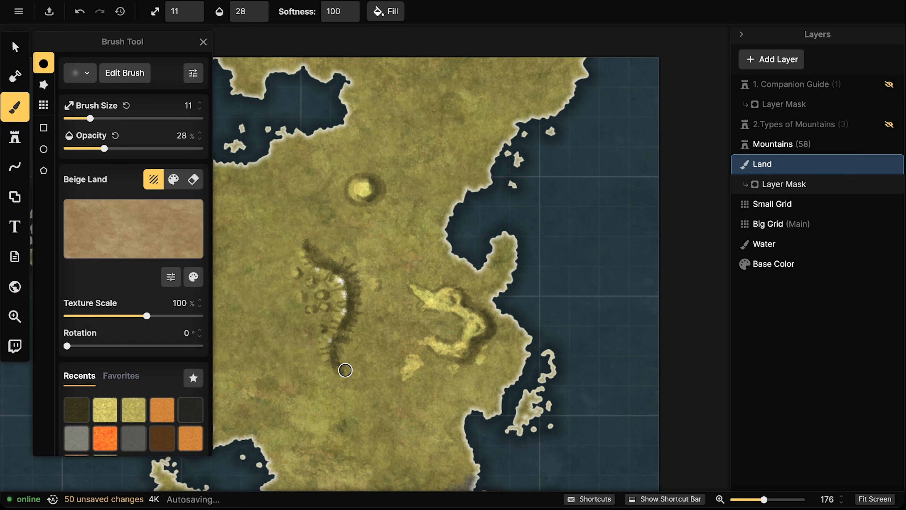
{"action": "left_click_drag", "start_coordinate": [104, 148], "coordinate": [123, 149]}
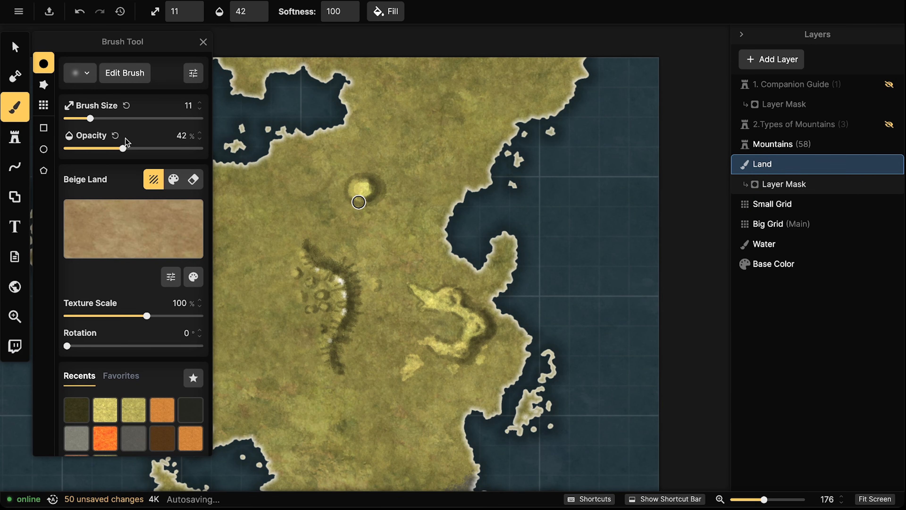
{"action": "mouse_move", "coordinate": [456, 307]}
{"action": "left_mouse_down"}
{"action": "mouse_move", "coordinate": [462, 310]}
{"action": "mouse_move", "coordinate": [456, 297]}
{"action": "mouse_move", "coordinate": [448, 307]}
{"action": "mouse_move", "coordinate": [432, 299]}
{"action": "mouse_move", "coordinate": [449, 290]}
{"action": "mouse_move", "coordinate": [421, 295]}
{"action": "mouse_move", "coordinate": [449, 290]}
{"action": "mouse_move", "coordinate": [479, 330]}
{"action": "left_mouse_up"}
{"action": "mouse_move", "coordinate": [478, 333]}
{"action": "left_mouse_down"}
{"action": "mouse_move", "coordinate": [447, 351]}
{"action": "mouse_move", "coordinate": [434, 346]}
{"action": "mouse_move", "coordinate": [465, 335]}
{"action": "mouse_move", "coordinate": [472, 322]}
{"action": "mouse_move", "coordinate": [426, 288]}
{"action": "left_mouse_up"}
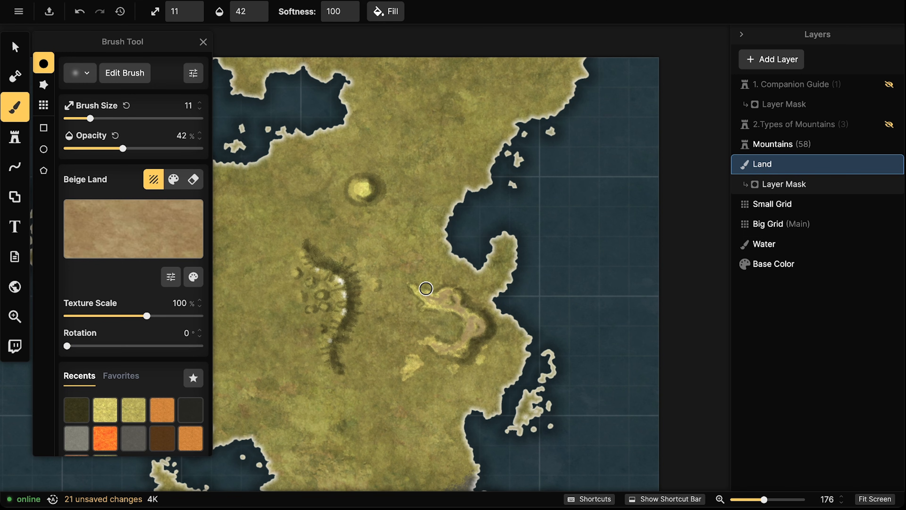
- Add dark brown Orange Desert strokes along the curved plateau's top at 42% opacity
{"action": "left_click", "coordinate": [163, 439]}
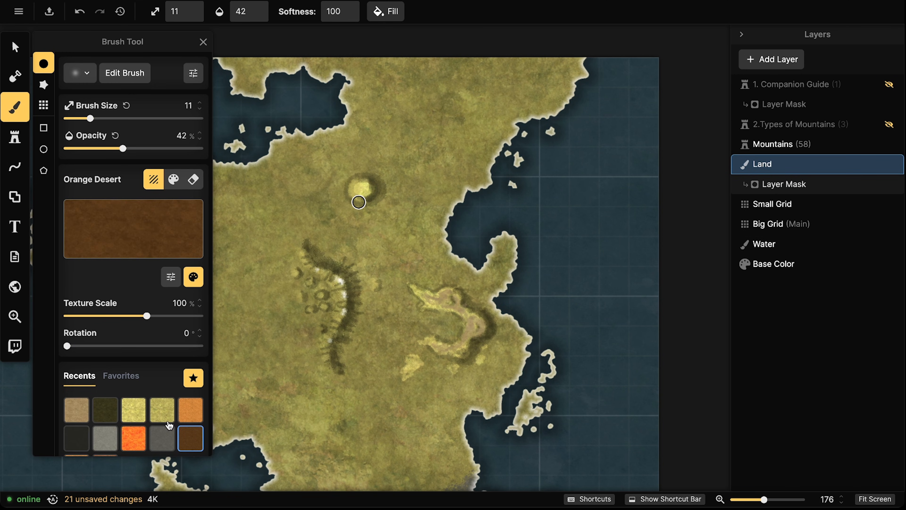
{"action": "left_click_drag", "start_coordinate": [458, 302], "coordinate": [461, 307]}
{"action": "left_click_drag", "start_coordinate": [460, 305], "coordinate": [466, 310]}
{"action": "left_click_drag", "start_coordinate": [464, 310], "coordinate": [466, 311]}
{"action": "left_click_drag", "start_coordinate": [462, 307], "coordinate": [457, 301]}
{"action": "mouse_move", "coordinate": [457, 297]}
{"action": "left_mouse_down"}
{"action": "mouse_move", "coordinate": [434, 298]}
{"action": "mouse_move", "coordinate": [452, 292]}
{"action": "mouse_move", "coordinate": [462, 310]}
{"action": "mouse_move", "coordinate": [434, 299]}
{"action": "mouse_move", "coordinate": [477, 321]}
{"action": "mouse_move", "coordinate": [468, 339]}
{"action": "mouse_move", "coordinate": [435, 347]}
{"action": "mouse_move", "coordinate": [429, 335]}
{"action": "left_mouse_up"}
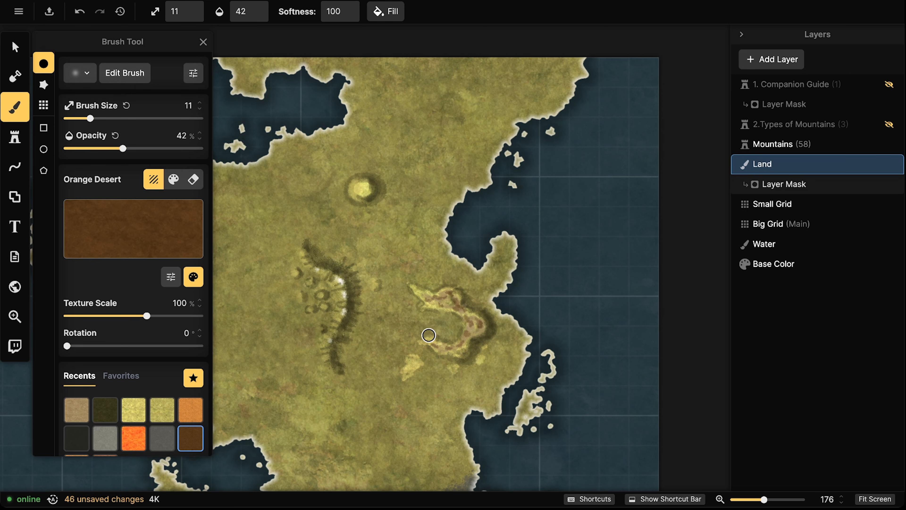
- Dab white color highlights at 42% opacity on the curved plateau's eastern bend, northern arm and southern arm
{"action": "left_click", "coordinate": [178, 176]}
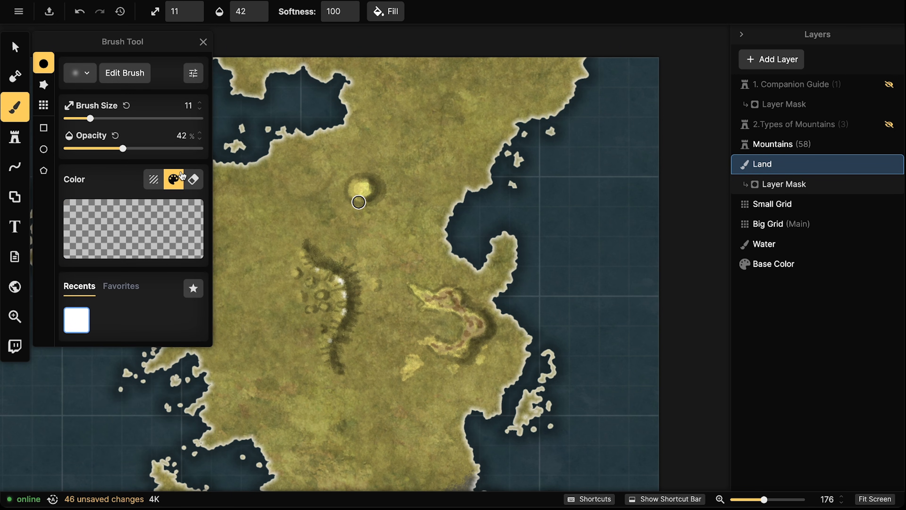
{"action": "left_click", "coordinate": [477, 321]}
{"action": "left_click", "coordinate": [476, 323]}
{"action": "left_click", "coordinate": [475, 325]}
{"action": "left_click", "coordinate": [475, 327]}
{"action": "left_click", "coordinate": [474, 328]}
{"action": "left_click", "coordinate": [473, 326]}
{"action": "left_click", "coordinate": [475, 321]}
{"action": "left_click", "coordinate": [475, 324]}
{"action": "left_click", "coordinate": [475, 324]}
{"action": "left_click", "coordinate": [475, 324]}
{"action": "left_click", "coordinate": [475, 327]}
{"action": "left_click", "coordinate": [475, 327]}
{"action": "left_click", "coordinate": [446, 299]}
{"action": "left_click", "coordinate": [447, 299]}
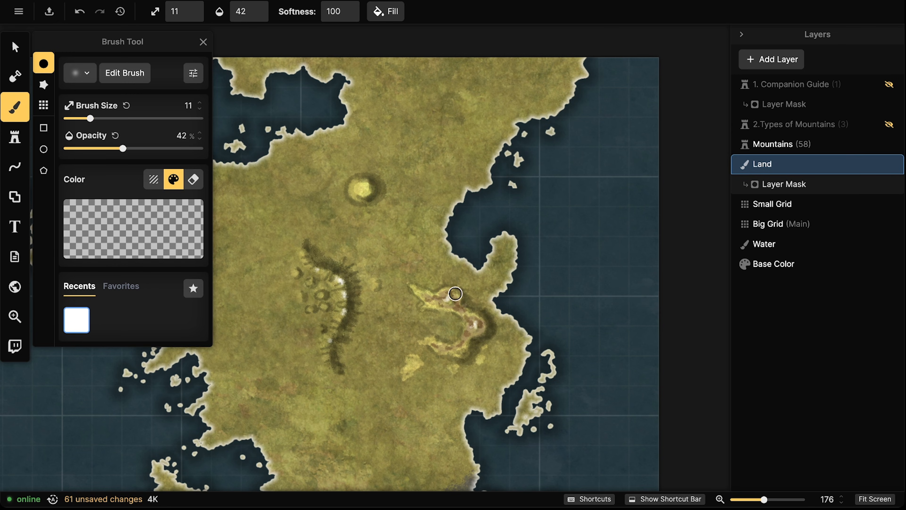
{"action": "left_click", "coordinate": [461, 352]}
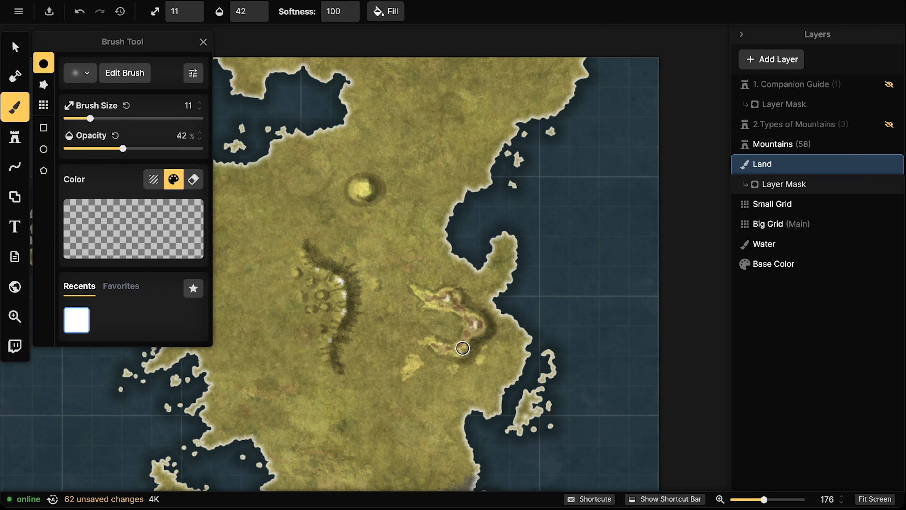
{"action": "left_click", "coordinate": [467, 334]}
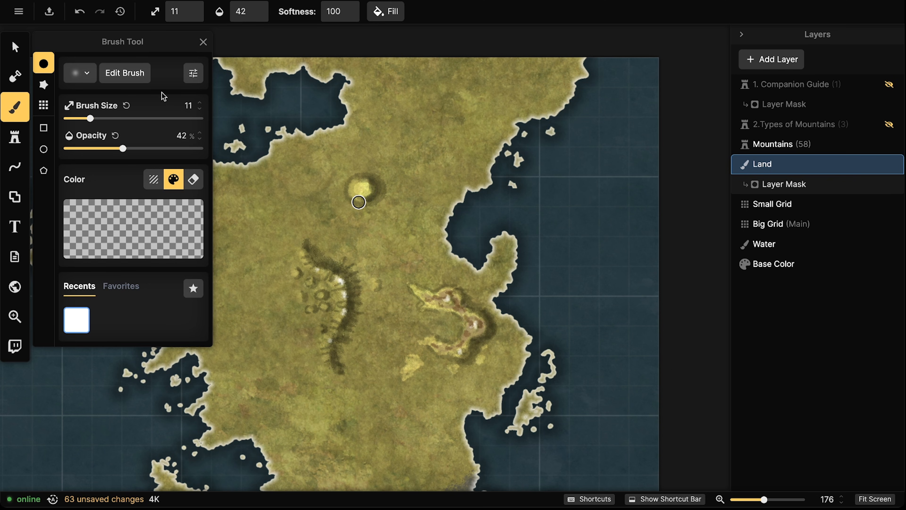
- Make the 1. Companion Guide layer visible over the whole map
{"action": "left_click", "coordinate": [23, 53]}
{"action": "scroll", "coordinate": [328, 271], "scroll_direction": "down", "scroll_amount": 5}
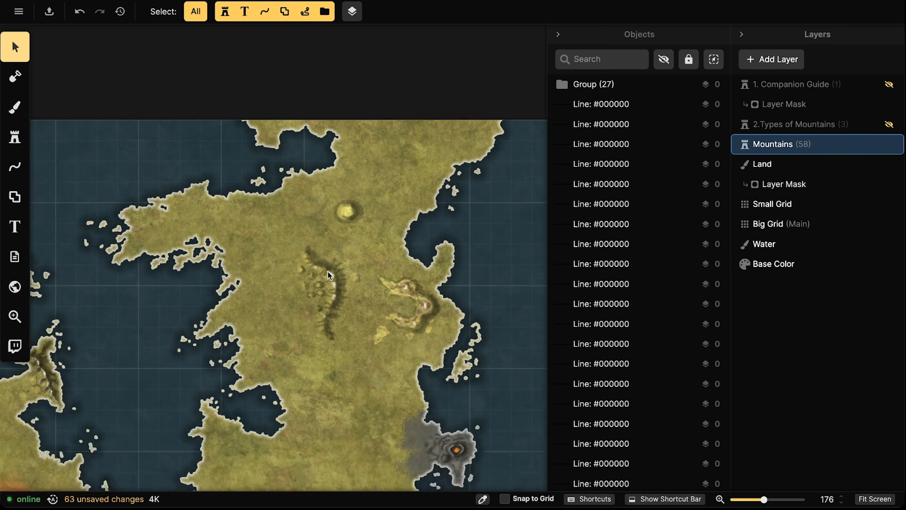
{"action": "scroll", "coordinate": [330, 271], "scroll_direction": "down", "scroll_amount": 6}
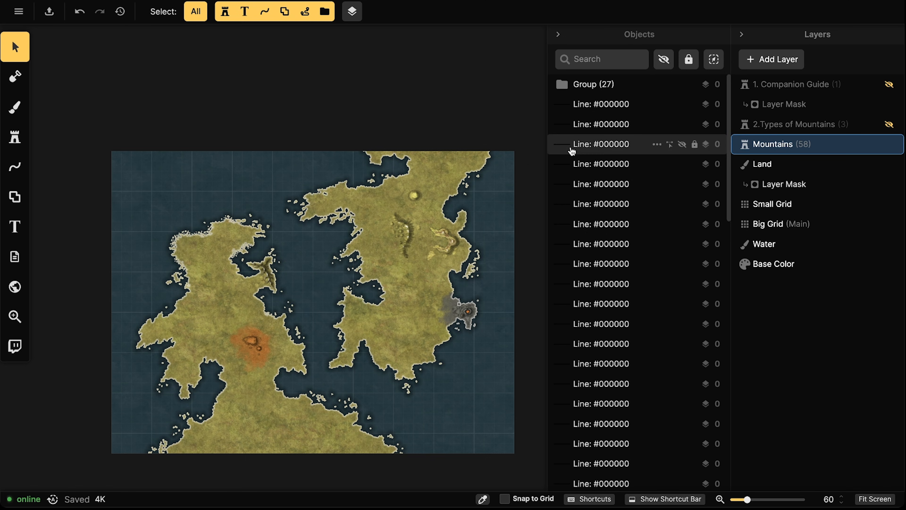
{"action": "left_click", "coordinate": [830, 91]}
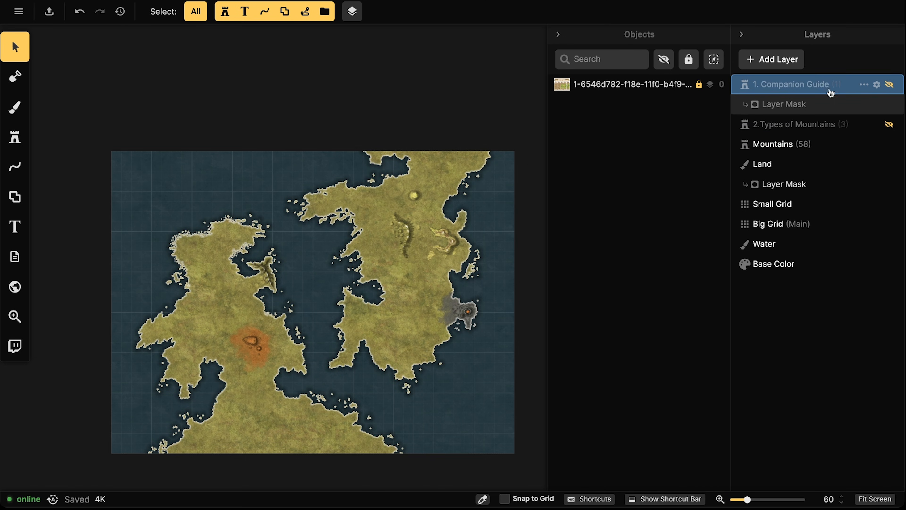
{"action": "left_click", "coordinate": [882, 86]}
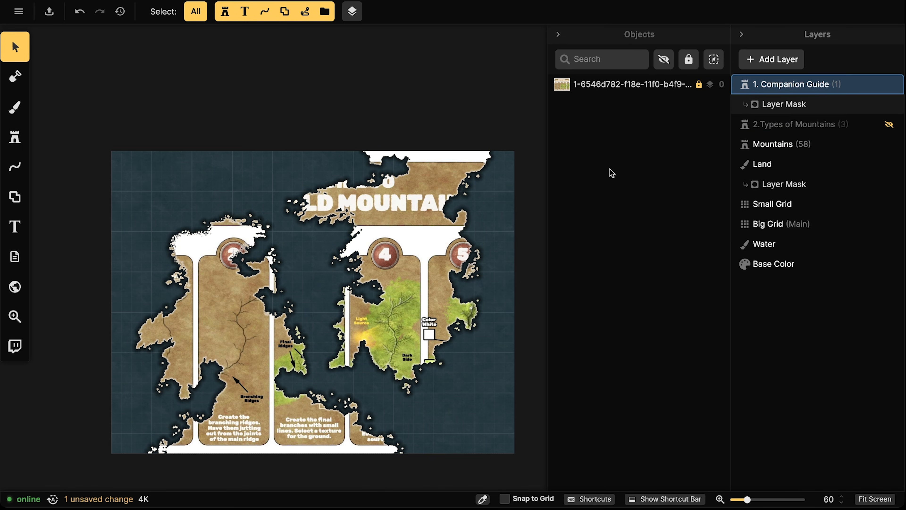
- Delete the layer mask of the 1. Companion Guide layer and select that layer
{"action": "left_click", "coordinate": [808, 104]}
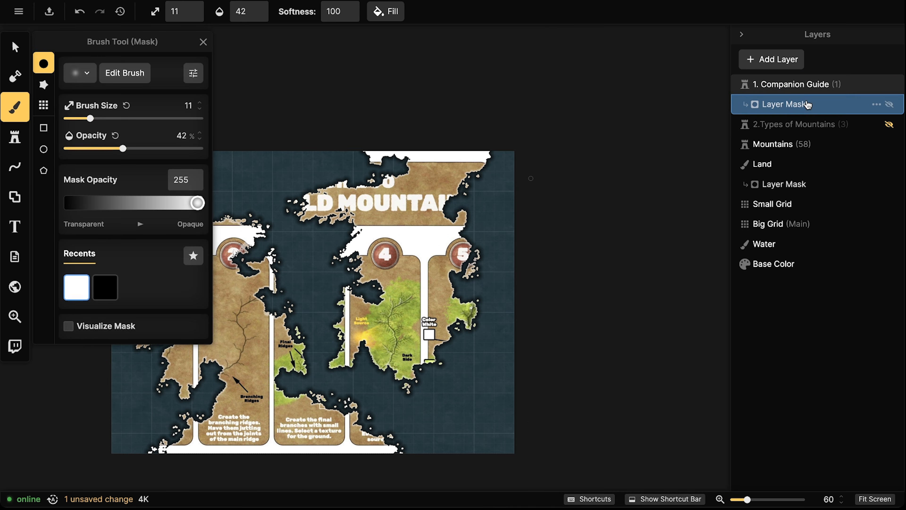
{"action": "right_click", "coordinate": [808, 105]}
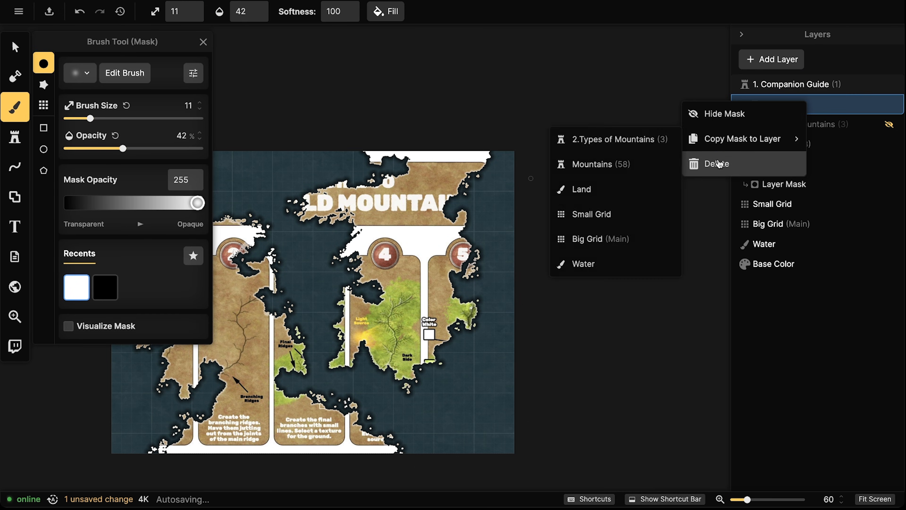
{"action": "left_click", "coordinate": [719, 164]}
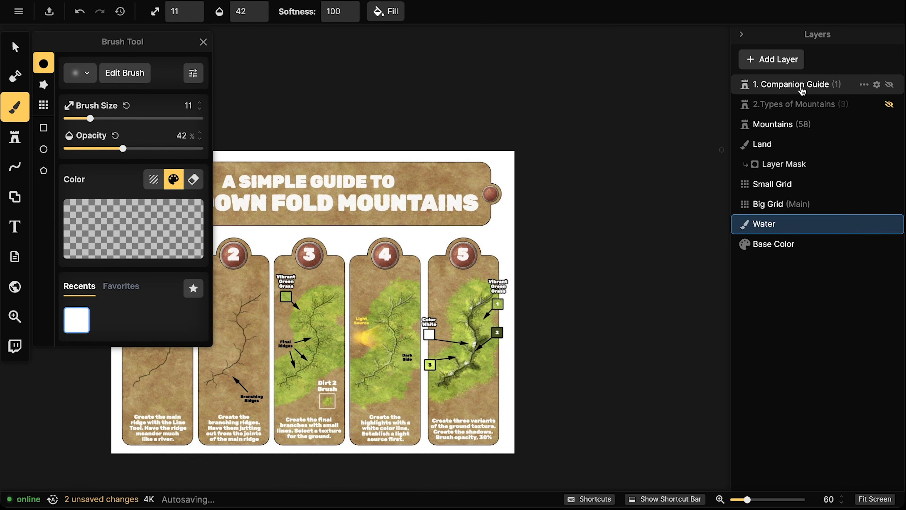
{"action": "left_click", "coordinate": [802, 89]}
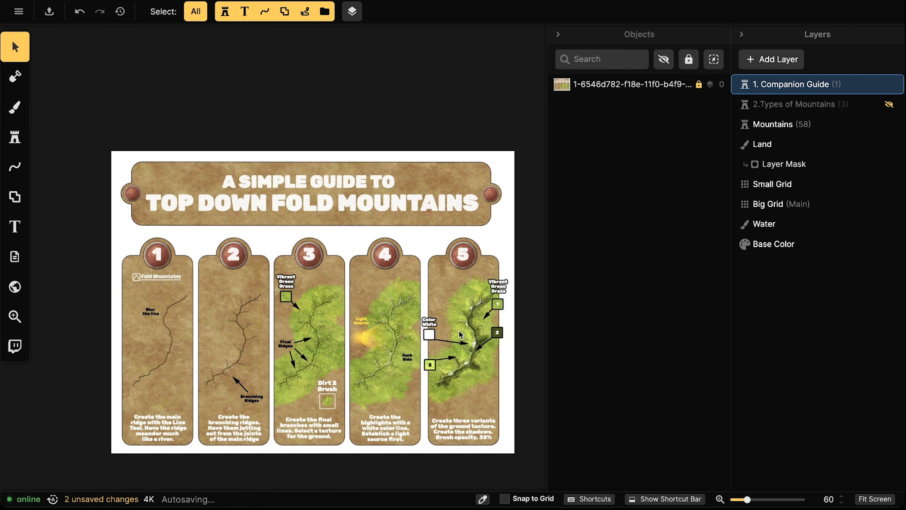